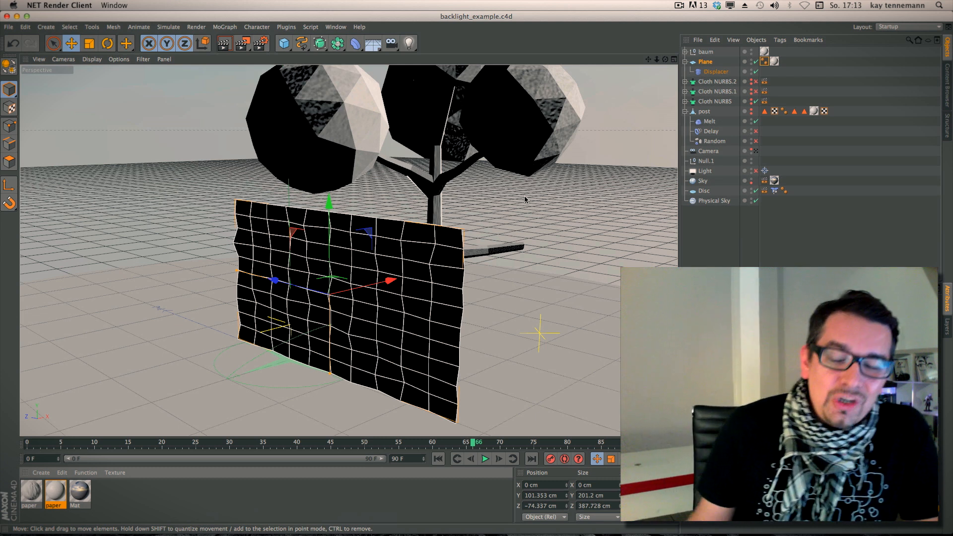
Render the current view, then play the tree animation from the first frame and stop it once the tree has grown
left_click(225, 44)
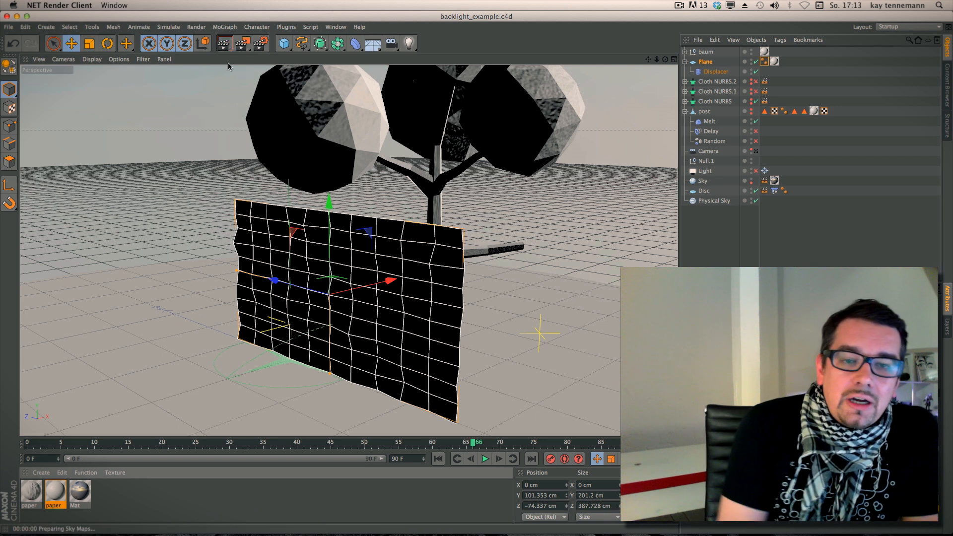
left_click(438, 459)
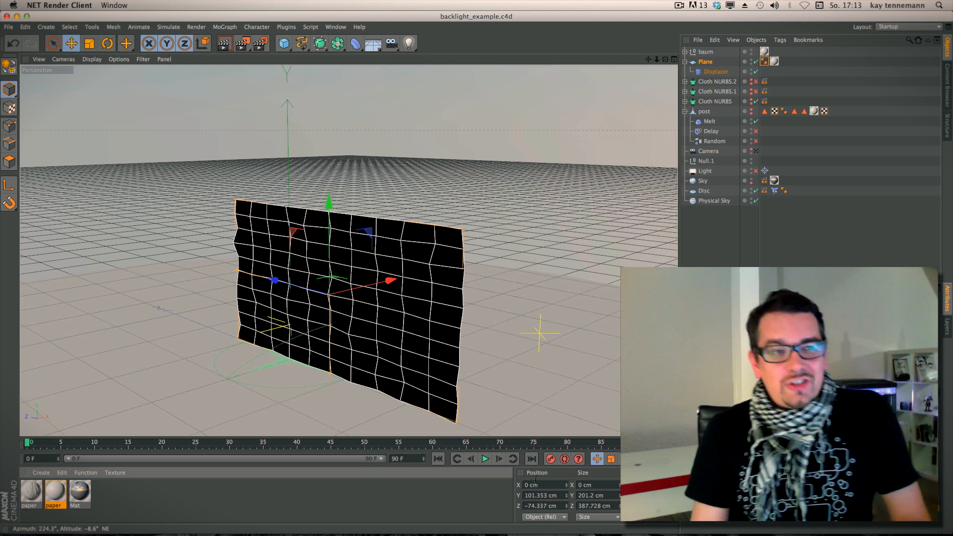
left_click(484, 459)
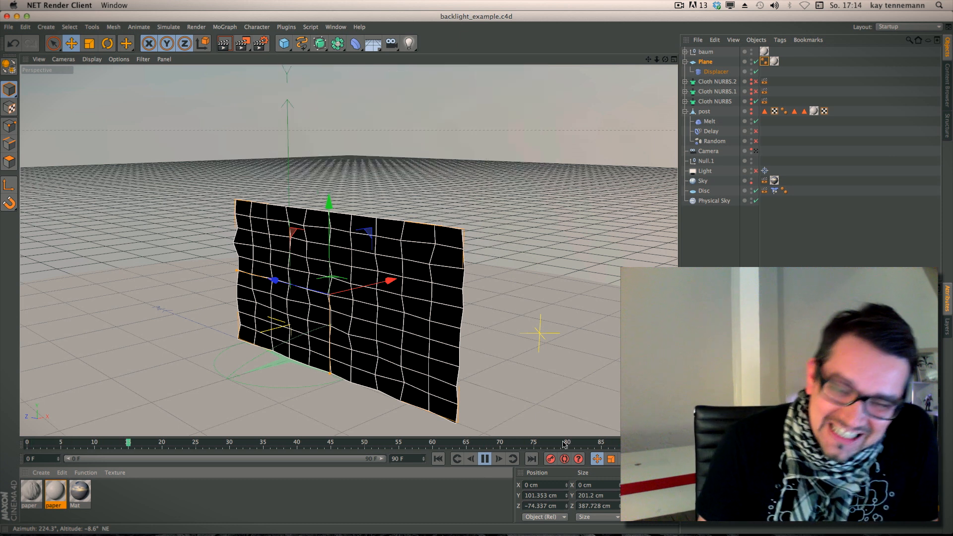
left_click(485, 459)
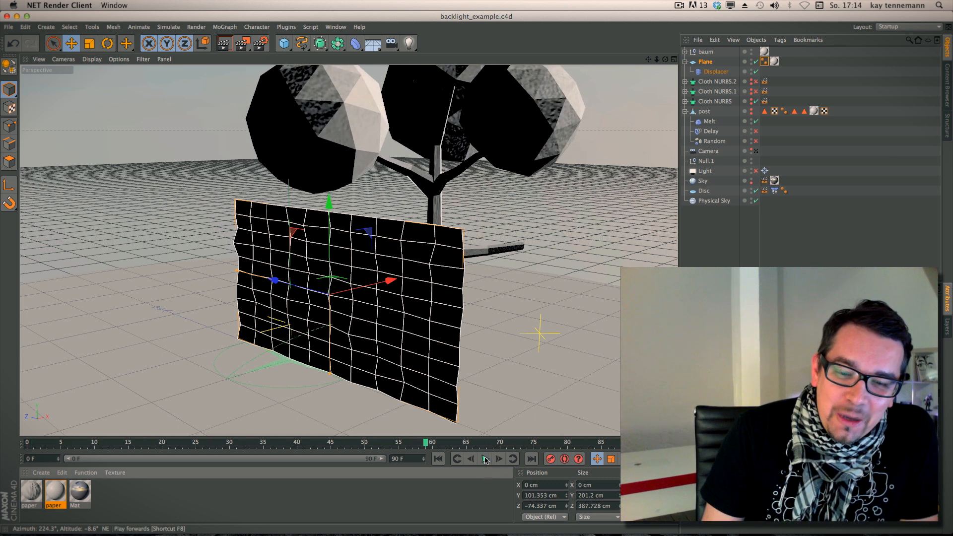
Move the timeline to frame 65 and render the perspective view
left_click(443, 442)
left_click_drag(443, 442, 463, 435)
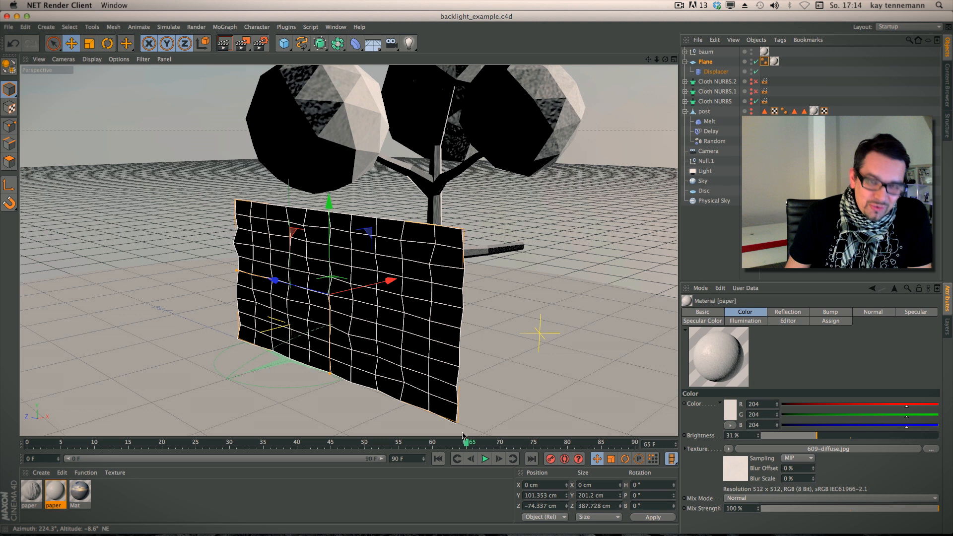
left_click(224, 43)
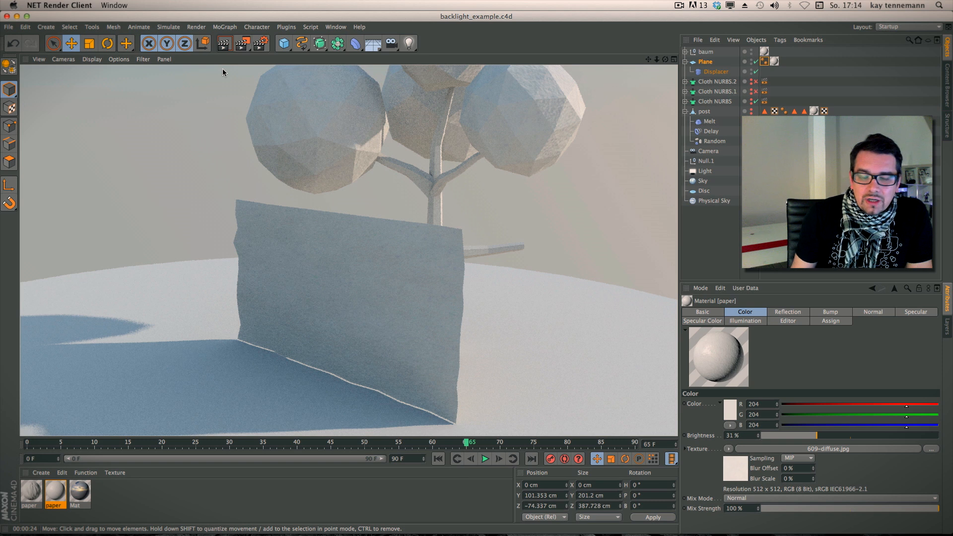
Examine the Physical renderer's progressive sampler settings and render the perspective view again
left_click(260, 43)
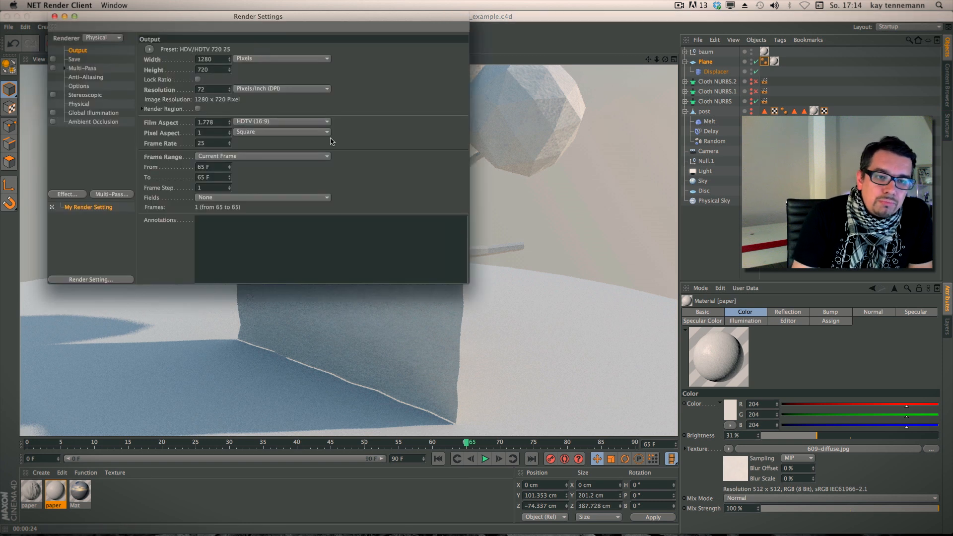
left_click_drag(270, 20, 361, 122)
left_click(197, 207)
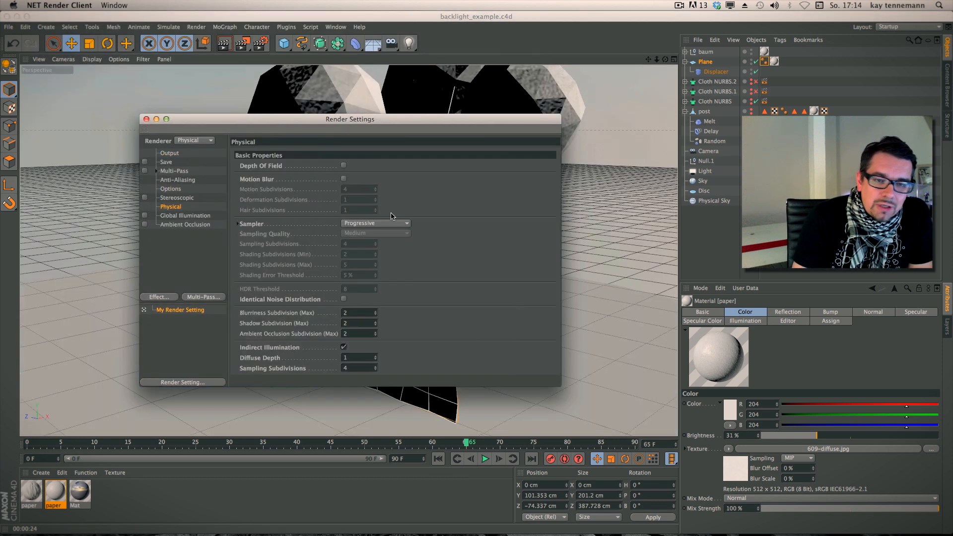
left_click(238, 224)
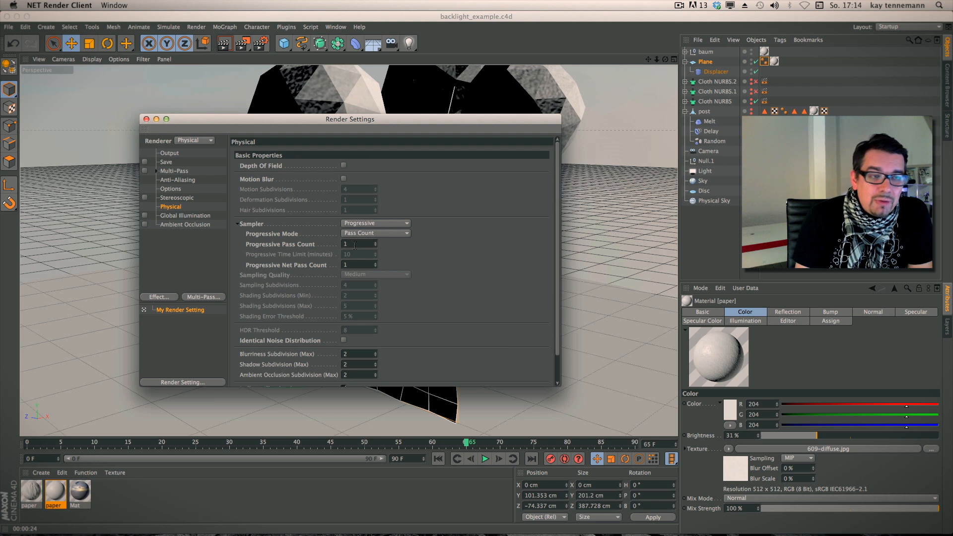
left_click(146, 119)
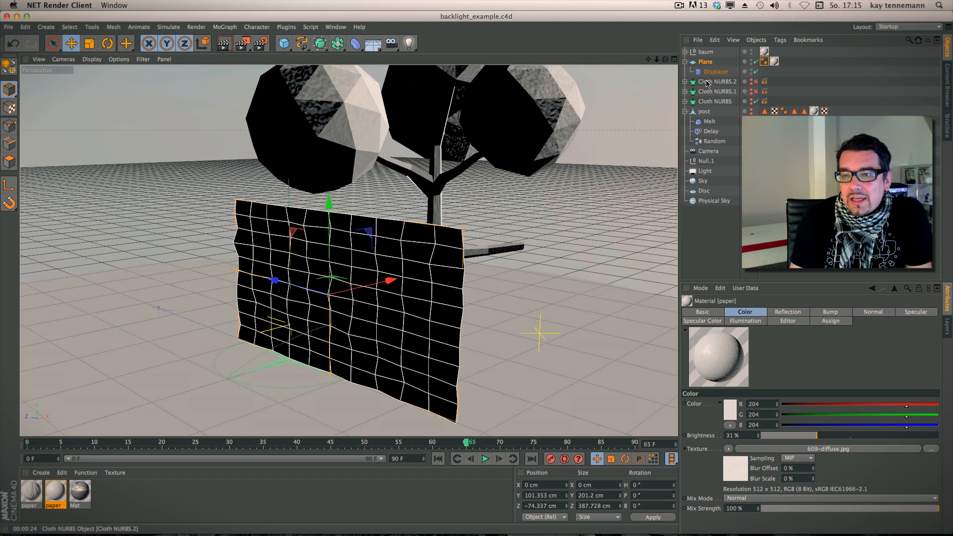
left_click(225, 44)
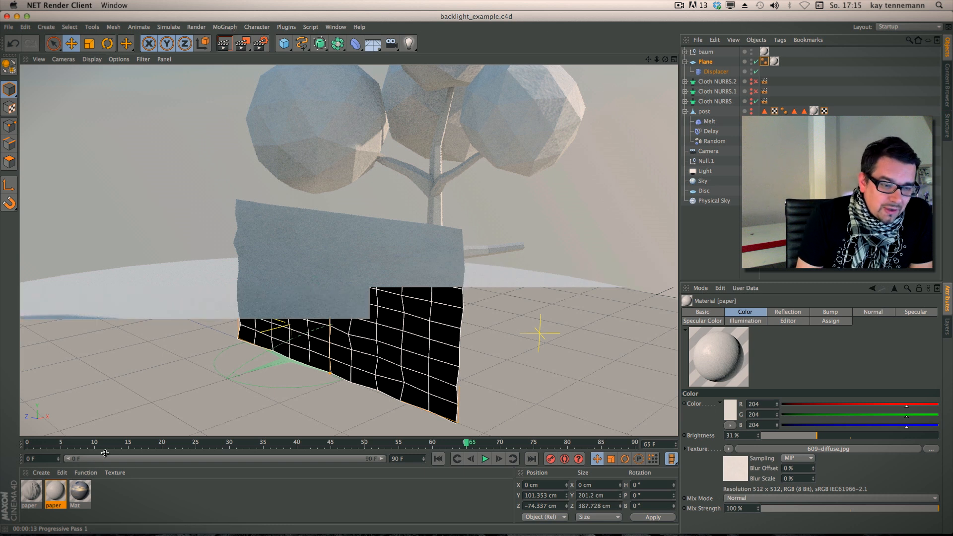
Open the selected paper material for editing and examine the diffuse image used in its Color channel
double_click(55, 491)
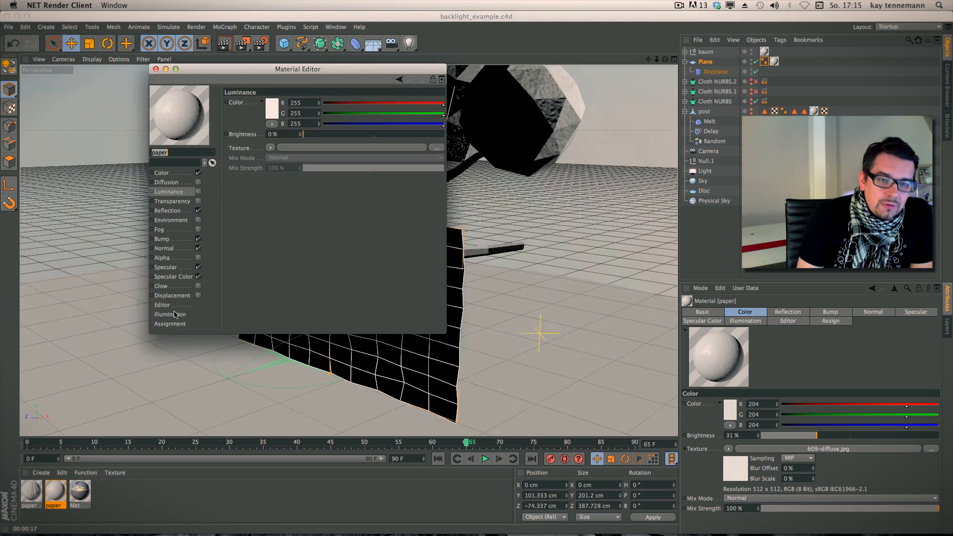
left_click_drag(264, 70, 293, 122)
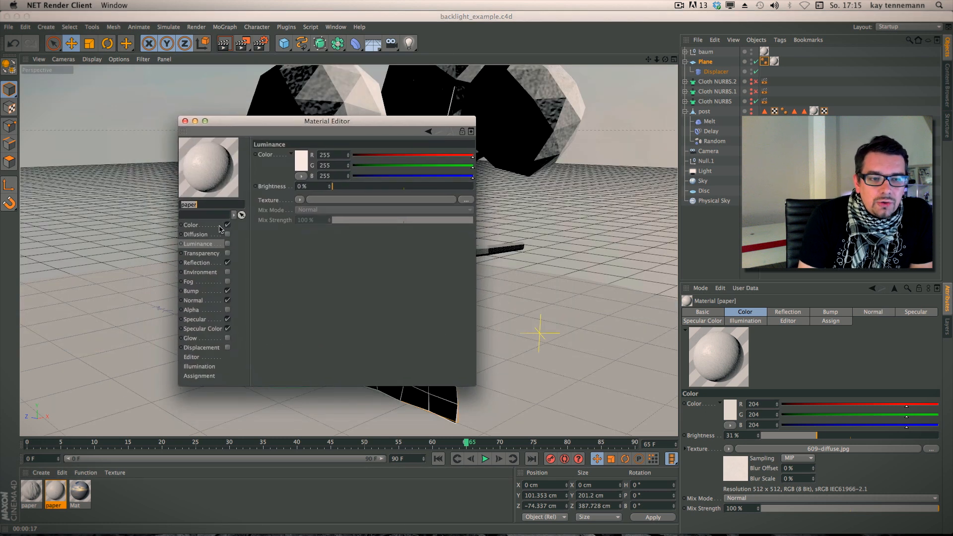
left_click(219, 227)
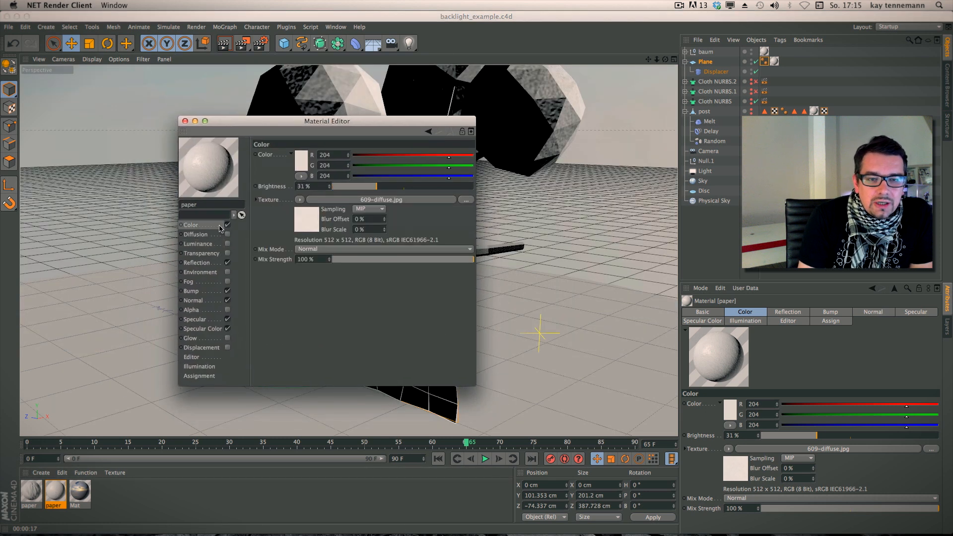
left_click(385, 202)
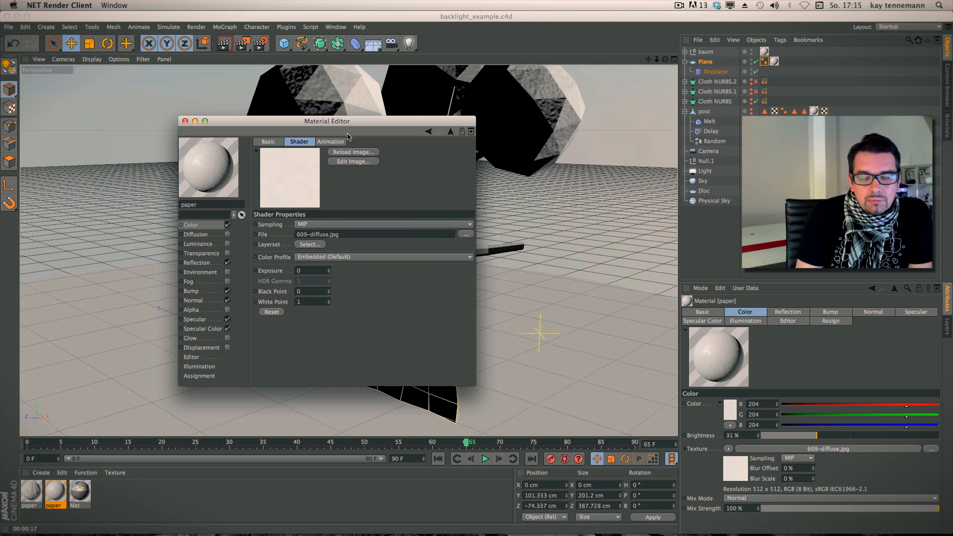
left_click_drag(377, 120, 405, 109)
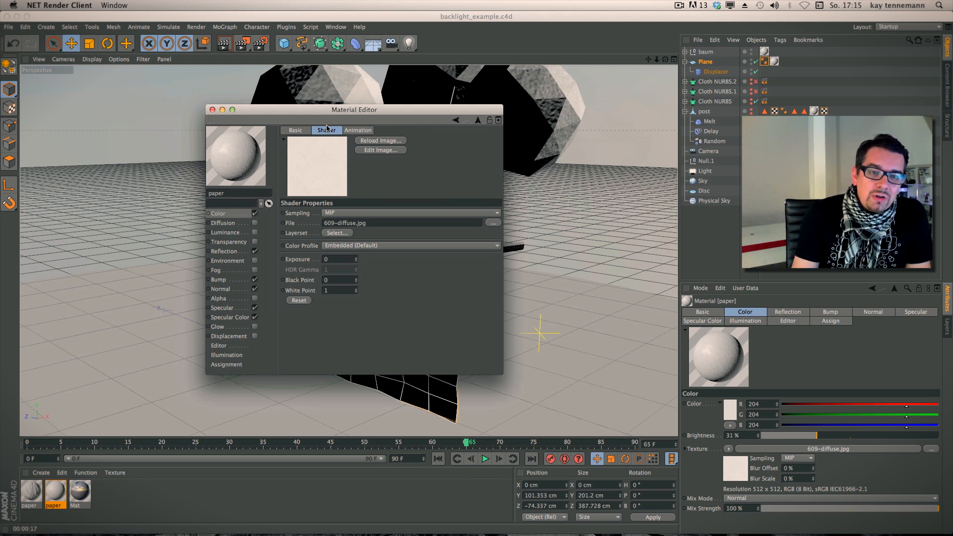
left_click_drag(330, 113, 339, 109)
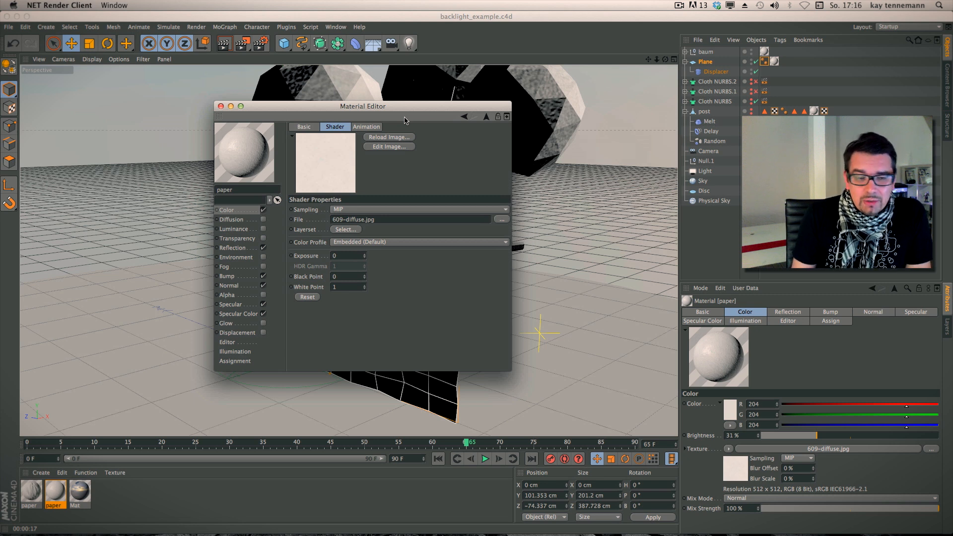
Examine the paper material's Bump, Normal, Color and Reflection channels, including the image used as the normal map
left_click(240, 277)
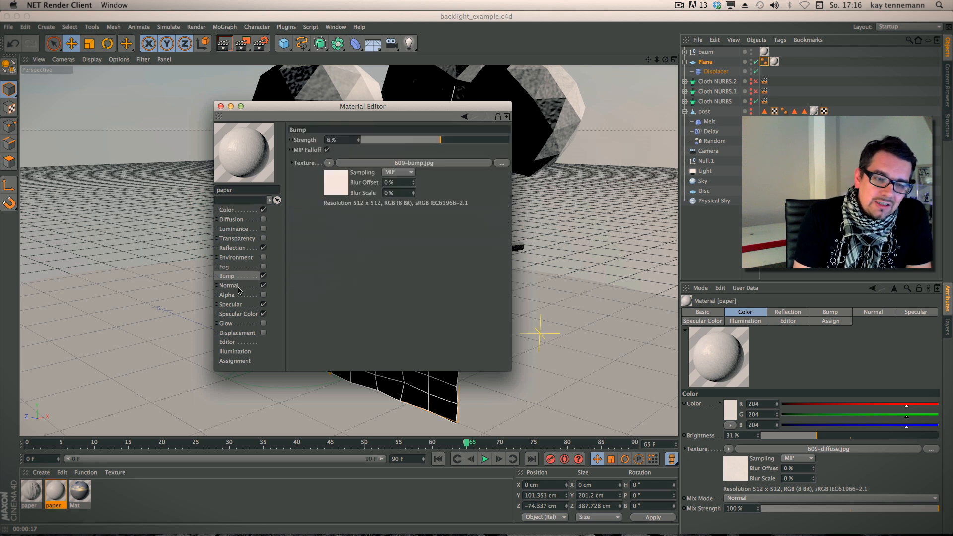
left_click(240, 287)
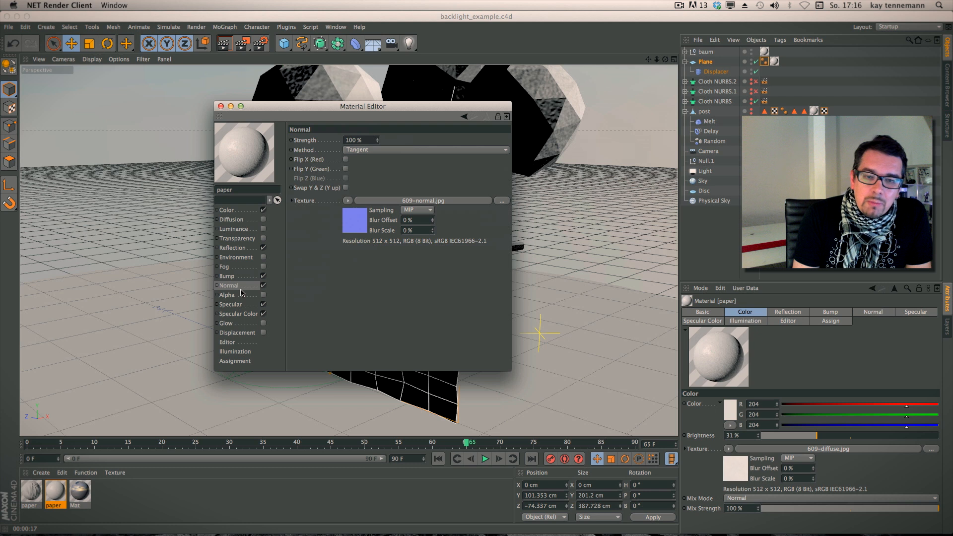
left_click(420, 201)
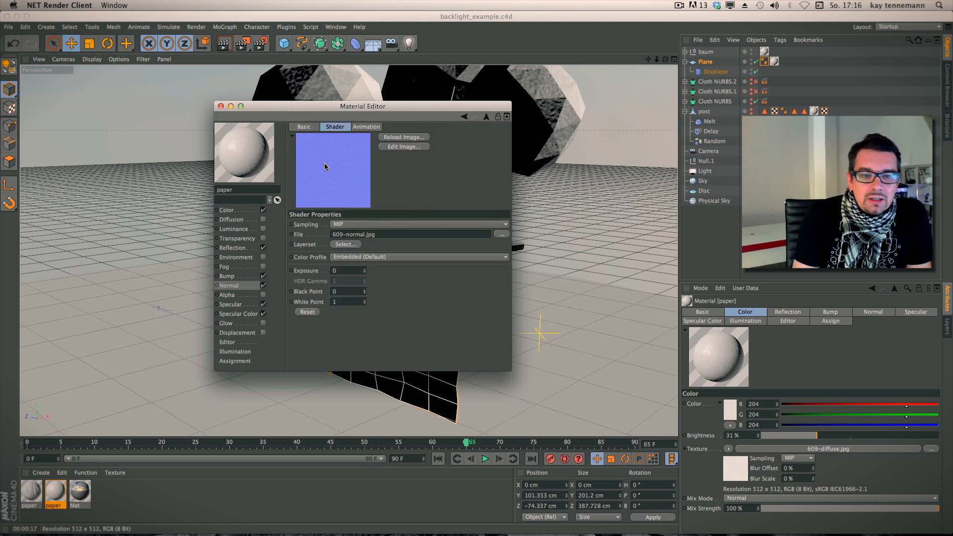
right_click(344, 177)
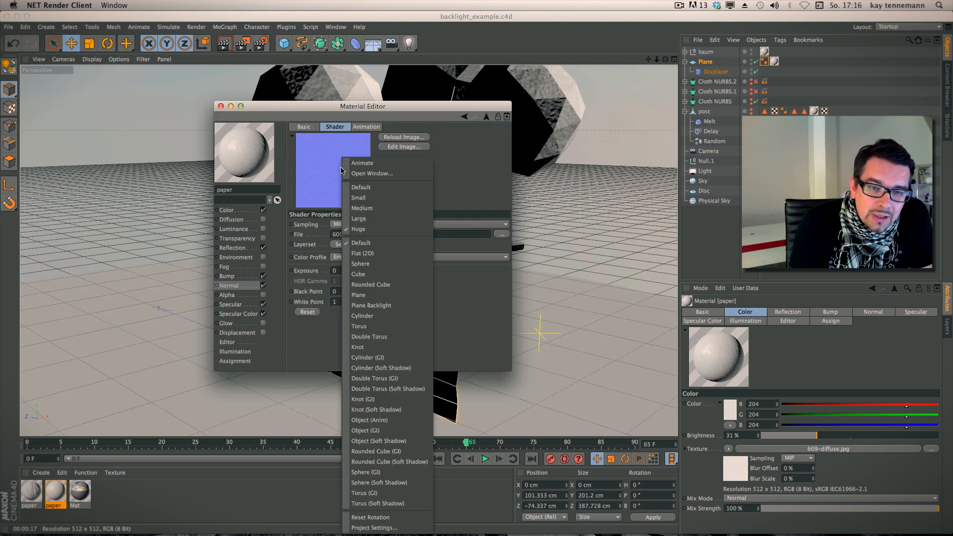
left_click(494, 183)
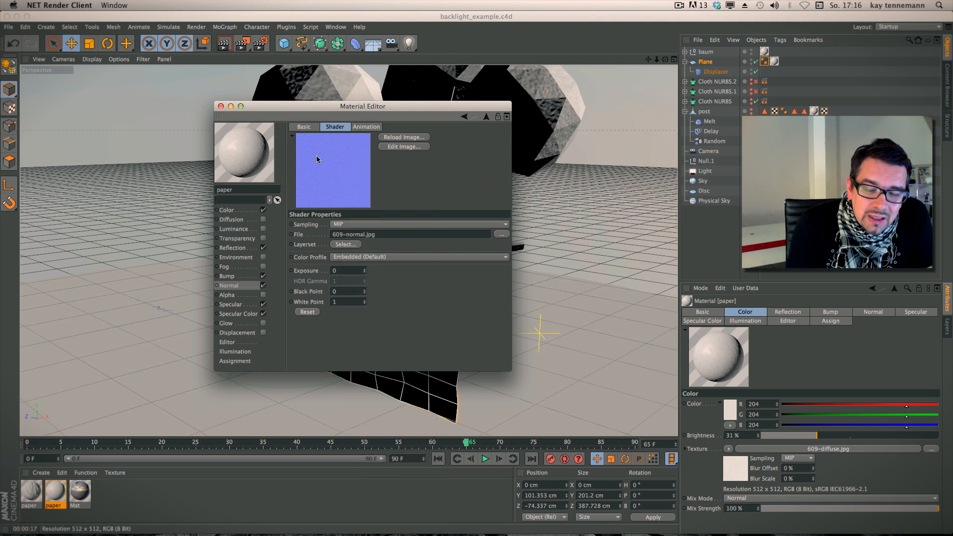
left_click(228, 210)
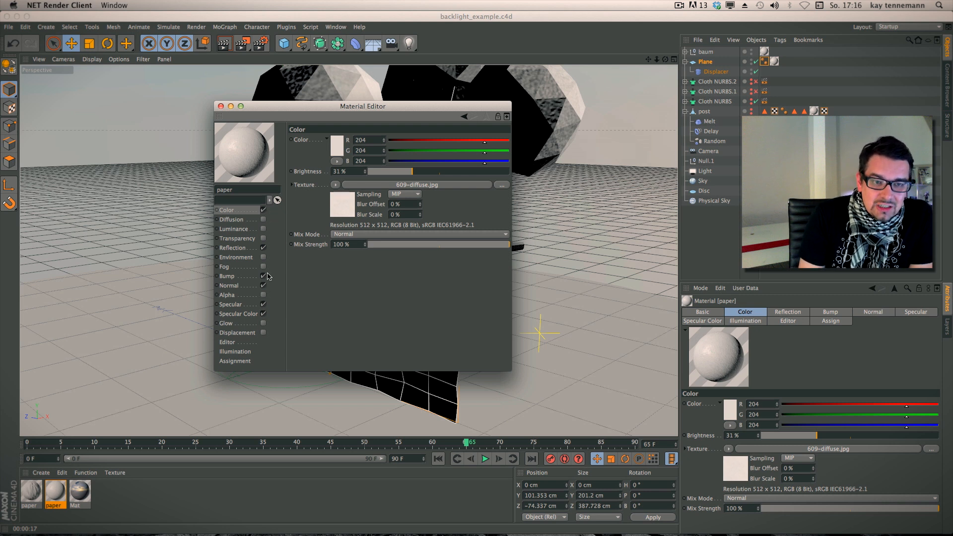
left_click(239, 248)
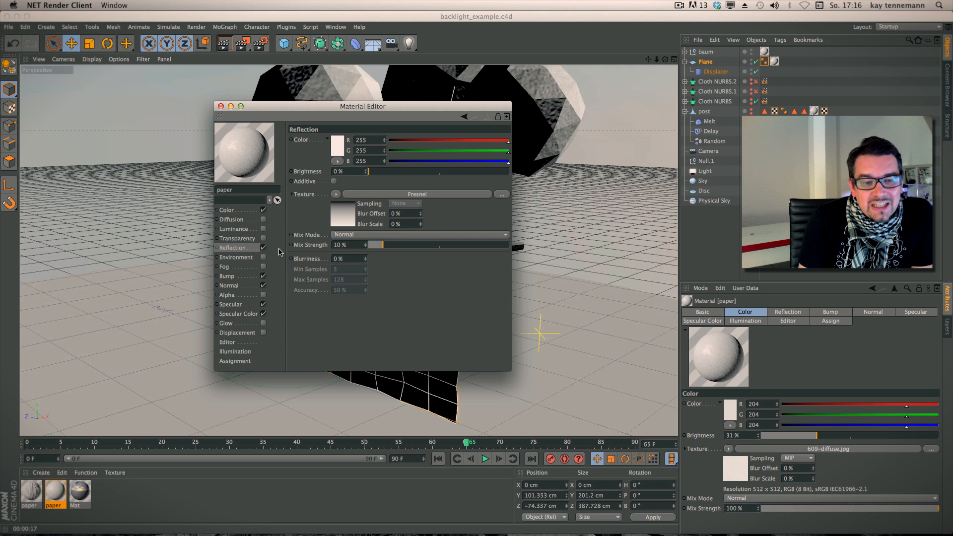
Enable the paper material's Luminance channel with the Backlight effect as its texture, and render the view
left_click(248, 230)
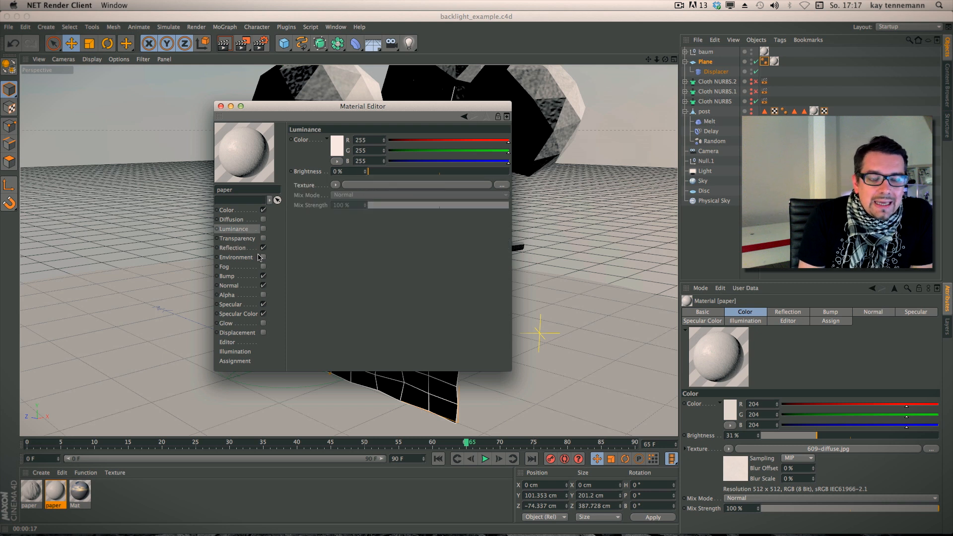
left_click(264, 228)
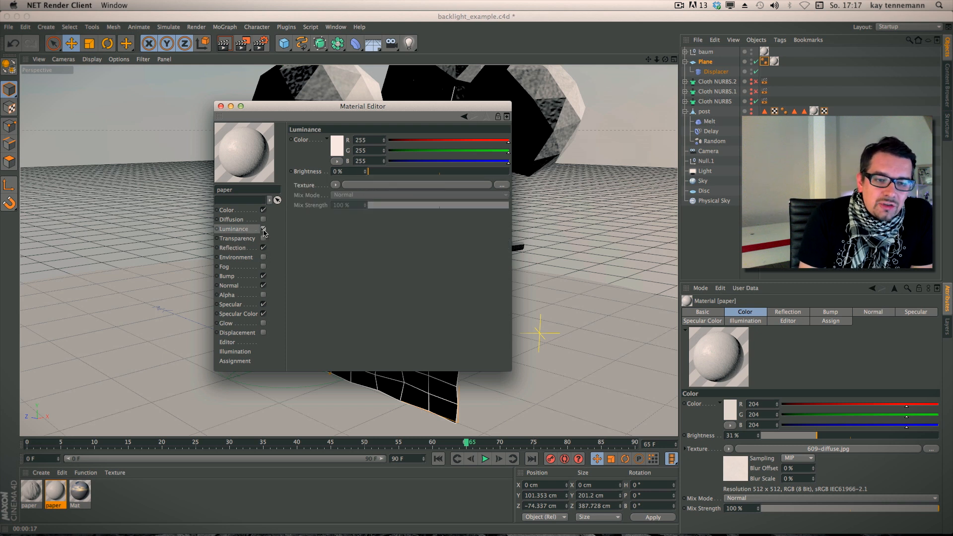
left_click(336, 187)
mouse_move(382, 390)
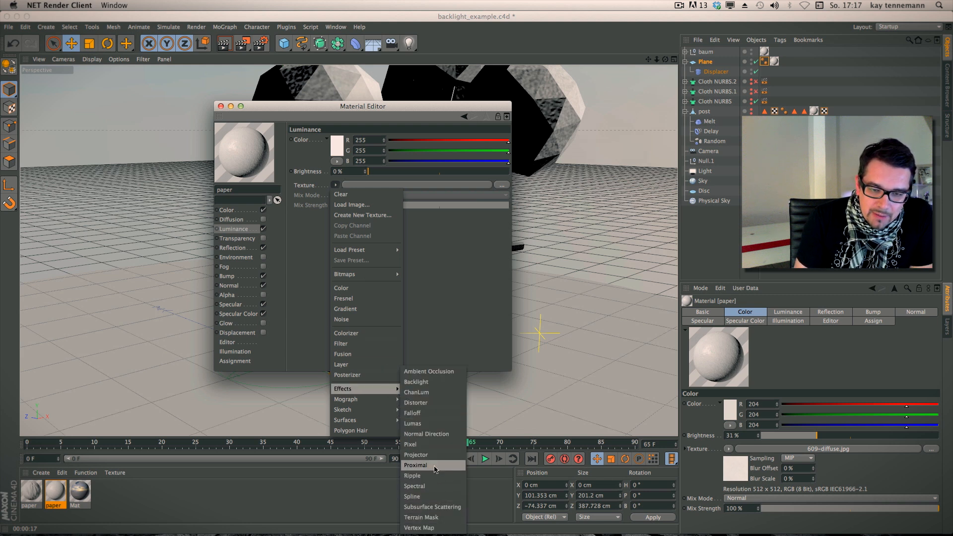
left_click(435, 382)
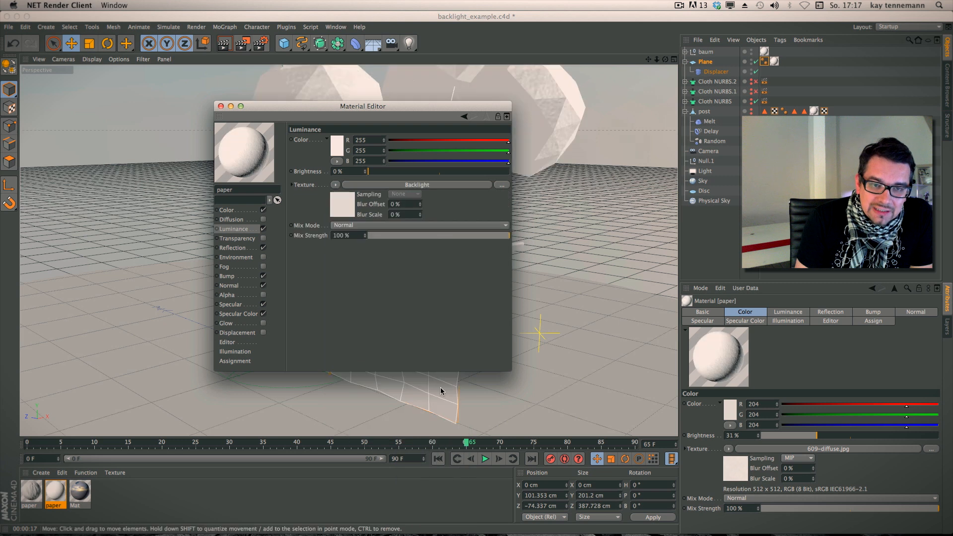
left_click_drag(317, 108, 712, 152)
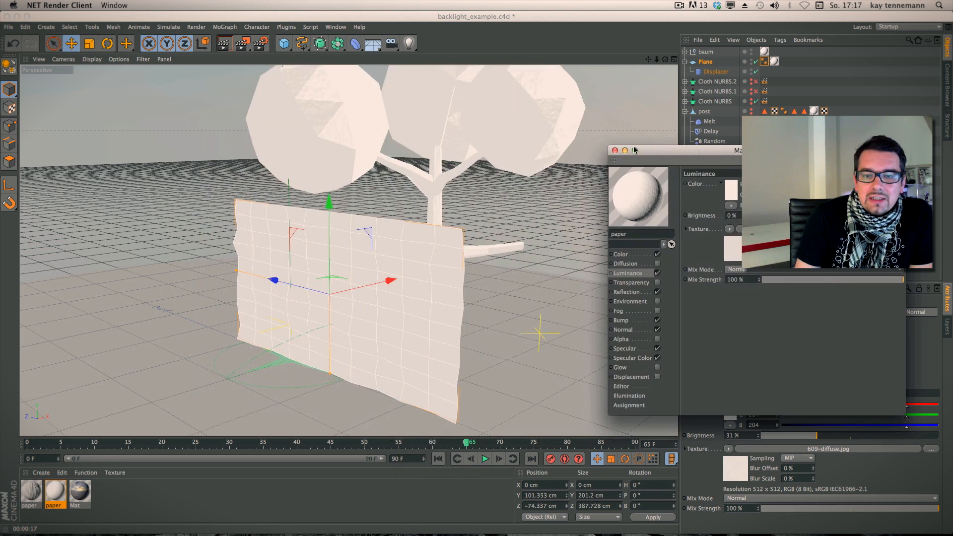
left_click(225, 45)
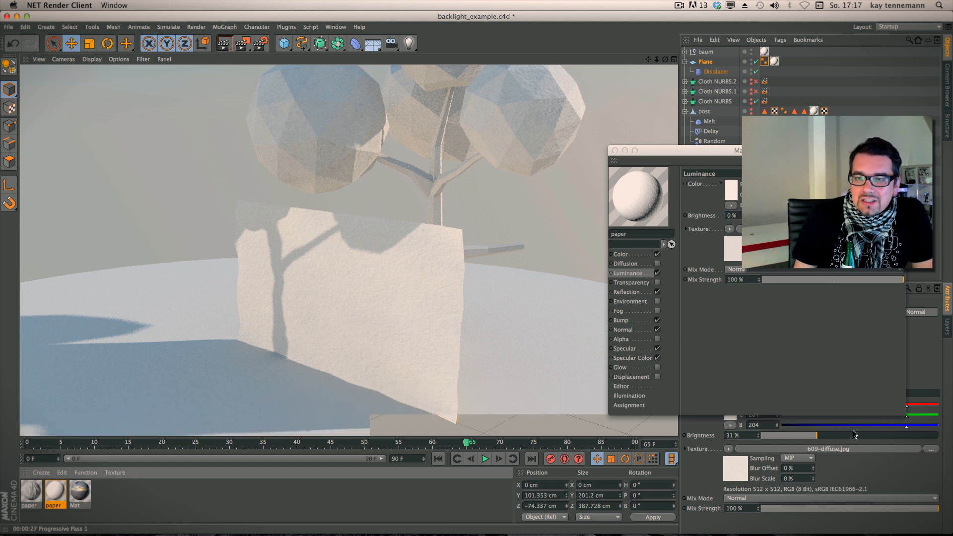
Add a Cloth NURBS object and make the Plane its child
left_click(230, 28)
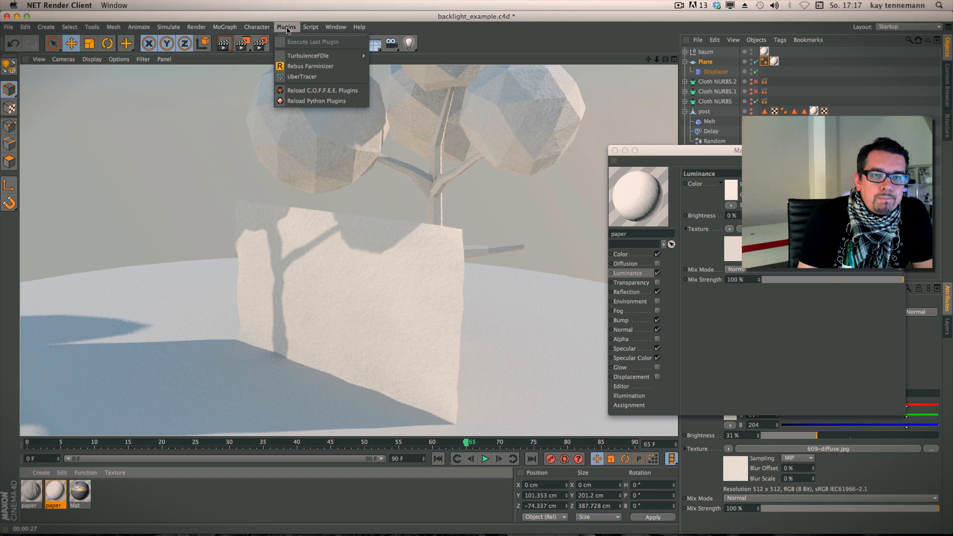
mouse_move(185, 42)
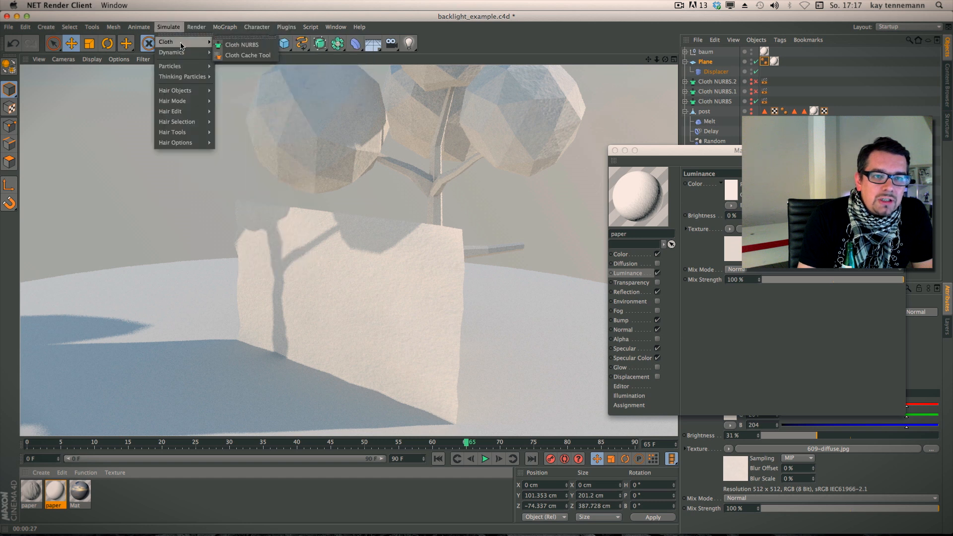
left_click(242, 45)
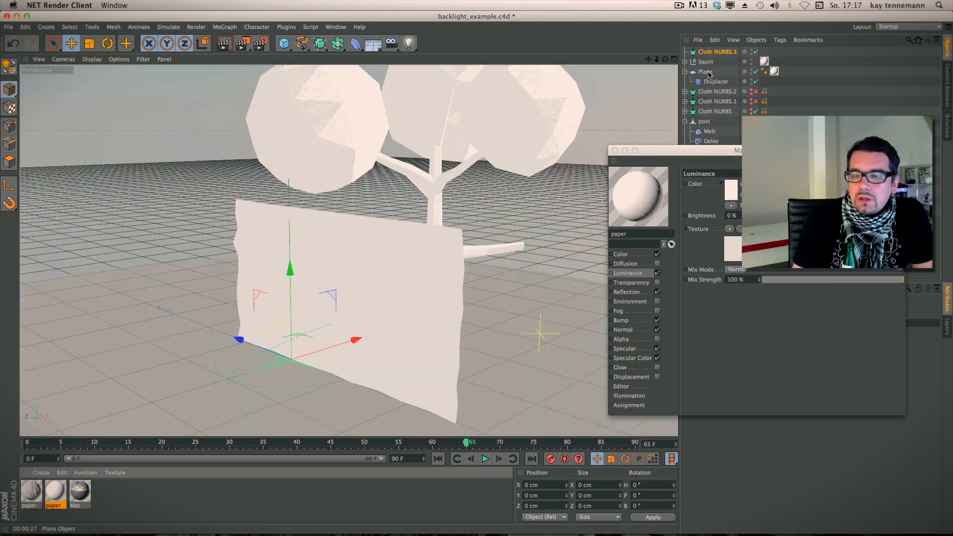
left_click_drag(709, 72, 708, 57)
Set the thickness of the new Cloth NURBS object to 1 cm and bring the material editor back into view
left_click_drag(666, 147, 634, 470)
left_click(717, 52)
left_click_drag(757, 355, 707, 281)
left_click(731, 335)
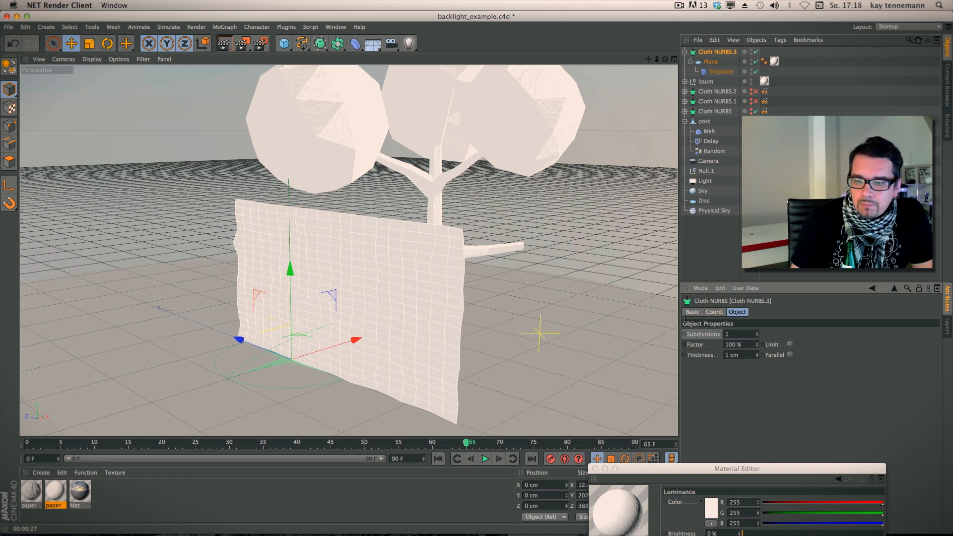
left_click_drag(650, 468, 650, 219)
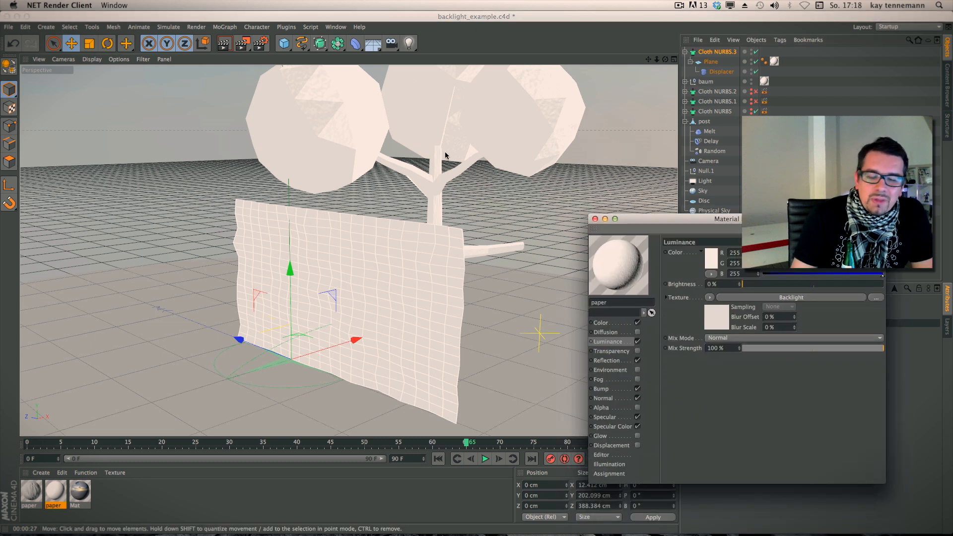
Render the view with the thickened plane, and remove the newest Cloth NURBS object while keeping the Plane and its Displacer
left_click(224, 45)
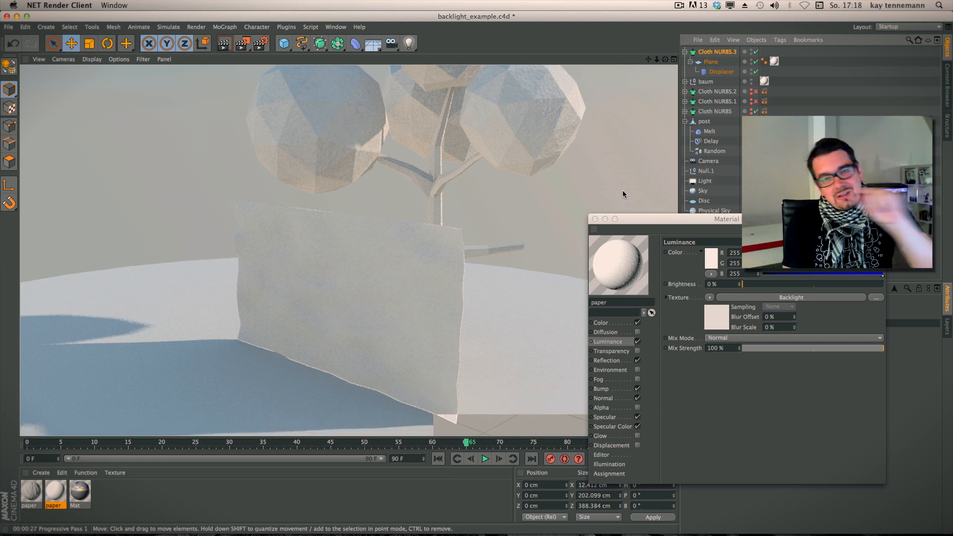
left_click(595, 218)
left_click(715, 62)
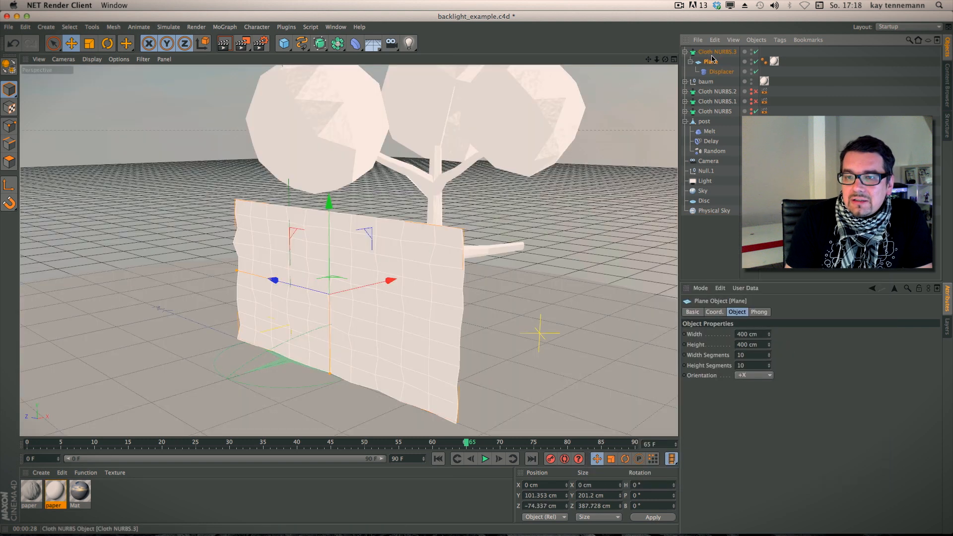
left_click_drag(714, 63, 714, 48)
left_click(713, 73)
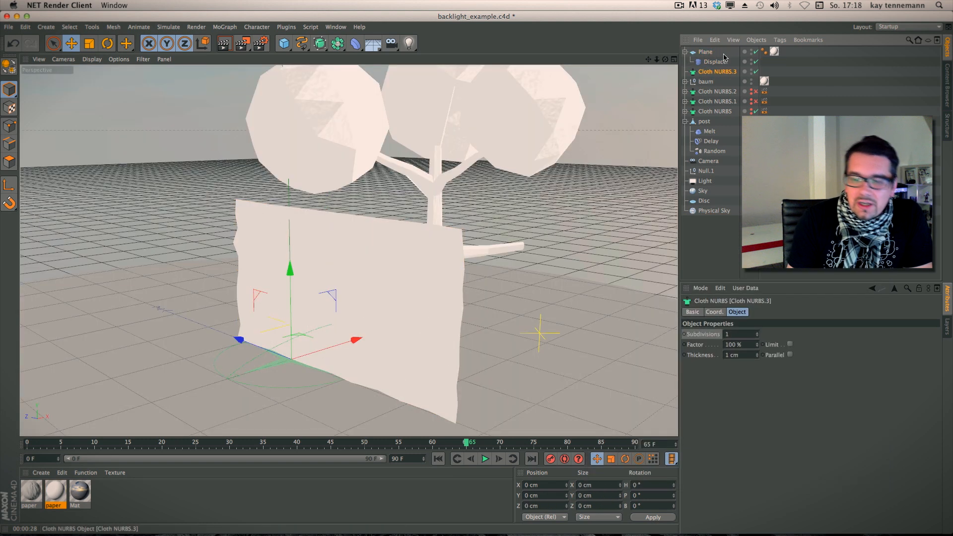
key("Delete")
left_click(720, 50)
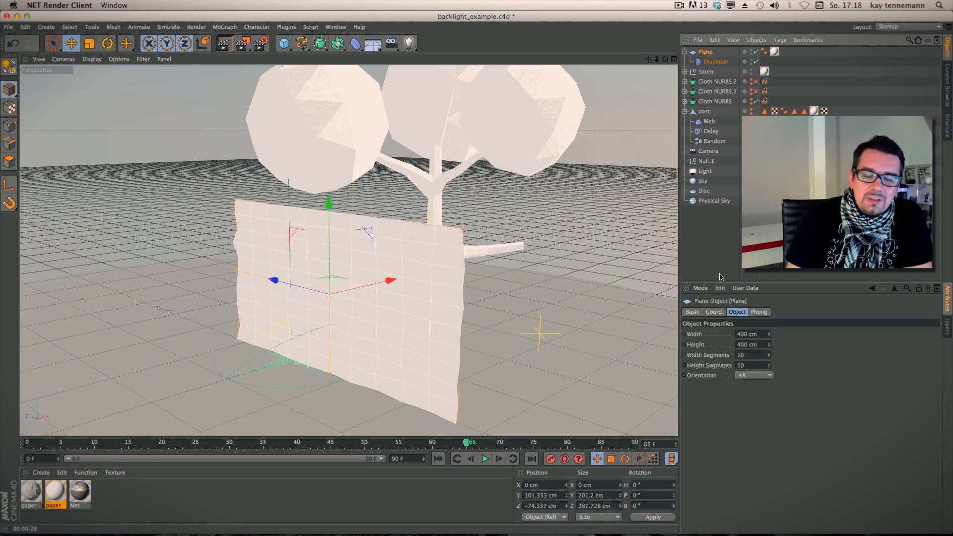
Set the paper material's Backlight shader to 25 % illumination and 80 % shadow intensity, and render the view
double_click(55, 491)
left_click_drag(263, 75, 667, 151)
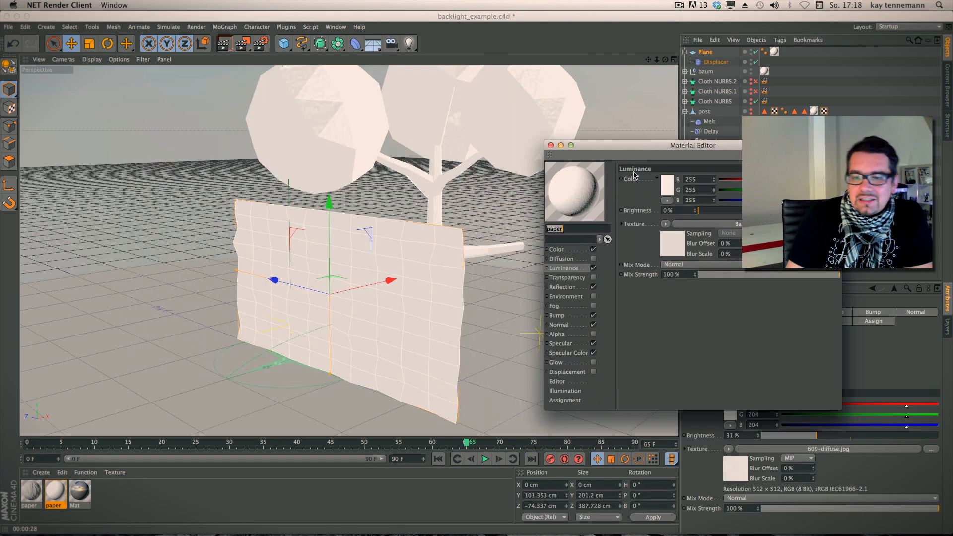
left_click(683, 226)
left_click(695, 268)
type("25")
key("Return")
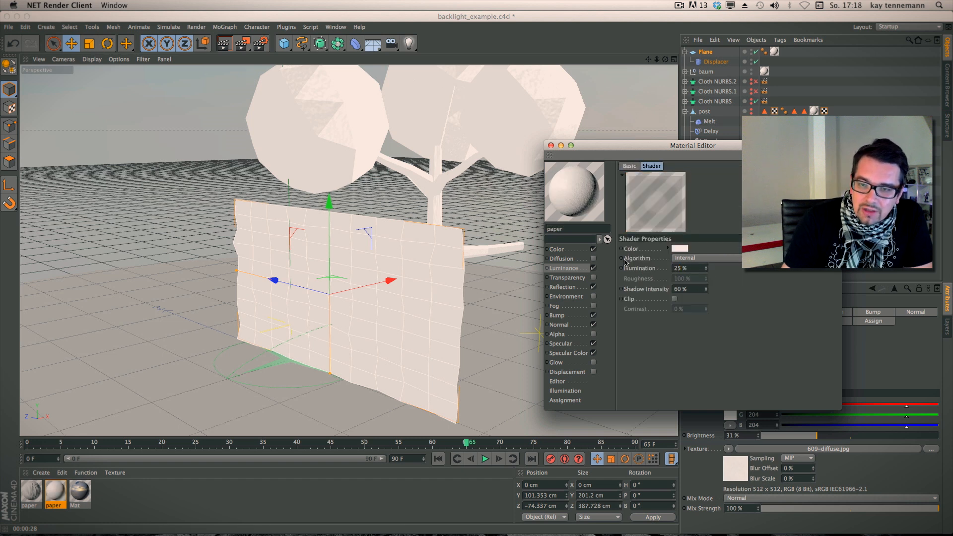
key("super+a")
type("80")
key("Return")
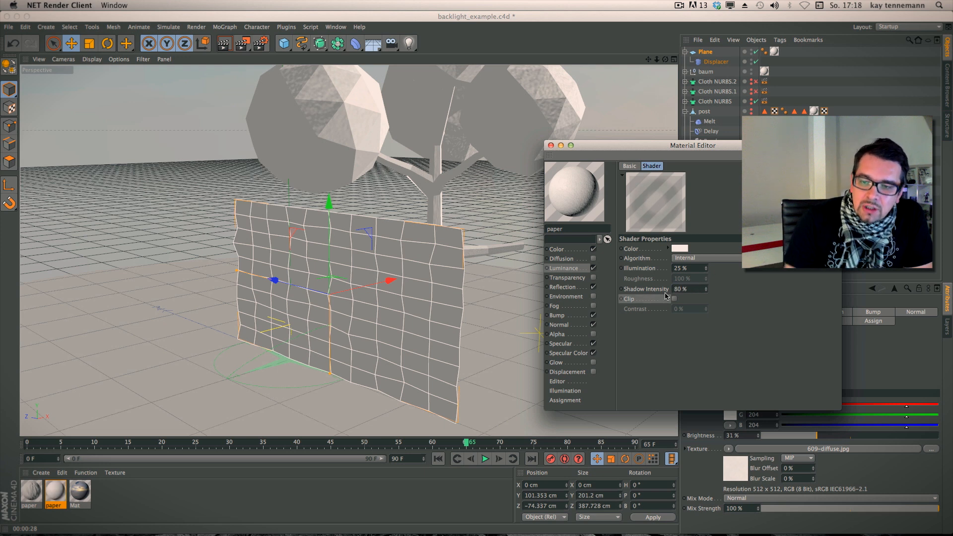
left_click(550, 145)
left_click(224, 43)
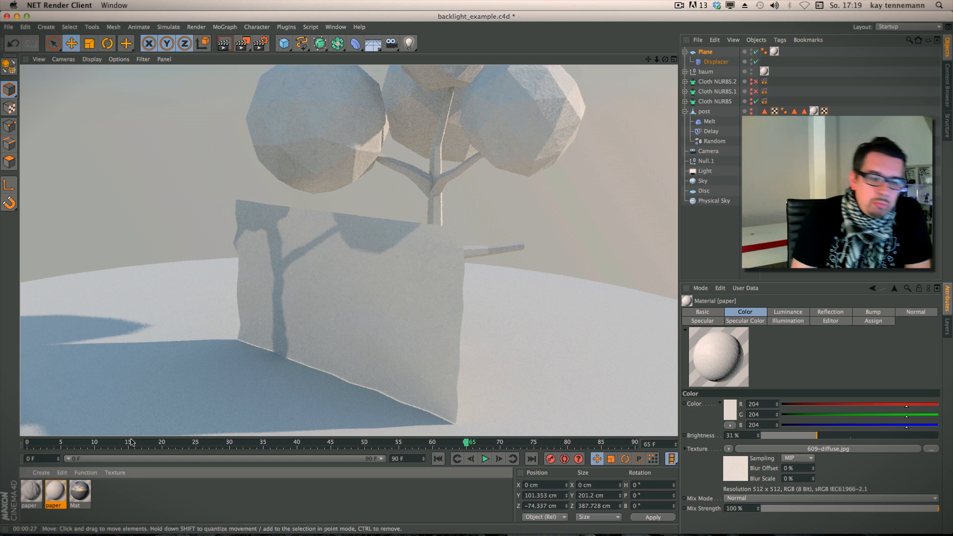
Switch the algorithm of the paper material's Backlight shader to Oren Nayar
double_click(56, 491)
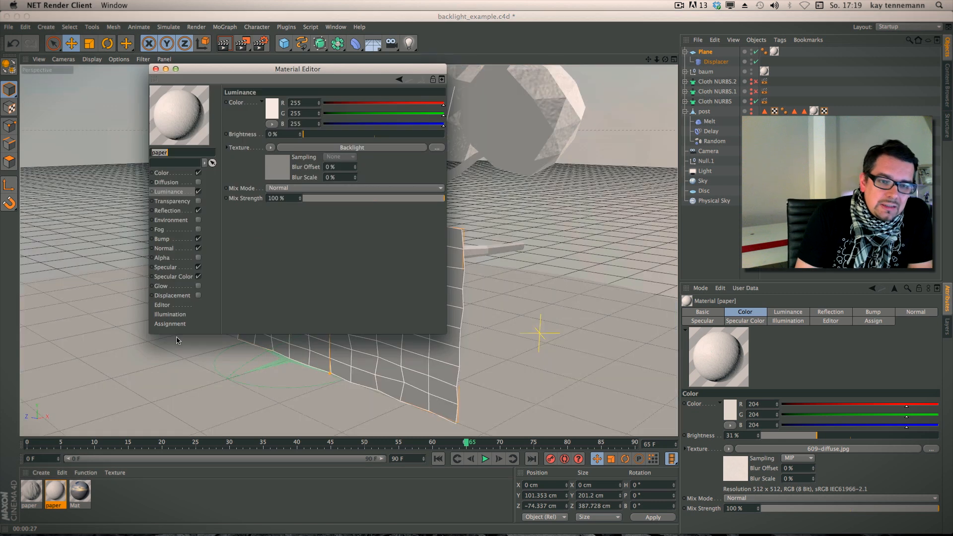
left_click(300, 149)
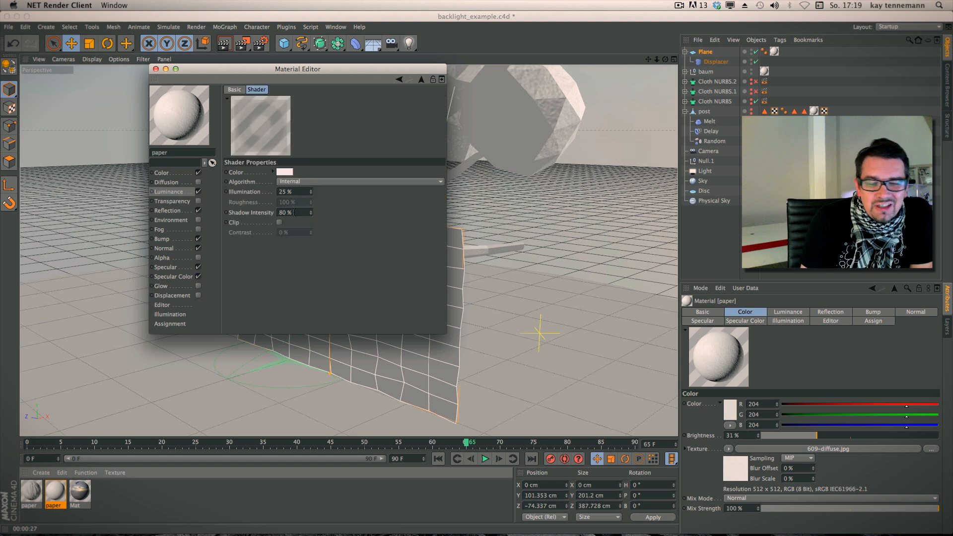
left_click_drag(312, 69, 241, 202)
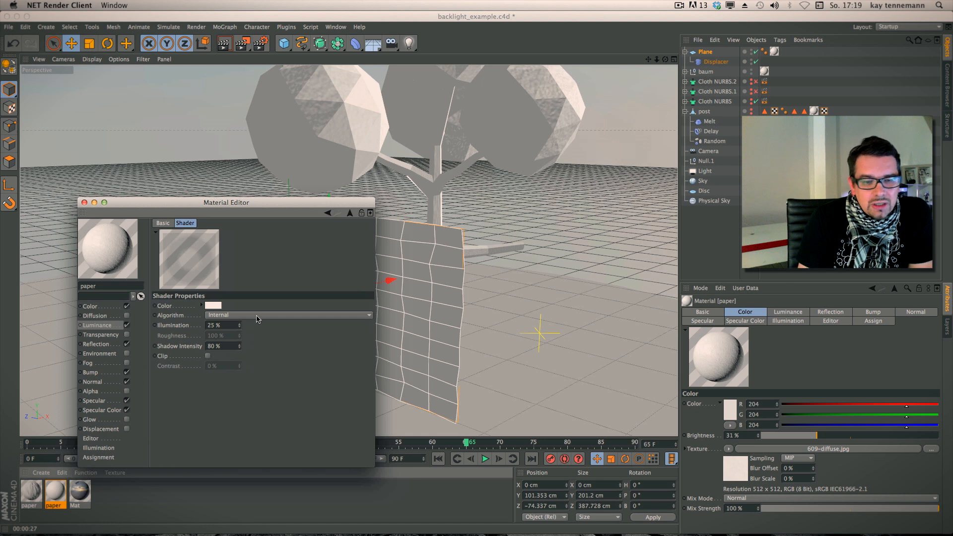
left_click_drag(375, 465, 320, 448)
left_click_drag(218, 206, 222, 194)
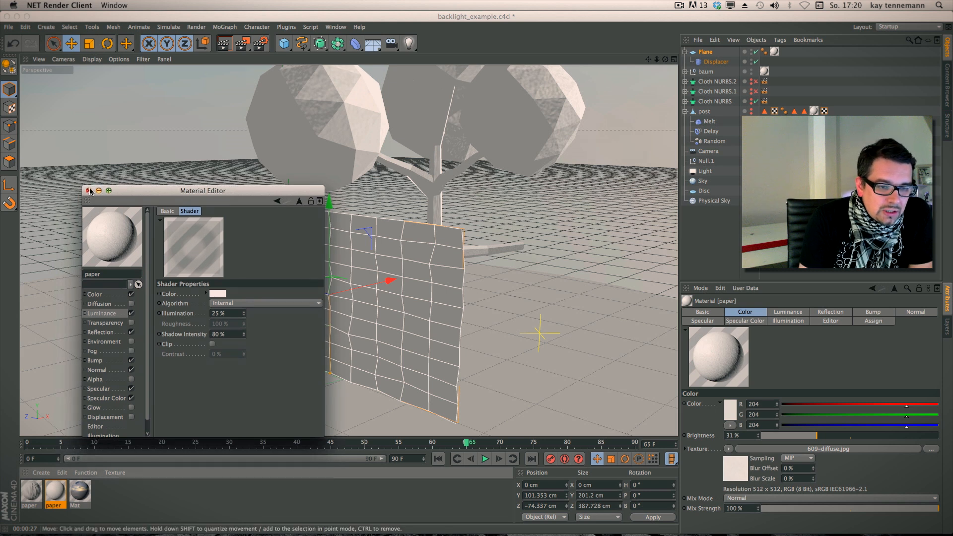
left_click(235, 303)
left_click(234, 313)
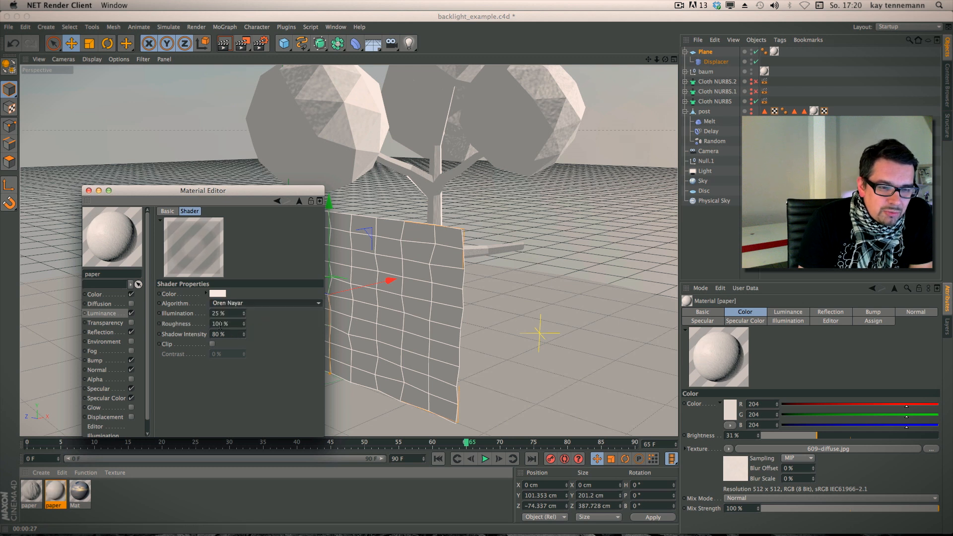
left_click_drag(206, 191, 703, 118)
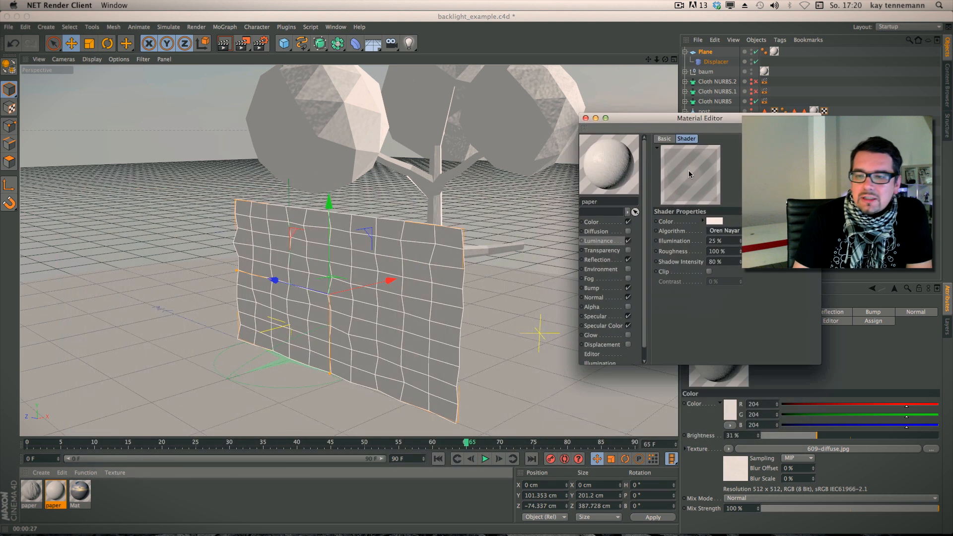
left_click(727, 232)
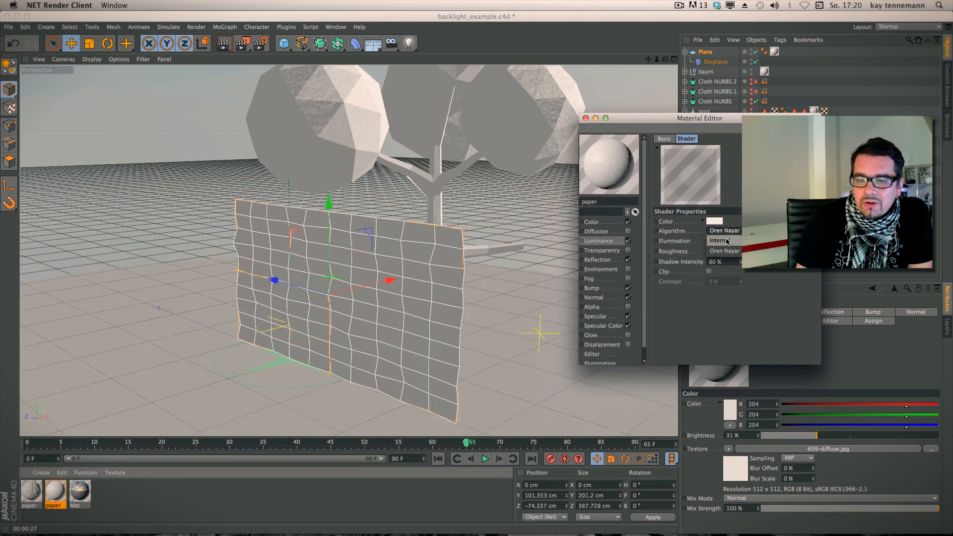
left_click(724, 252)
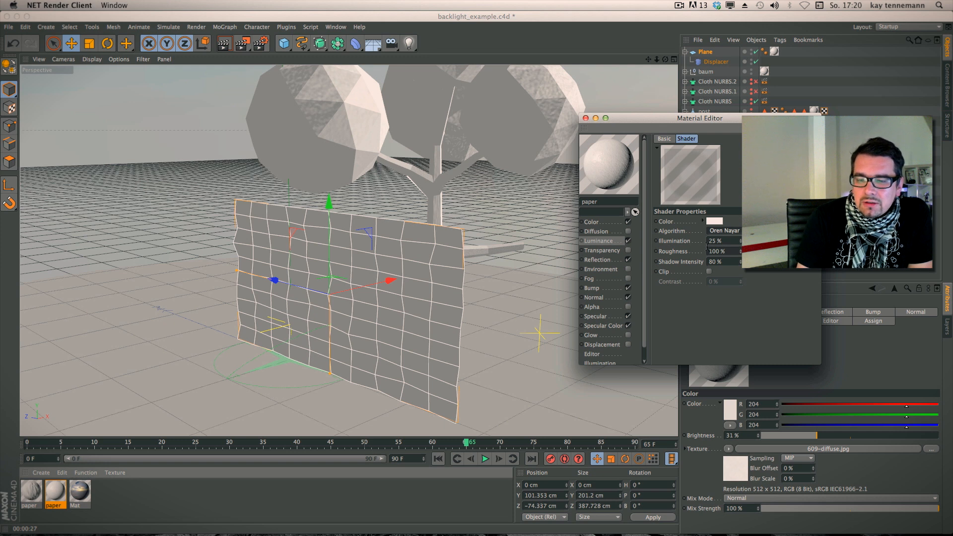
Set the render output to the Film/Video preset PAL D1/DV Widescreen Square Pixel (1024 x 576)
left_click(261, 43)
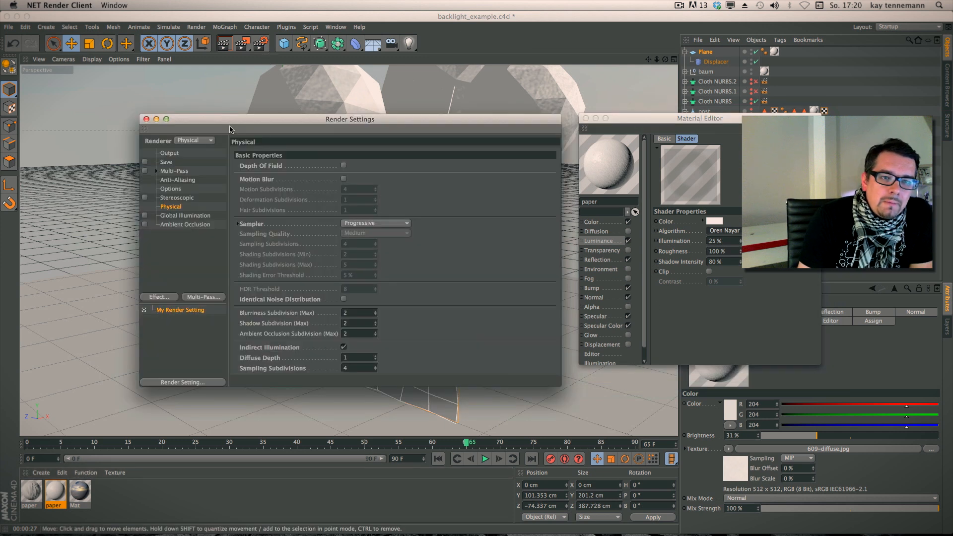
left_click(170, 154)
left_click(241, 152)
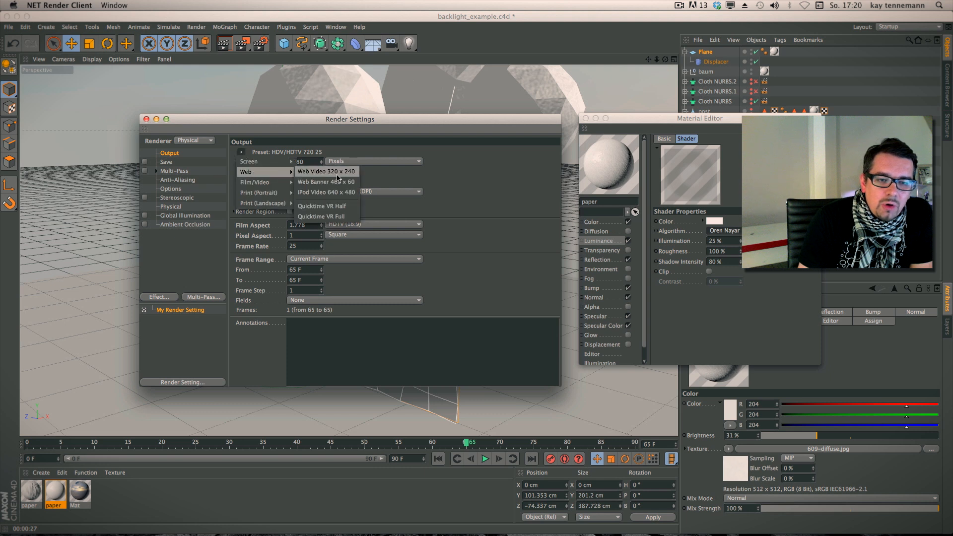
mouse_move(270, 183)
left_click(342, 286)
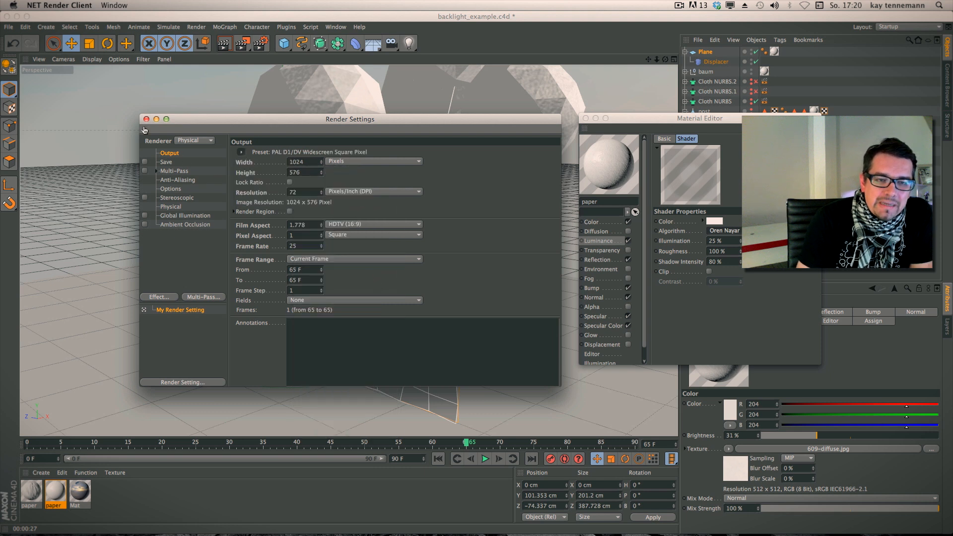
left_click(146, 119)
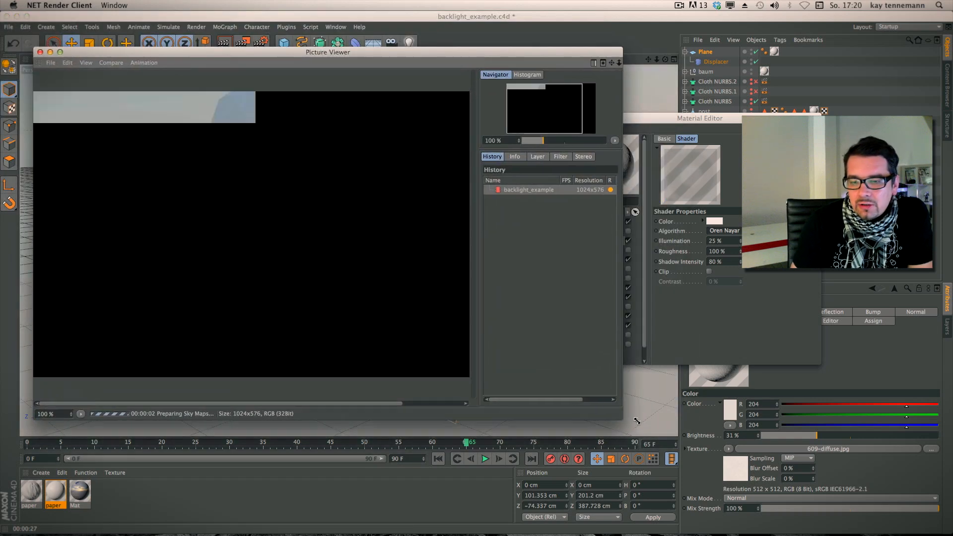
Enlarge the Picture Viewer and render the scene again with the Backlight roughness set to 10 %
left_click_drag(620, 416, 704, 442)
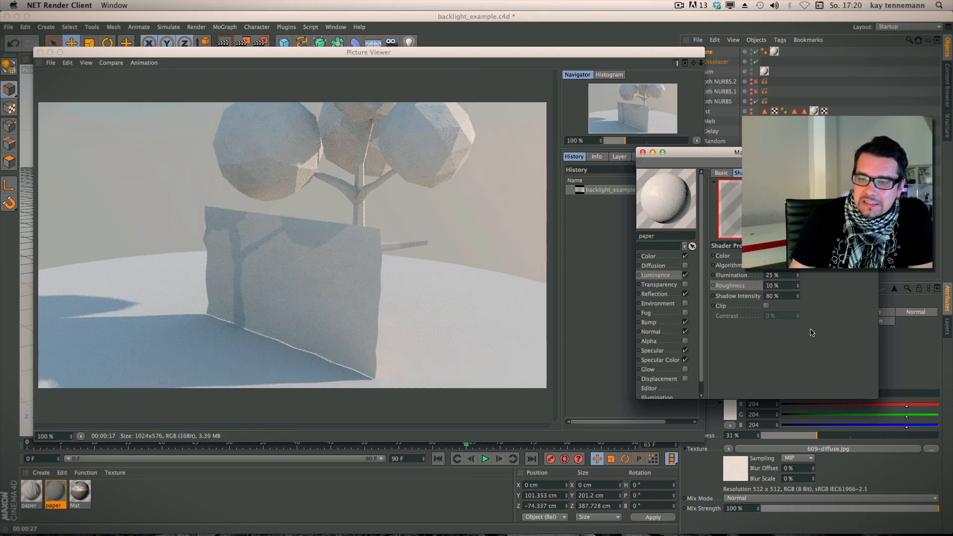
left_click(238, 44)
left_click(245, 46)
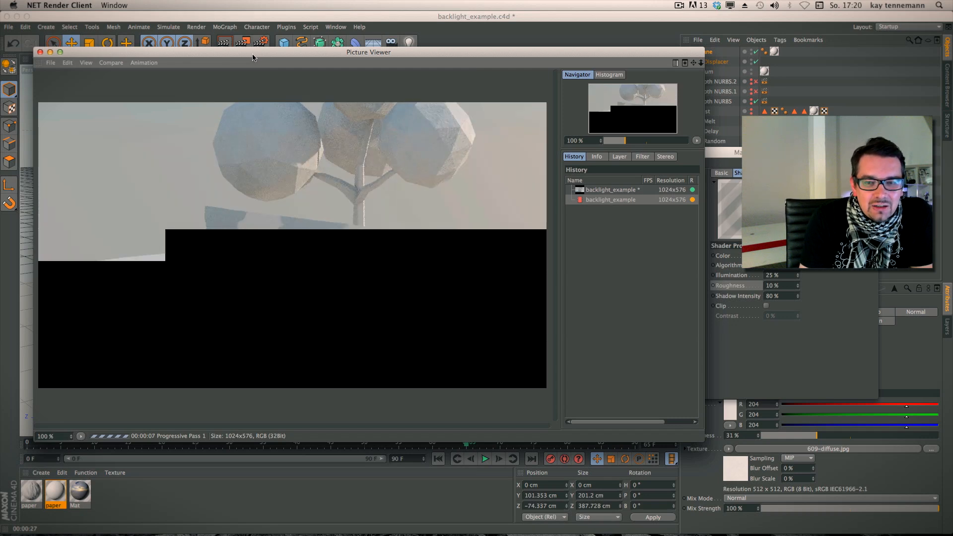
Set the Backlight shader's roughness to 200 %, and render the scene to the Picture Viewer for comparison
left_click(786, 292)
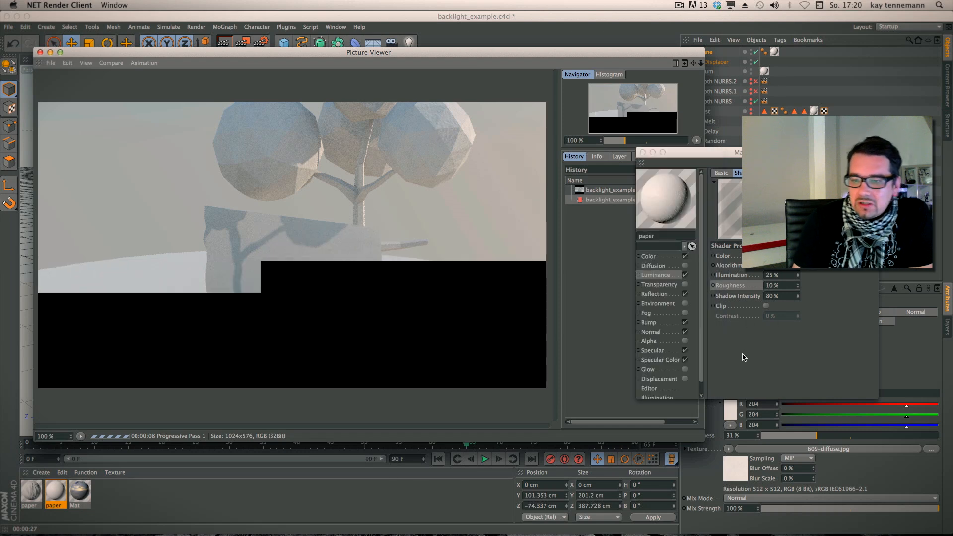
left_click(773, 286)
type("00")
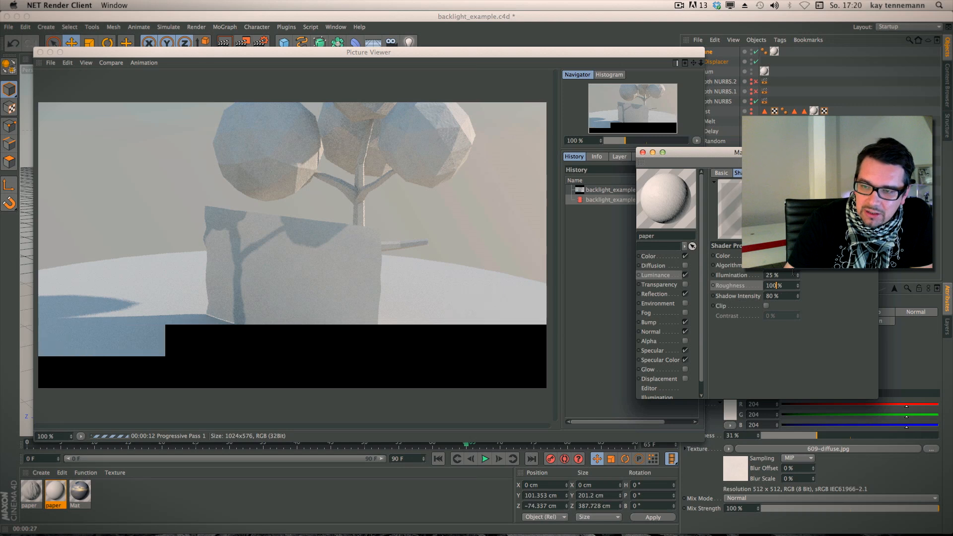
key("Return")
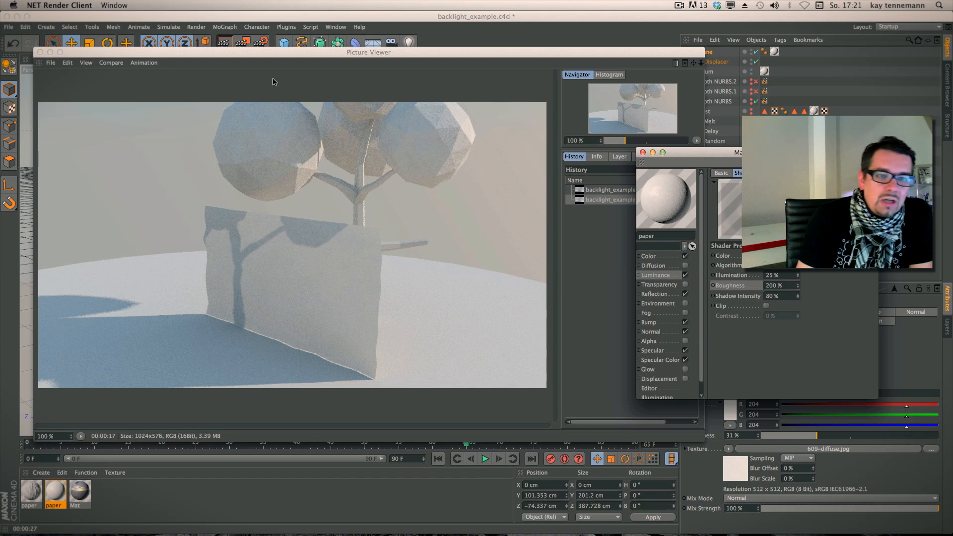
left_click(248, 40)
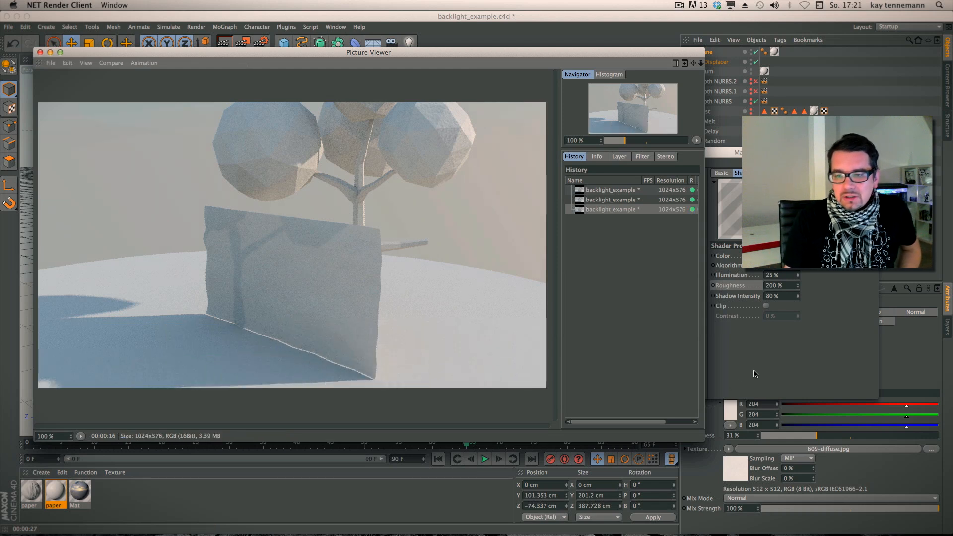
left_click(713, 152)
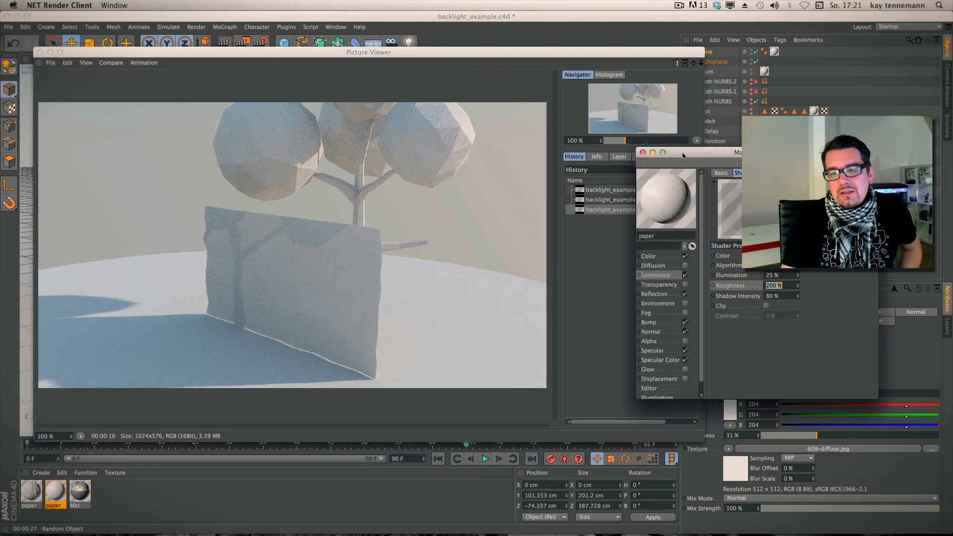
left_click(643, 153)
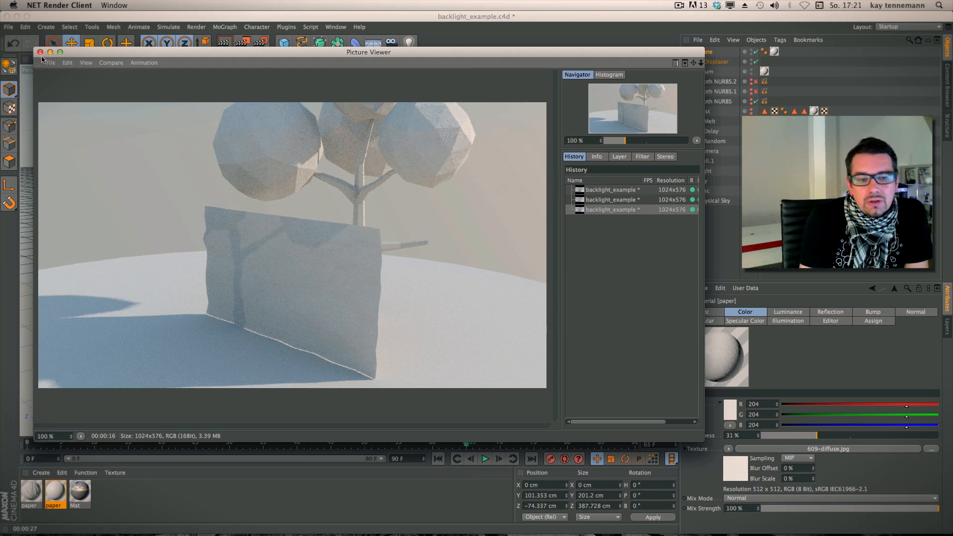
left_click_drag(604, 56, 573, 48)
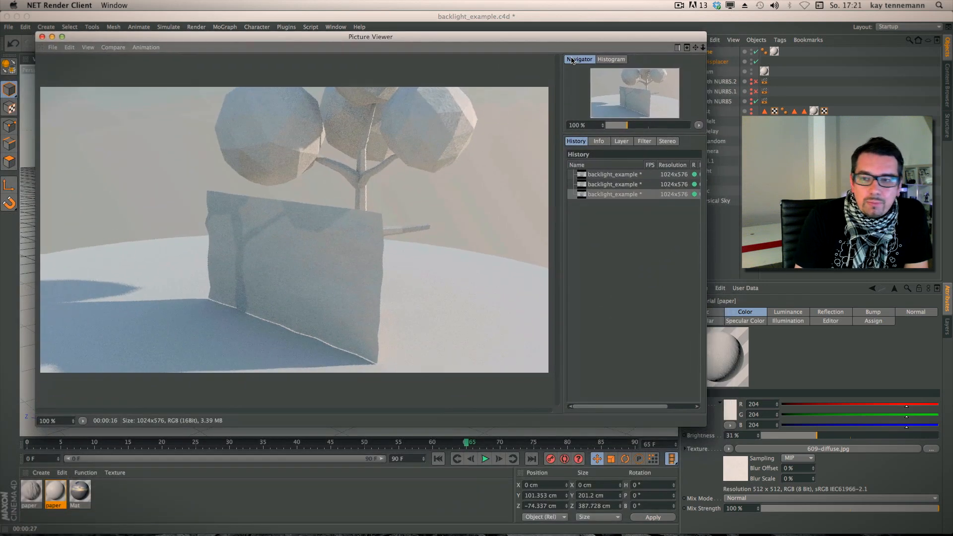
left_click(42, 36)
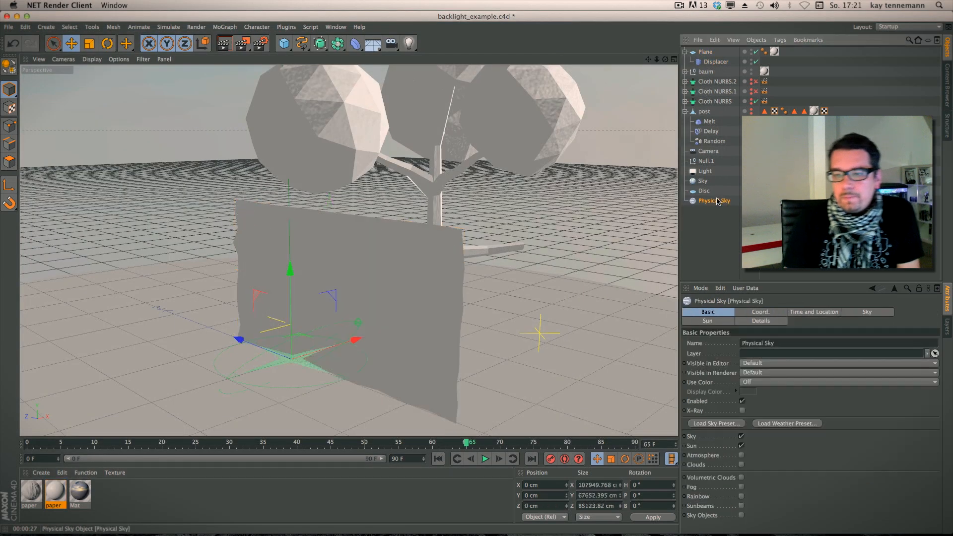
Delete the Physical Sky object from the scene
left_click(733, 203)
left_click(764, 181)
key("Delete")
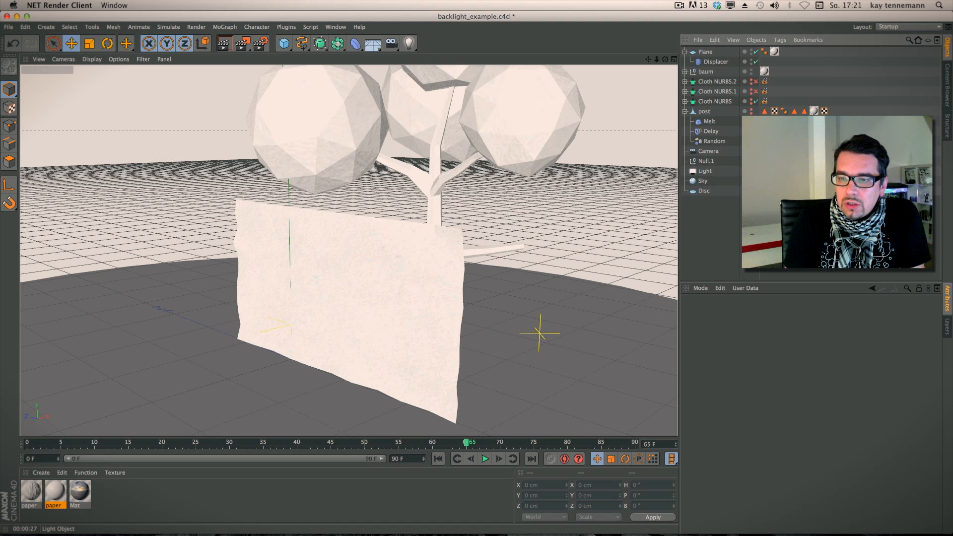
Change the Light object's shadow type to Area and render the scene to the Picture Viewer
left_click(723, 171)
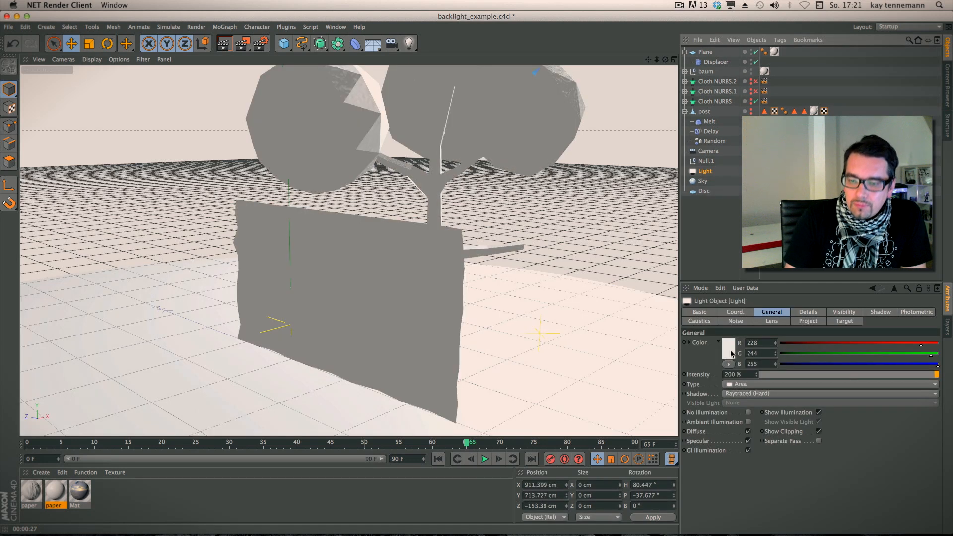
left_click(743, 393)
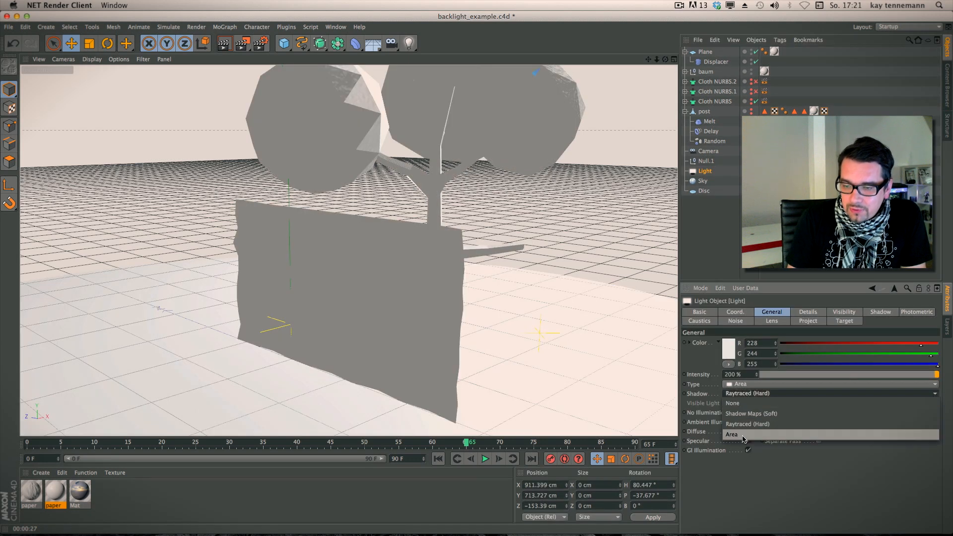
left_click(743, 435)
left_click(674, 59)
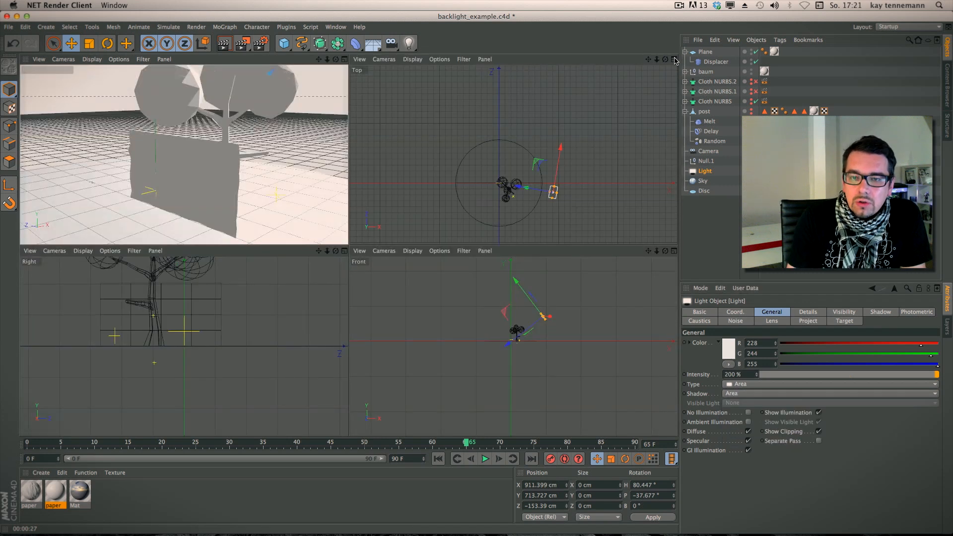
left_click(344, 59)
left_click(239, 45)
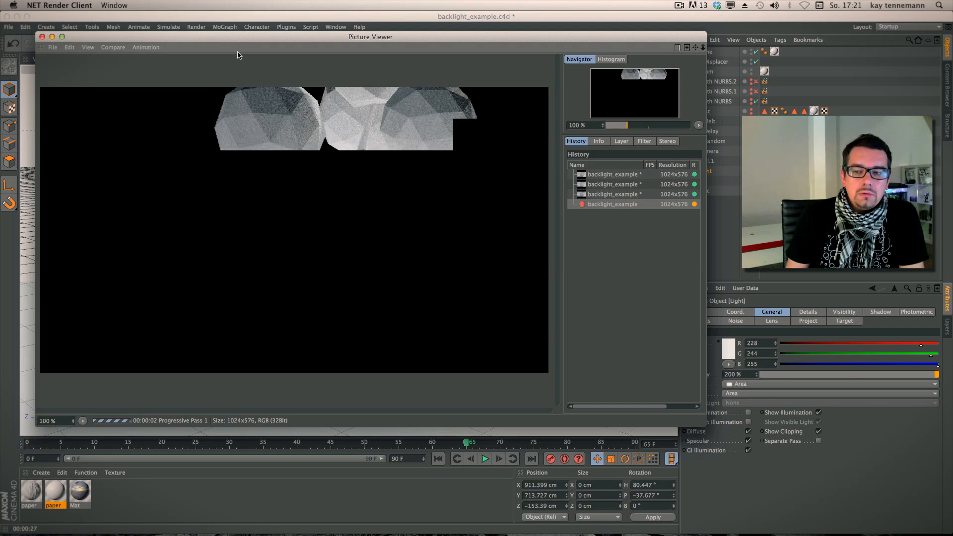
Move the Picture Viewer aside and render the scene to it again for comparison
left_click_drag(633, 39, 550, 60)
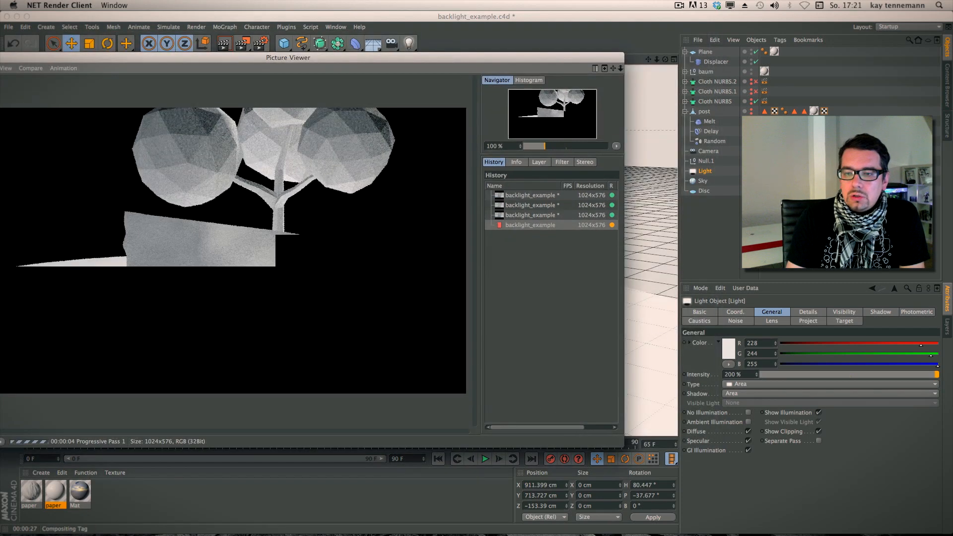
left_click_drag(182, 57, 263, 68)
left_click(243, 44)
left_click(551, 184)
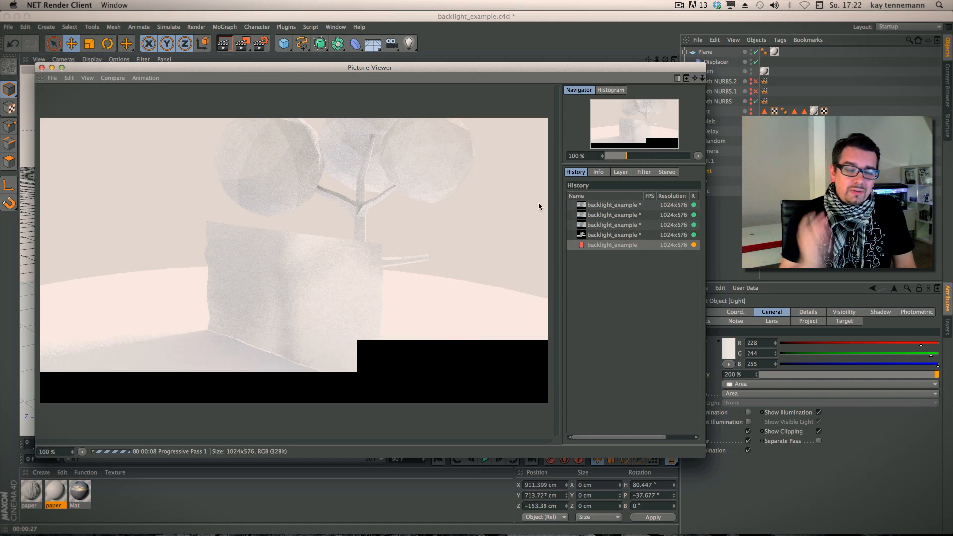
Set the Light object's intensity to 100 %
left_click_drag(649, 71, 605, 69)
left_click(707, 172)
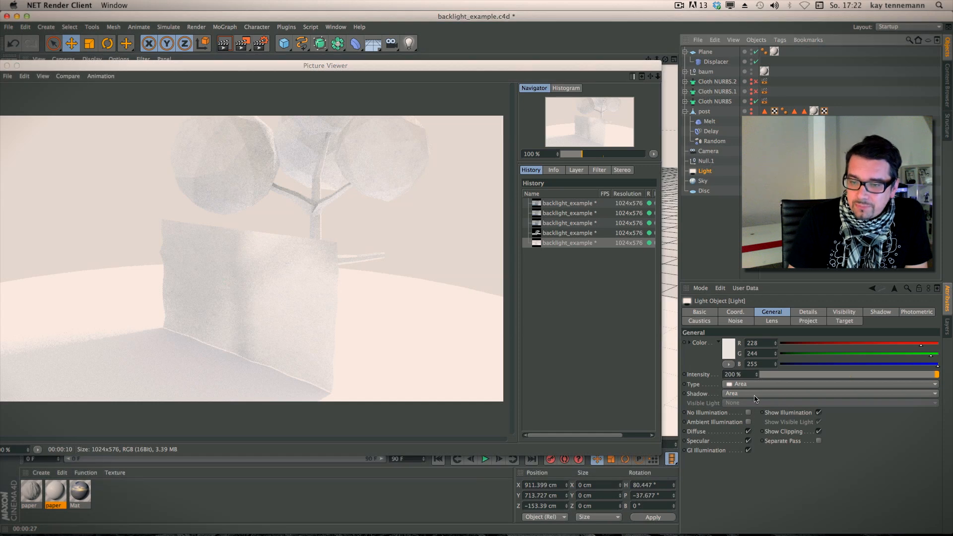
type("100")
key("Return")
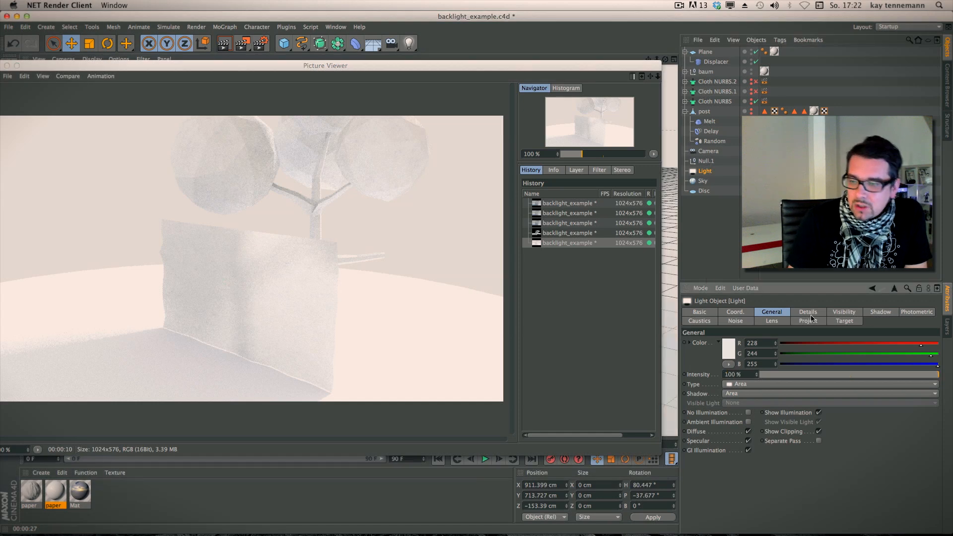
Darken the Light object's shadow color to a deep blue and set the shadow density to 100 %
left_click(881, 312)
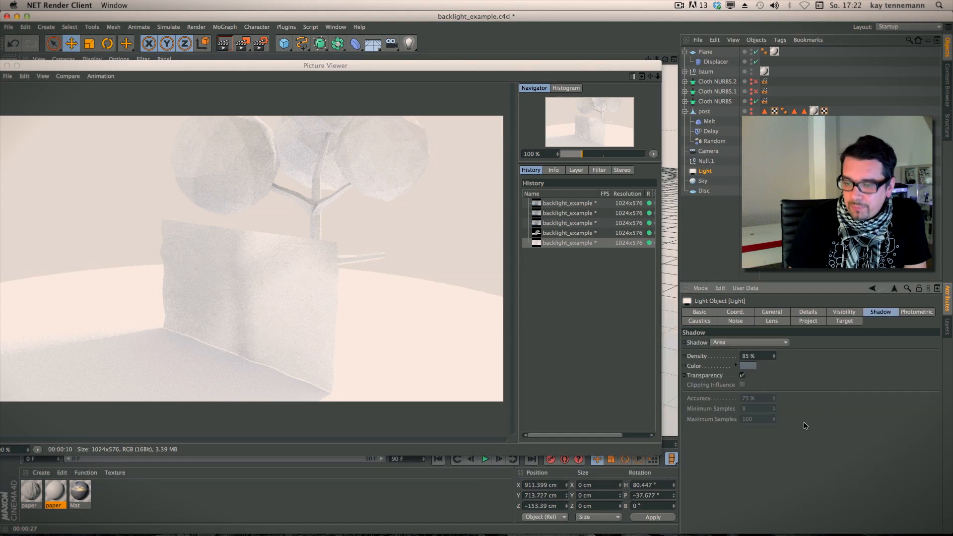
left_click(753, 367)
left_click_drag(736, 373, 747, 388)
left_click(776, 405)
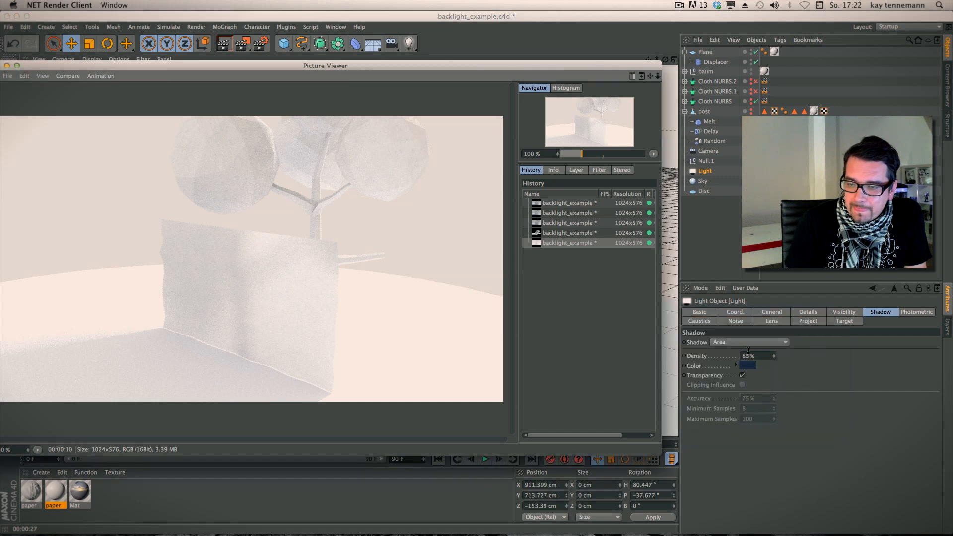
left_click(726, 264)
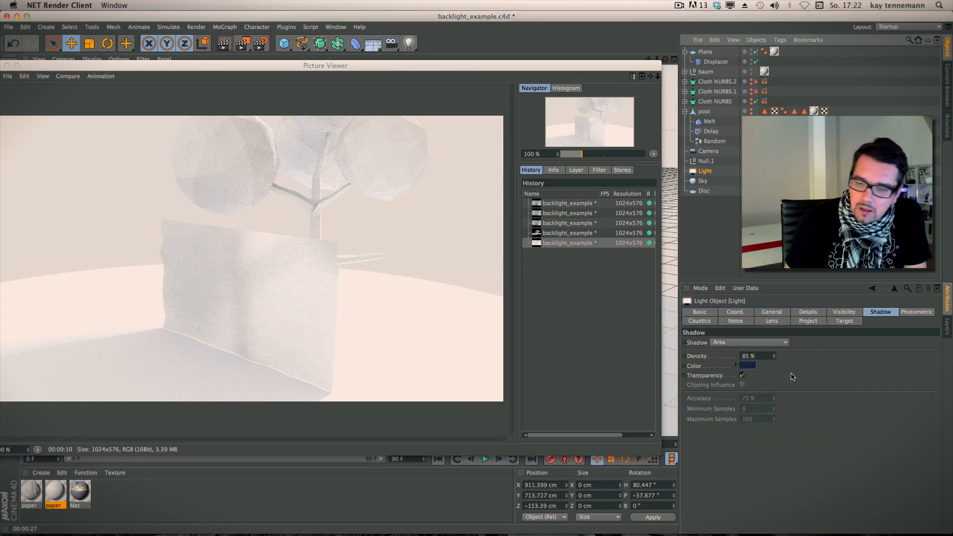
double_click(750, 355)
type("100")
key("Return")
Render the scene to the Picture Viewer with the changed light and shadow settings, and close the viewer
left_click_drag(25, 68, 115, 84)
left_click(87, 83)
left_click(242, 46)
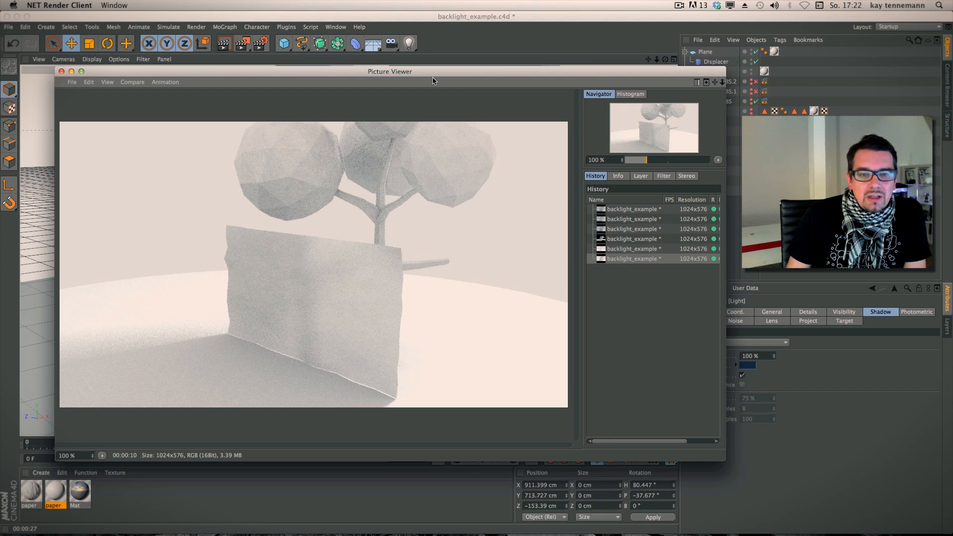
left_click(61, 71)
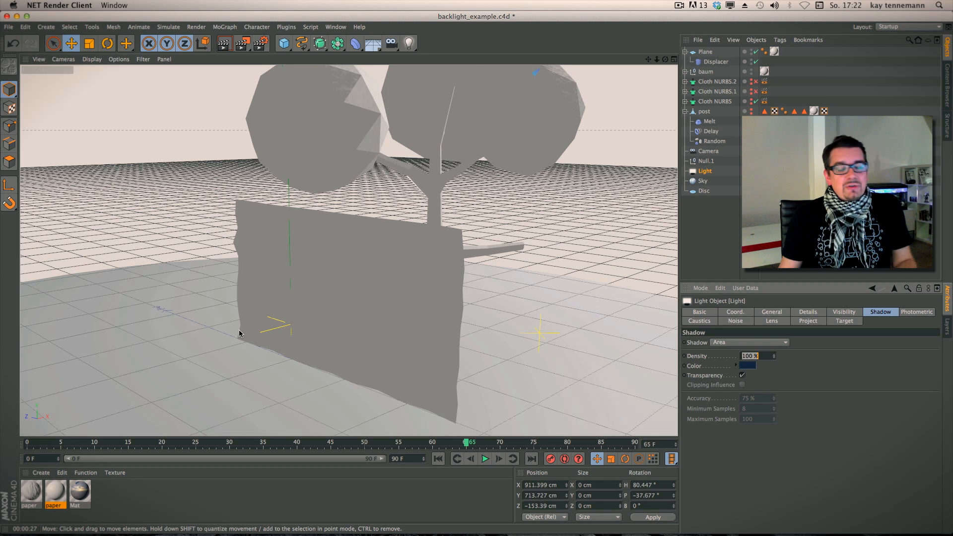
Close the backlight_example.c4d project without saving its changes
left_click(10, 28)
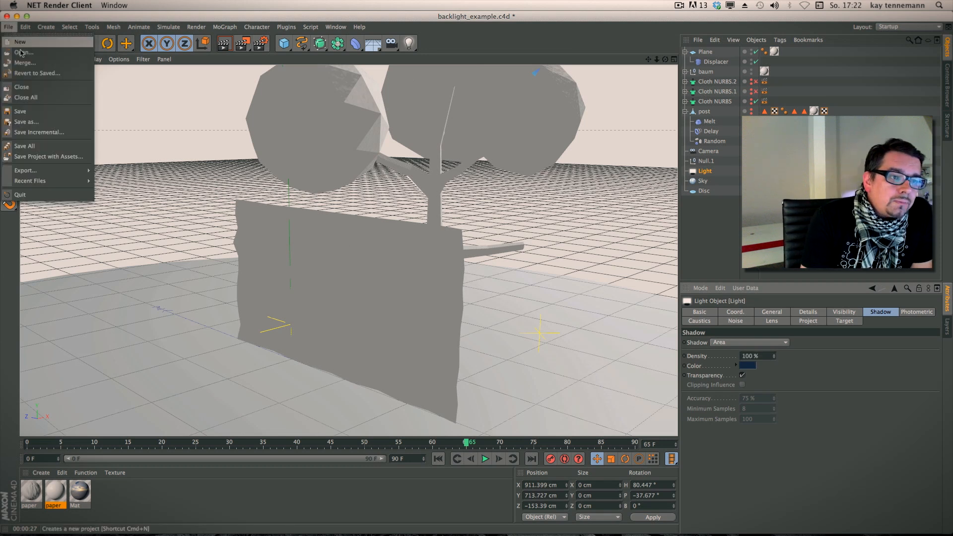
left_click(38, 88)
left_click(437, 184)
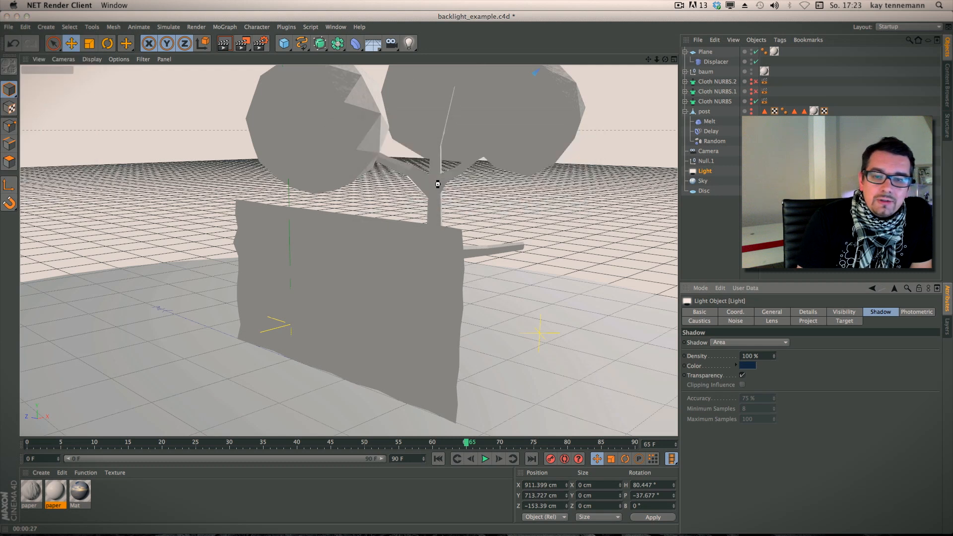
left_click(8, 27)
left_click(25, 53)
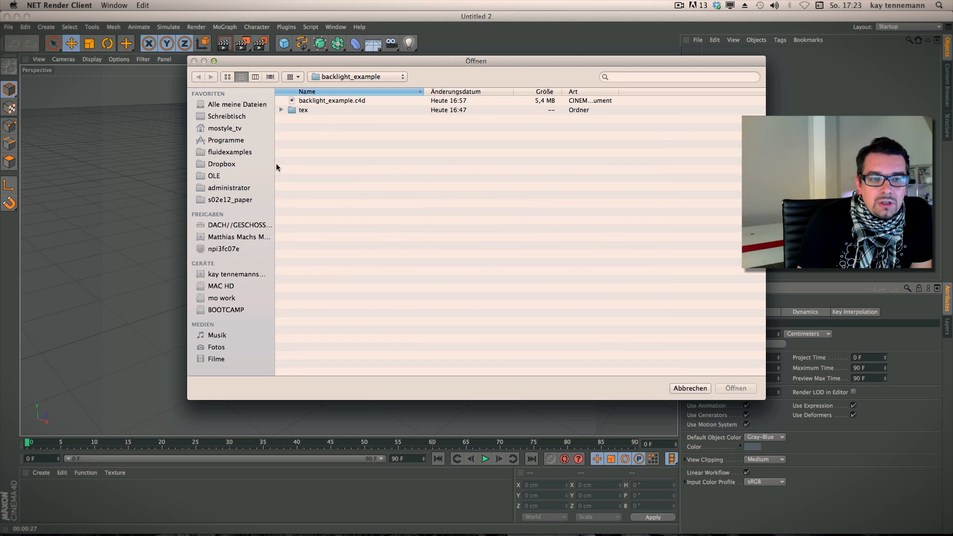
left_click(689, 388)
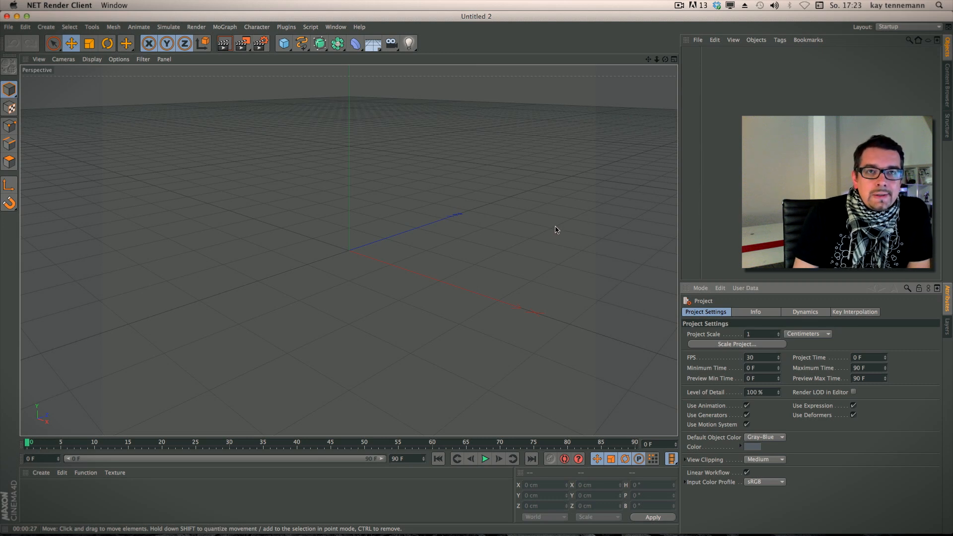
left_click(677, 6)
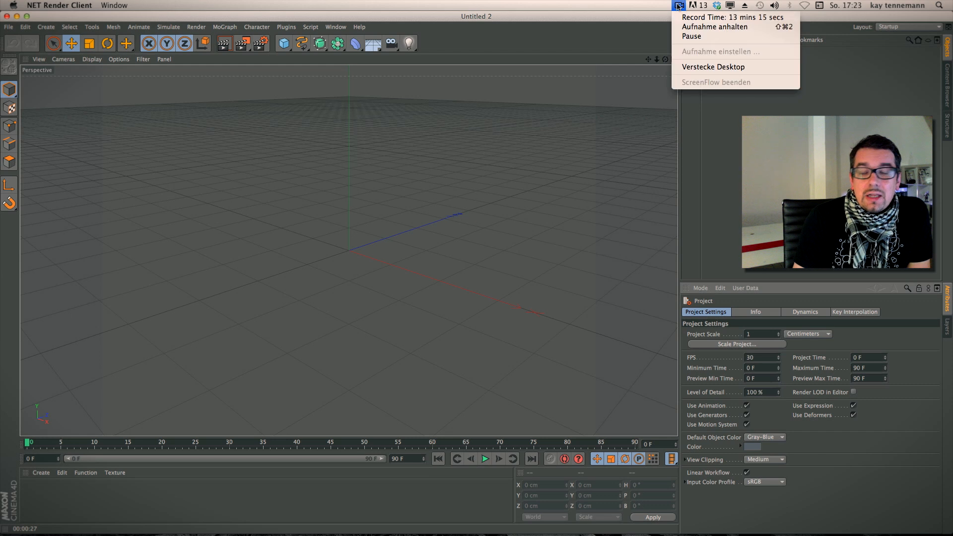
left_click(687, 36)
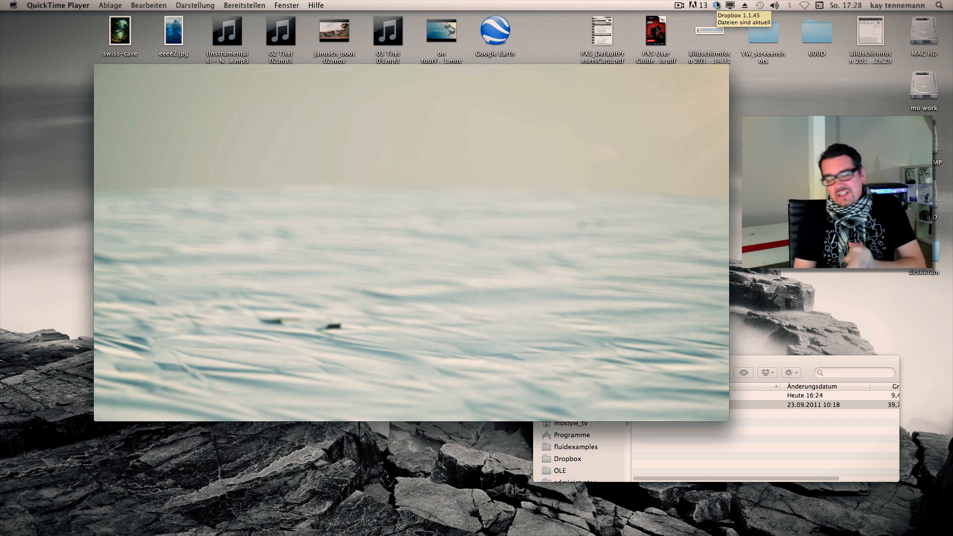
Play paper_01_anitest.mov in QuickTime Player and scrub through its second half to examine the folded paper cars
mouse_move(314, 389)
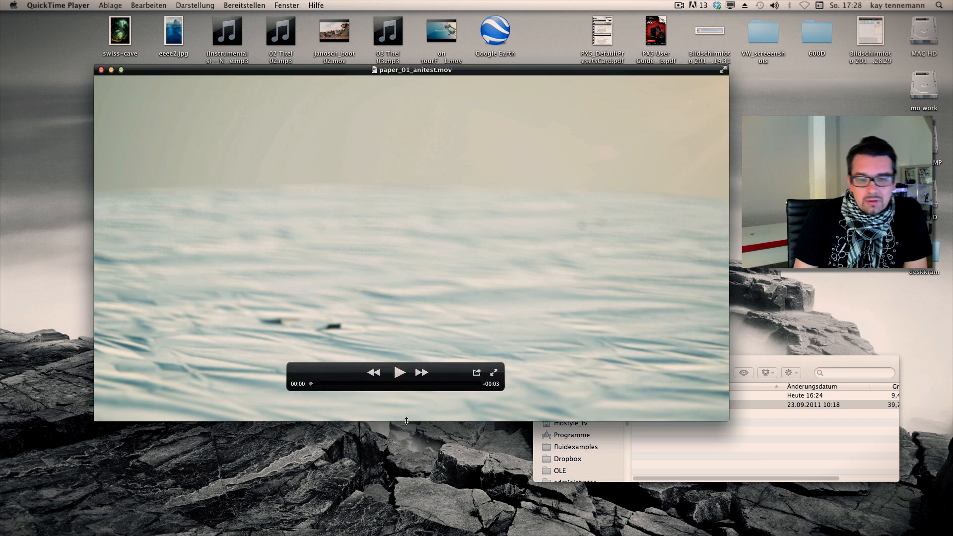
left_click(399, 374)
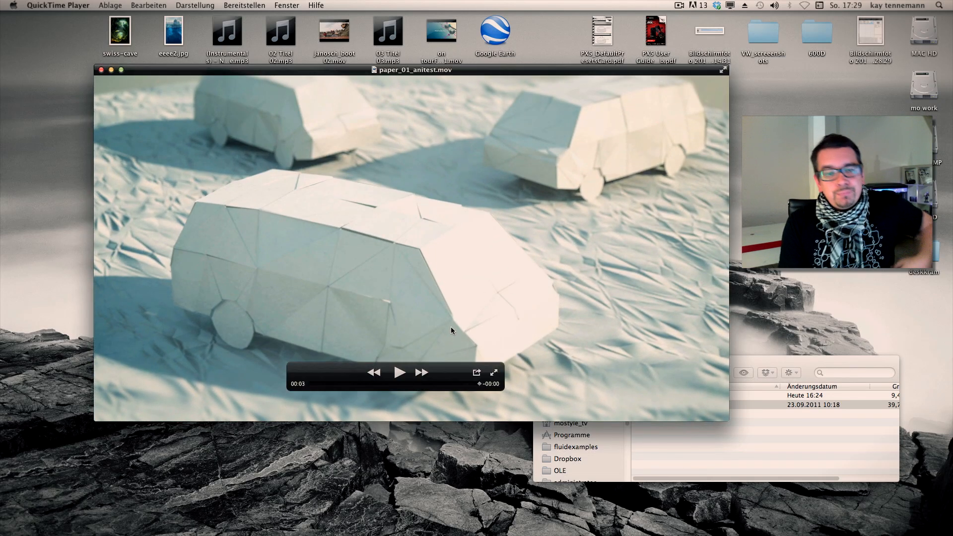
left_click(311, 384)
left_click_drag(311, 384, 430, 383)
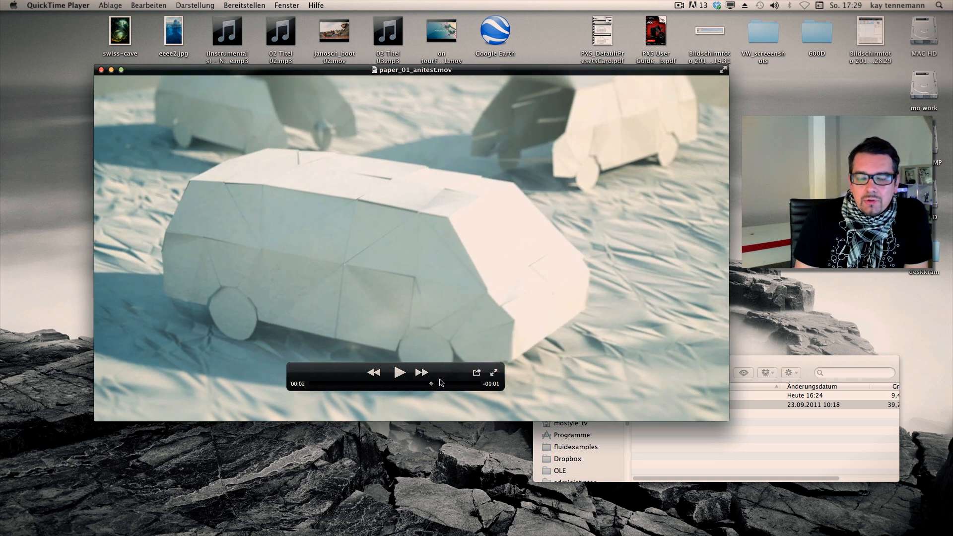
left_click_drag(436, 390, 452, 386)
Open maingof_test.mp4 from the stuff folder and play it through
left_click(739, 360)
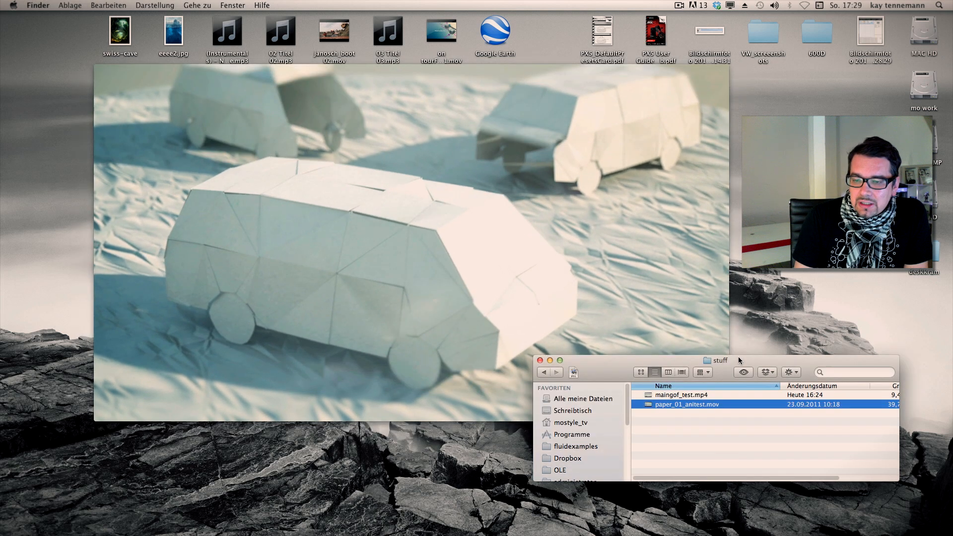
double_click(691, 395)
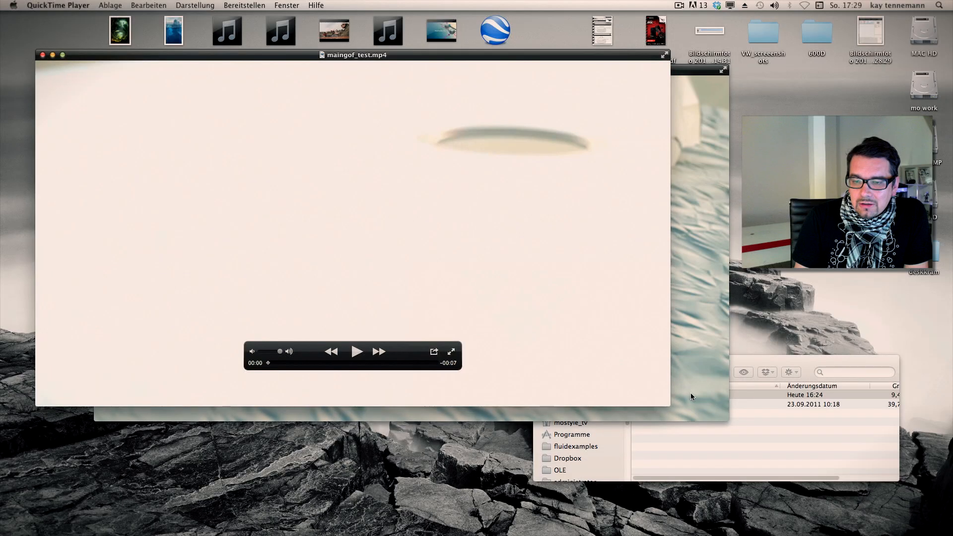
left_click_drag(385, 57, 406, 51)
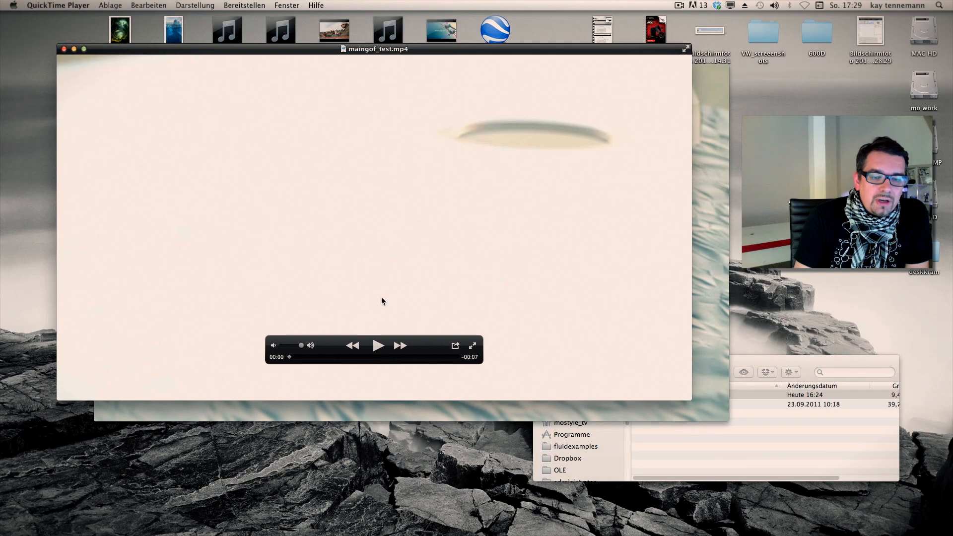
left_click(377, 346)
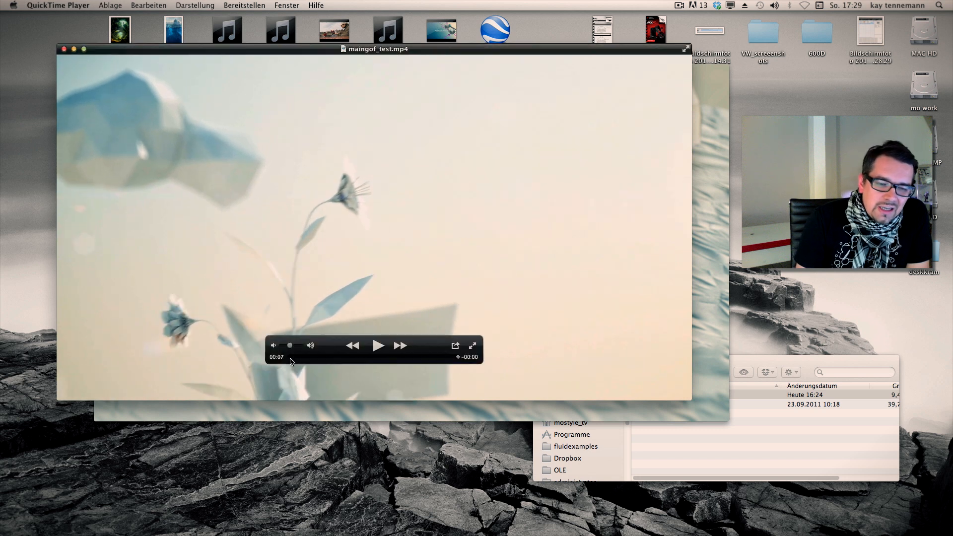
Replay maingof_test.mp4 from the beginning and close both movie windows
left_click(290, 357)
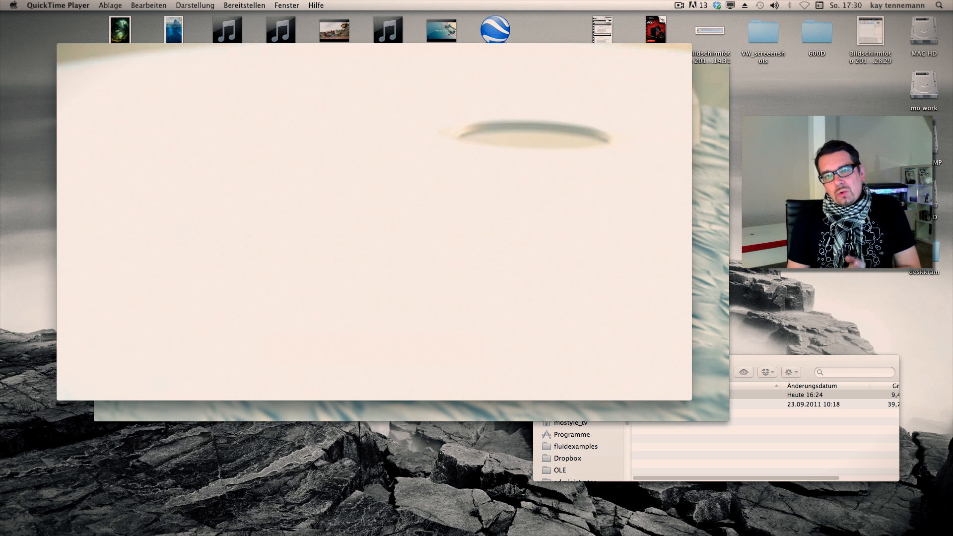
mouse_move(315, 313)
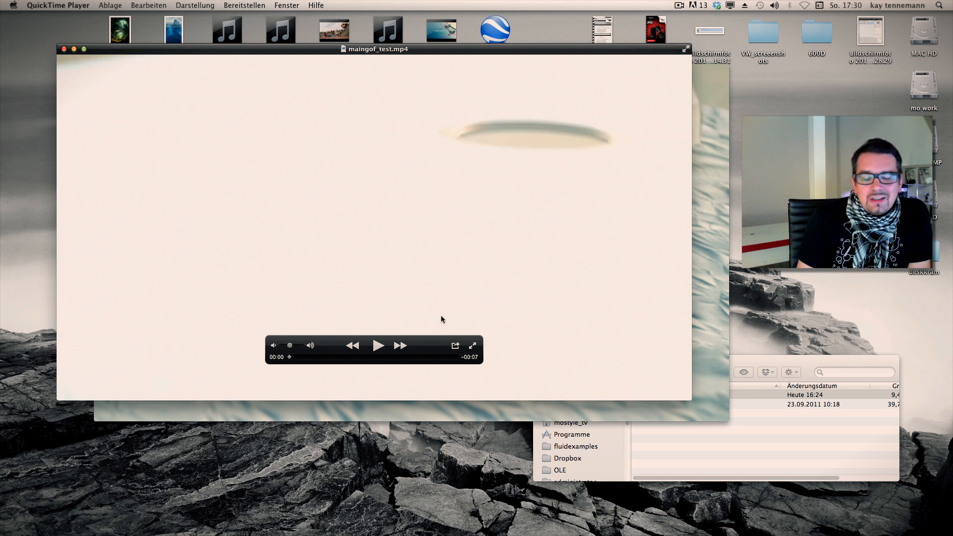
left_click(377, 346)
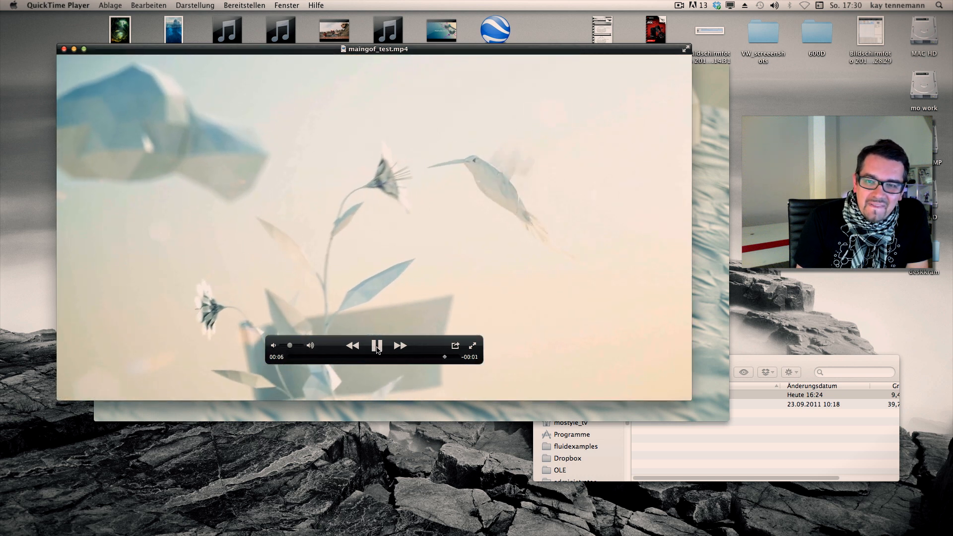
left_click(377, 345)
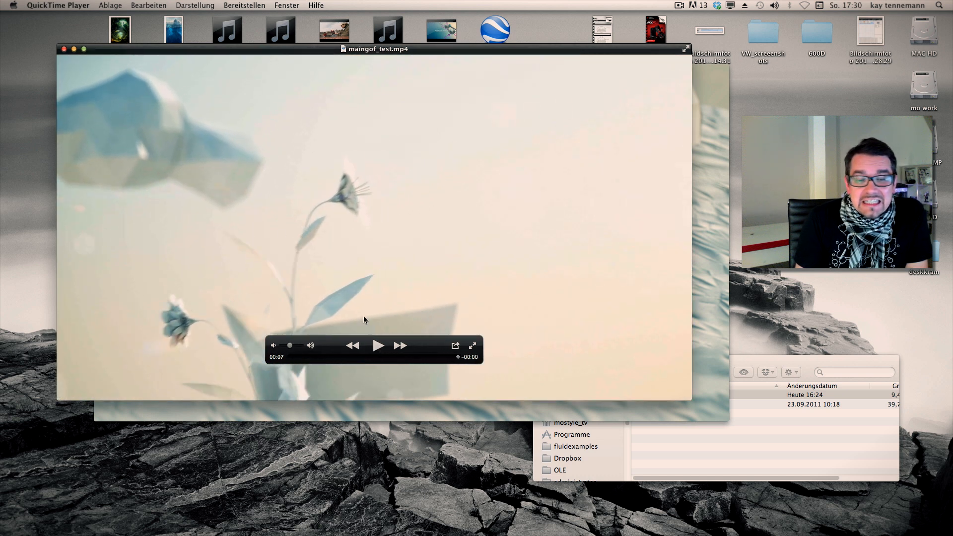
left_click(63, 49)
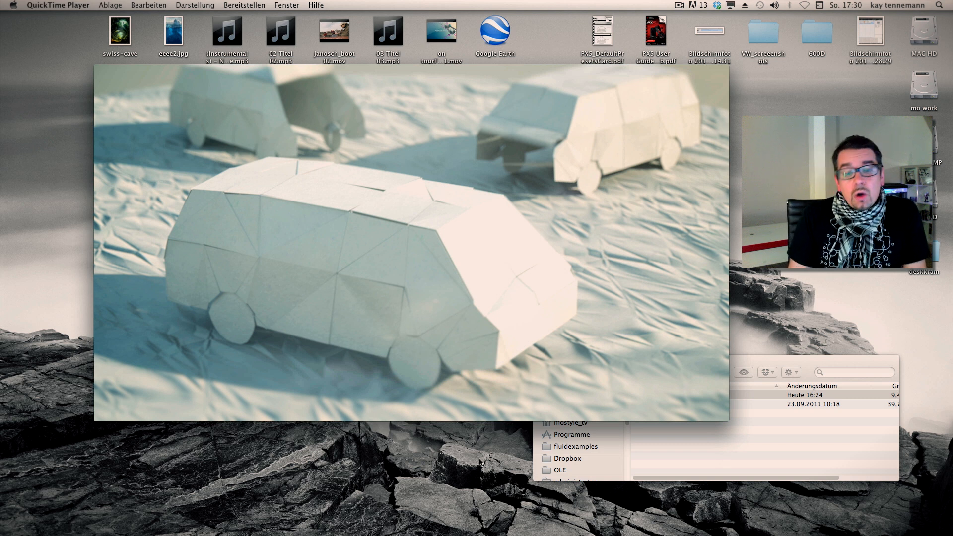
key("super+w")
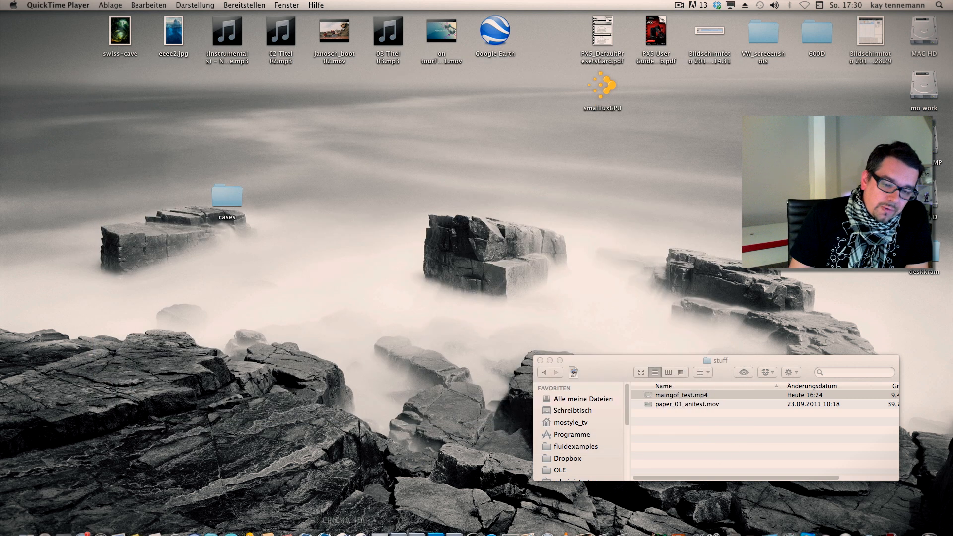
Switch to Cinema 4D with paper_01cloth08med.c4d, play the paper car animation, and scrub the timeline to frame 73
left_click(346, 527)
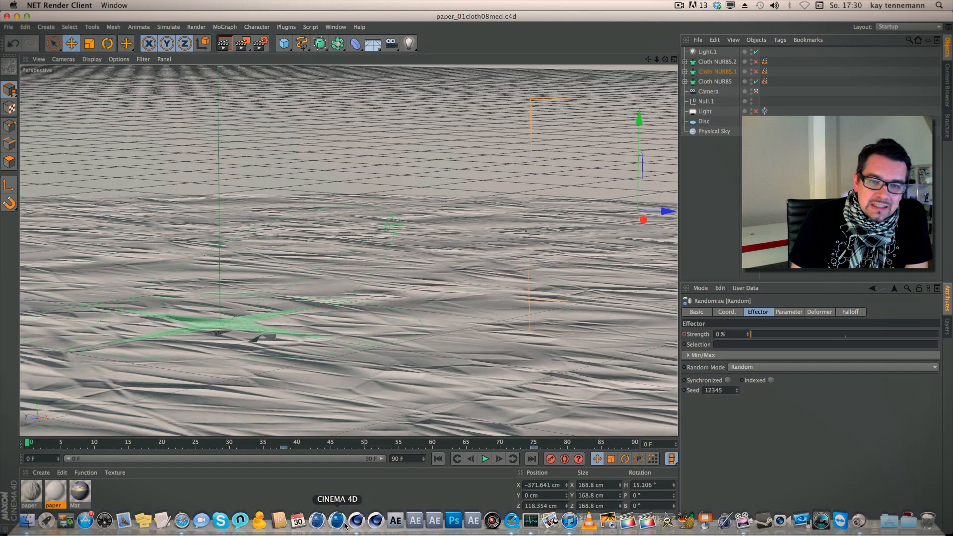
left_click(484, 459)
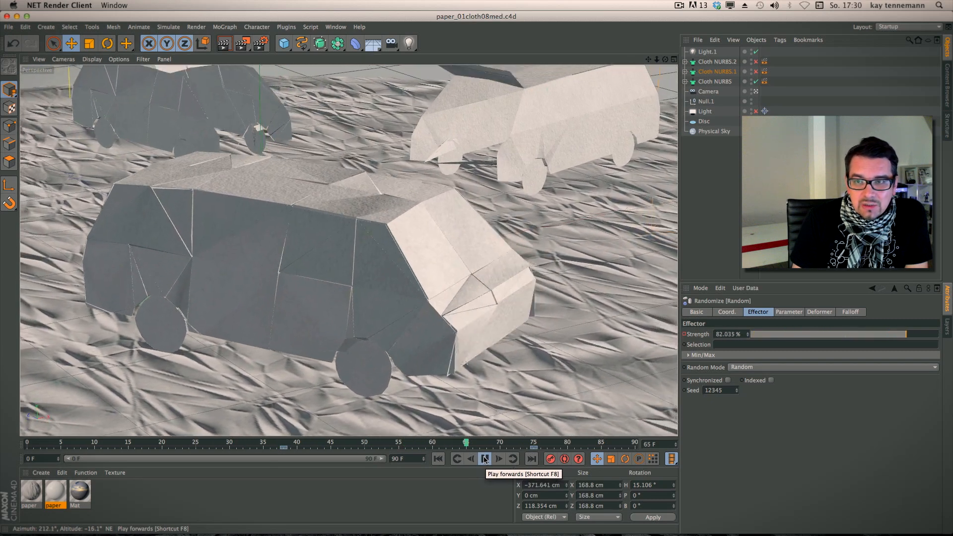
left_click(486, 461)
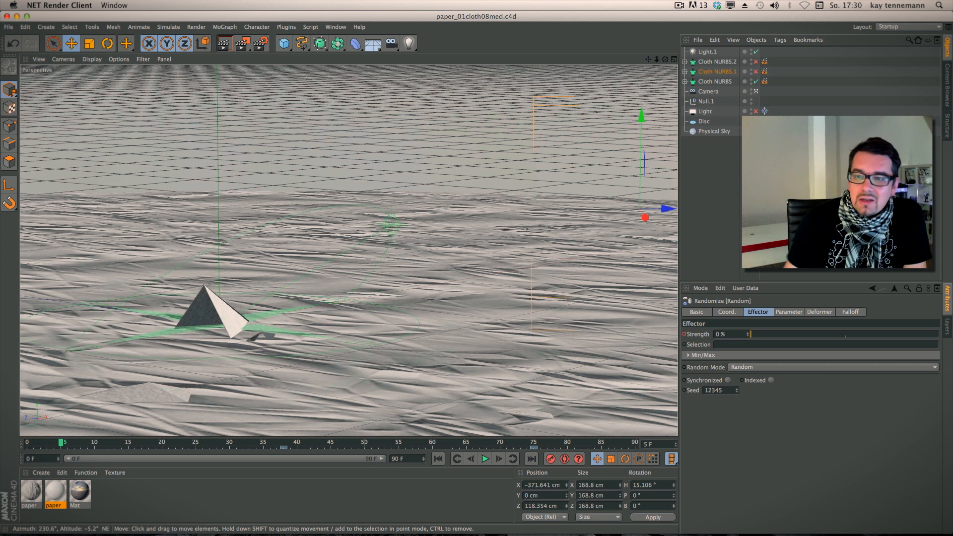
left_click_drag(419, 443, 521, 438)
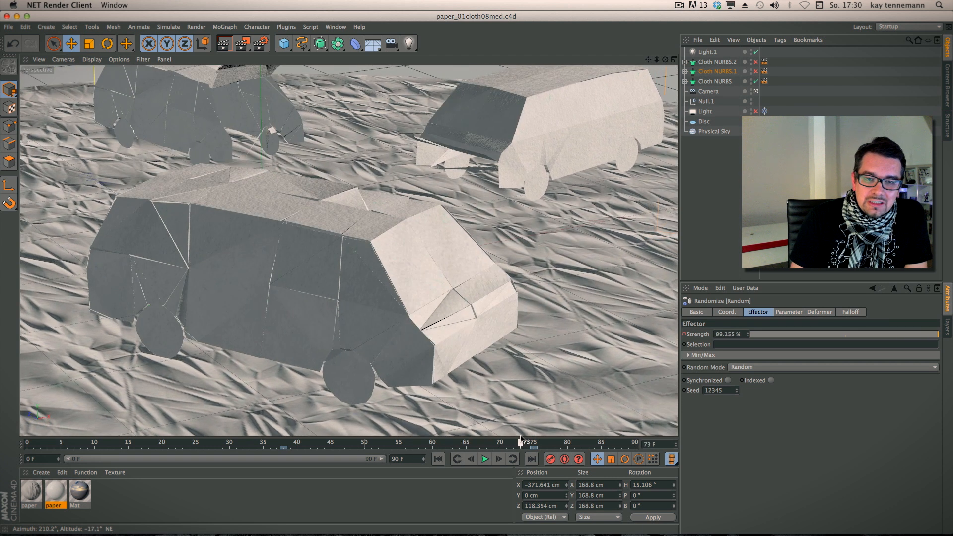
Inspect the Cloth NURBS object's properties, scrub back to frame 48, and inspect the properties of Cloth NURBS.2
left_click(714, 81)
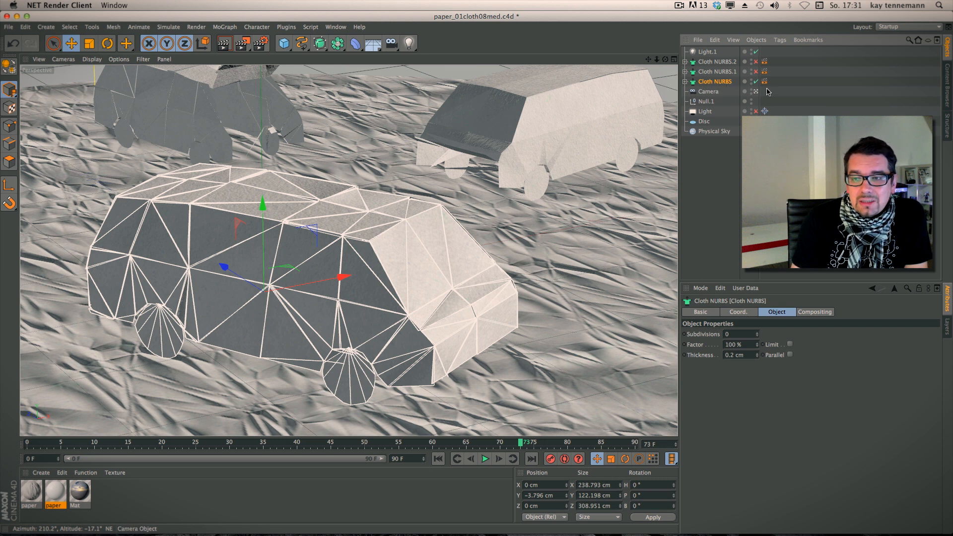
left_click_drag(513, 442, 354, 460)
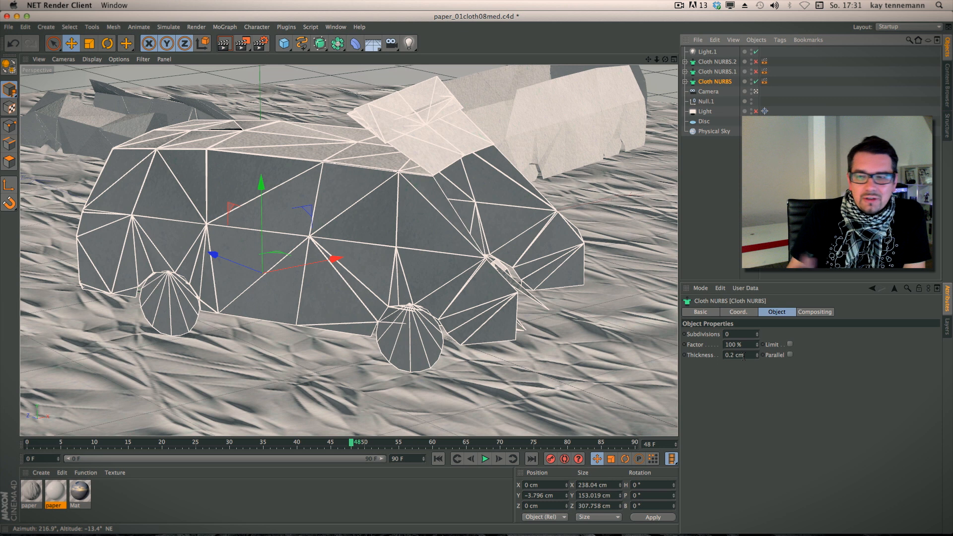
left_click(714, 61)
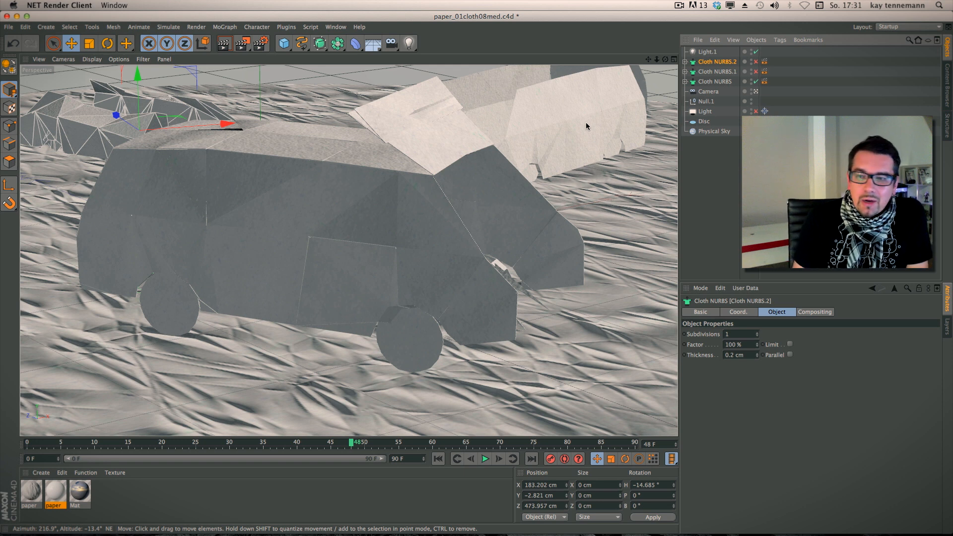
Scrub the paper car animation from its beginning forward and step back to frame 64
left_click(28, 445)
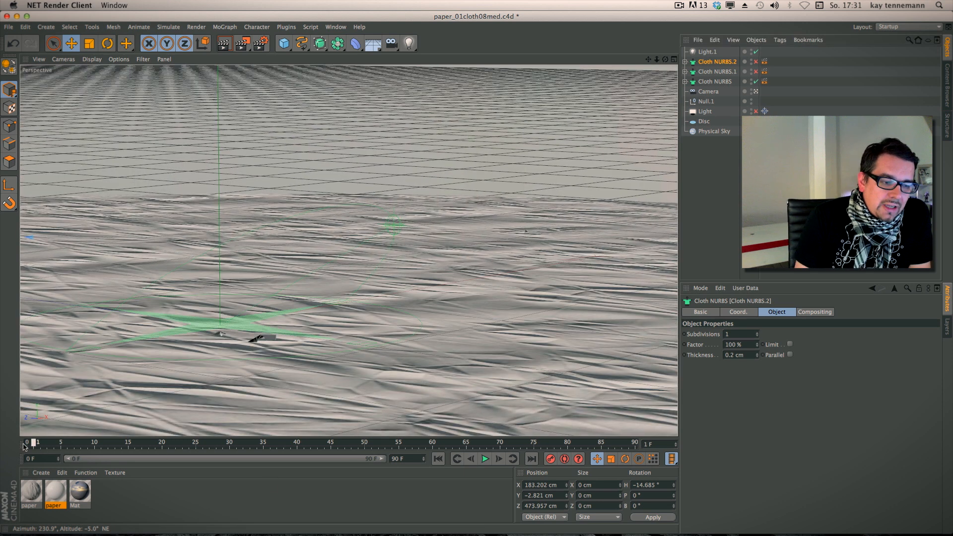
left_click_drag(28, 444, 476, 457)
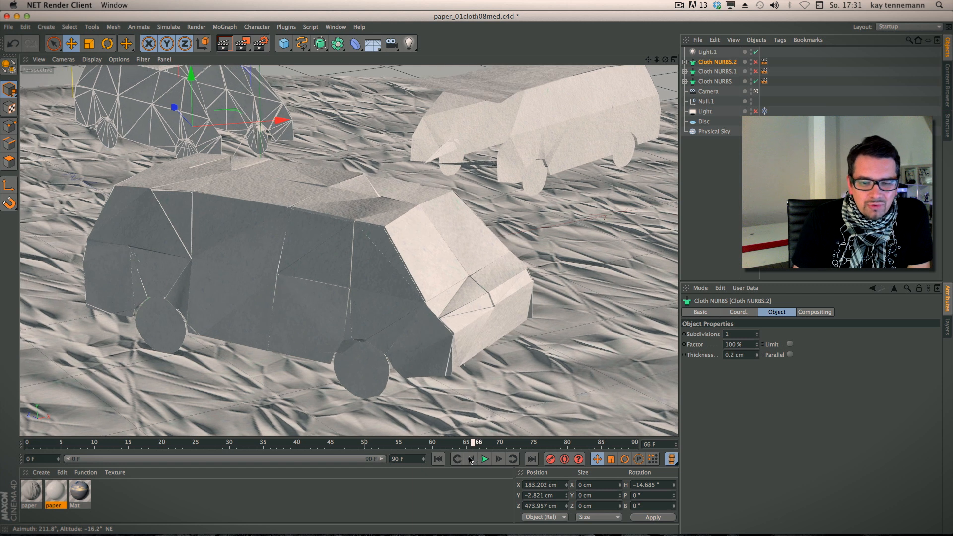
left_click(471, 459)
left_click(470, 459)
Switch to the paper_01cloth.c4d document and examine the van's triangulated mesh up close
left_click(335, 27)
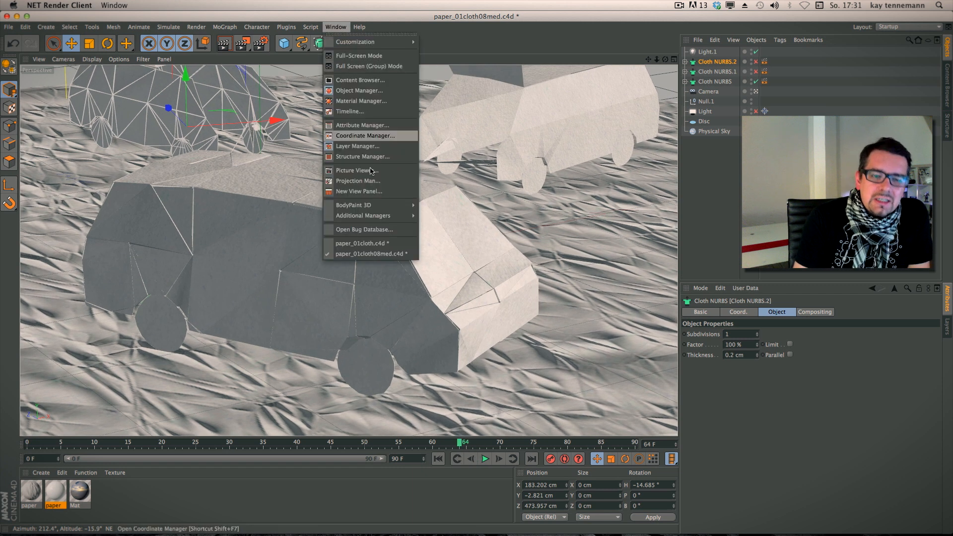
left_click(370, 243)
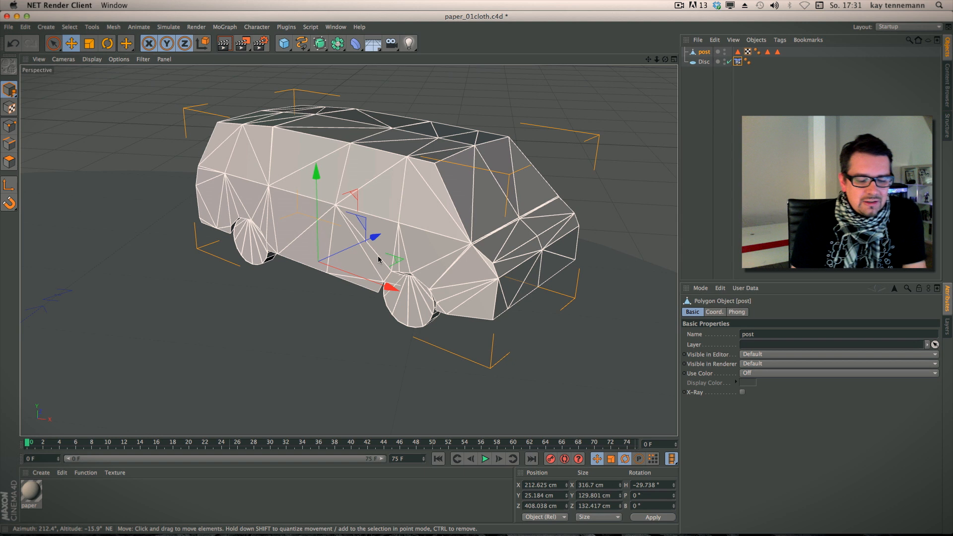
right_click_drag(343, 237, 380, 235, "alt")
middle_click_drag(376, 218, 336, 253, "alt")
left_click_drag(339, 271, 348, 269, "alt")
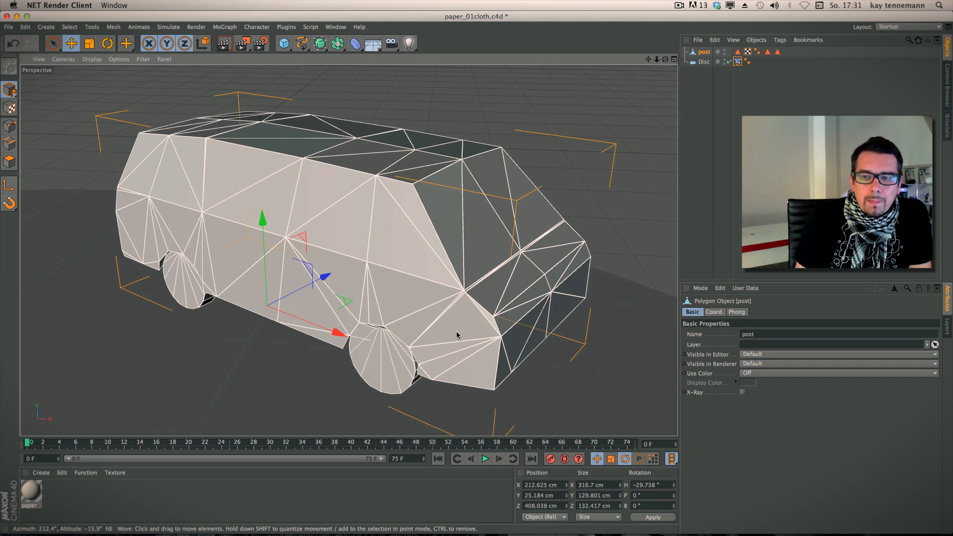
Start opening a project file and browse to the ferrero_galileo_DI folder inside SFARM on the mo work drive
left_click(9, 27)
left_click(22, 54)
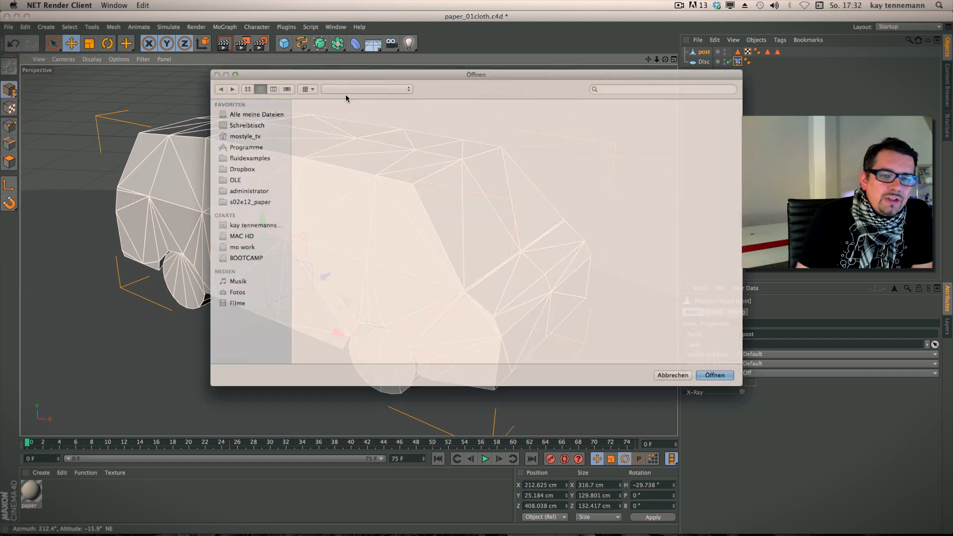
left_click(228, 301)
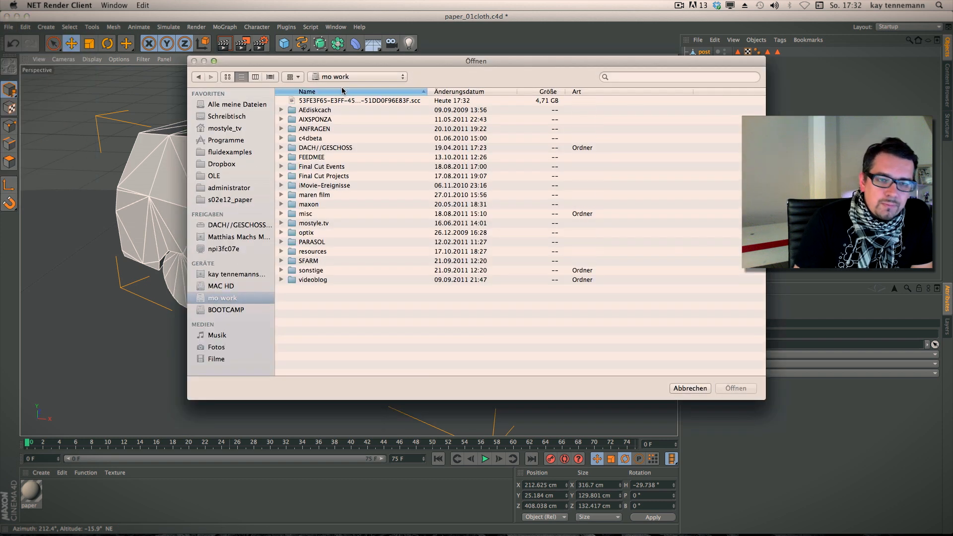
left_click_drag(345, 64, 307, 107)
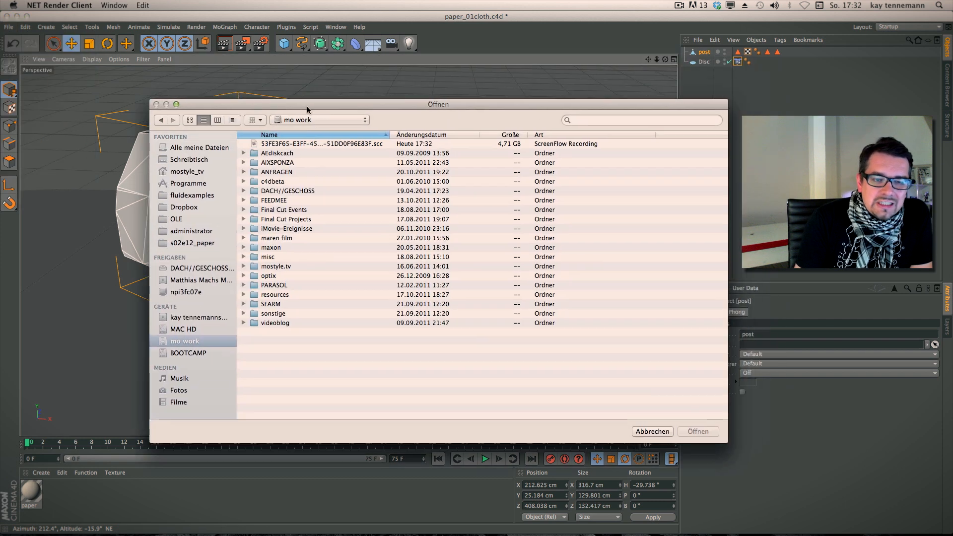
double_click(290, 304)
left_click(291, 164)
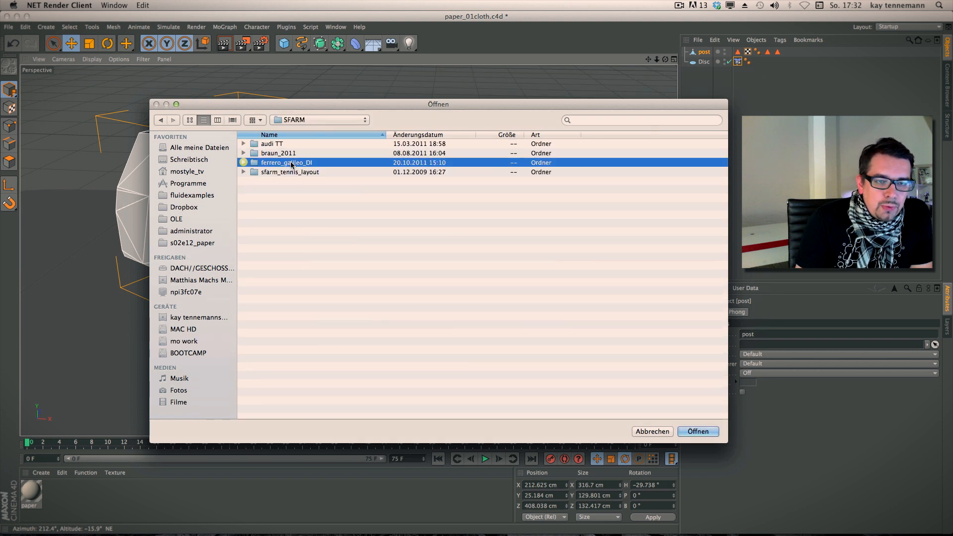
double_click(291, 164)
Open post.c4d from the post.rar Folder within the project material's 3d folder
left_click(285, 181)
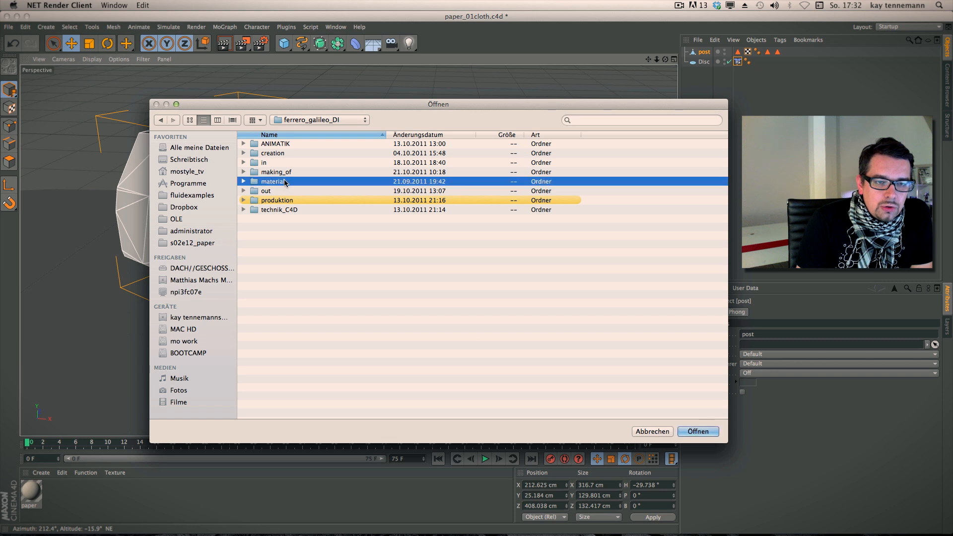
double_click(284, 182)
left_click(279, 145)
double_click(280, 145)
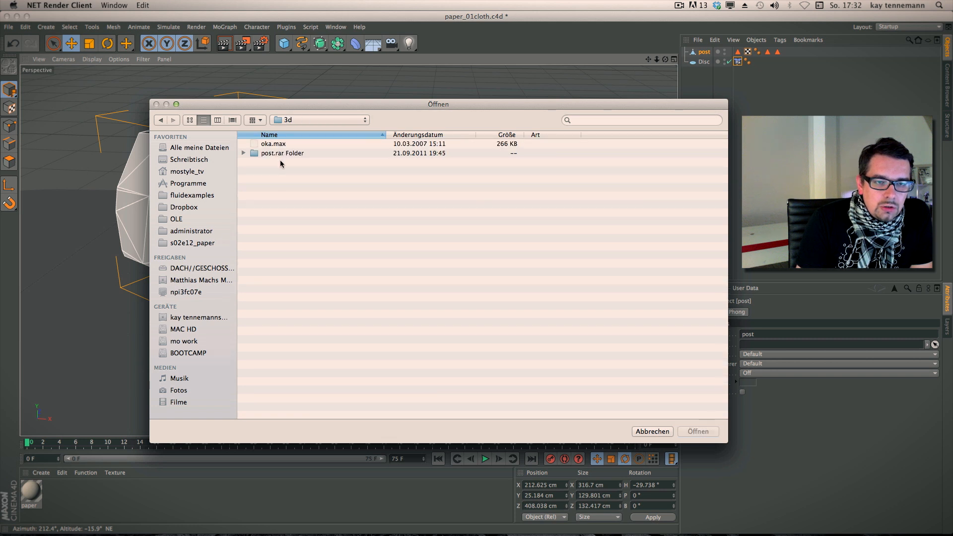
left_click(243, 153)
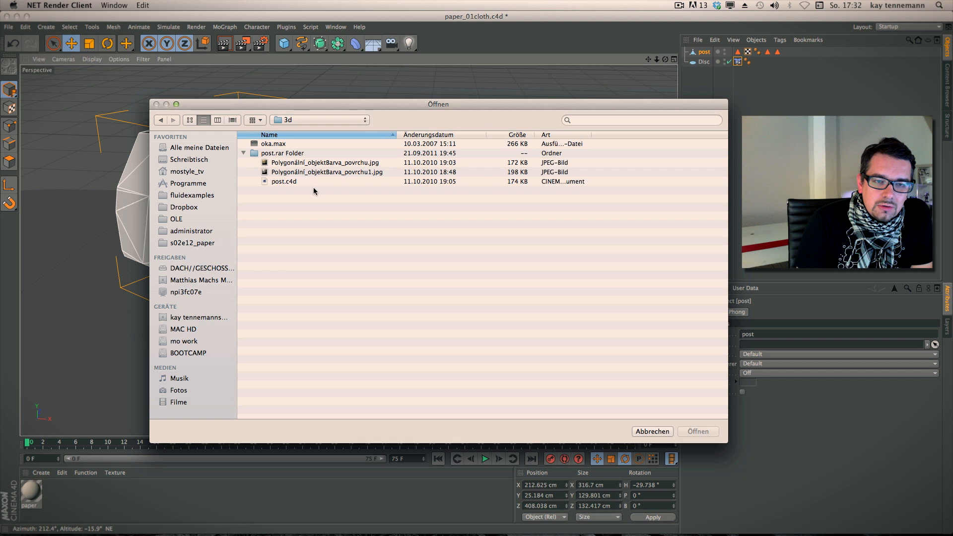
left_click(314, 184)
left_click(698, 431)
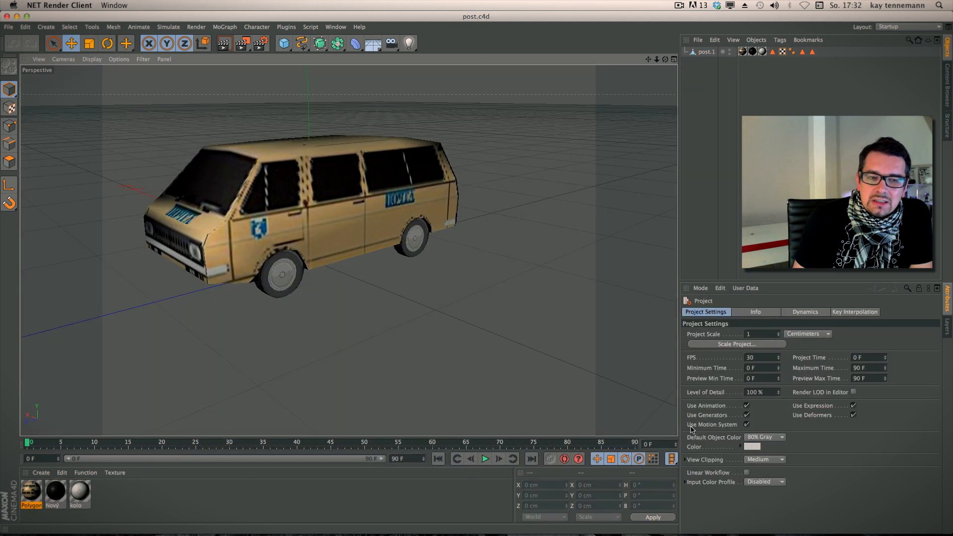
Delete the three texture tags and the Phong tag from the post.1 van object
left_click_drag(193, 315, 365, 286, "alt")
right_click_drag(315, 278, 371, 268, "alt")
middle_click_drag(374, 255, 329, 319, "alt")
right_click_drag(407, 295, 365, 298, "alt")
left_click_drag(407, 307, 370, 305, "alt")
right_click_drag(462, 292, 425, 294, "alt")
middle_click_drag(425, 294, 383, 293, "alt")
left_click_drag(739, 60, 762, 53)
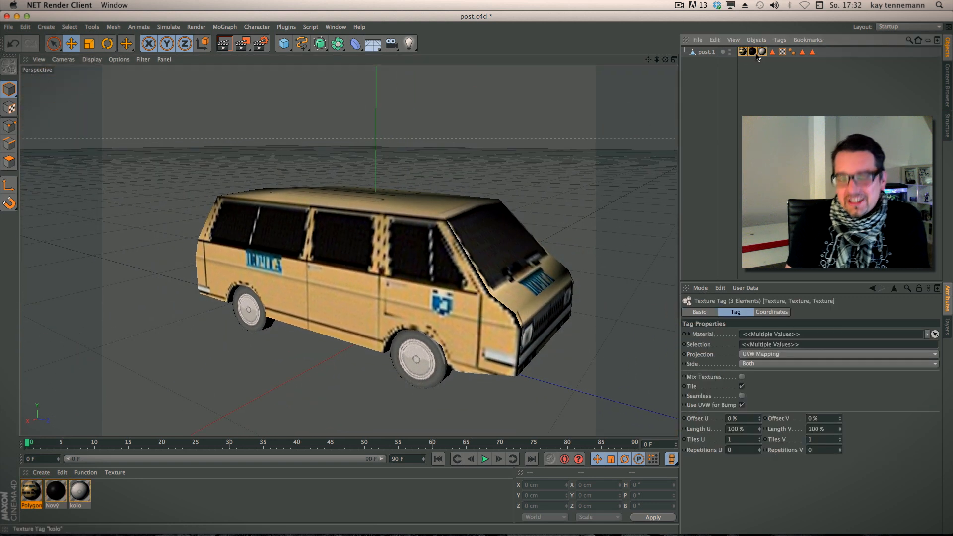
key("Delete")
left_click(762, 52)
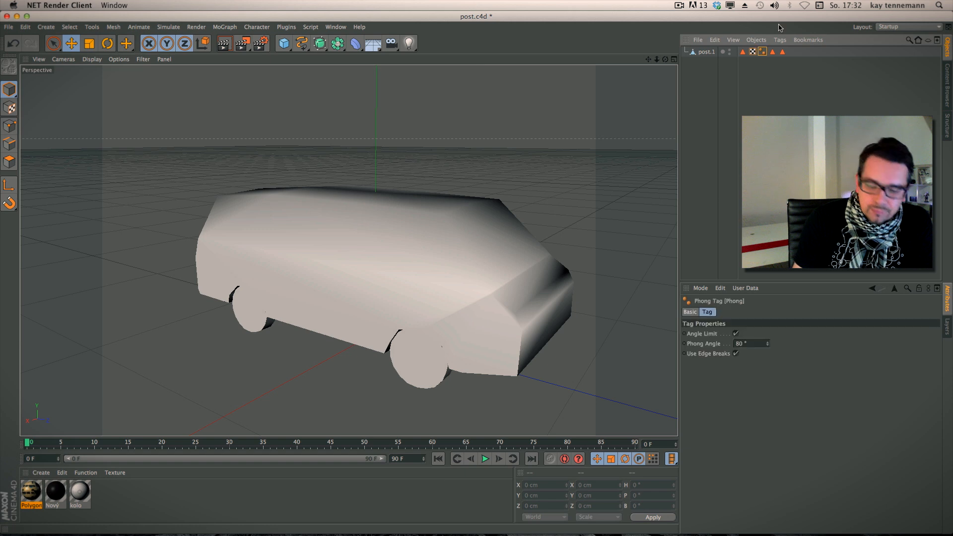
key("Delete")
Select the post.1 van and move it freehand to about X 21.1, Y 9.4, Z -1.1 cm
left_click(705, 51)
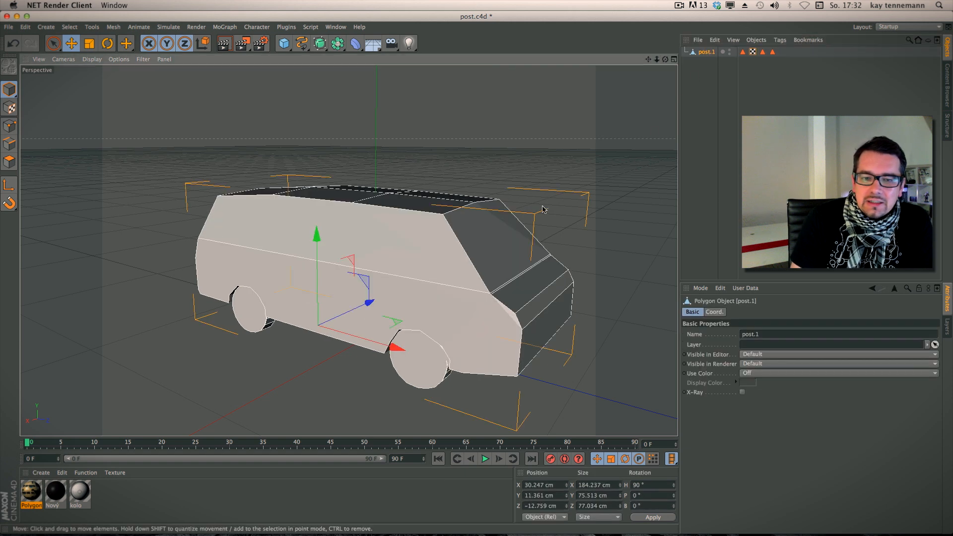
scroll(447, 264, "up", 5)
mouse_move(447, 263)
left_mouse_down("alt")
mouse_move(432, 270)
mouse_move(436, 289)
mouse_move(438, 255)
mouse_move(455, 258)
left_mouse_up("alt")
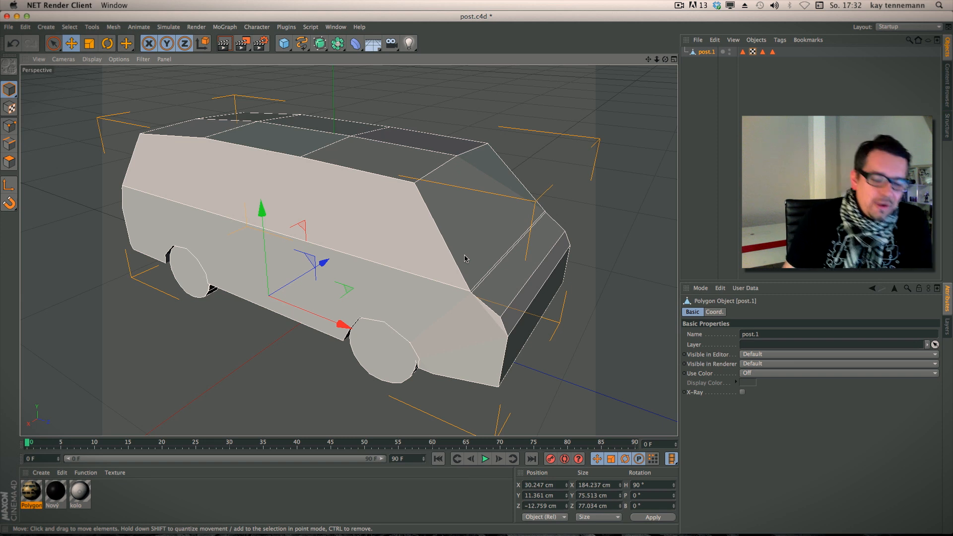
mouse_move(364, 326)
left_mouse_down()
mouse_move(378, 271)
mouse_move(375, 322)
left_mouse_up()
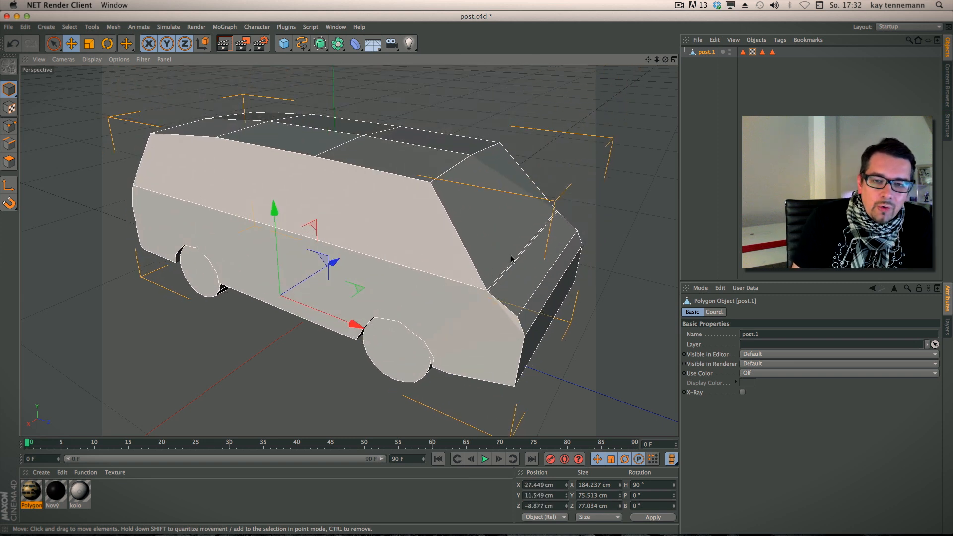
left_click_drag(507, 254, 480, 261, "alt")
mouse_move(544, 252)
left_mouse_down()
mouse_move(451, 251)
mouse_move(536, 265)
left_mouse_up()
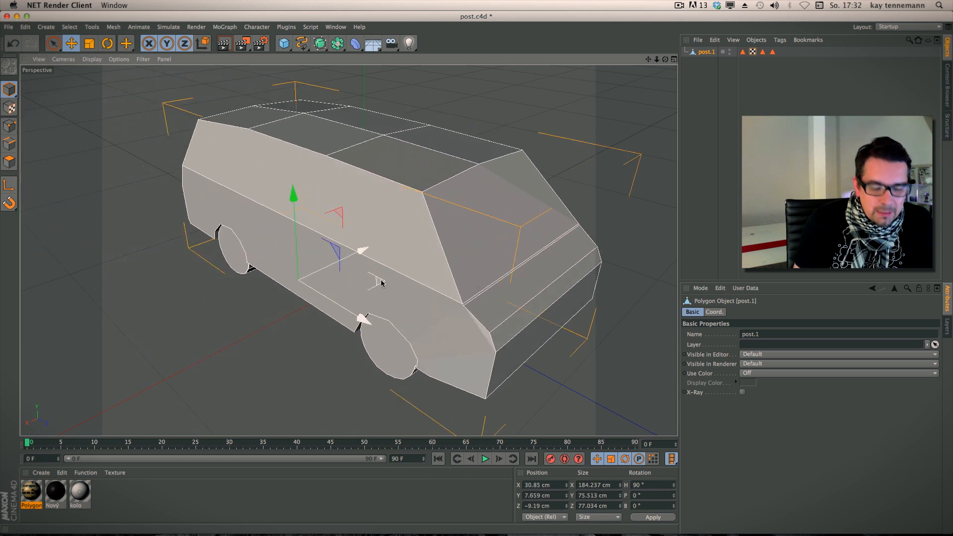
left_click_drag(368, 282, 447, 271)
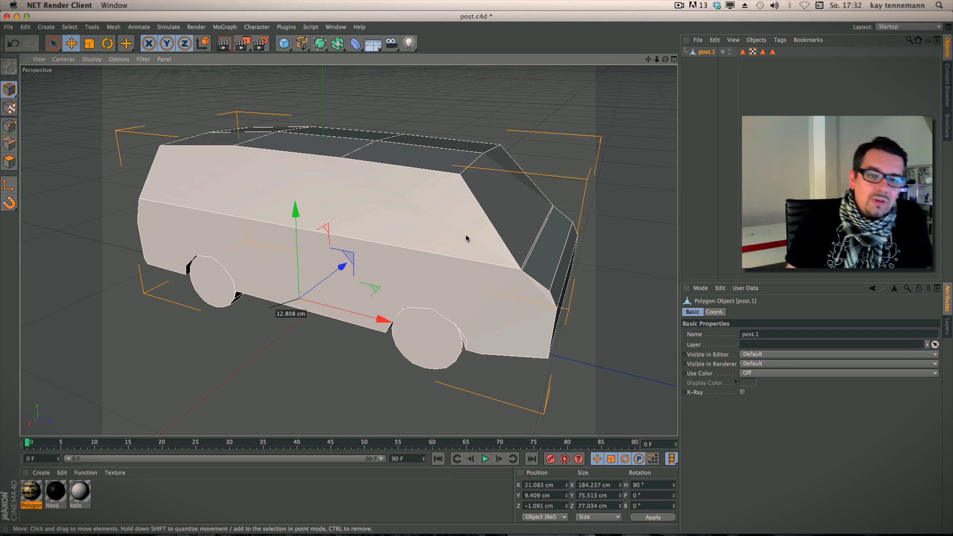
In polygon mode, use Live Selection to select the body side panels on both sides of the van, excluding the wheels
left_click(9, 162)
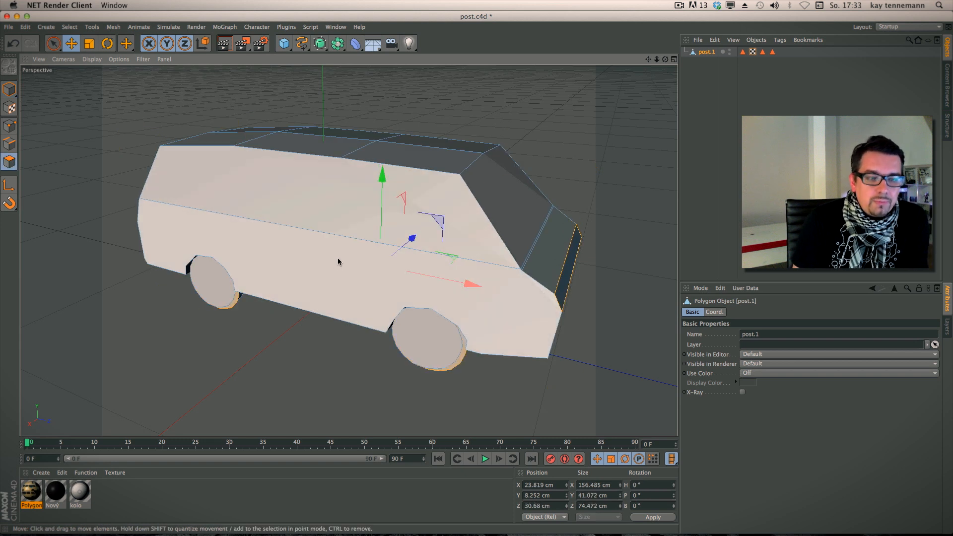
left_click(54, 44)
mouse_move(305, 206)
left_mouse_down()
mouse_move(302, 246)
mouse_move(323, 201)
left_mouse_up()
left_click_drag(323, 363, 208, 333, "alt")
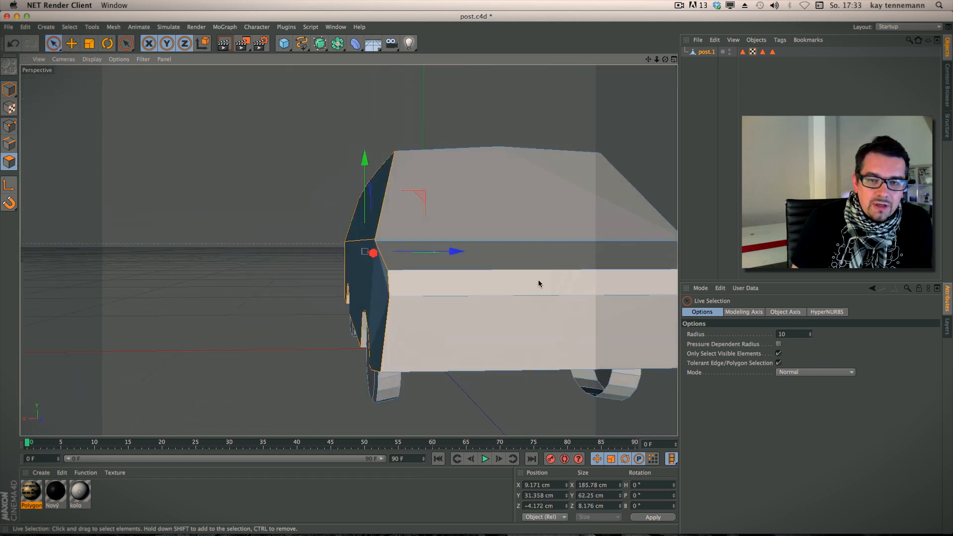
left_click_drag(560, 284, 376, 319, "alt")
left_click_drag(584, 230, 349, 251, "alt")
left_click_drag(349, 251, 357, 281, "alt")
left_click_drag(358, 281, 607, 110, "alt")
Show the four-view layout and set up the Knife in Line mode with Create N-gons turned off
left_click(673, 61)
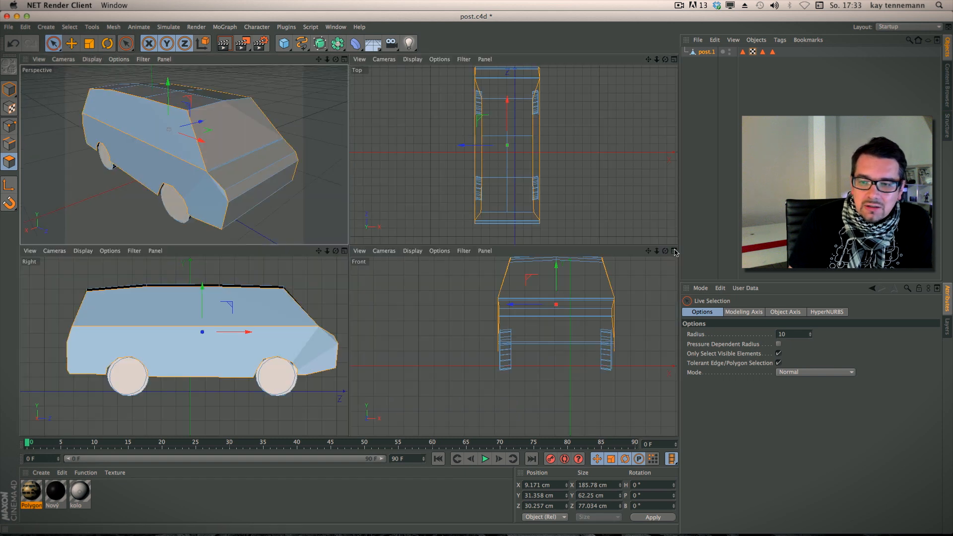
left_click(674, 253)
left_click(674, 59)
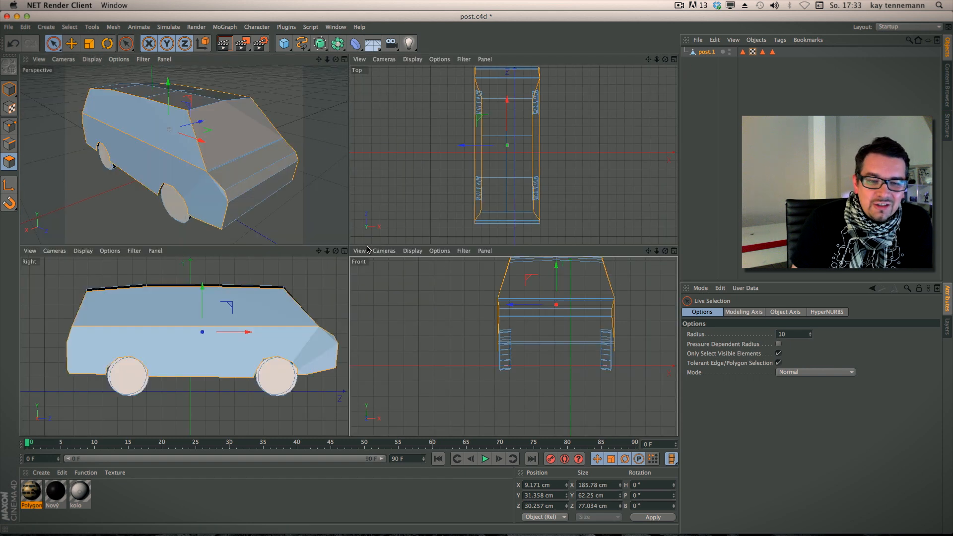
middle_click_drag(319, 271, 313, 275, "alt")
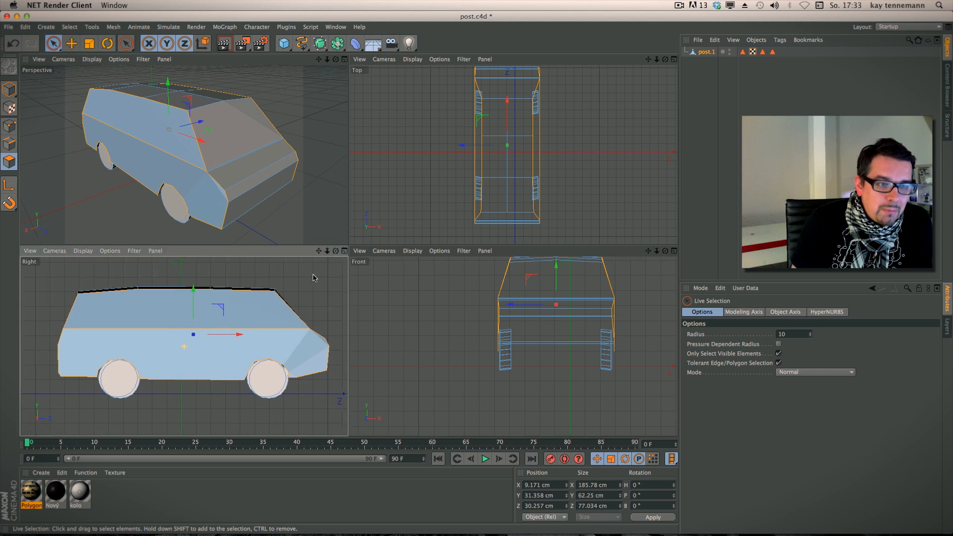
right_click(300, 281)
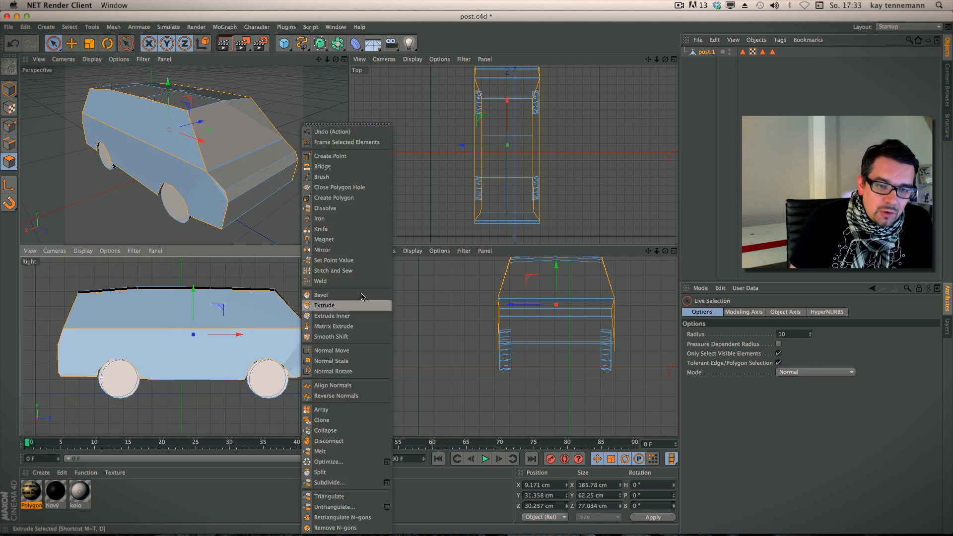
left_click(361, 229)
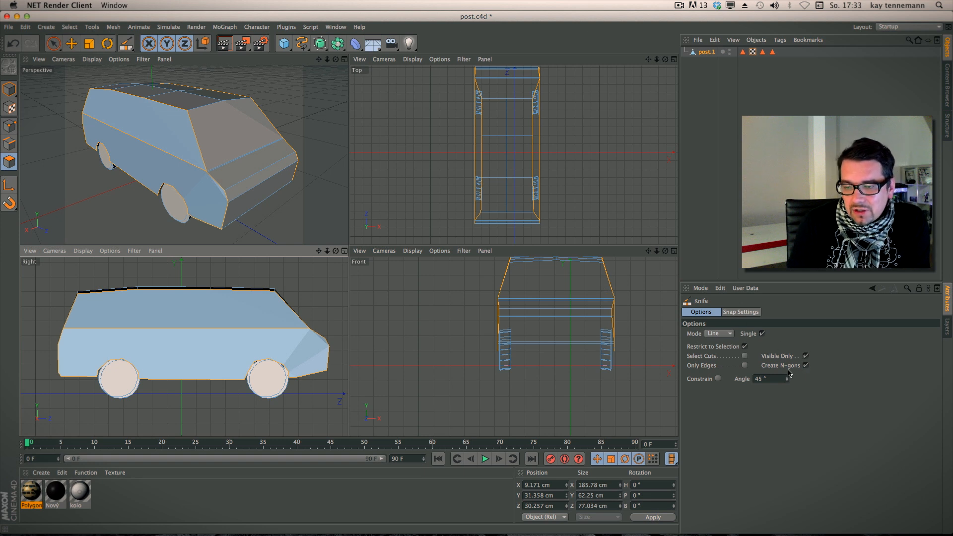
left_click(805, 366)
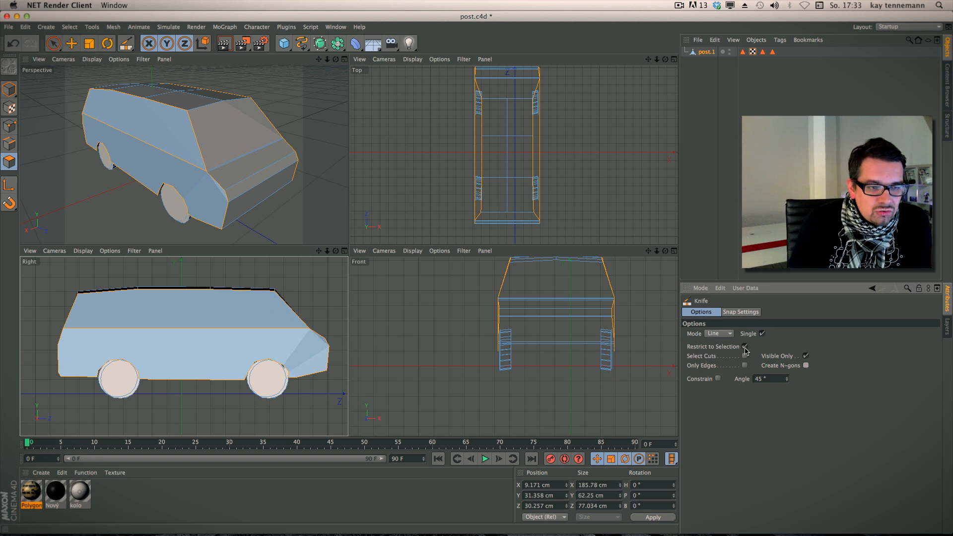
left_click_drag(256, 204, 272, 168, "alt")
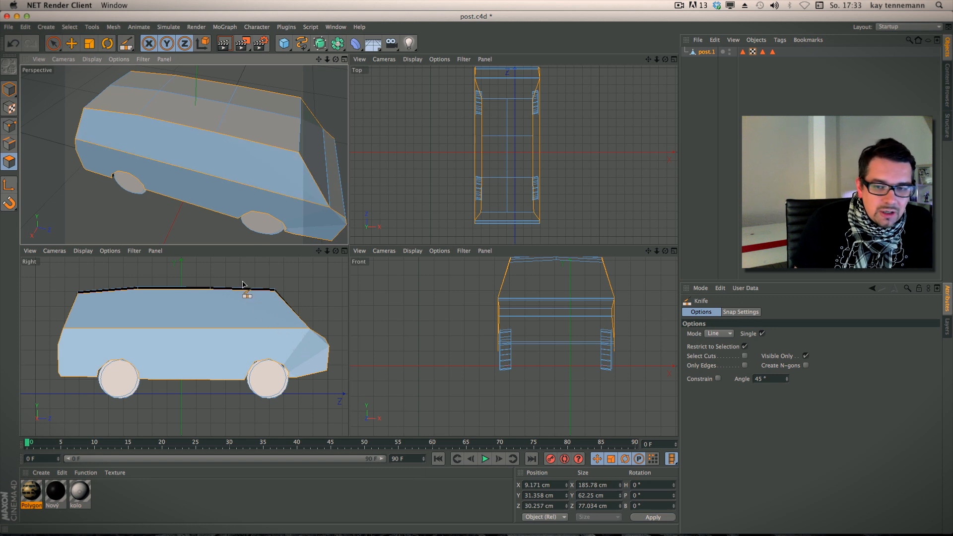
Make three straight knife cuts across the selected van sides in the top view, aligned with the roof's cross edges, and inspect them in perspective
left_click(674, 59)
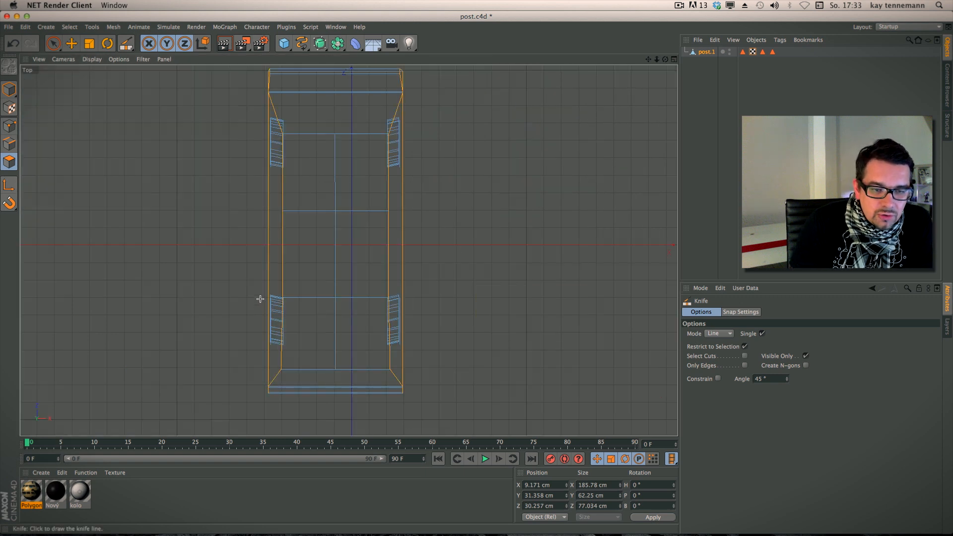
left_click_drag(315, 295, 441, 297)
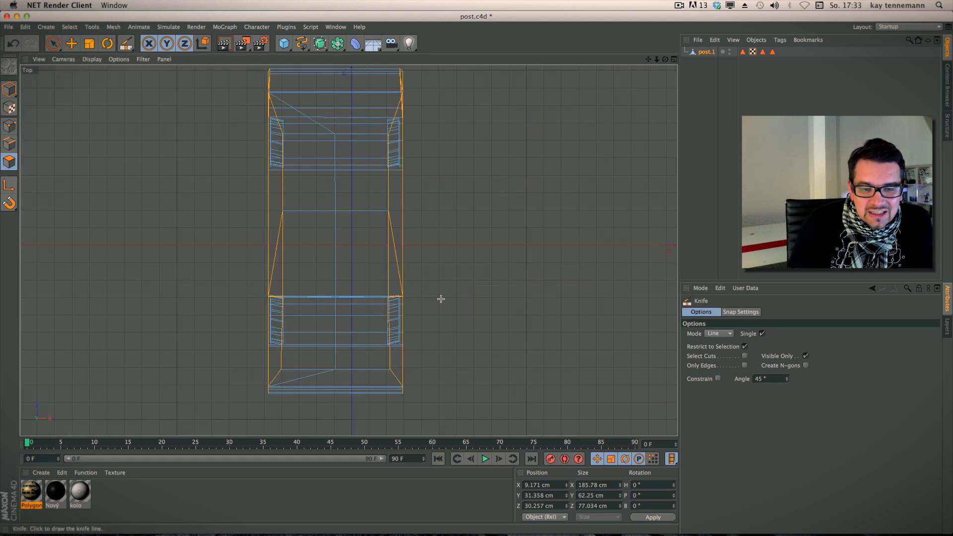
left_click_drag(415, 211, 240, 211)
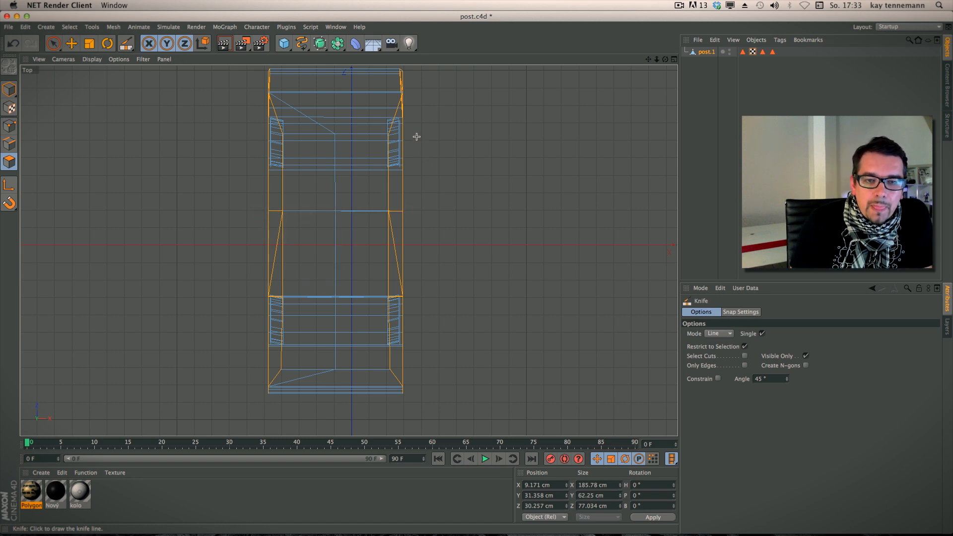
left_click_drag(418, 134, 255, 135)
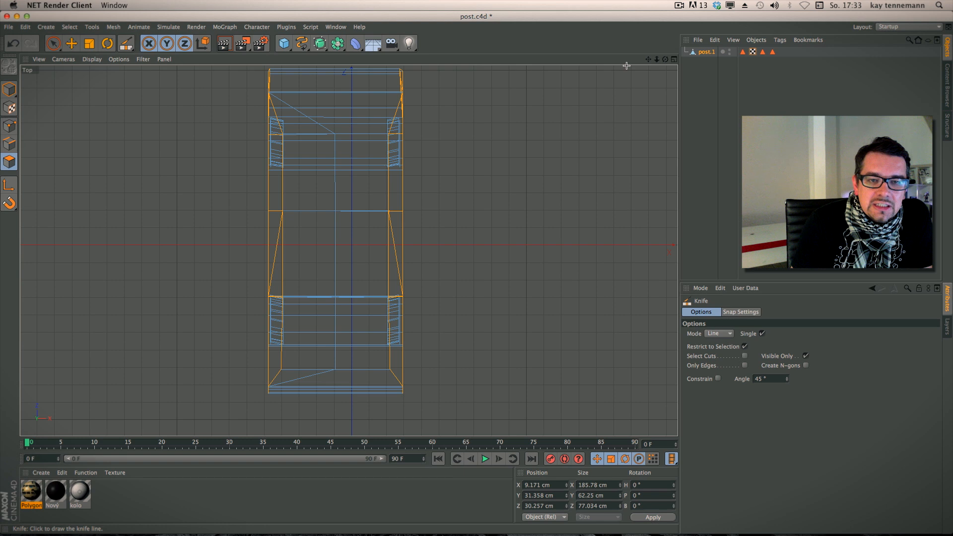
left_click(674, 60)
left_click(347, 59)
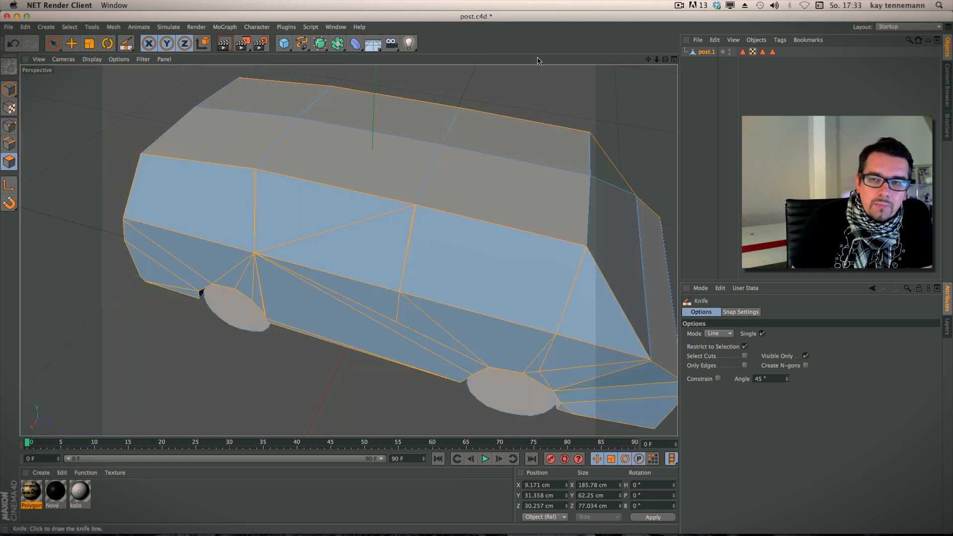
left_click_drag(665, 59, 649, 29)
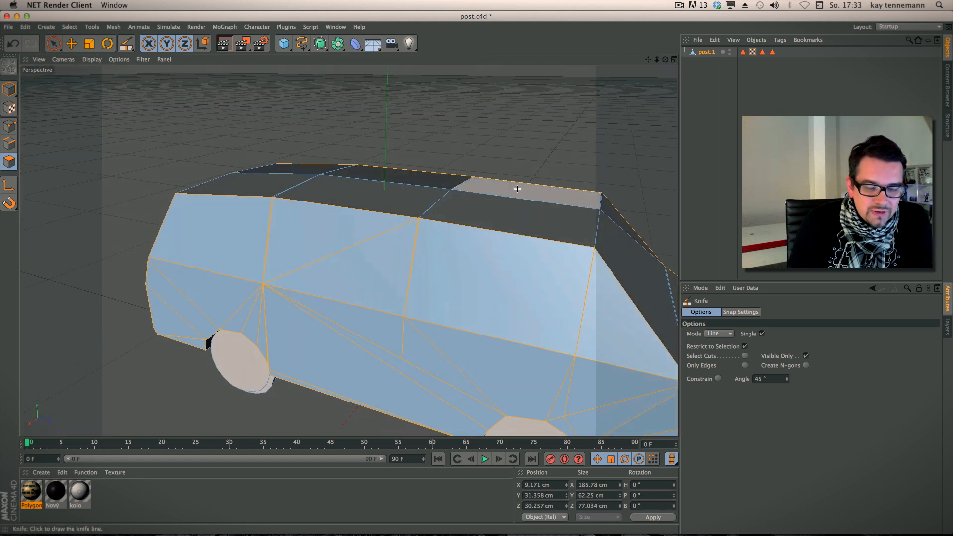
Compare the cut post van with the triangulated van mesh in paper_01cloth.c4d, and return to post.c4d
scroll(516, 213, "down", 1)
middle_click_drag(500, 216, 437, 165, "alt")
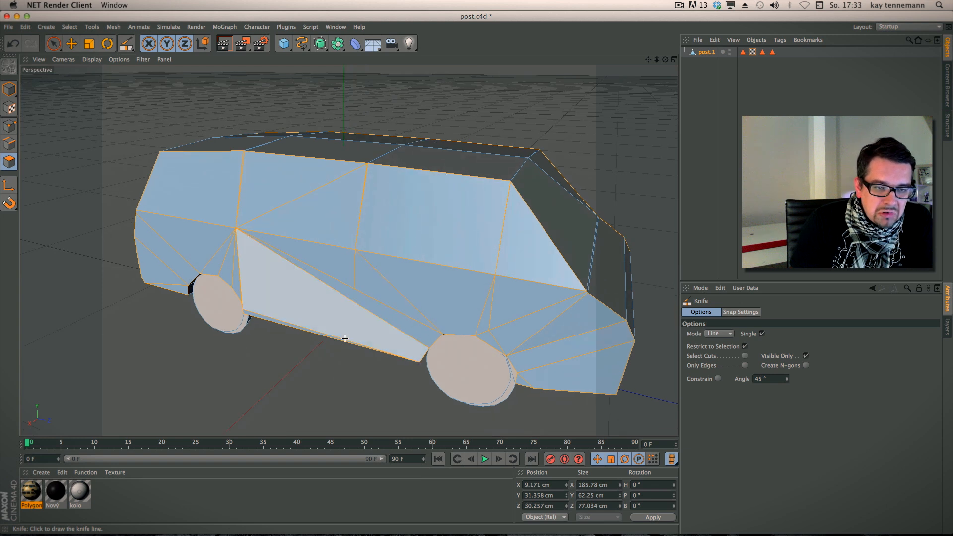
mouse_move(597, 291)
left_mouse_down("alt")
mouse_move(410, 292)
mouse_move(586, 294)
left_mouse_up("alt")
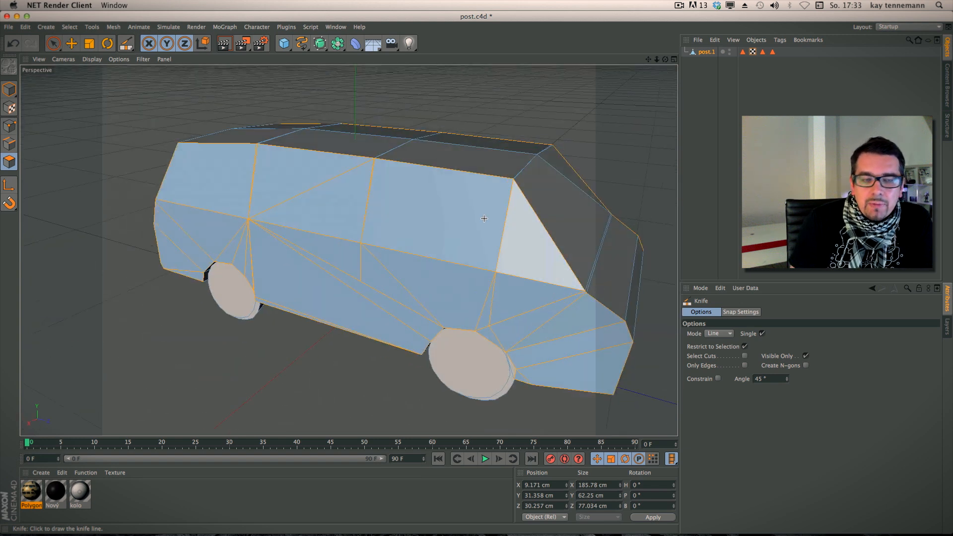
left_click(335, 27)
left_click(364, 267)
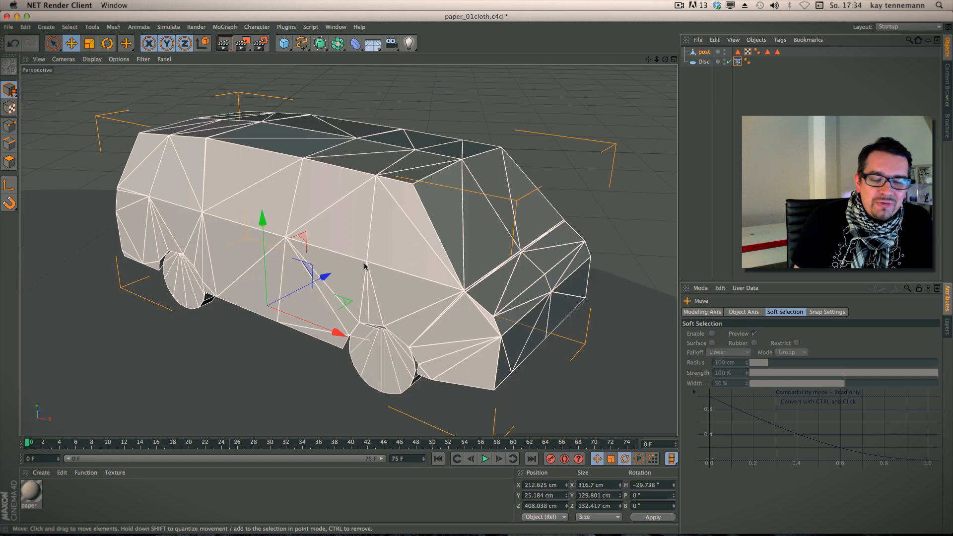
left_click_drag(393, 256, 402, 287, "alt")
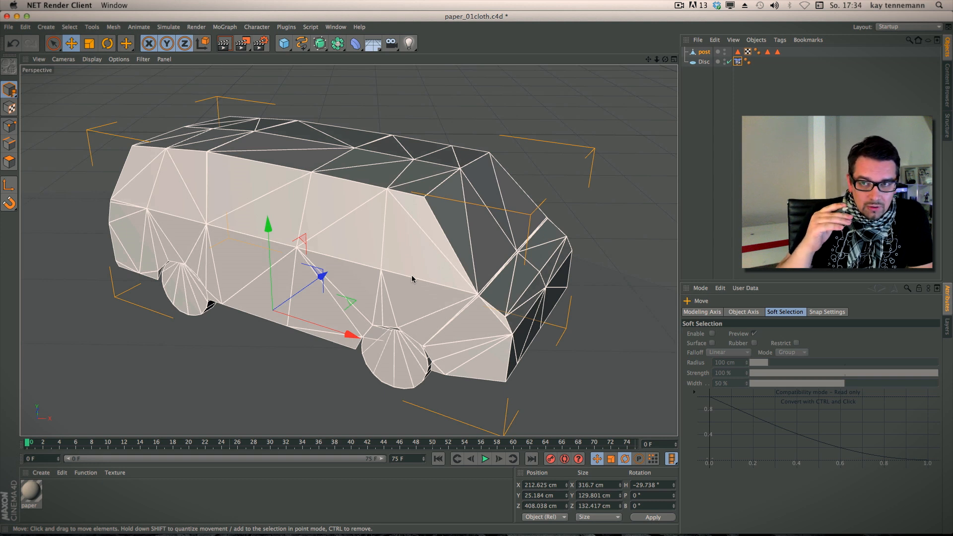
left_click(335, 27)
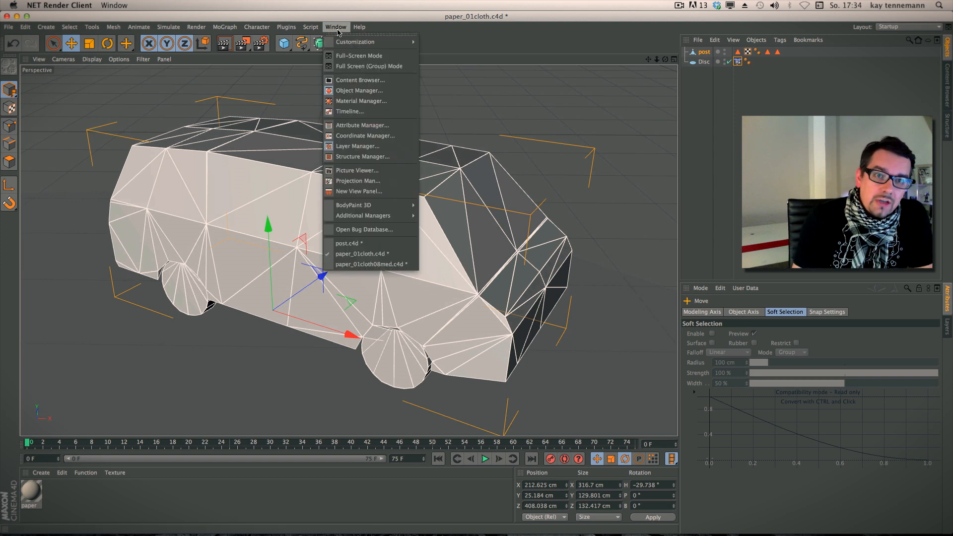
left_click(372, 250)
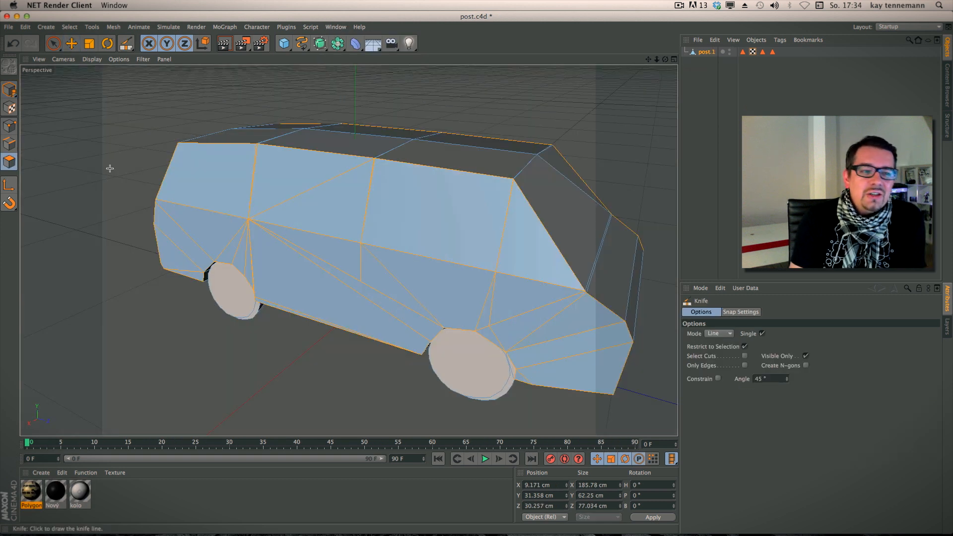
Select the front upper side panel of the van with Live Selection and triangulate it
key("space")
left_click(435, 208)
left_click_drag(450, 230, 412, 293, "alt")
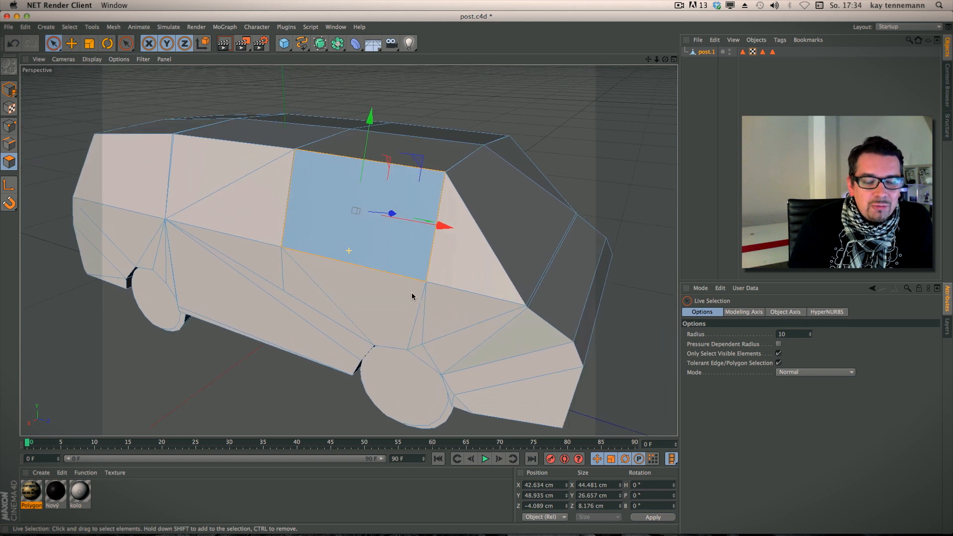
right_click(406, 255)
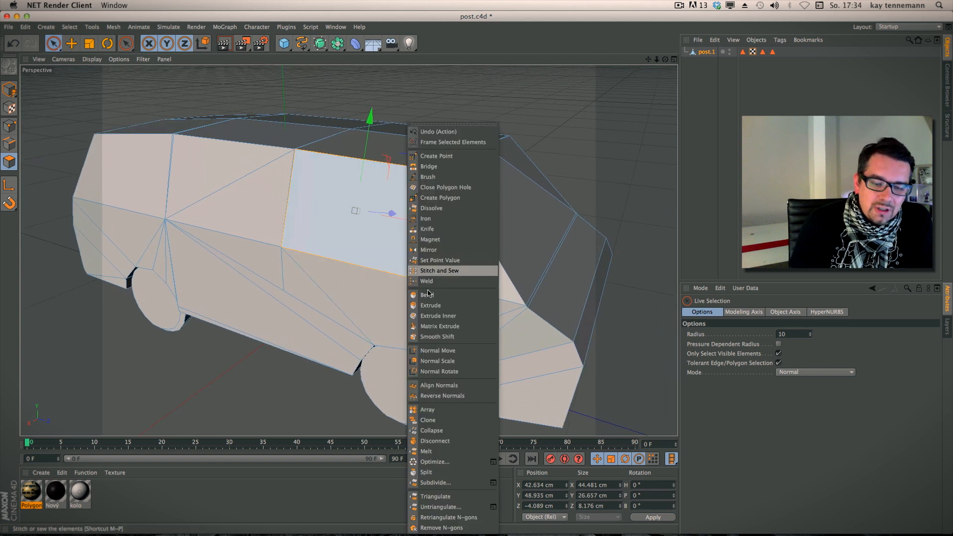
left_click(473, 499)
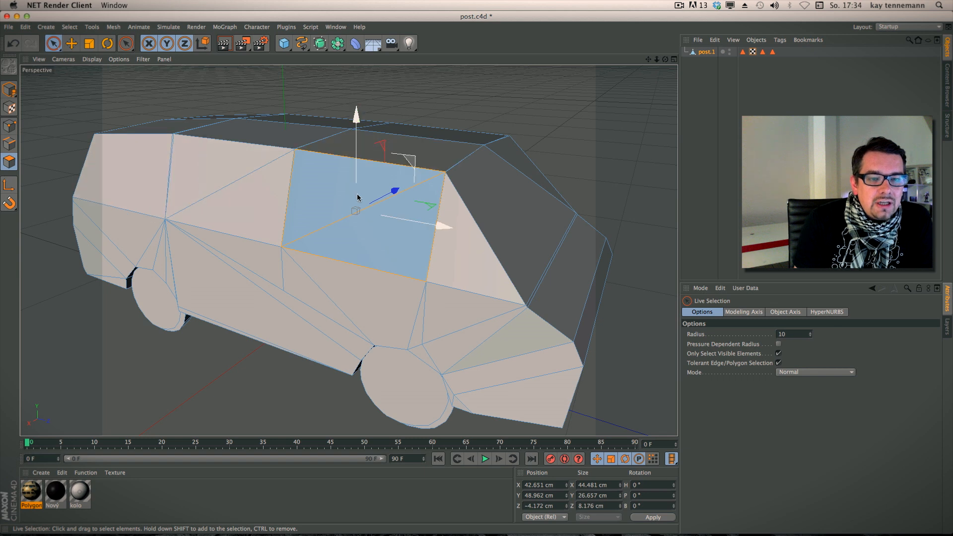
Examine the triangulated side panel and its neighbouring polygons from several angles
scroll(355, 215, "up", 3)
right_click_drag(355, 213, 379, 211, "alt")
left_click_drag(353, 196, 317, 156, "alt")
middle_click_drag(316, 156, 372, 267, "alt")
right_click_drag(306, 241, 252, 276, "alt")
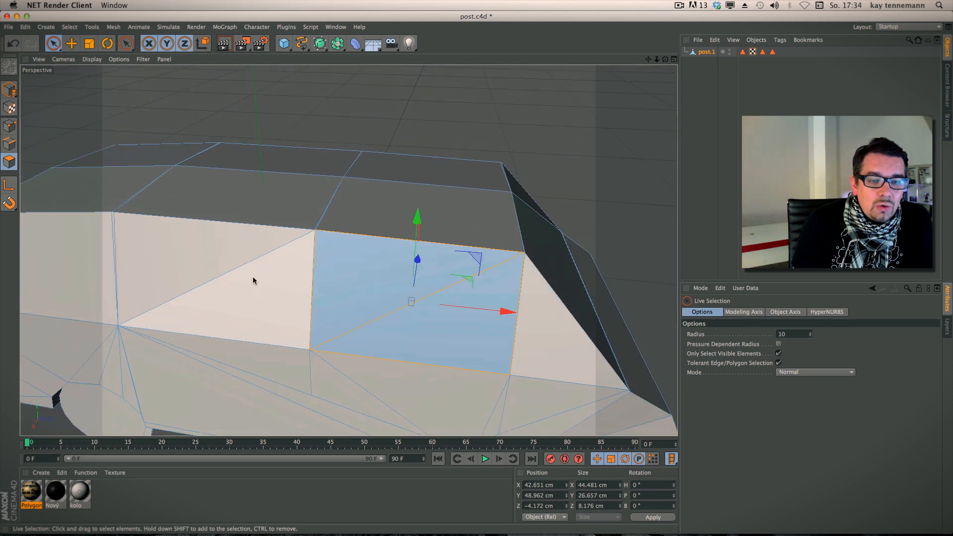
middle_click_drag(256, 288, 372, 228, "alt")
left_click_drag(371, 229, 320, 209, "alt")
scroll(357, 245, "down", 2)
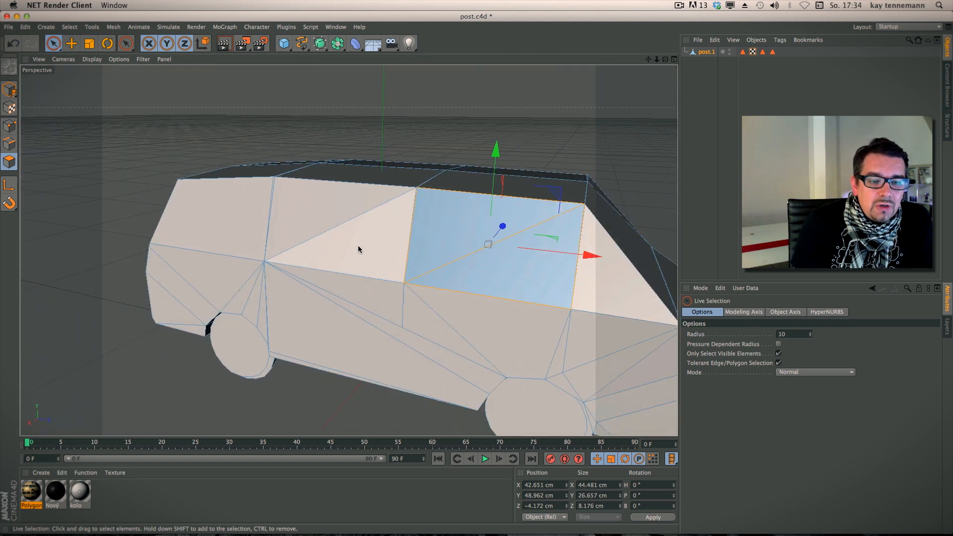
middle_click_drag(358, 246, 288, 204, "alt")
mouse_move(289, 208)
left_mouse_down("alt")
mouse_move(323, 238)
mouse_move(358, 220)
left_mouse_up("alt")
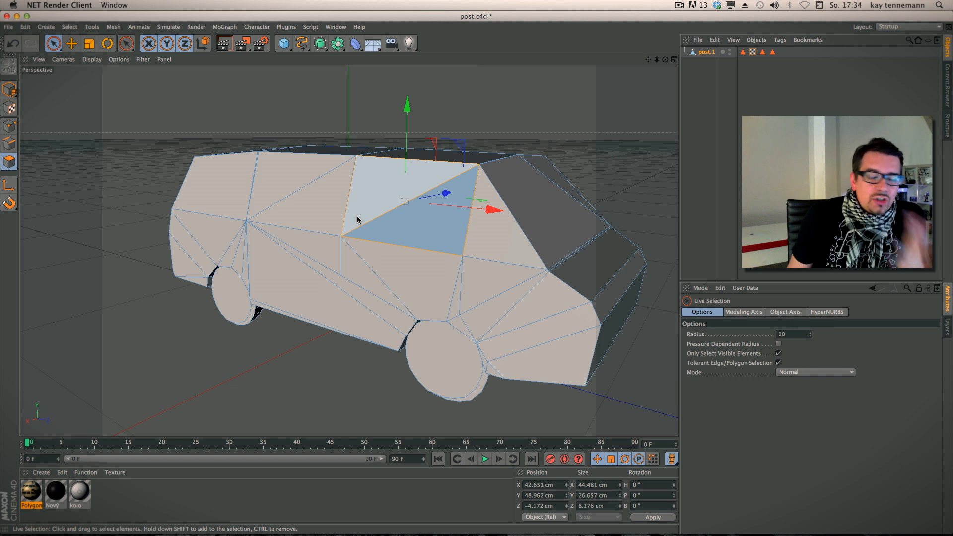
key("ctrl+r")
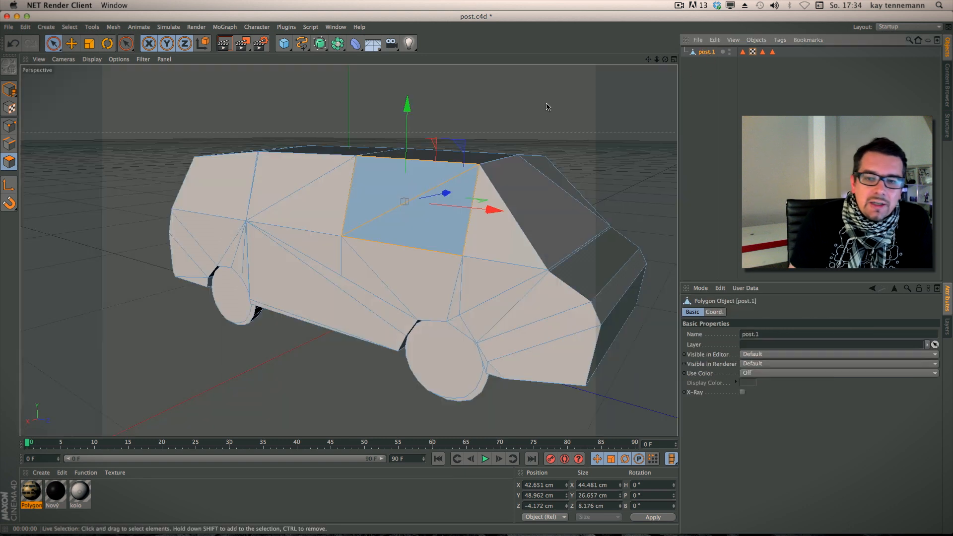
Switch to edge mode and select all edges of the van mesh
left_click(9, 144)
left_click(70, 26)
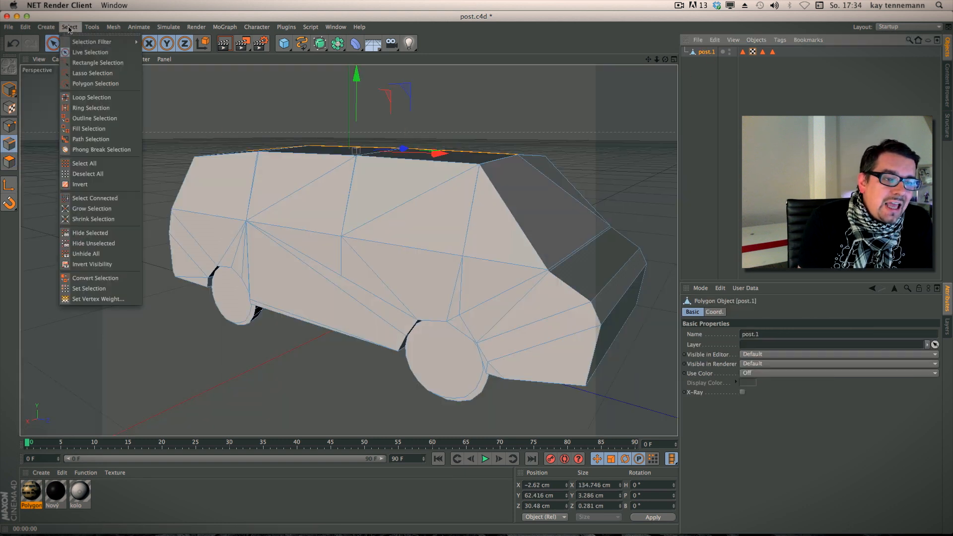
left_click(99, 83)
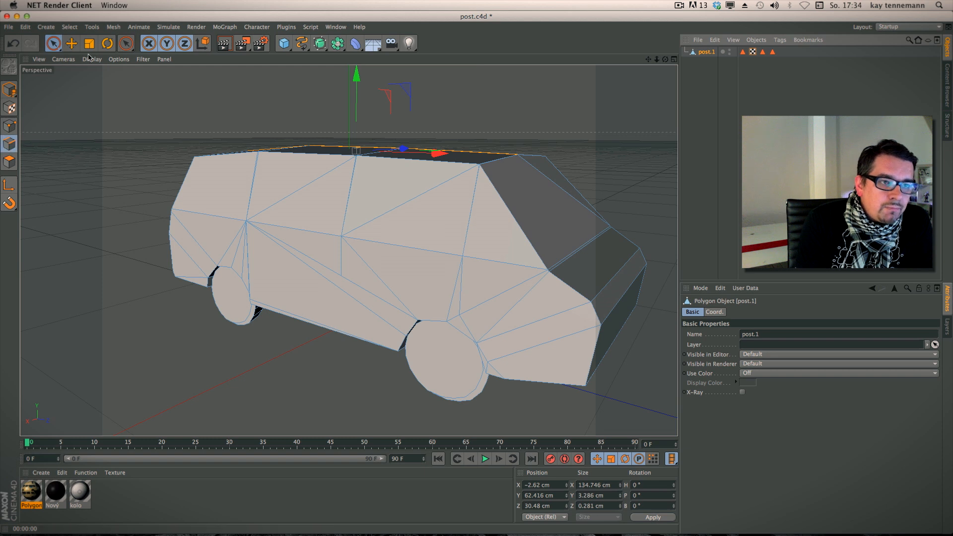
left_click(71, 27)
left_click(115, 163)
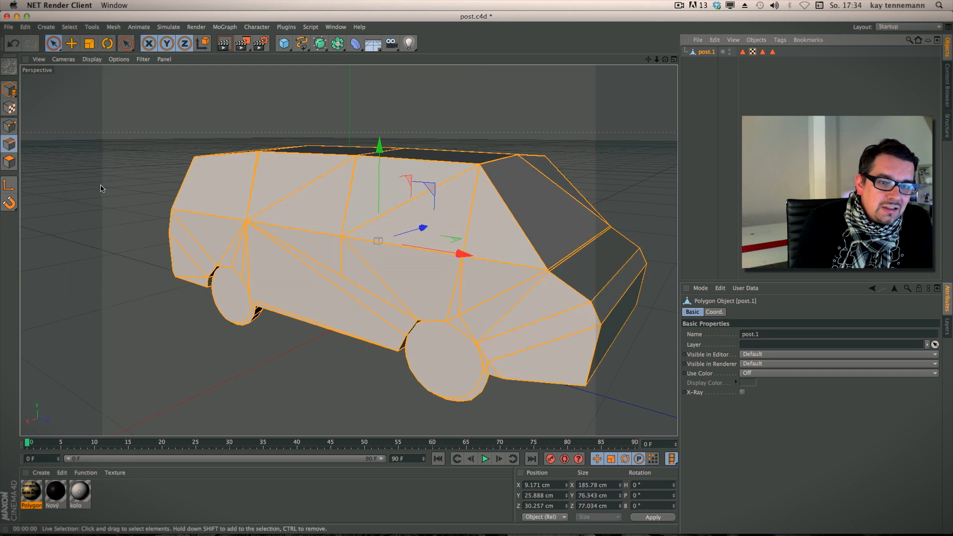
Bevel all selected van edges freehand with an inner offset of about 0.583 cm and inspect the mesh
scroll(443, 225, "up", 5)
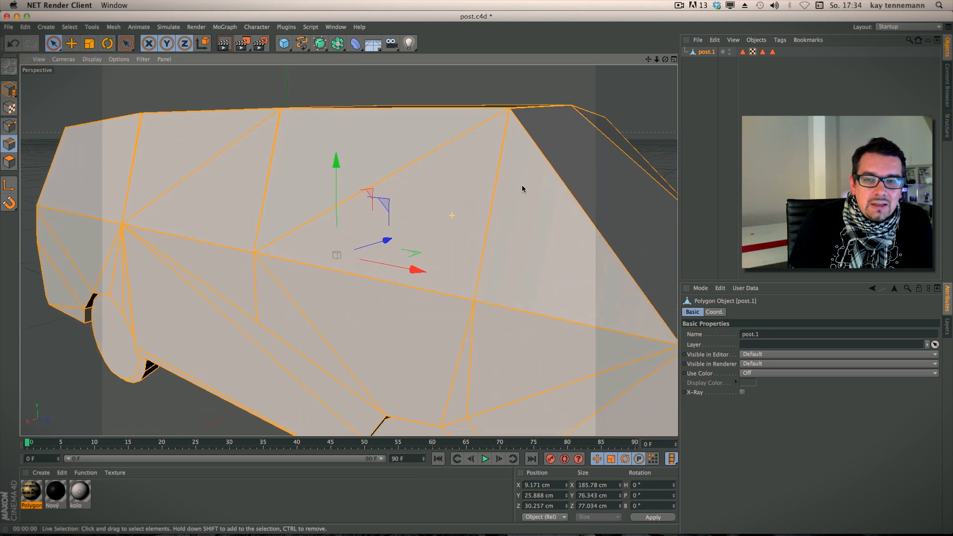
left_click_drag(496, 215, 337, 272, "alt")
right_click_drag(347, 270, 306, 261, "alt")
left_click_drag(343, 272, 388, 253, "alt")
right_click_drag(453, 210, 423, 215, "alt")
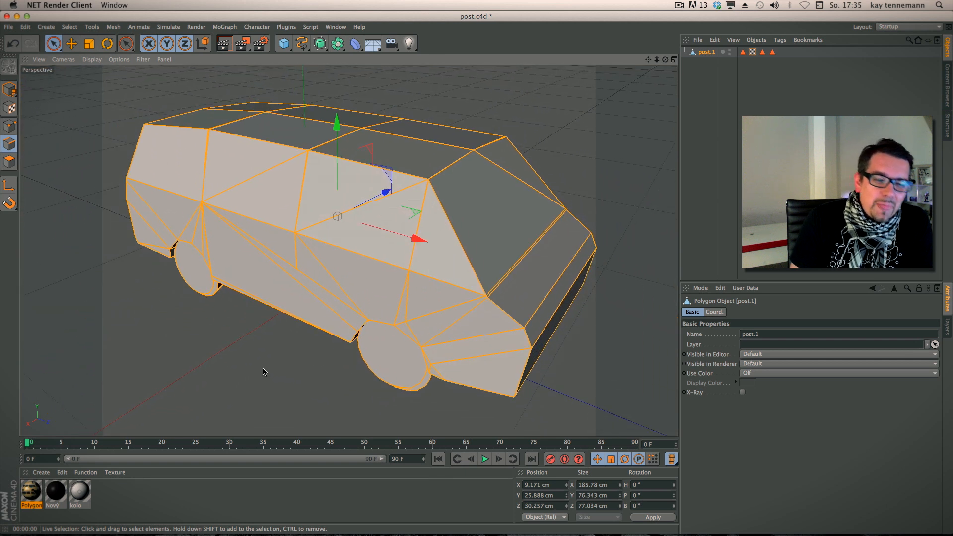
right_click(263, 369)
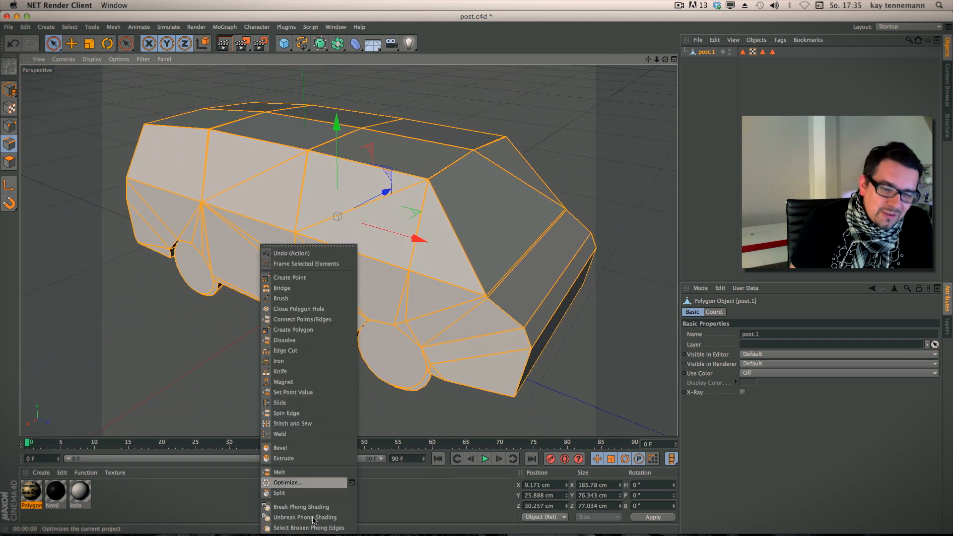
left_click(307, 448)
left_click_drag(268, 347, 274, 348)
left_click_drag(443, 291, 292, 288, "alt")
middle_click_drag(292, 288, 291, 333, "alt")
left_click_drag(332, 292, 383, 269, "alt")
right_click_drag(467, 222, 366, 270, "alt")
mouse_move(366, 270)
left_mouse_down("alt")
mouse_move(425, 255)
mouse_move(367, 263)
left_mouse_up("alt")
middle_click_drag(367, 263, 359, 289, "alt")
In point mode, select the stray points sticking out around the bevelled van and delete them
left_click(9, 126)
right_click_drag(308, 195, 456, 267, "alt")
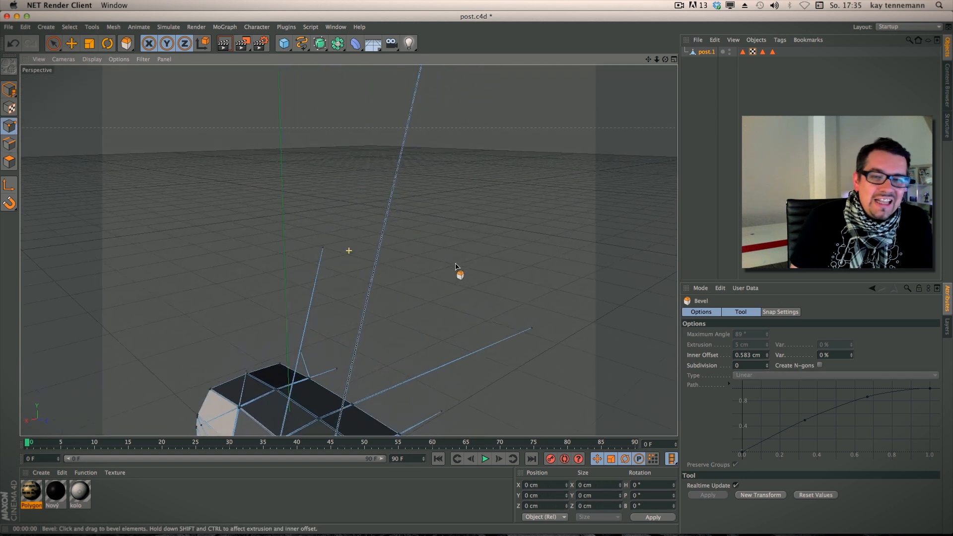
right_click_drag(510, 156, 360, 199, "alt")
left_click_drag(349, 251, 472, 225, "alt")
middle_click_drag(473, 225, 446, 259, "alt")
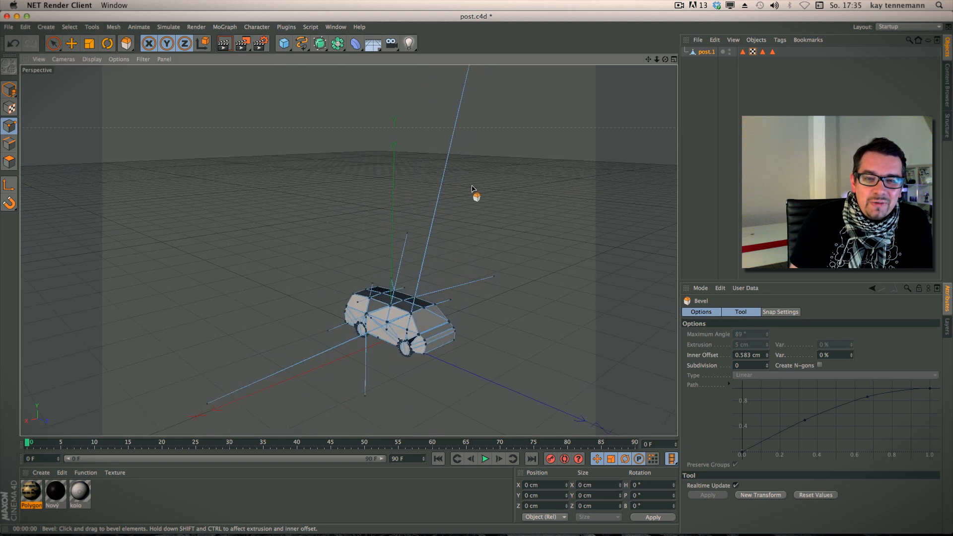
key("space")
left_click(407, 231)
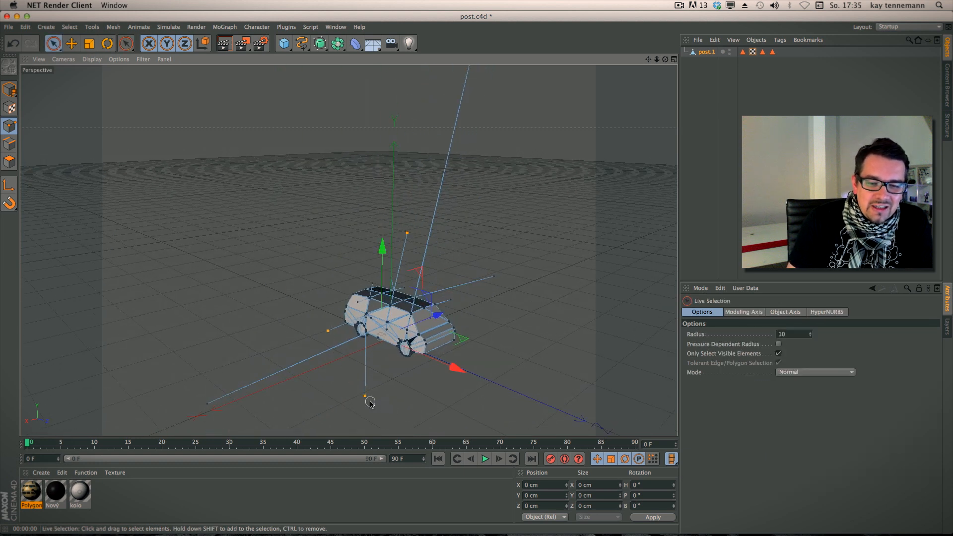
left_click(214, 398, "shift")
left_click(446, 303, "shift")
key("Delete")
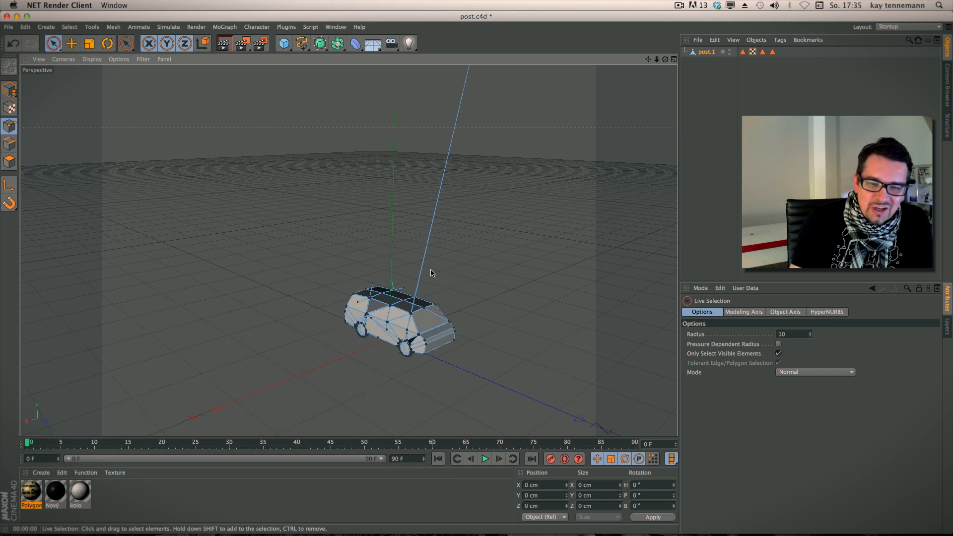
Delete the remaining stray points above the van's roof, including the far end of the long upward spike
left_click(373, 283)
key("Delete")
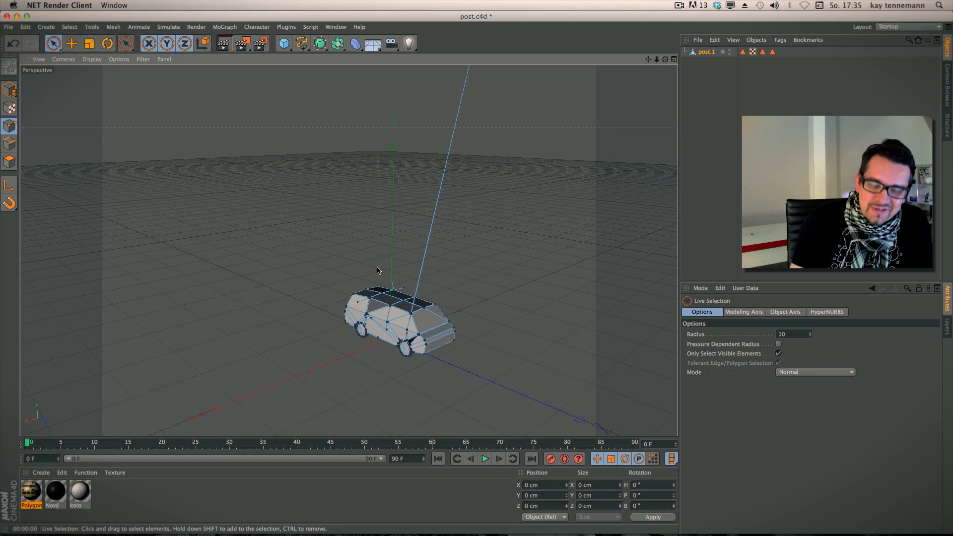
left_click(406, 286)
key("Delete")
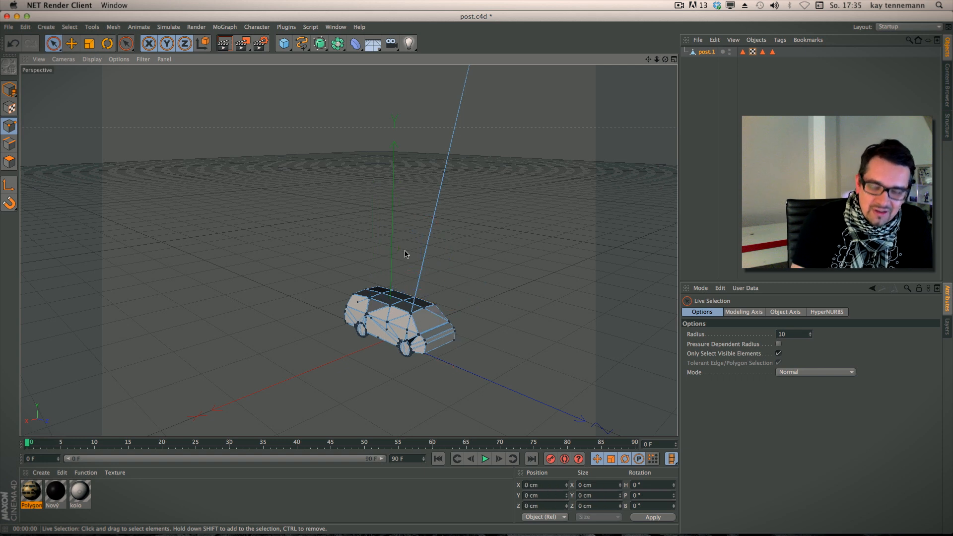
middle_click_drag(554, 125, 479, 249, "alt")
left_click(428, 140)
key("Delete")
Reframe the whole bevelled van in perspective and add a Phong tag to post.1
right_click_drag(260, 308, 481, 315, "alt")
middle_click_drag(481, 315, 503, 171, "alt")
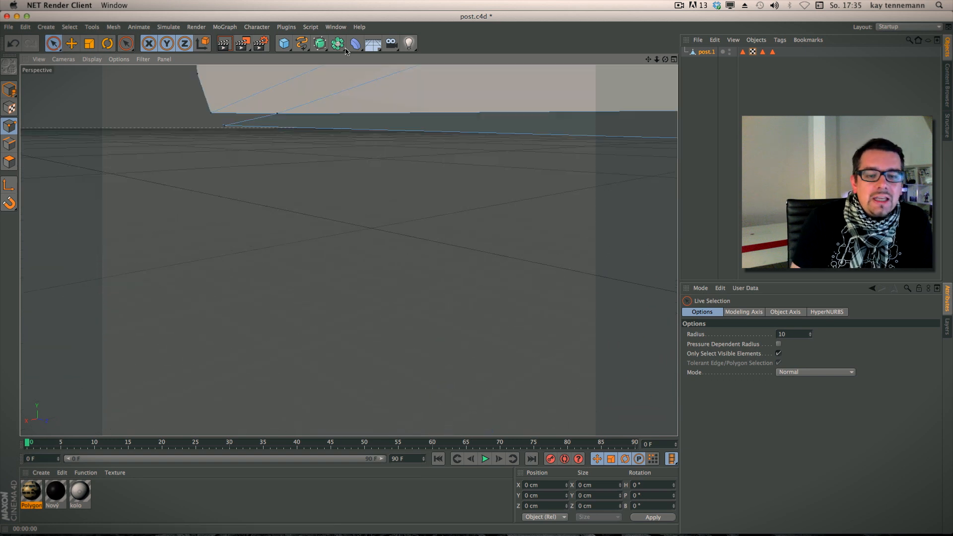
right_click_drag(498, 172, 376, 190, "alt")
middle_click_drag(565, 157, 321, 249, "alt")
right_click_drag(304, 249, 370, 232, "alt")
left_click_drag(378, 215, 372, 248, "alt")
left_click_drag(355, 249, 380, 234, "alt")
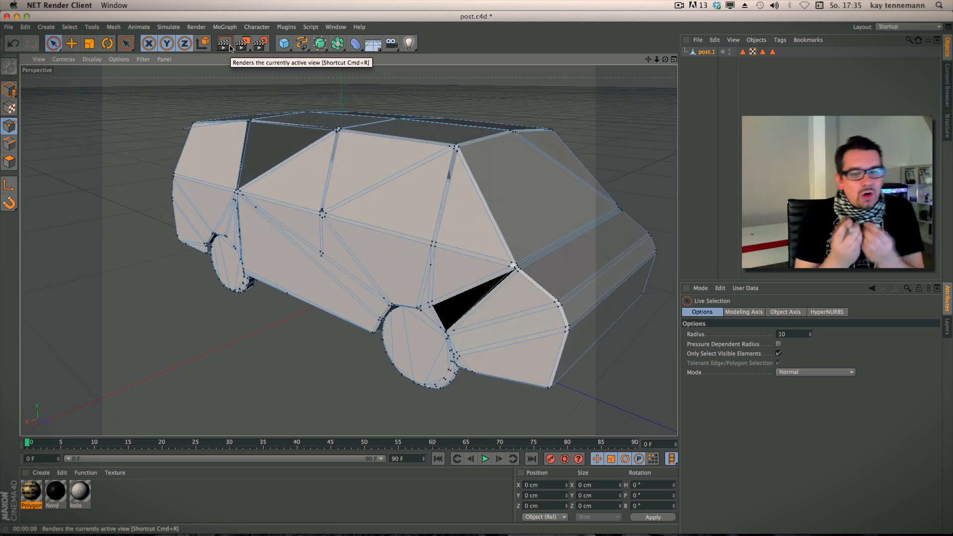
right_click(705, 54)
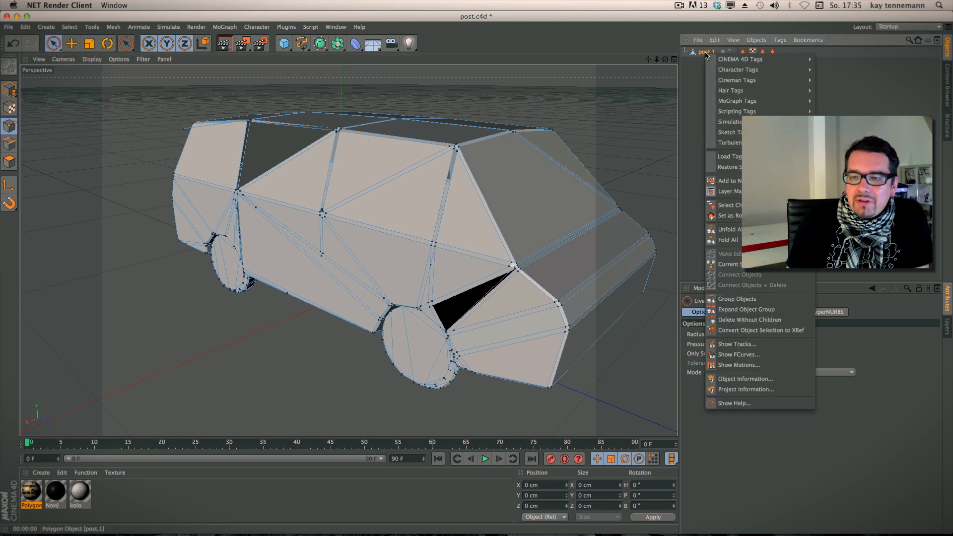
mouse_move(724, 59)
left_click(832, 174)
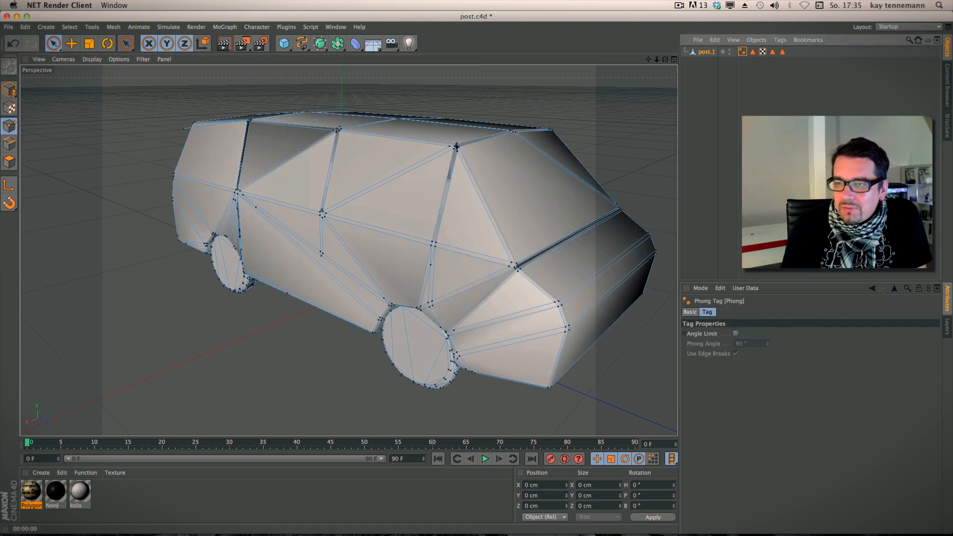
Enable Angle Limit on the Phong tag, set the Phong Angle to 20°, and render the current view
left_click(736, 333)
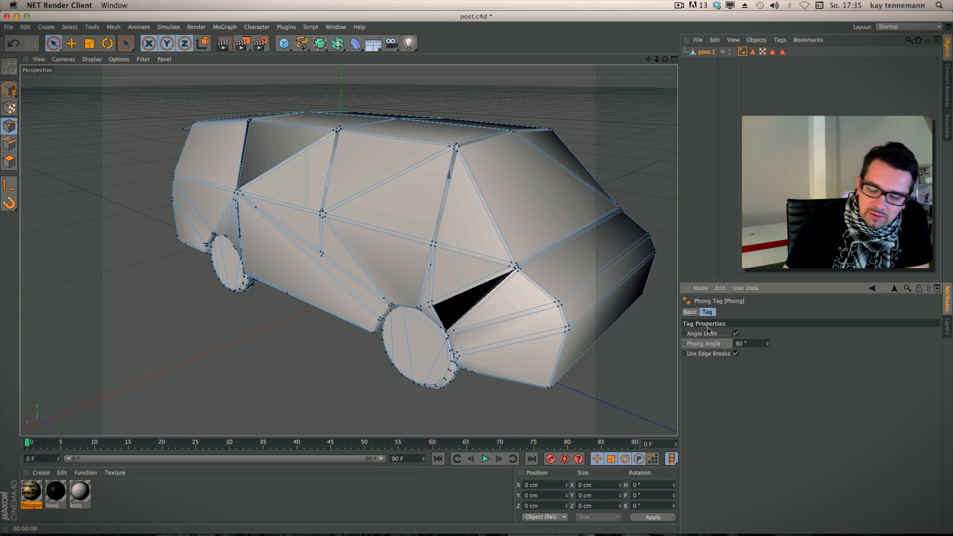
double_click(736, 344)
type("20")
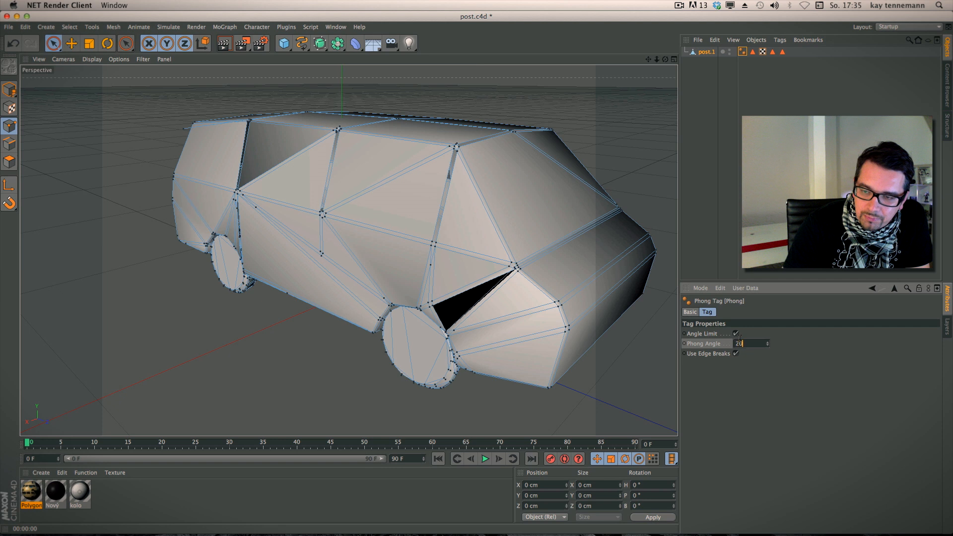
key("Return")
left_click(224, 44)
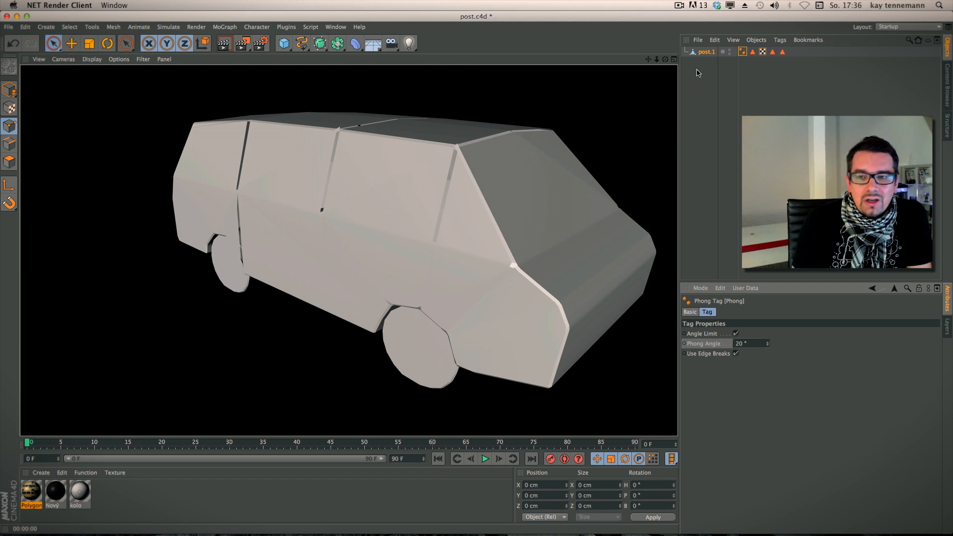
Switch to the paper_01cloth.c4d scene and examine its triangulated van mesh up close and as a whole
left_click(336, 29)
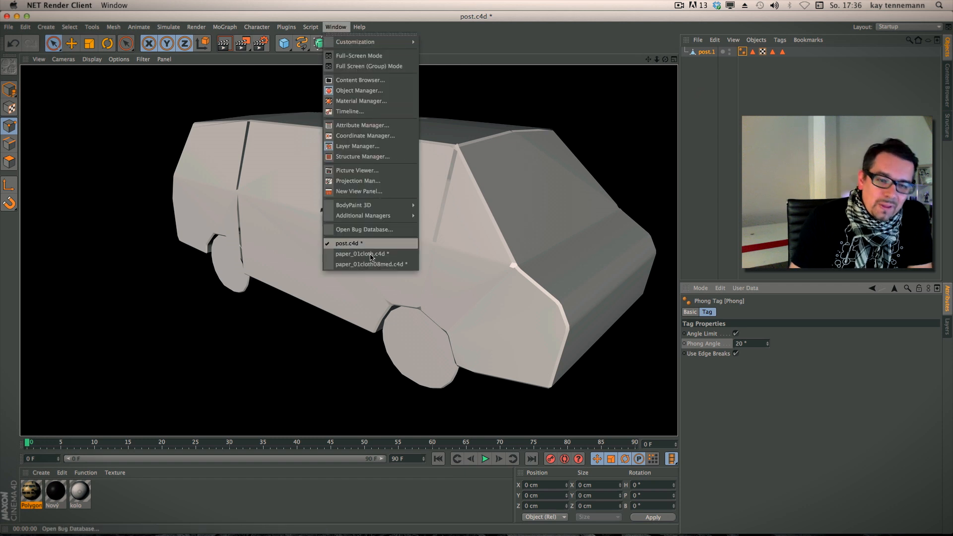
left_click(369, 255)
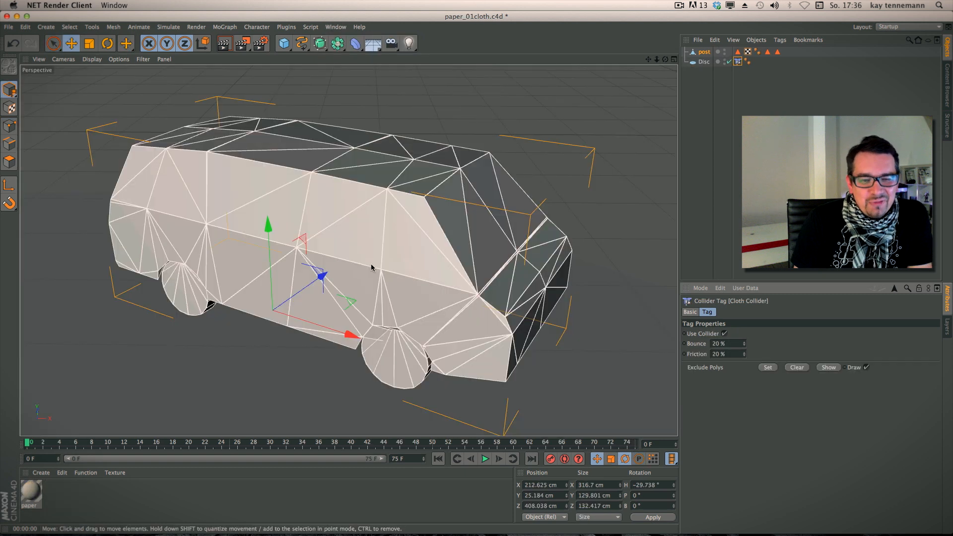
left_click_drag(320, 275, 320, 251, "alt")
right_click_drag(320, 248, 445, 233, "alt")
middle_click_drag(478, 168, 299, 277, "alt")
right_click_drag(445, 223, 247, 308, "alt")
mouse_move(376, 248)
left_mouse_down("alt")
mouse_move(353, 251)
mouse_move(350, 279)
mouse_move(337, 278)
mouse_move(365, 261)
left_mouse_up("alt")
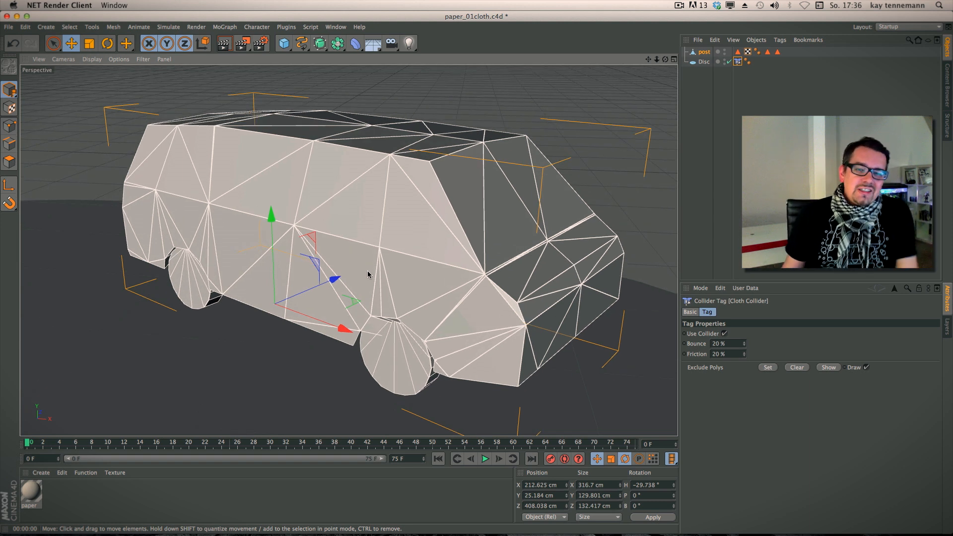
Switch to the paper_01cloth08med.c4d scene and play its paper van animation from the start
left_click(338, 29)
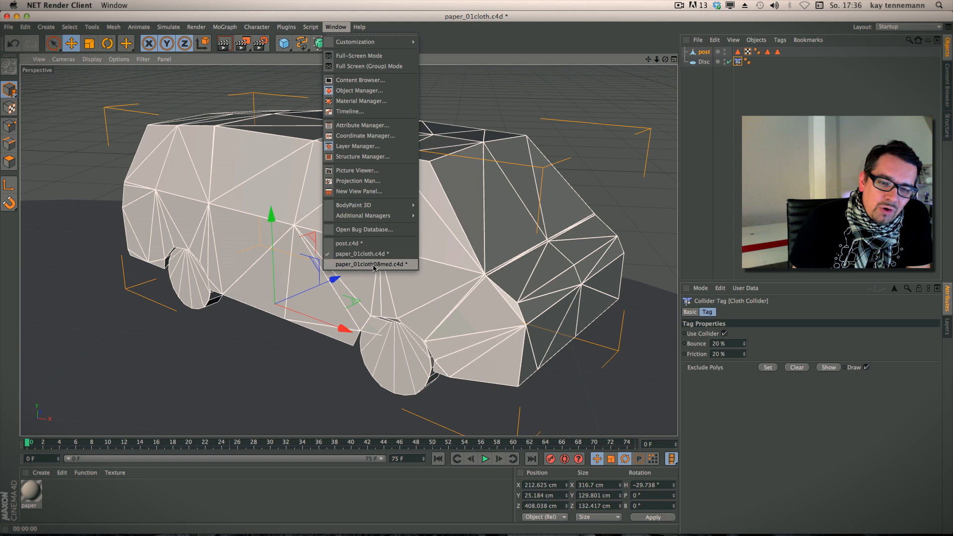
left_click(368, 264)
left_click(438, 458)
left_click(485, 459)
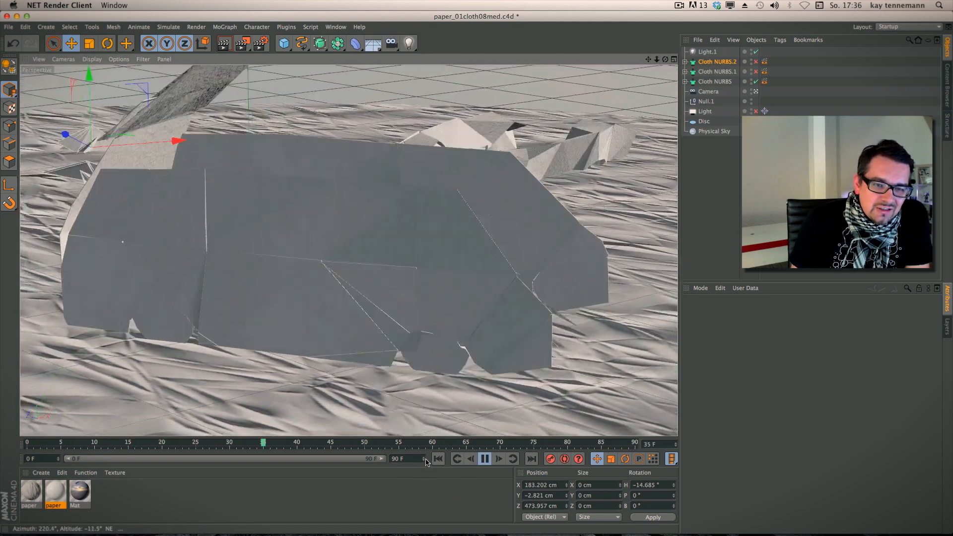
left_click(485, 459)
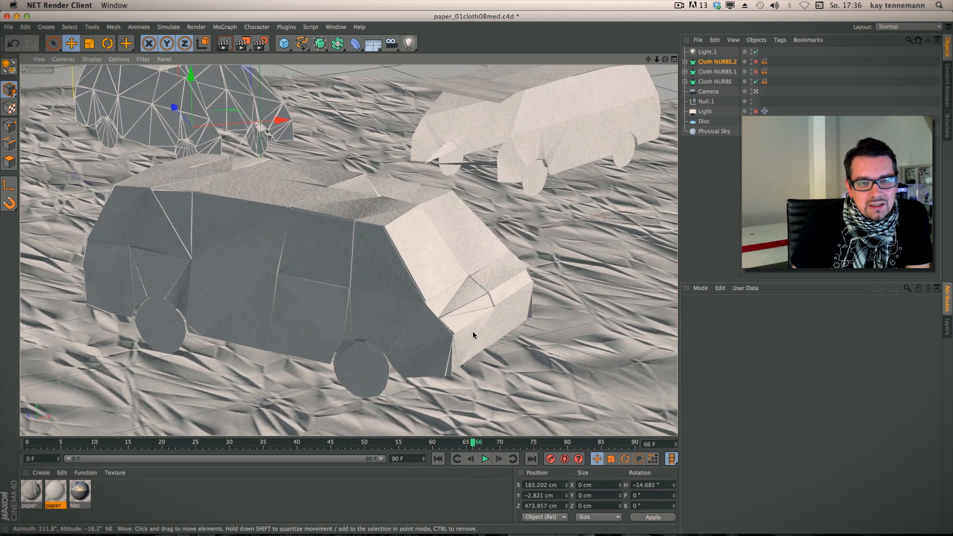
Return to the paper_01cloth.c4d scene and open the settings of the Disc's Cloth Collider tag
left_click(335, 27)
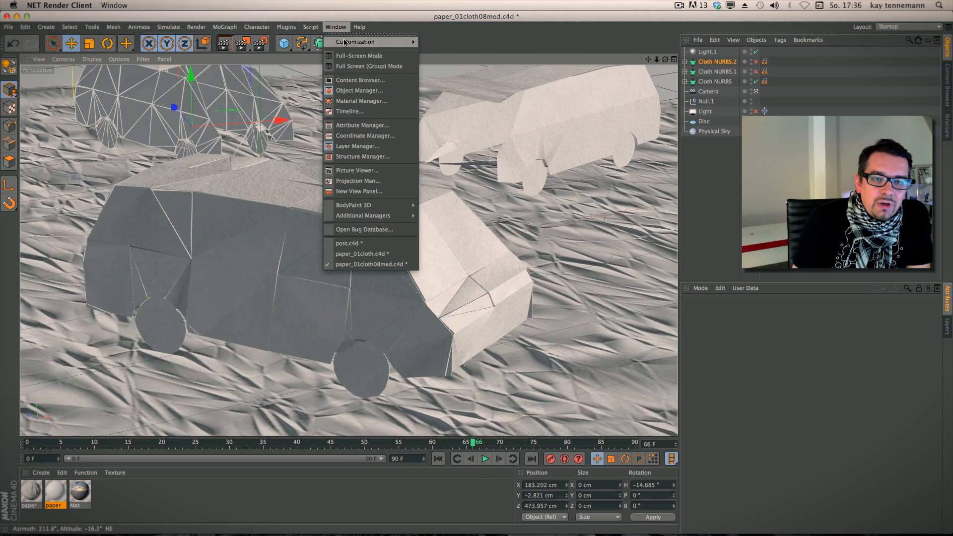
left_click(382, 254)
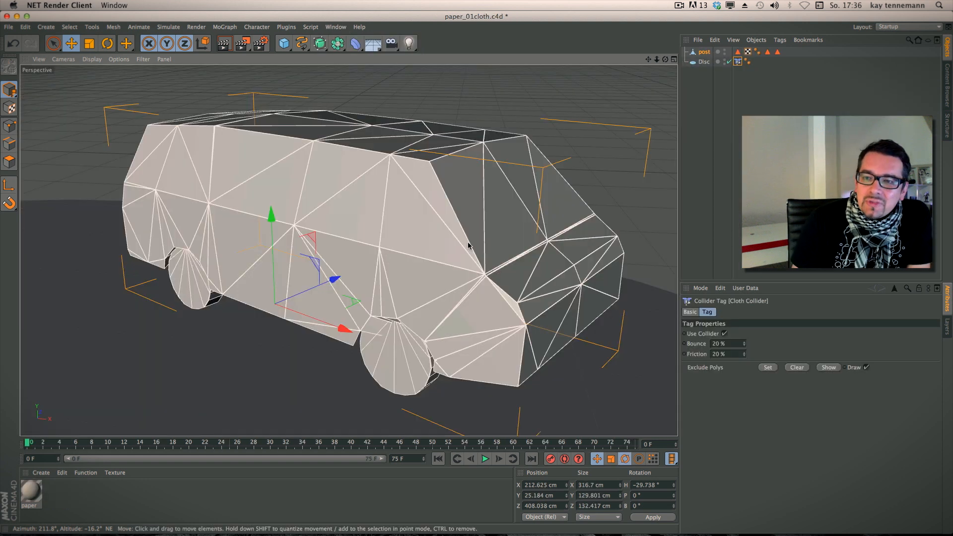
left_click(703, 61)
left_click_drag(657, 59, 561, 125)
left_click(738, 61)
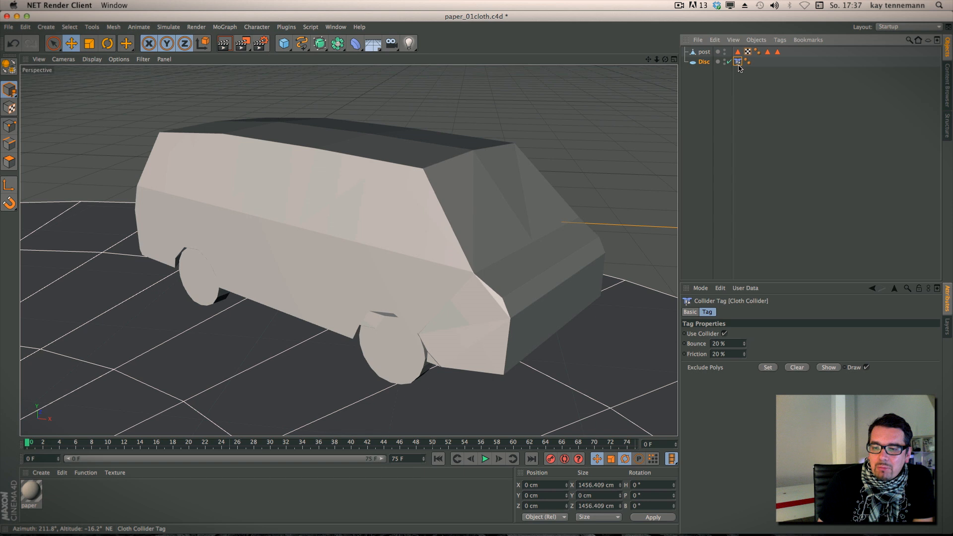
Point out the Cloth Collider among the simulation tags available for the Disc
right_click(700, 62)
mouse_move(748, 111)
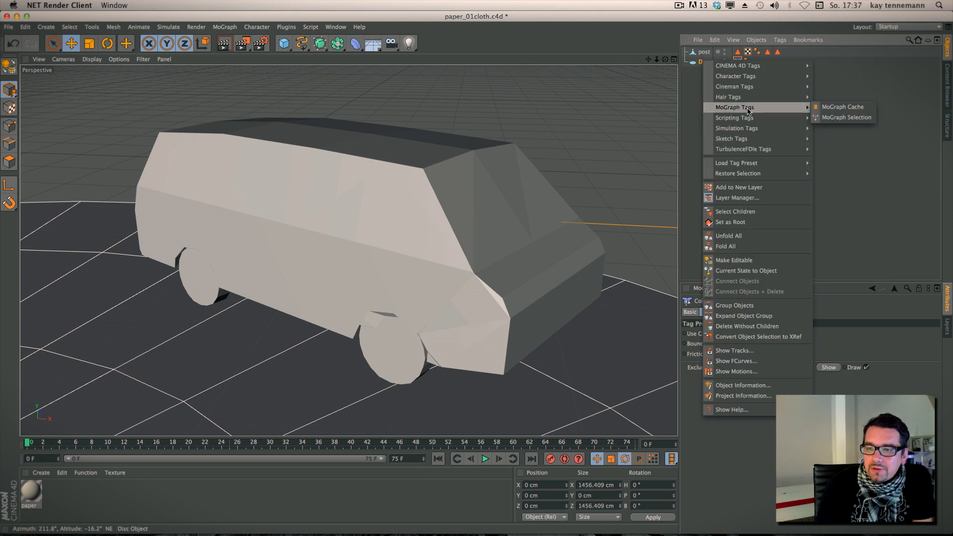
mouse_move(750, 129)
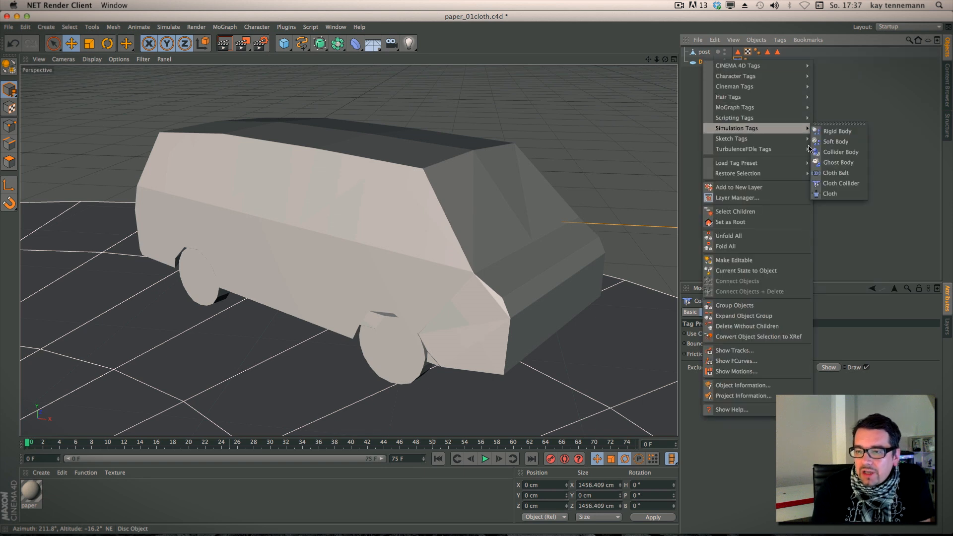
left_click(850, 184)
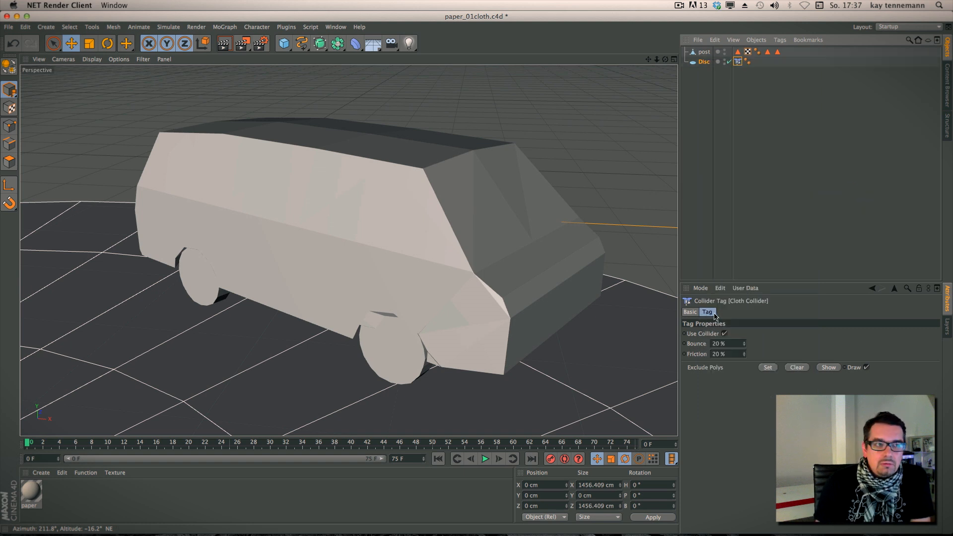
Add a Cloth simulation tag to the post van object
mouse_move(657, 59)
left_mouse_down()
mouse_move(606, 78)
mouse_move(671, 47)
mouse_move(667, 56)
left_mouse_up()
left_click(704, 53)
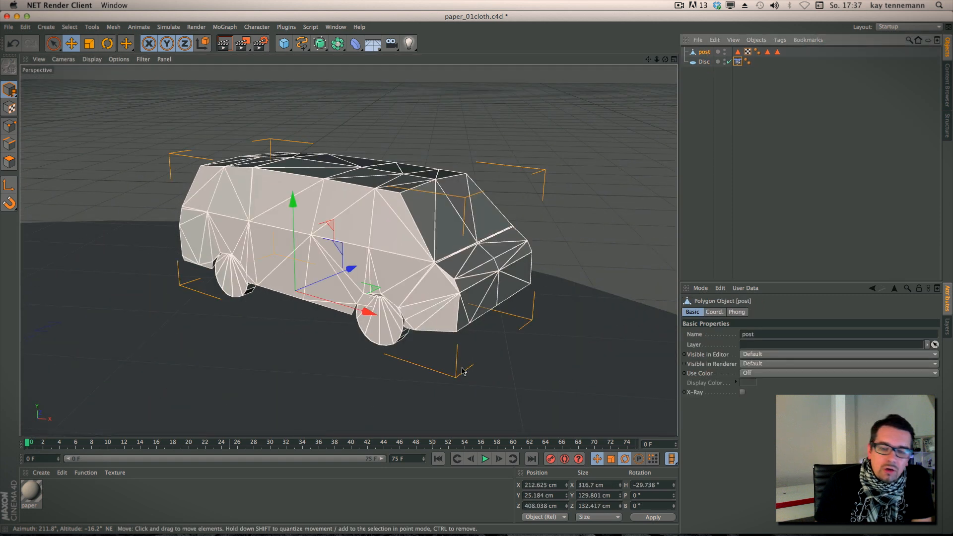
right_click(706, 53)
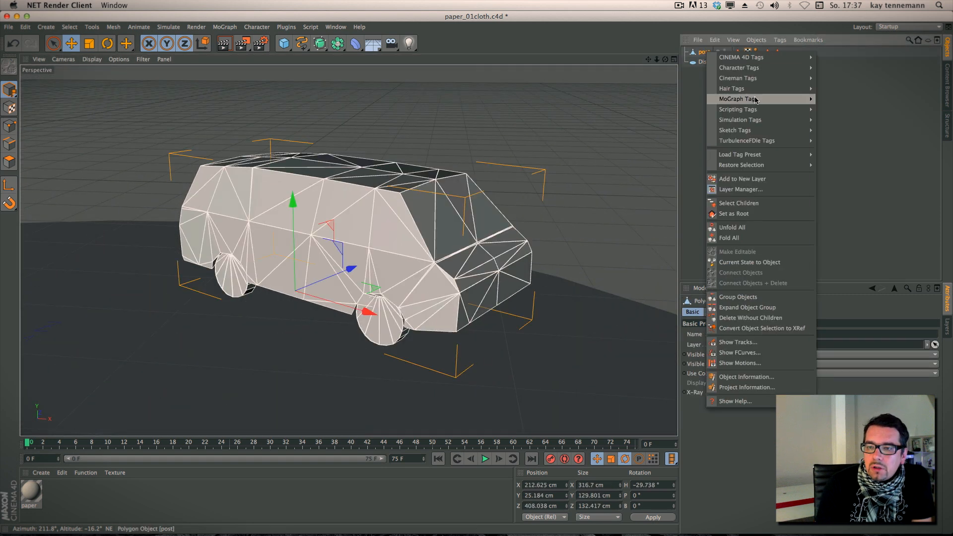
mouse_move(764, 120)
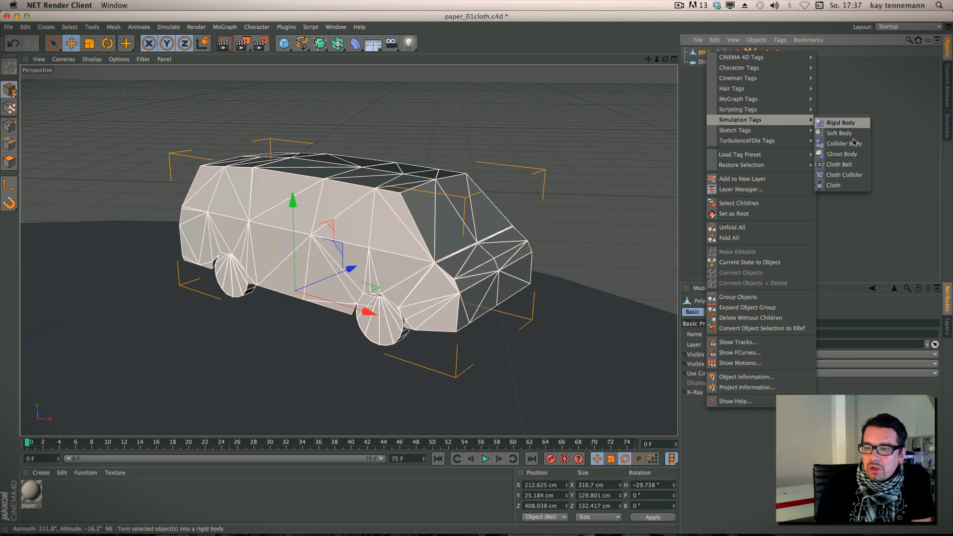
left_click(858, 186)
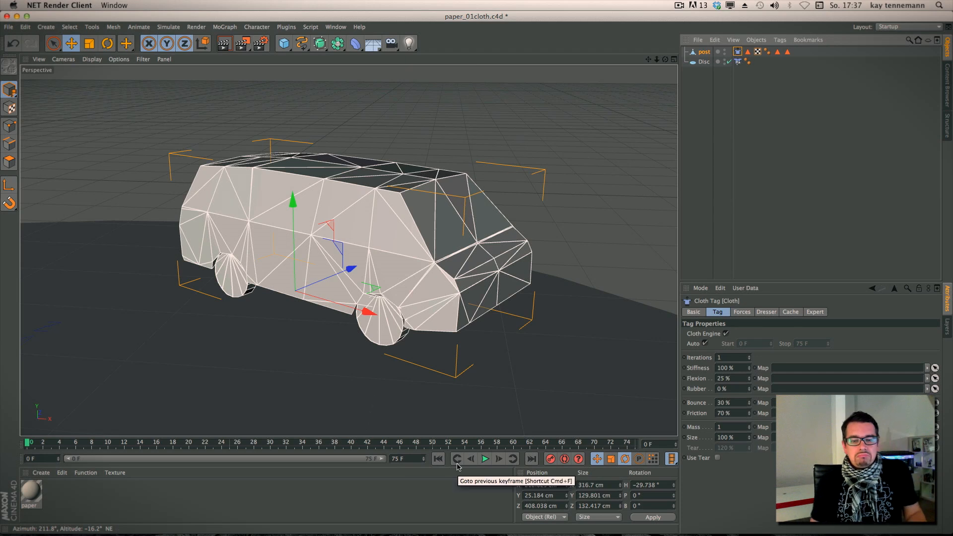
Play the van's cloth simulation three times, stopping and rewinding to frame 0 after each run
left_click(486, 459)
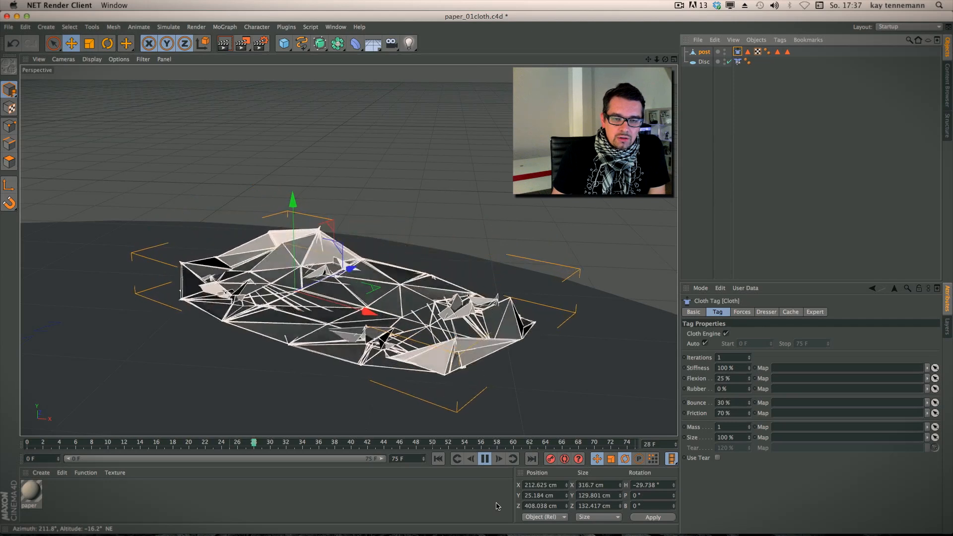
left_click(486, 459)
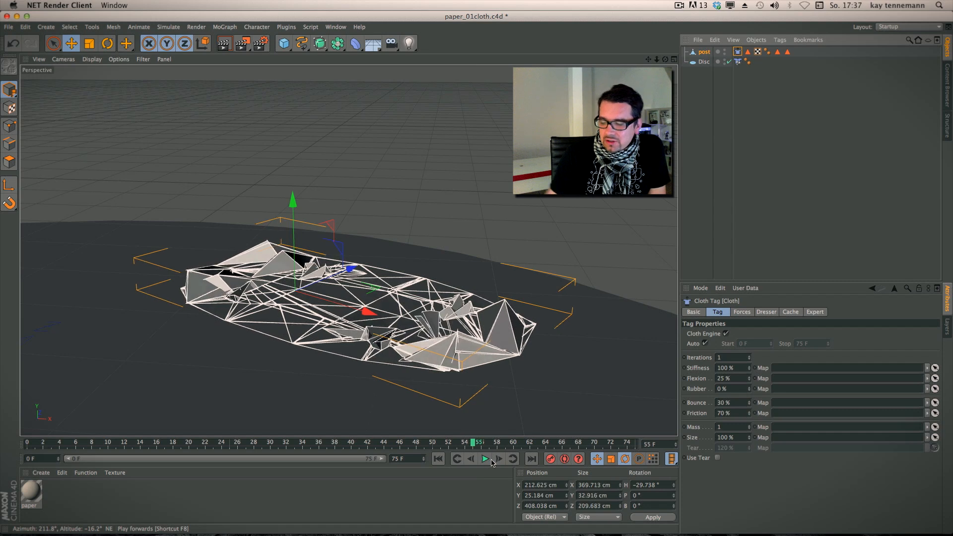
left_click(438, 459)
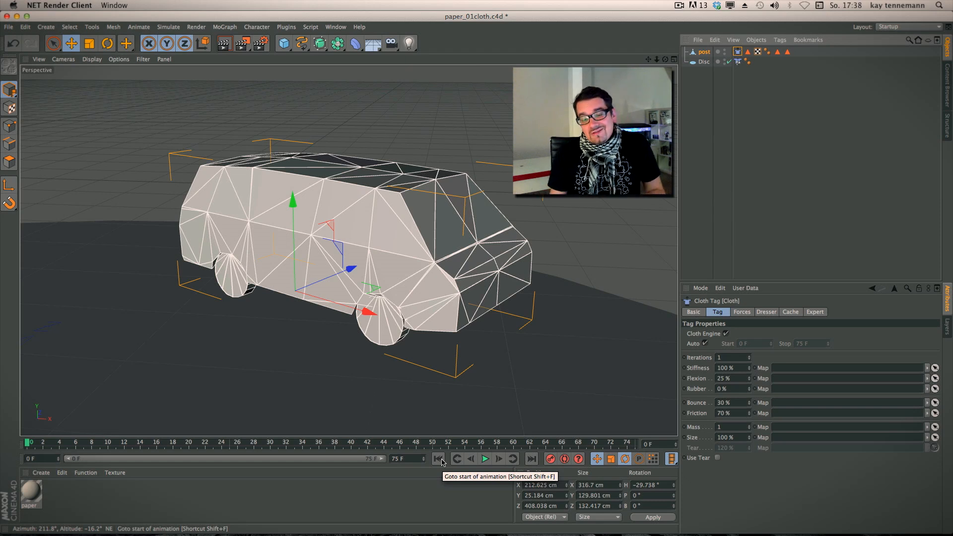
left_click(485, 459)
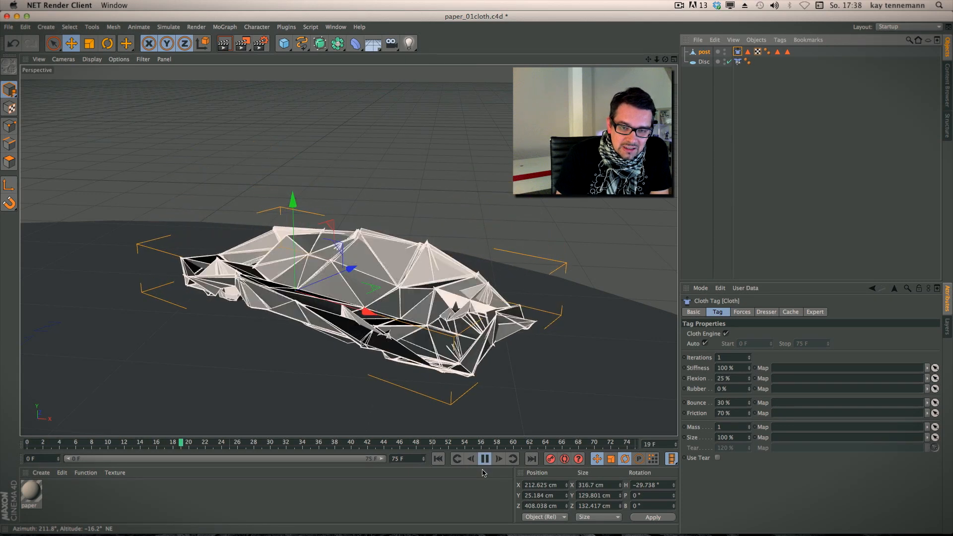
left_click(484, 460)
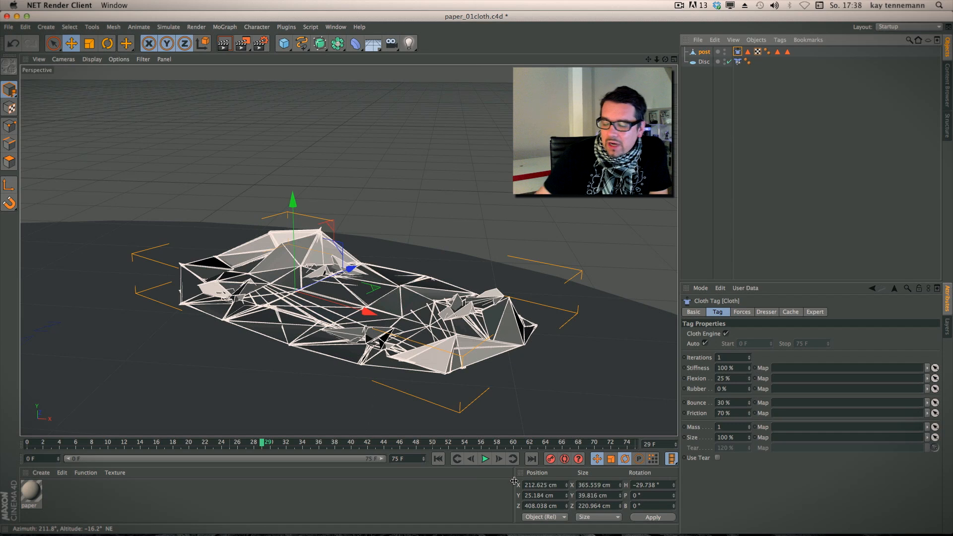
left_click(444, 462)
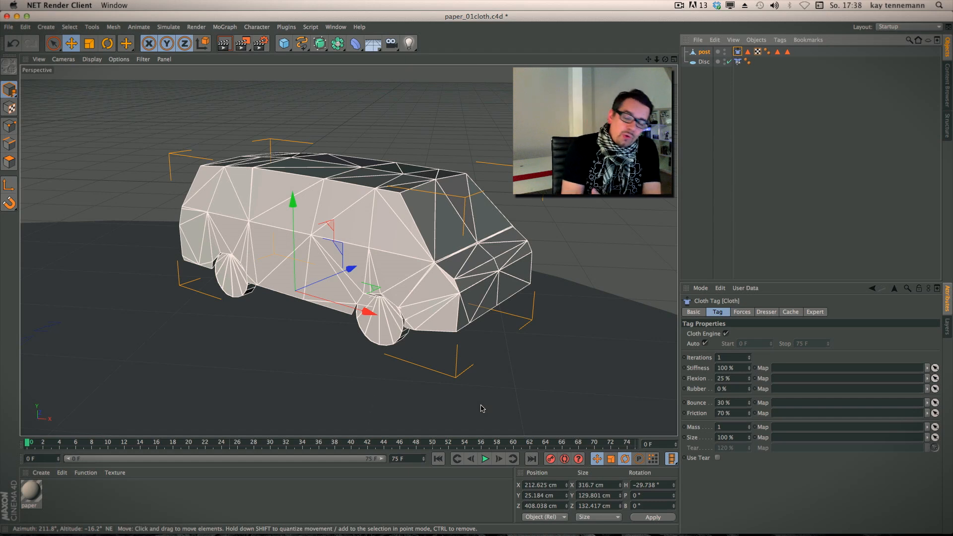
left_click(486, 460)
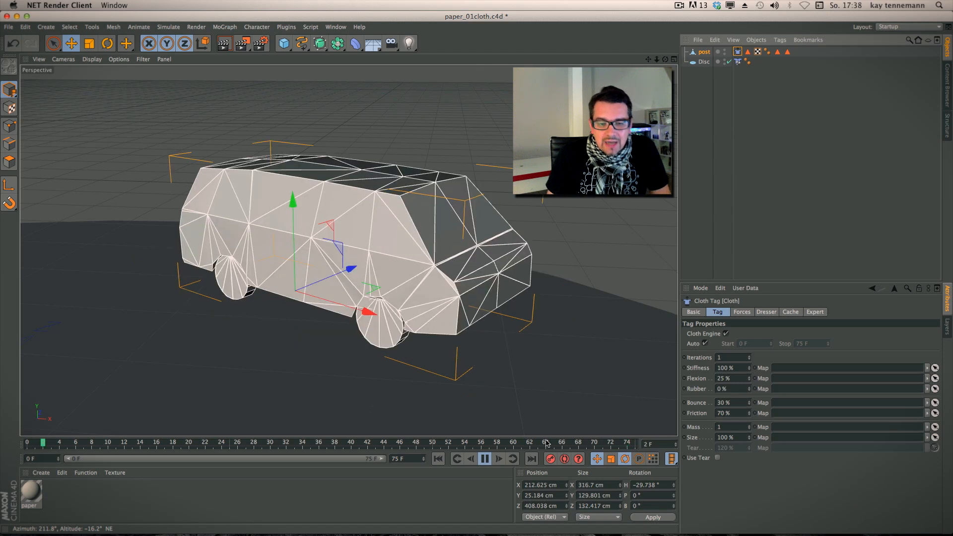
left_click(483, 459)
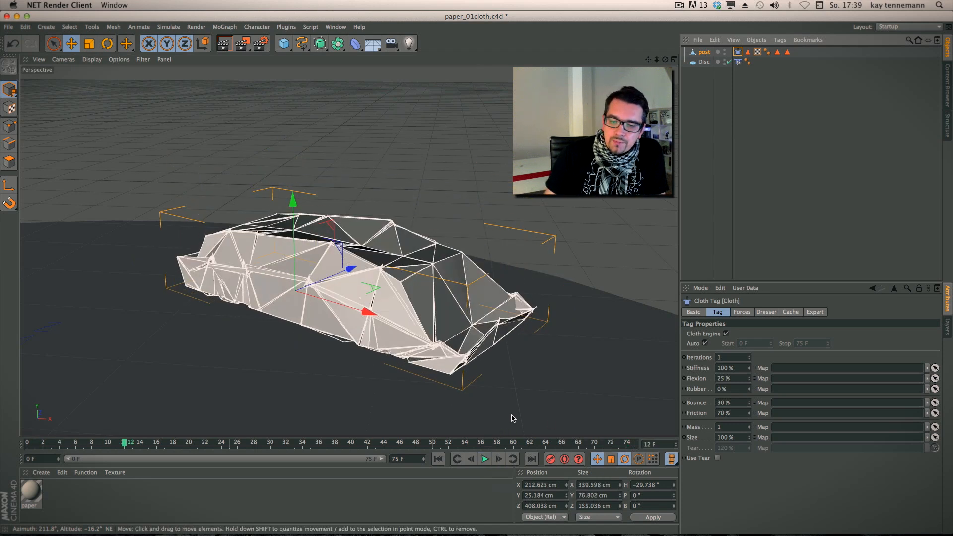
left_click(439, 458)
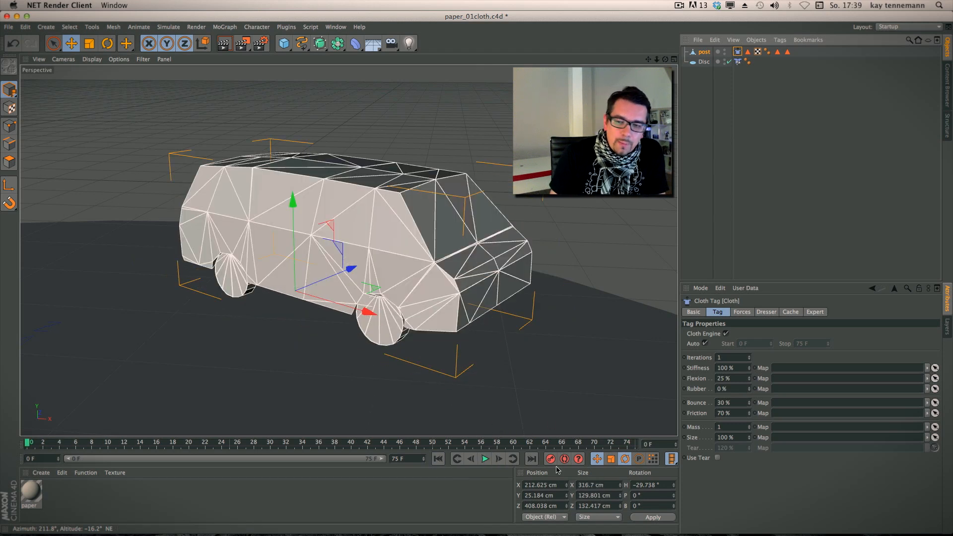
Set the Cloth tag's Stiffness and Flexion to 0% and play the simulation to test them
left_click(699, 369)
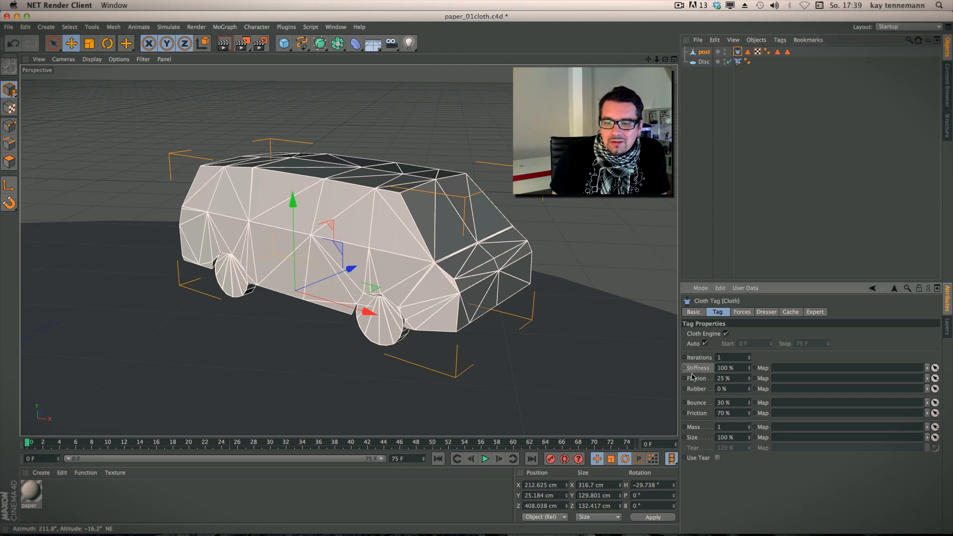
left_click(741, 371)
type("0")
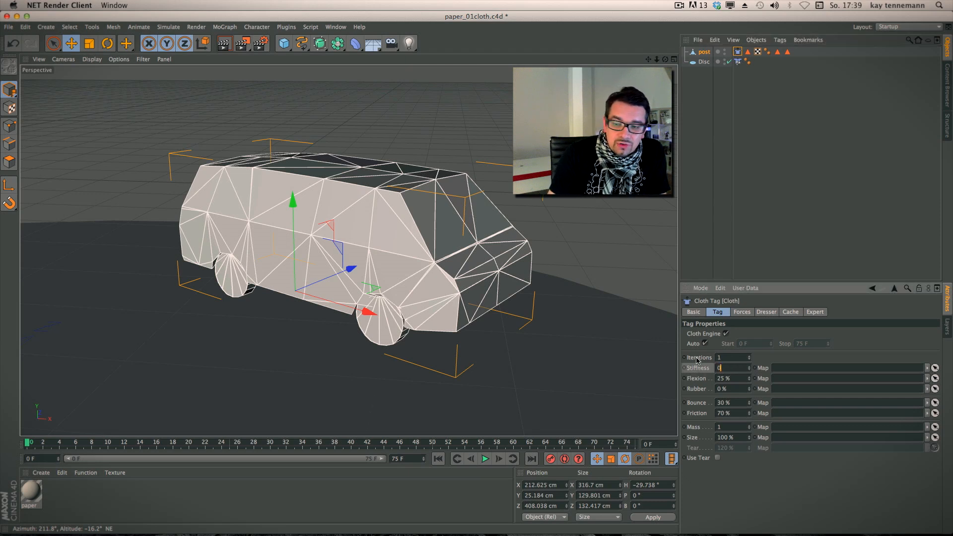
key("Tab")
type("0")
key("Return")
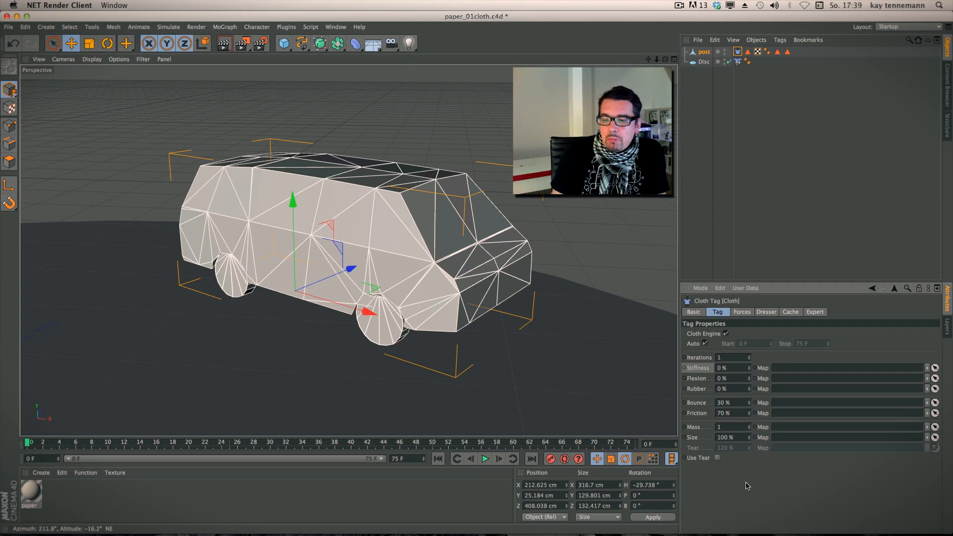
left_click(485, 460)
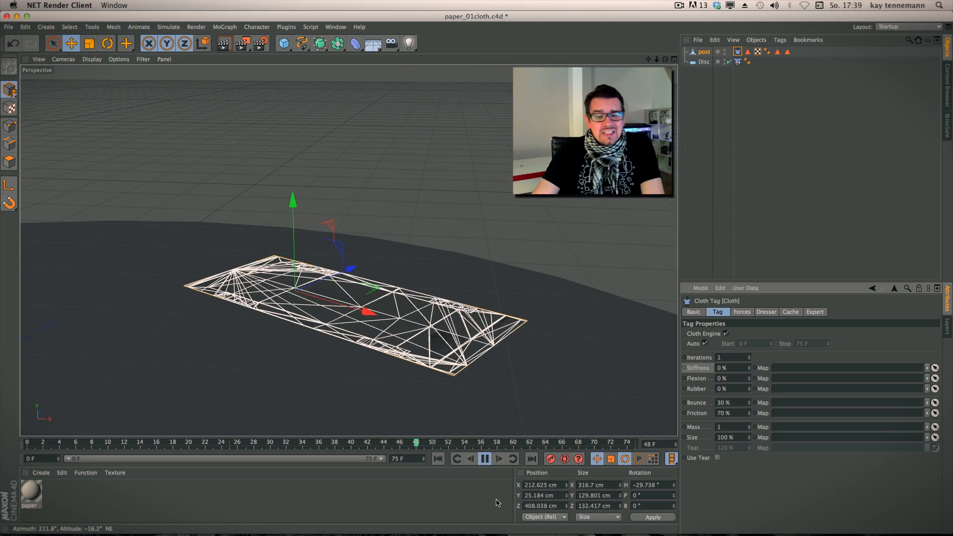
left_click(484, 459)
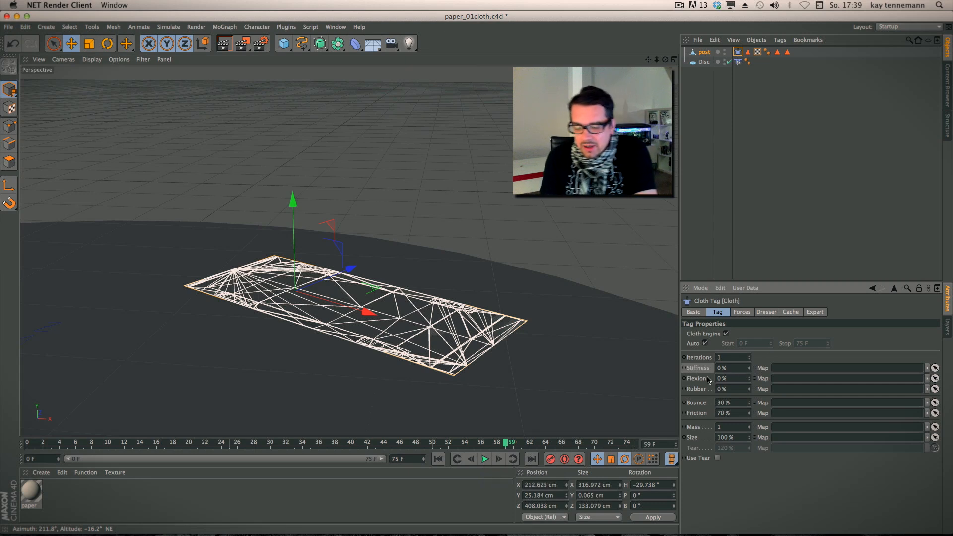
Set the Cloth tag's Stiffness to 100% and Flexion to 25%
double_click(733, 370)
type("100")
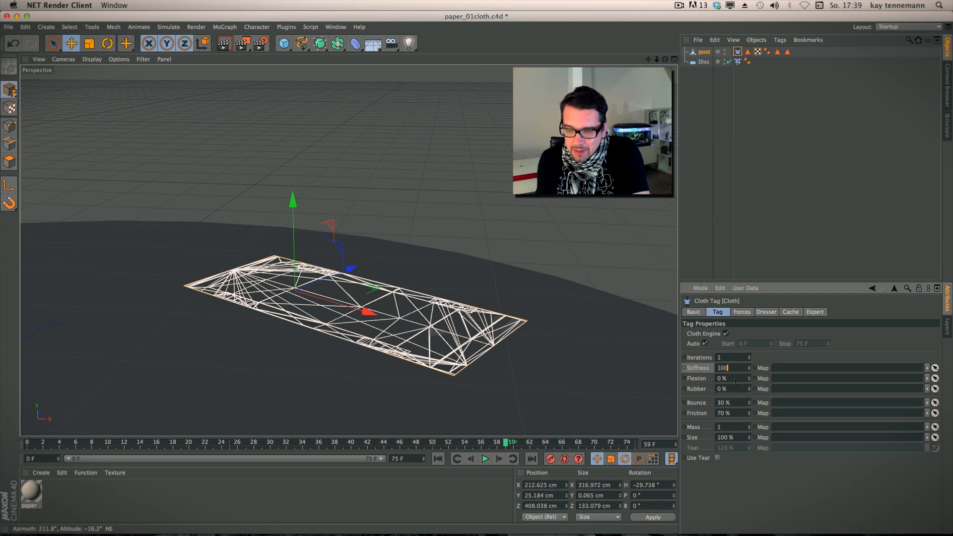
key("Tab")
type("25")
key("Return")
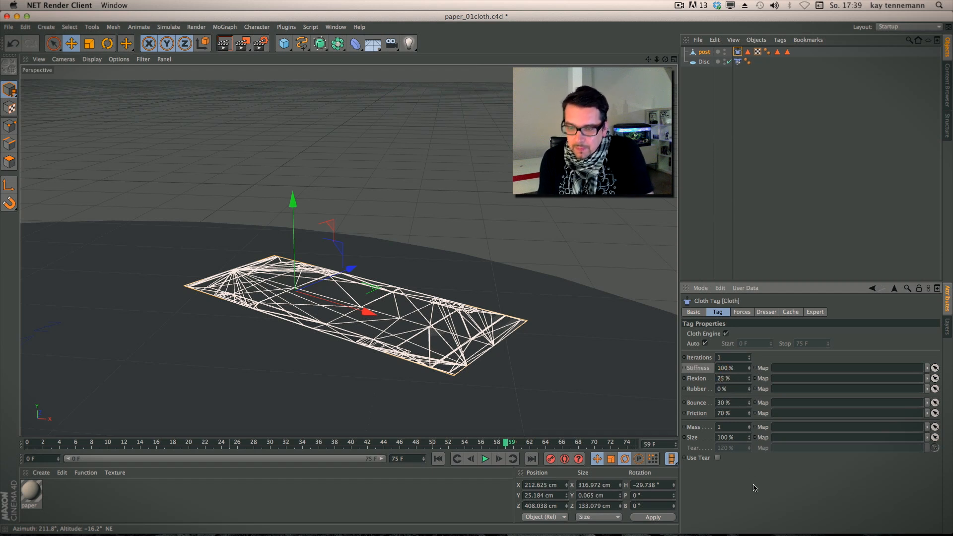
Rewind the simulation, scrub it to frame 25 and keyframe the Cloth tag's Stiffness and Flexion there
left_click(438, 459)
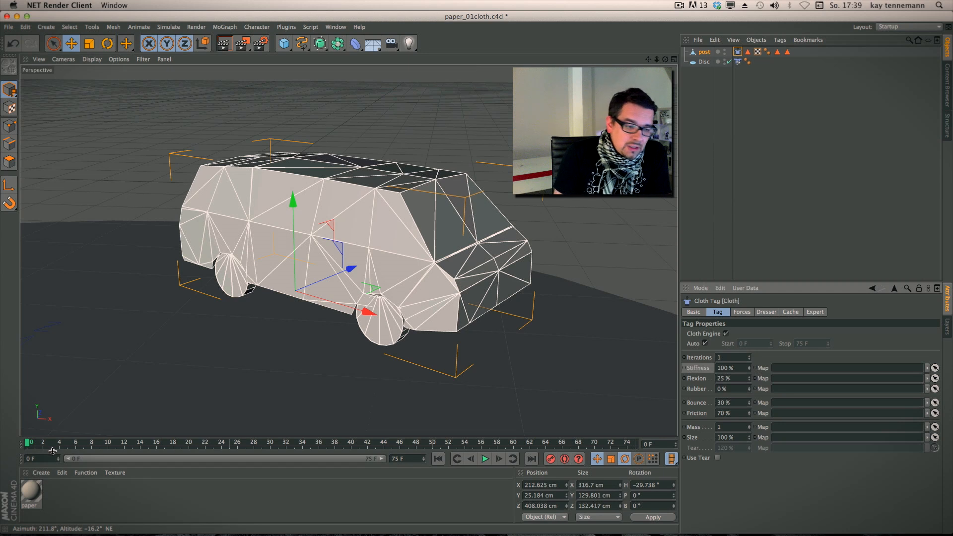
left_click_drag(46, 442, 229, 449)
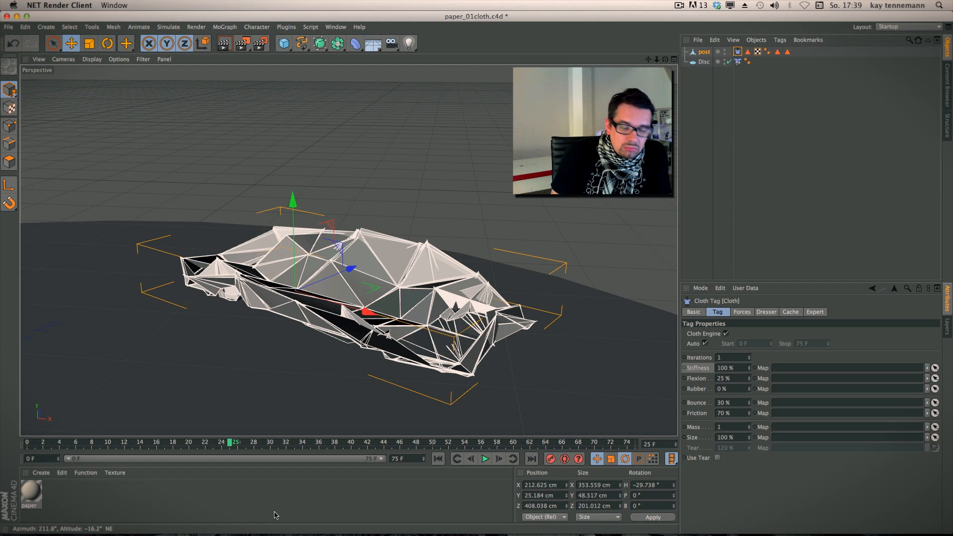
left_click(684, 379, "ctrl")
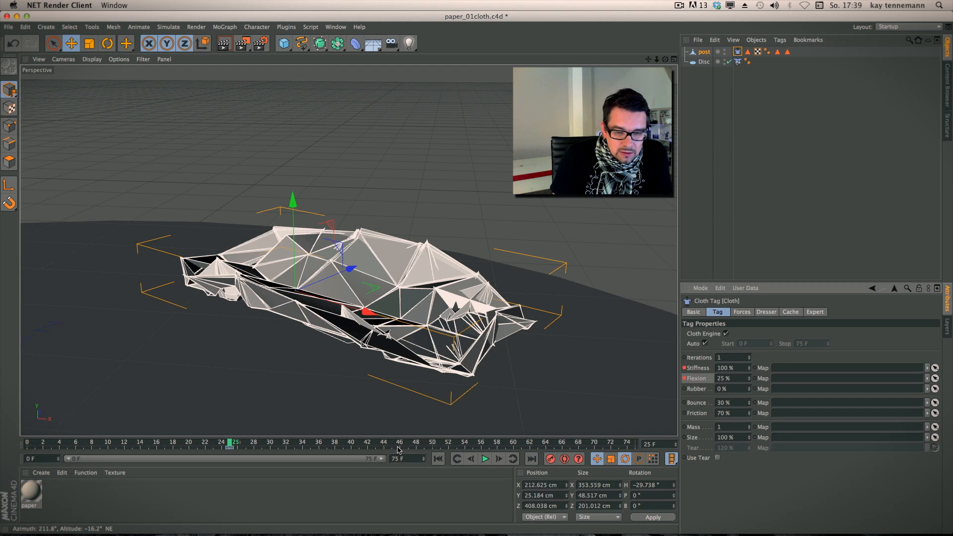
At frame 50, set the Cloth tag's Stiffness and Flexion to 0% and keyframe both values
left_click(433, 443)
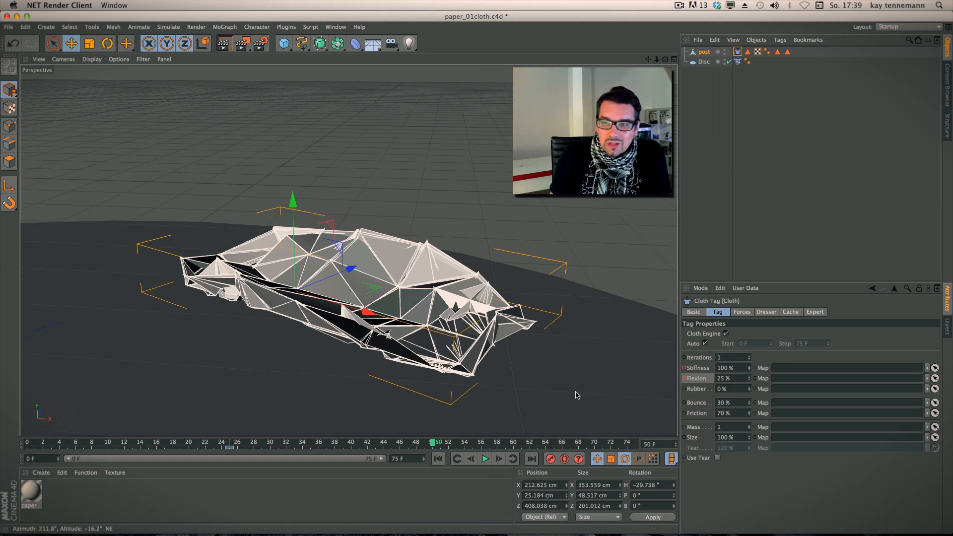
left_click(730, 369)
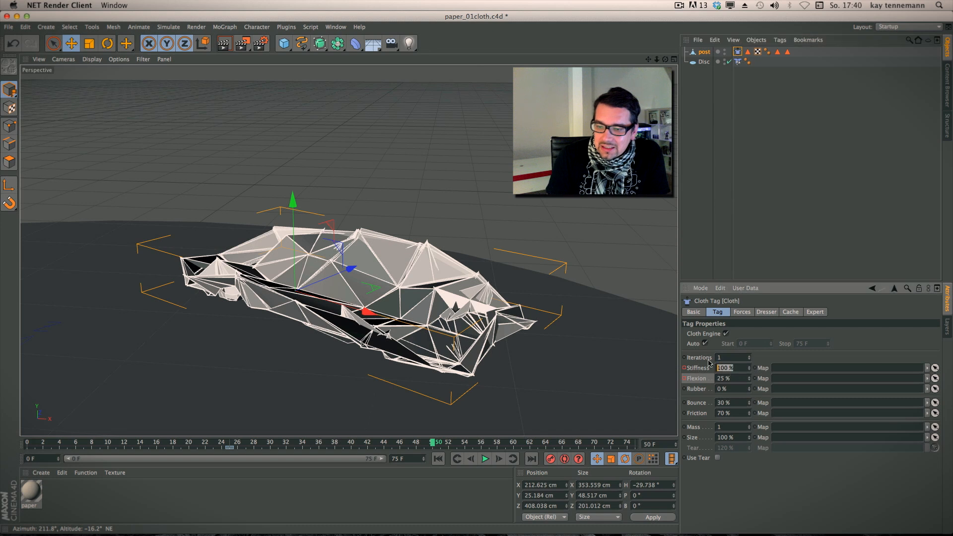
type("0")
key("Return")
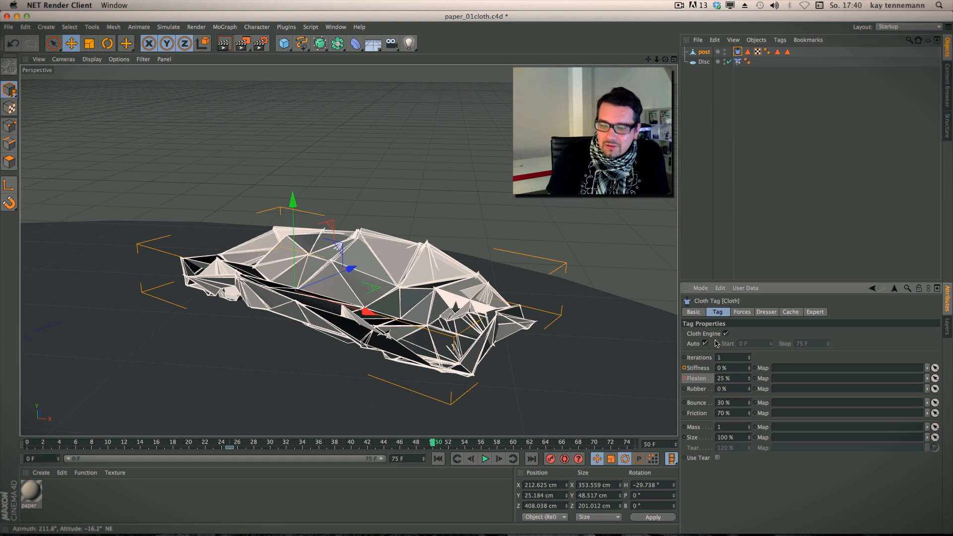
left_click(717, 378)
type("0")
left_click(684, 378, "ctrl")
left_click(684, 369, "ctrl")
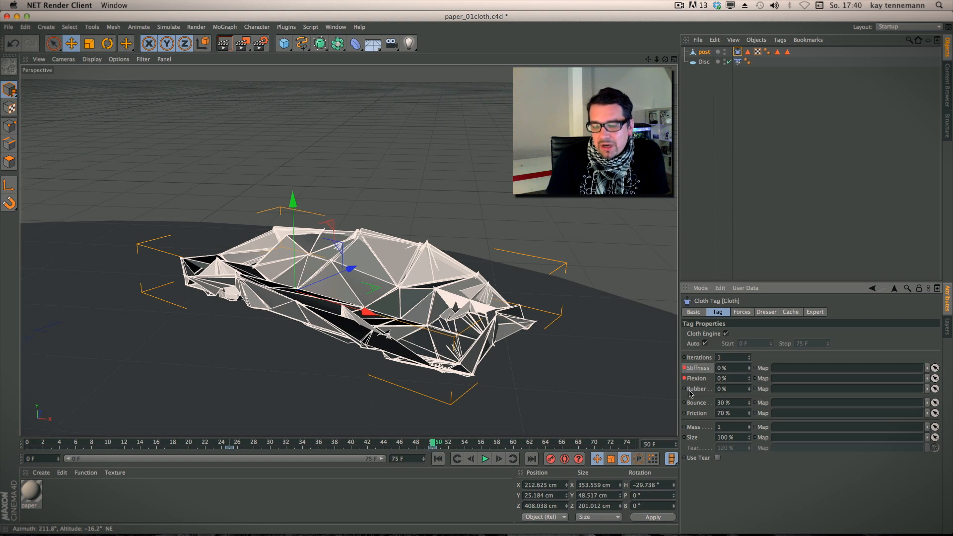
Set the Cloth tag's Bounce to 5%
left_click(725, 403)
type("5")
key("Return")
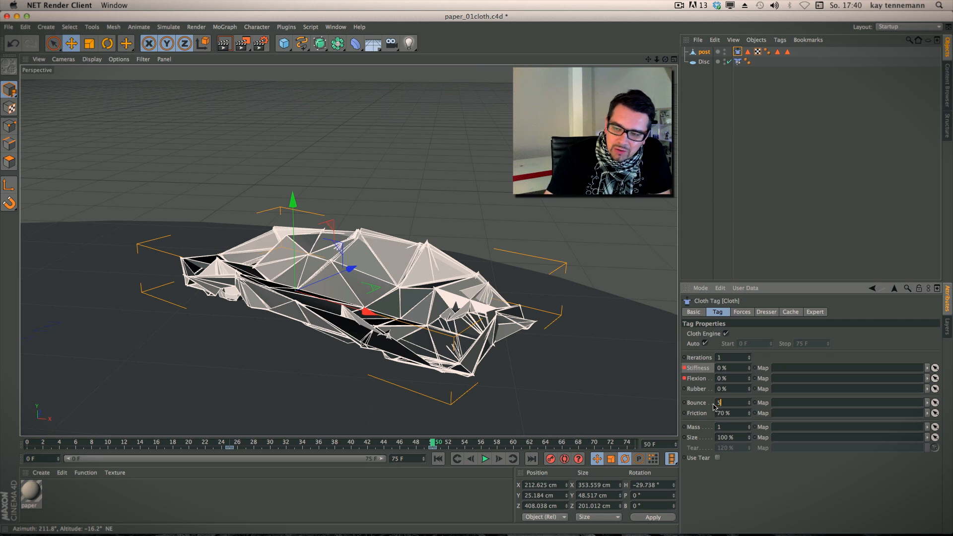
Play the van's collapse twice from frame 0 and rewind it to the start after each run
left_click(439, 461)
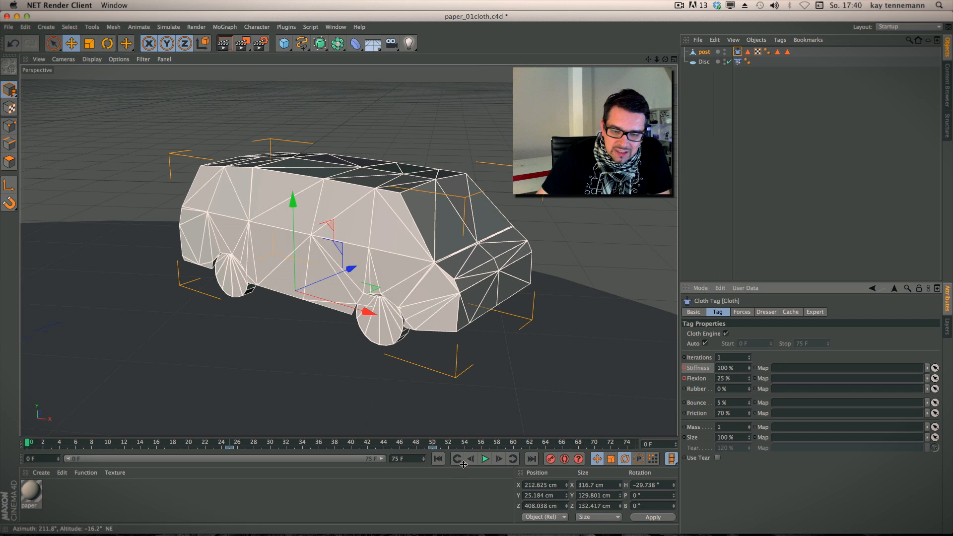
left_click(485, 459)
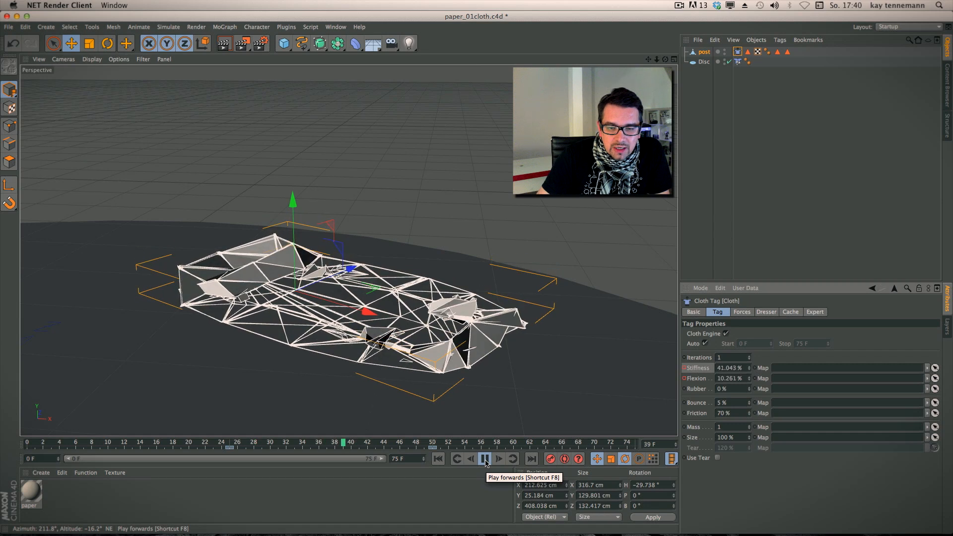
left_click(485, 459)
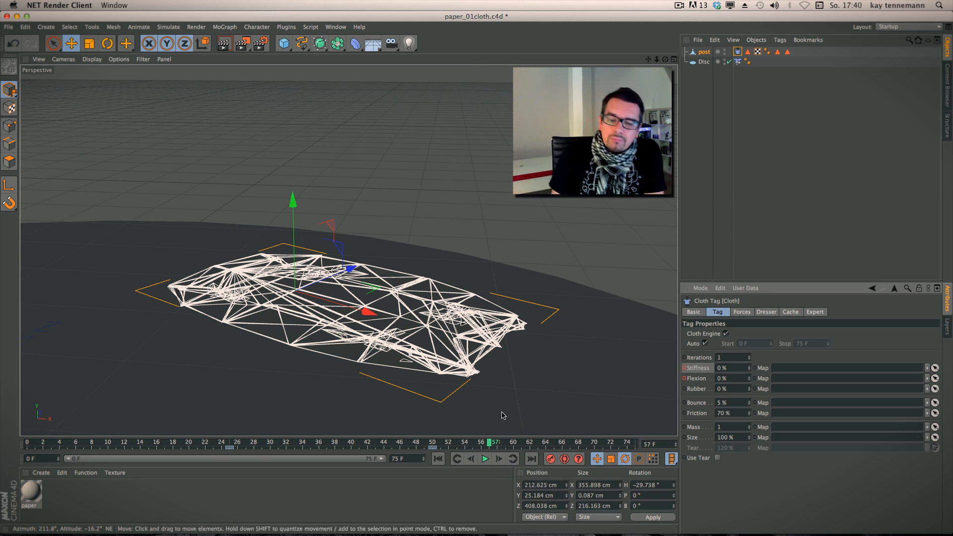
key("shift+f")
left_click(485, 460)
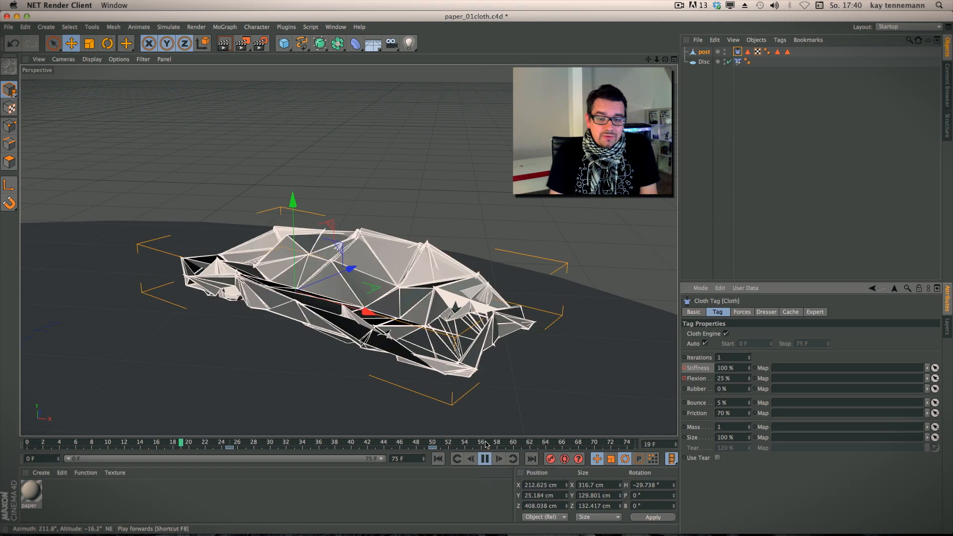
left_click(486, 457)
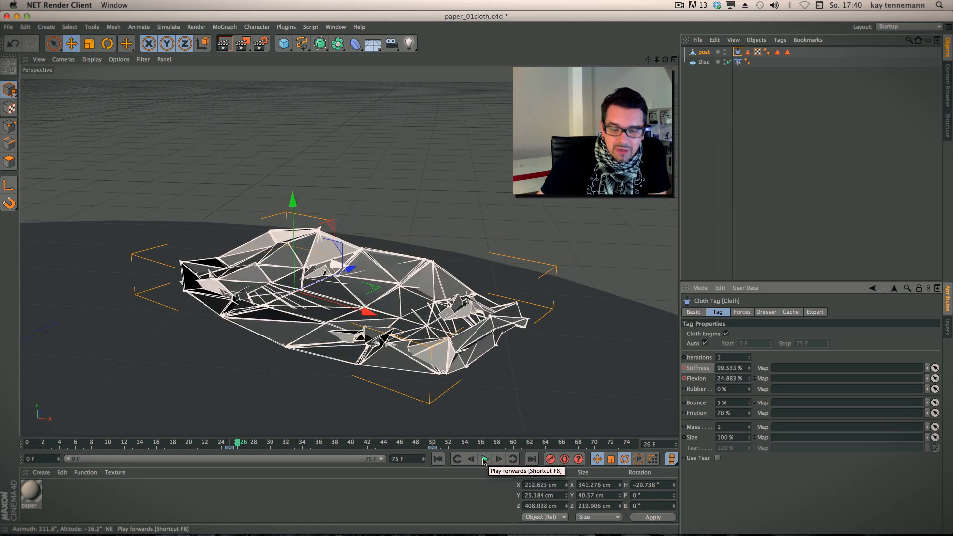
left_click(441, 462)
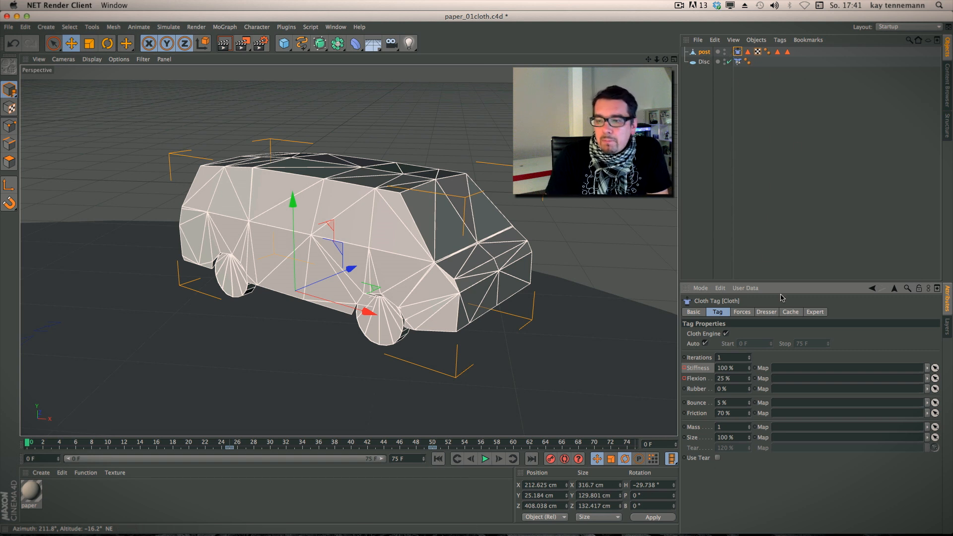
Shorten the animation to end at frame 55 and calculate the Cloth tag's cache from frame 0
left_click(790, 312)
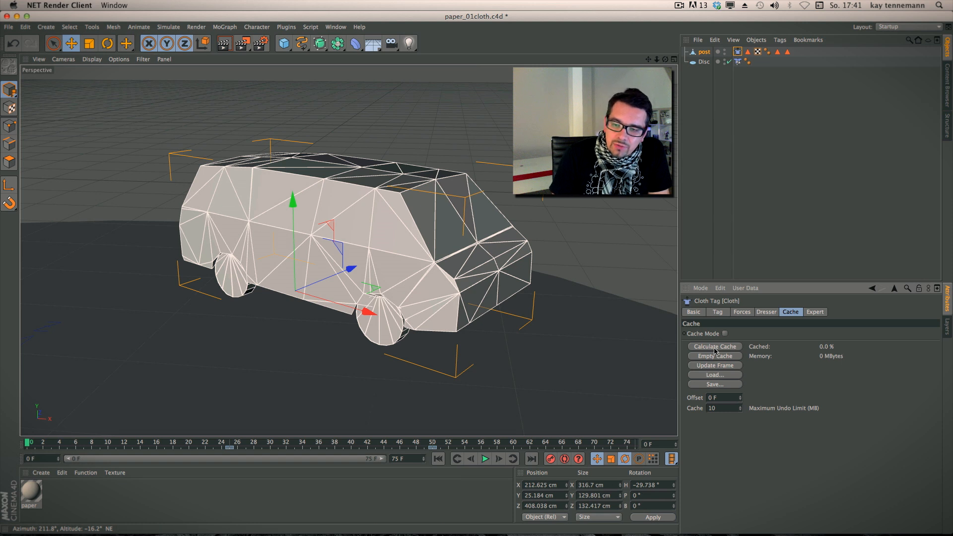
left_click_drag(29, 442, 434, 443)
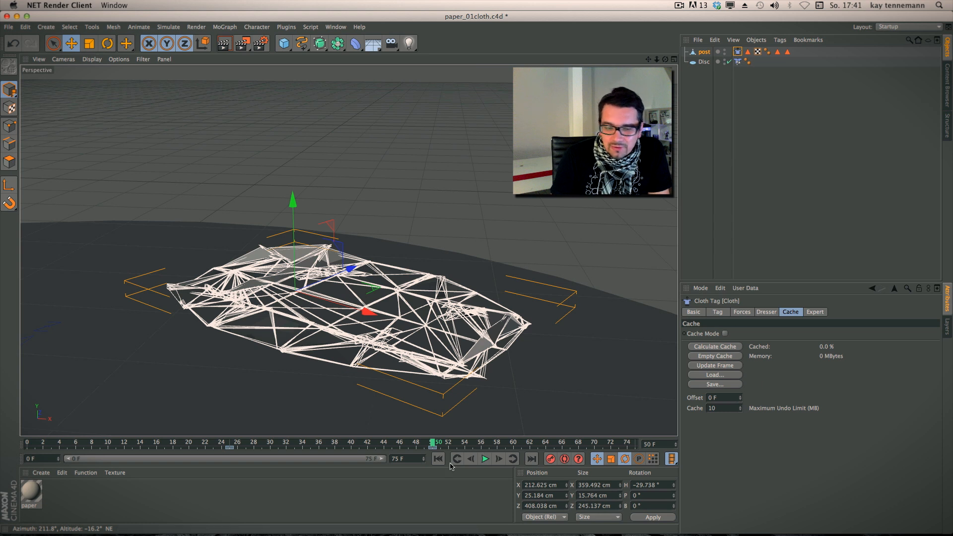
double_click(403, 459)
type("55")
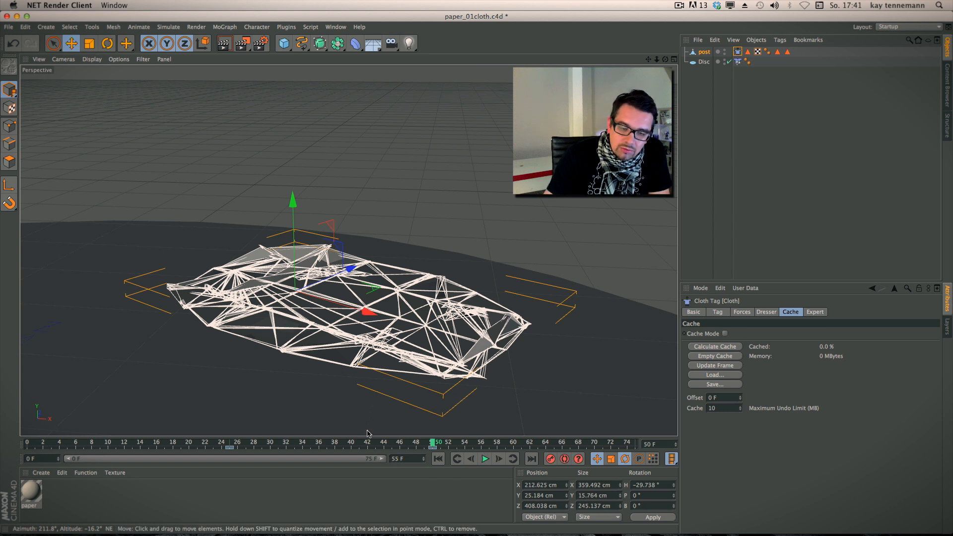
left_click(438, 458)
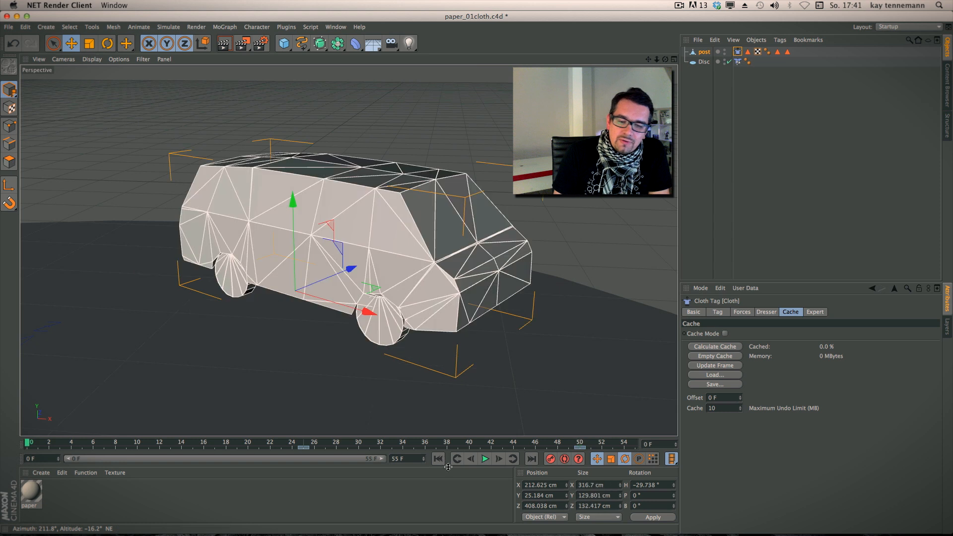
left_click(731, 347)
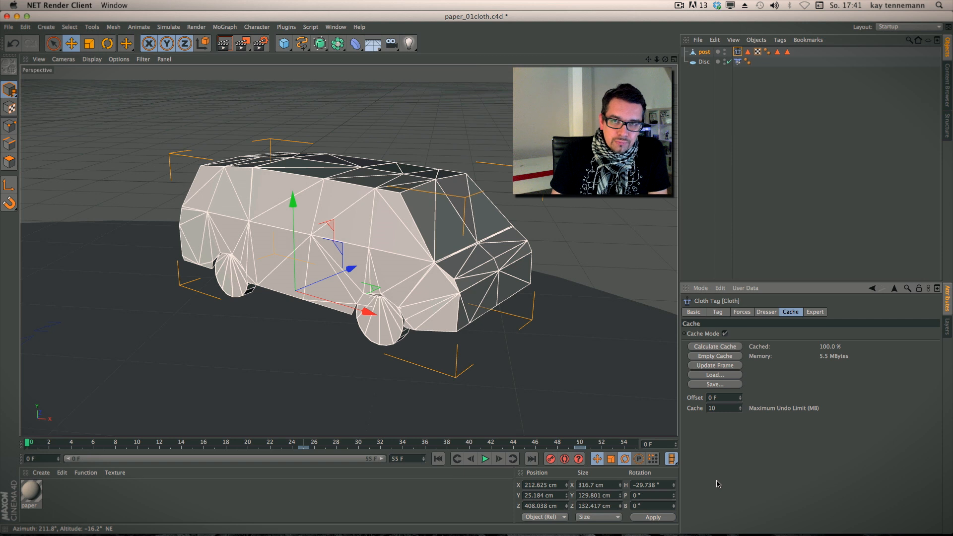
Turn off the Cloth tag's Cache Mode and show its Forces settings
left_click(749, 314)
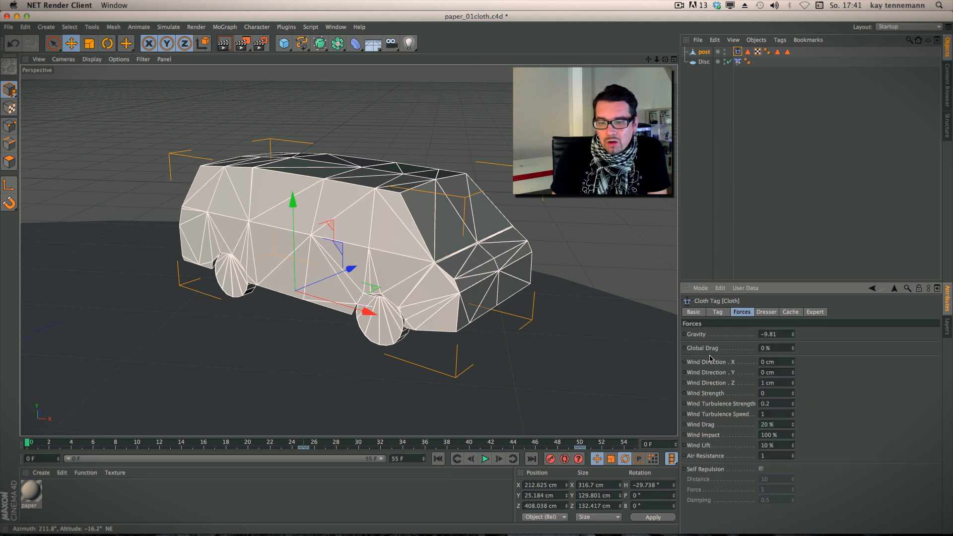
left_click(796, 314)
left_click(752, 313)
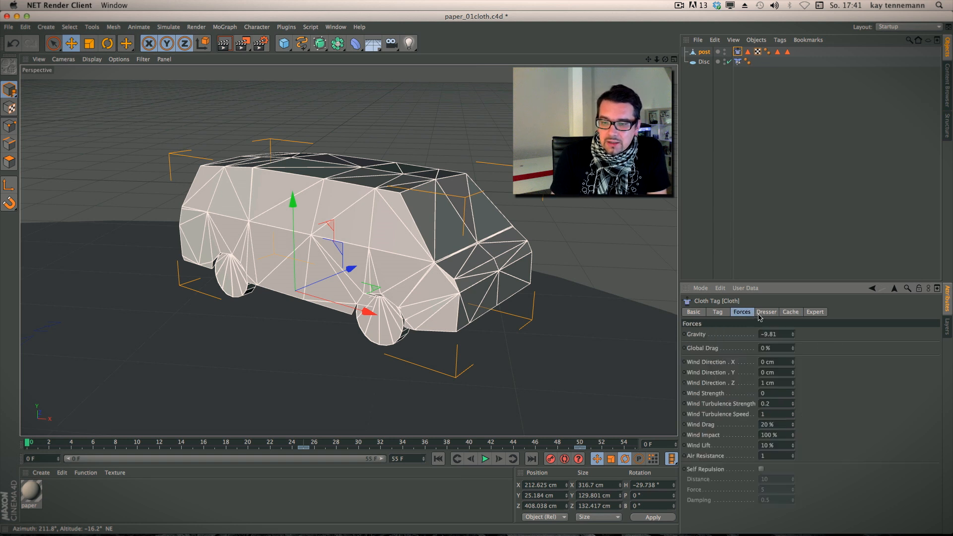
Set the Cloth tag's Global Drag to 20% and play the simulation to test the slower collapse
left_click(742, 347)
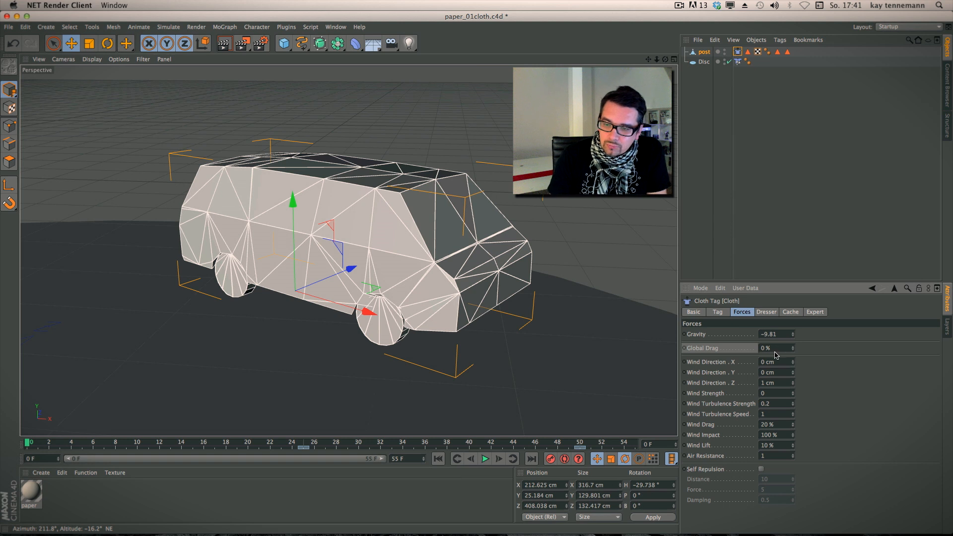
key("BackSpace")
key("BackSpace")
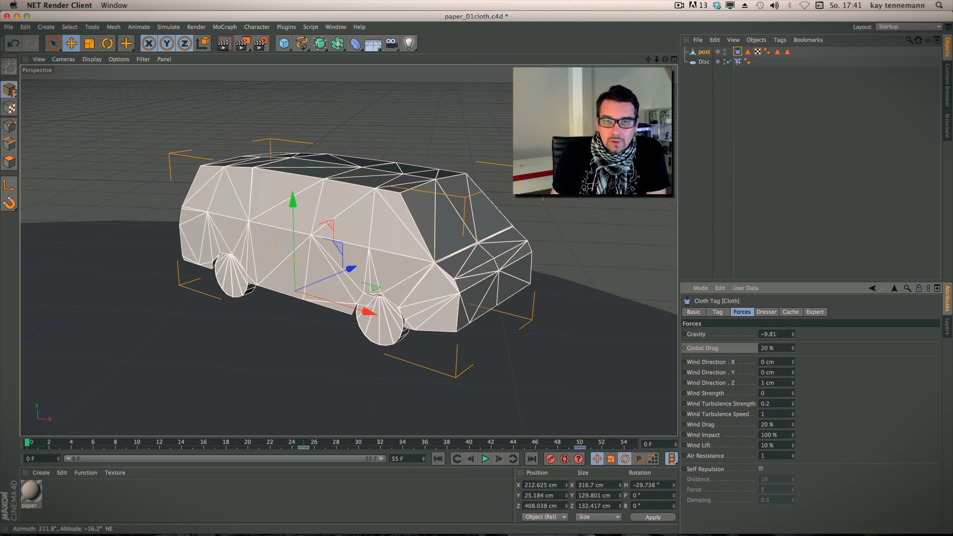
left_click(485, 458)
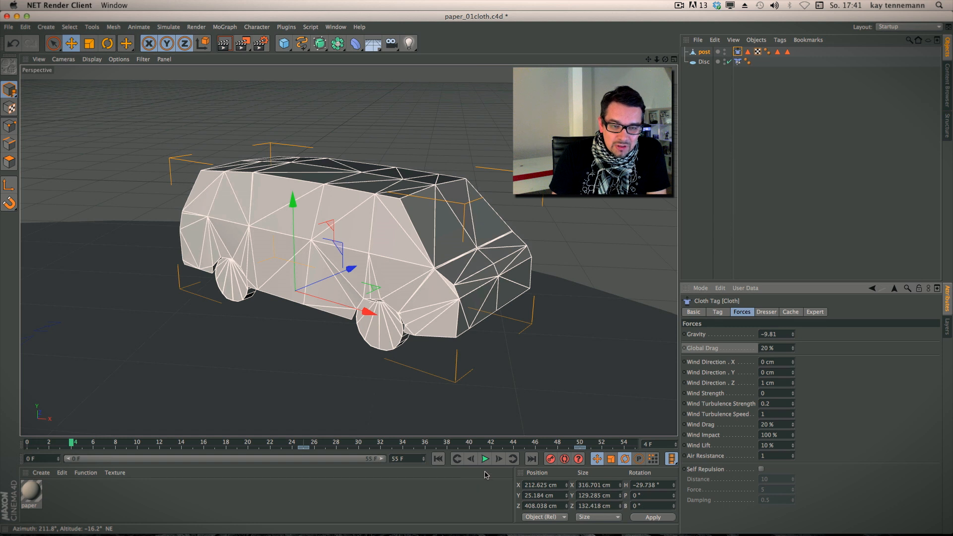
left_click(485, 458)
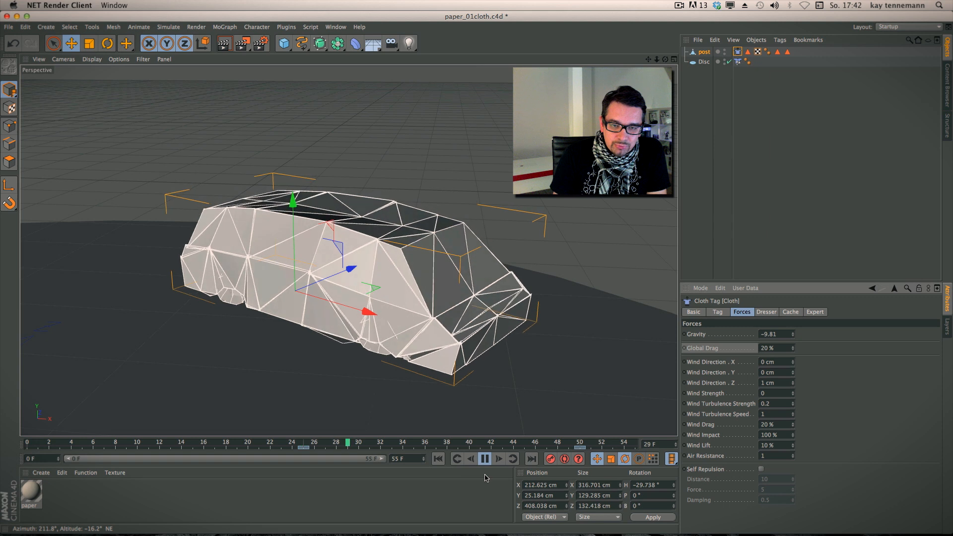
left_click(485, 460)
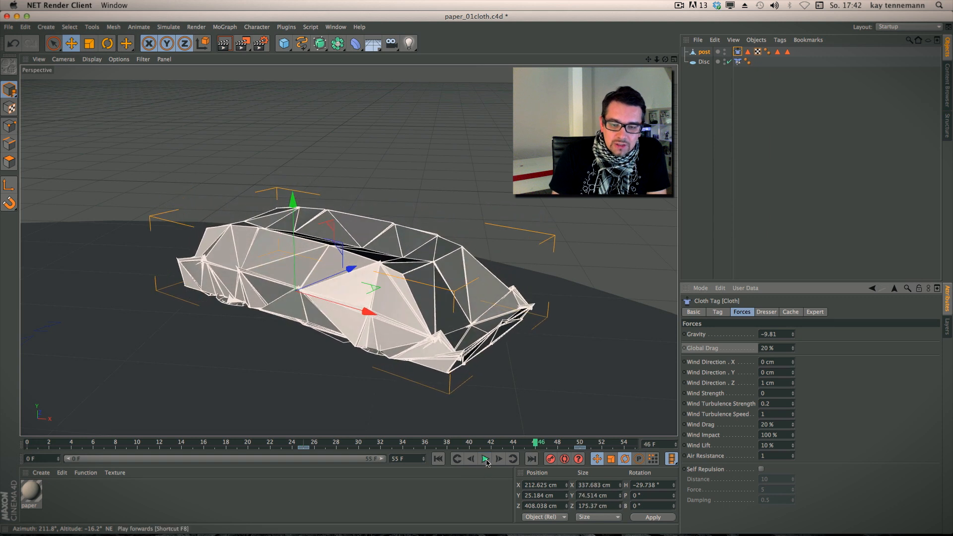
Set the Cloth tag's Global Drag back to 0% and rewind the animation to frame 0
left_click(767, 348)
type("0")
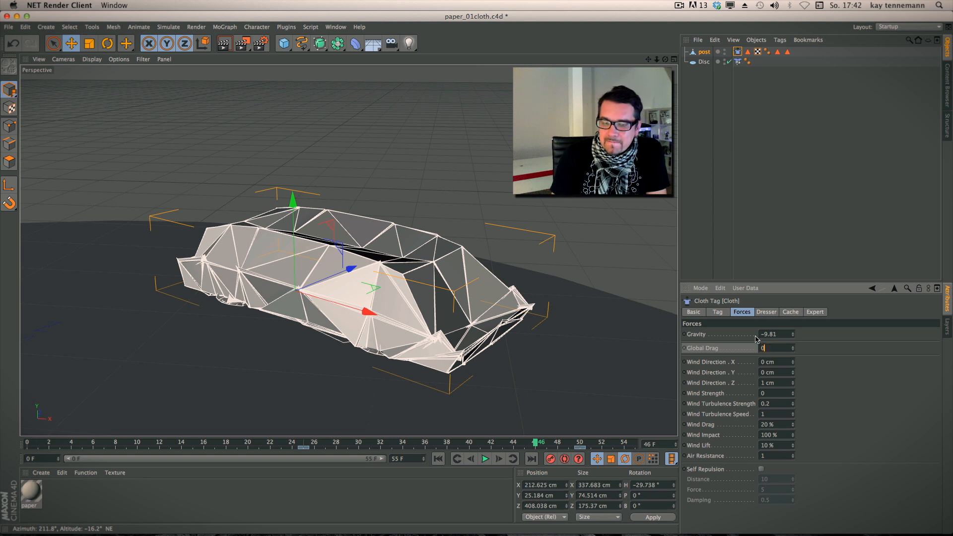
left_click(438, 459)
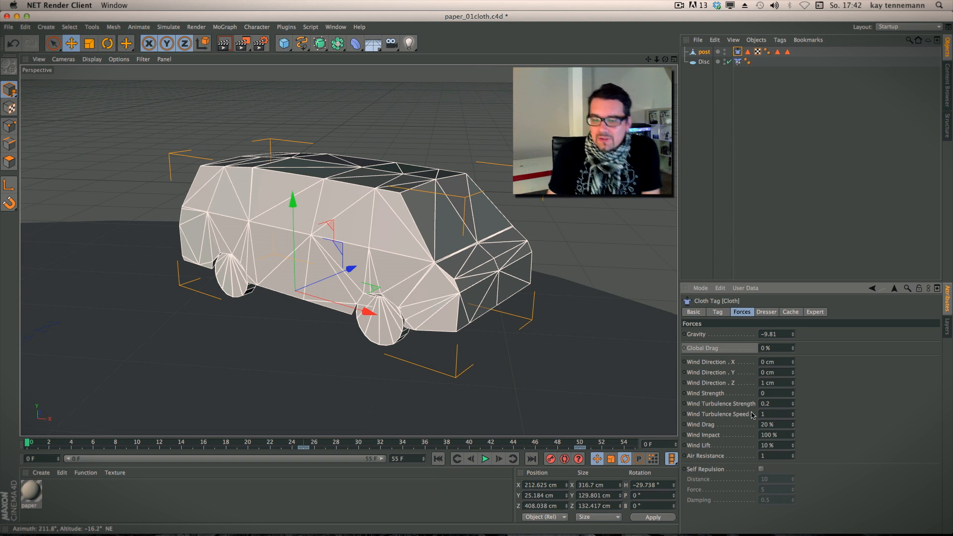
Set Wind Strength to 10 and Wind Direction Z to 7.4 cm, testing the wind with one playback from frame 0
left_click_drag(770, 395, 748, 400)
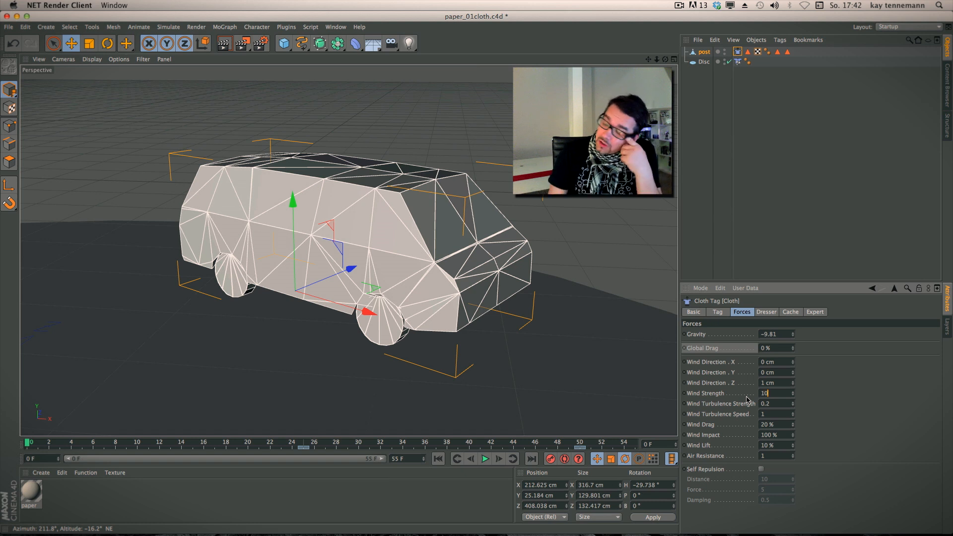
left_click_drag(793, 383, 796, 354)
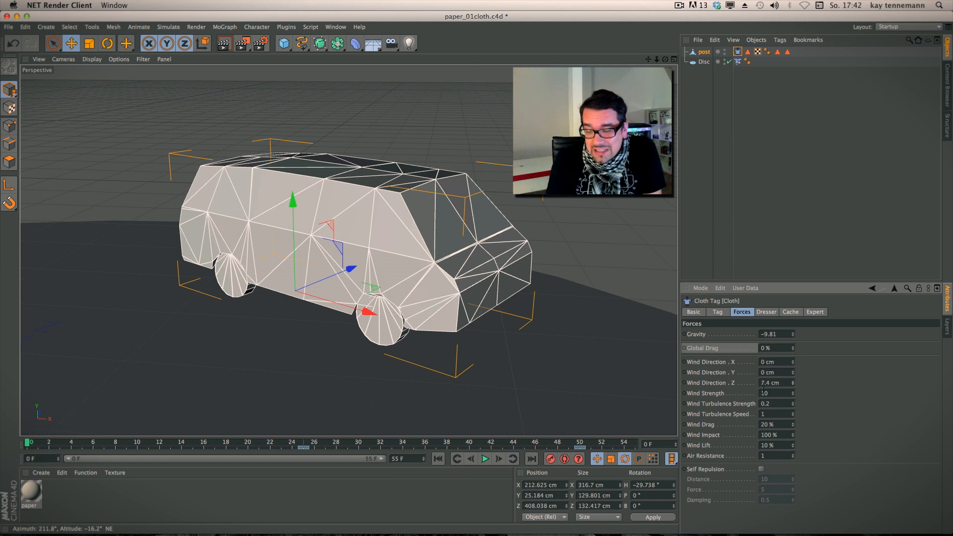
left_click(485, 459)
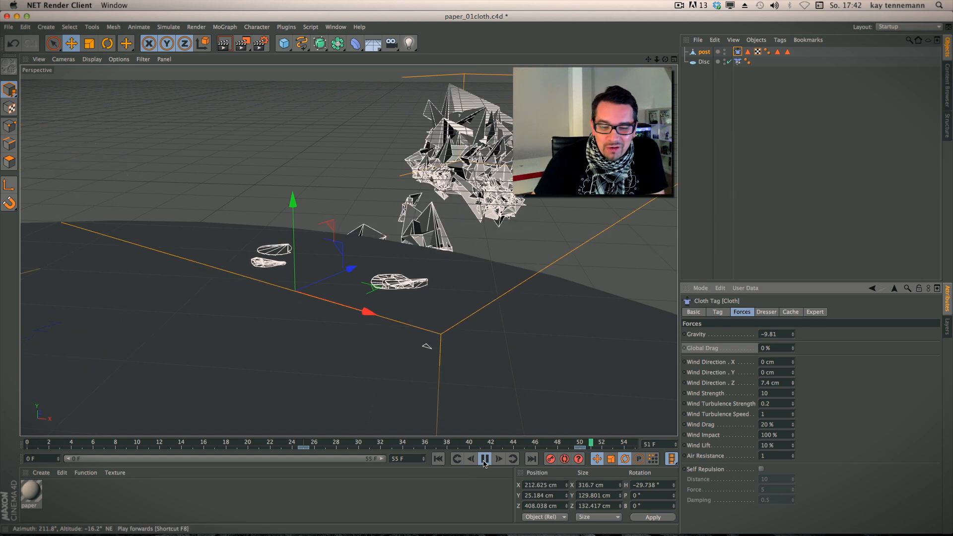
left_click(437, 459)
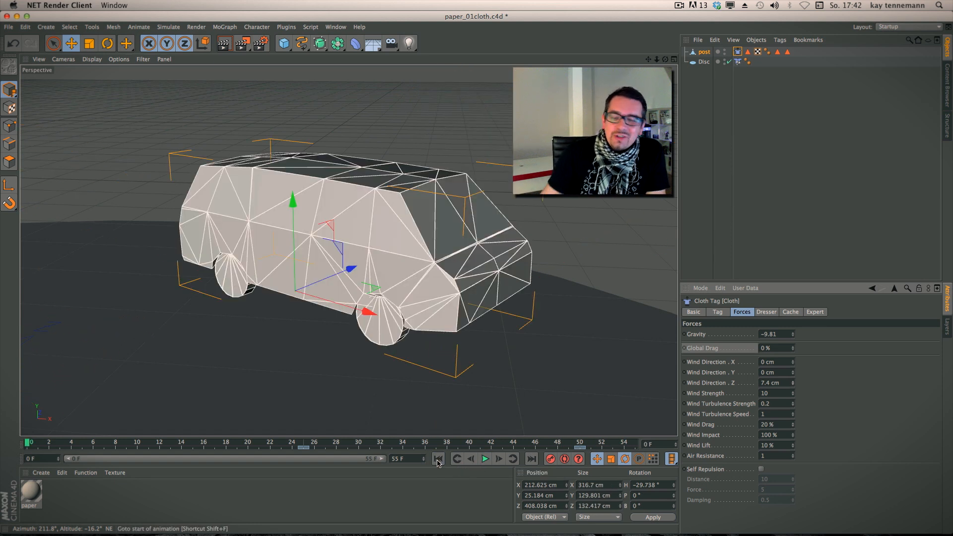
Select the lowest points of the van's two near-side wheels and set them as Fix Points in the Cloth tag's Dresser settings
left_click(766, 311)
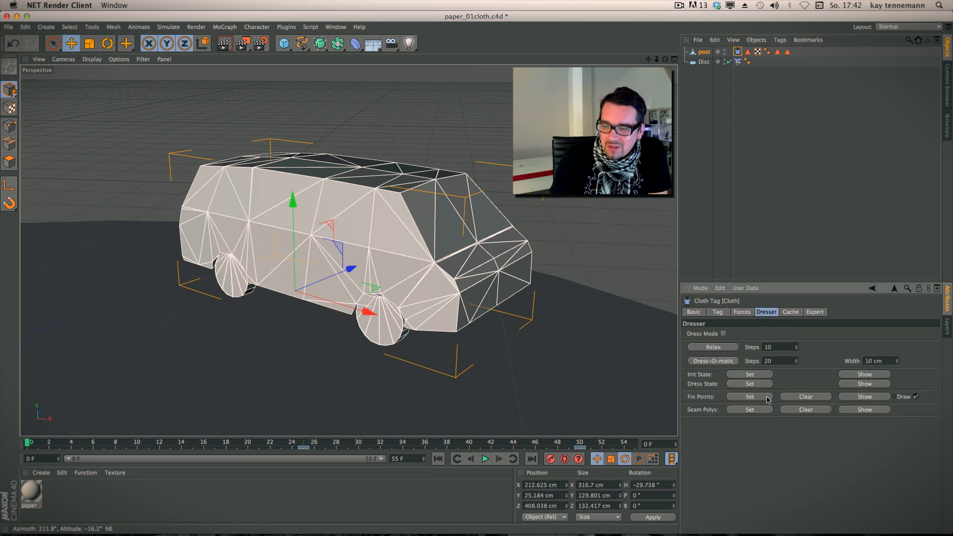
left_click(10, 126)
left_click(371, 344)
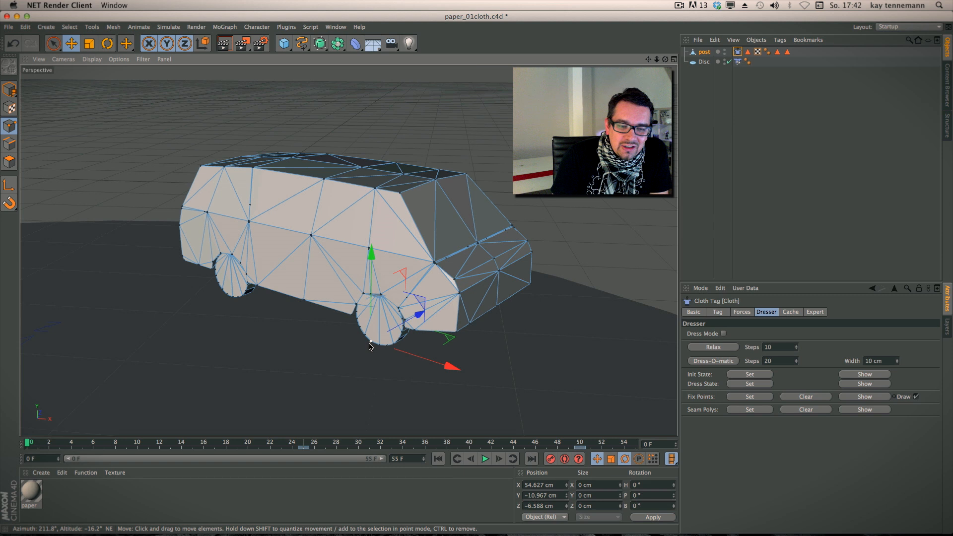
left_click(370, 354)
key("space")
mouse_move(371, 346)
left_mouse_down()
mouse_move(287, 330)
mouse_move(239, 298)
left_mouse_up()
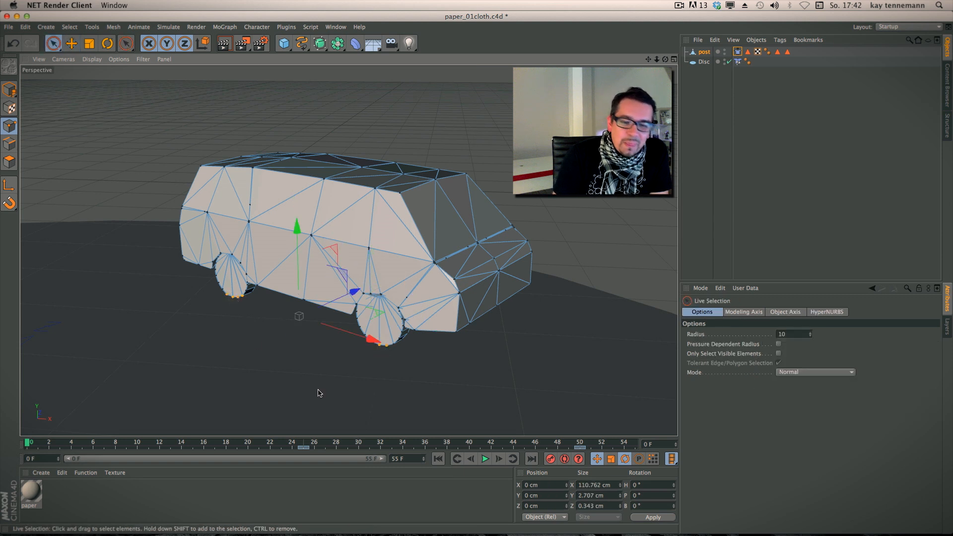
left_click(737, 52)
left_click(742, 399)
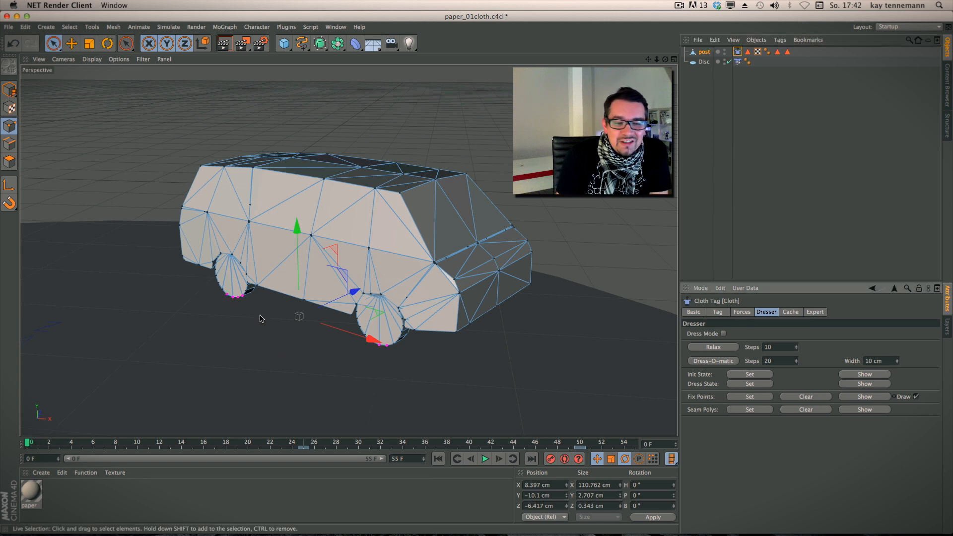
Play the wind simulation with the wheel points fixed, stop it and rewind to frame 0
left_click(485, 458)
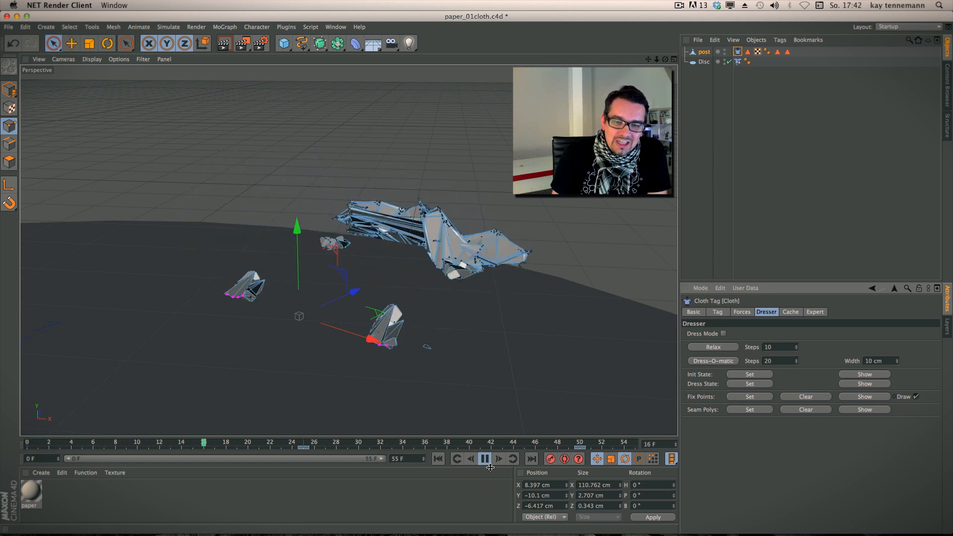
left_click(485, 459)
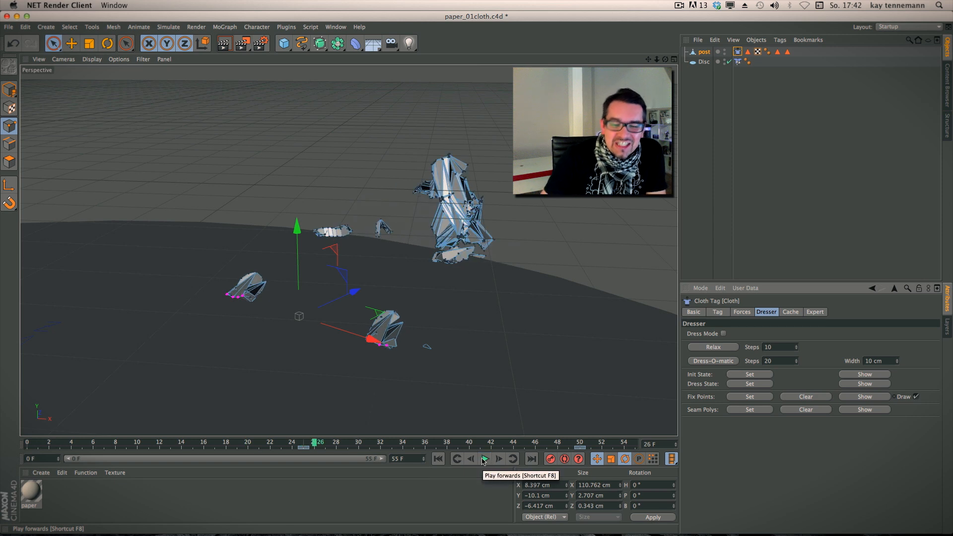
left_click(440, 460)
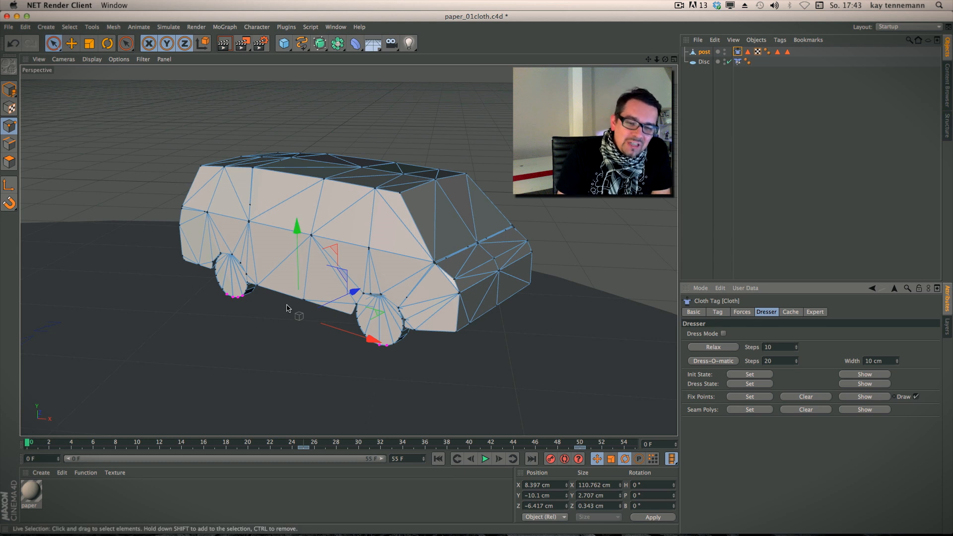
Try the van's three lower body points as cloth fix points, play the simulation, and return to the first frame
left_click(304, 299)
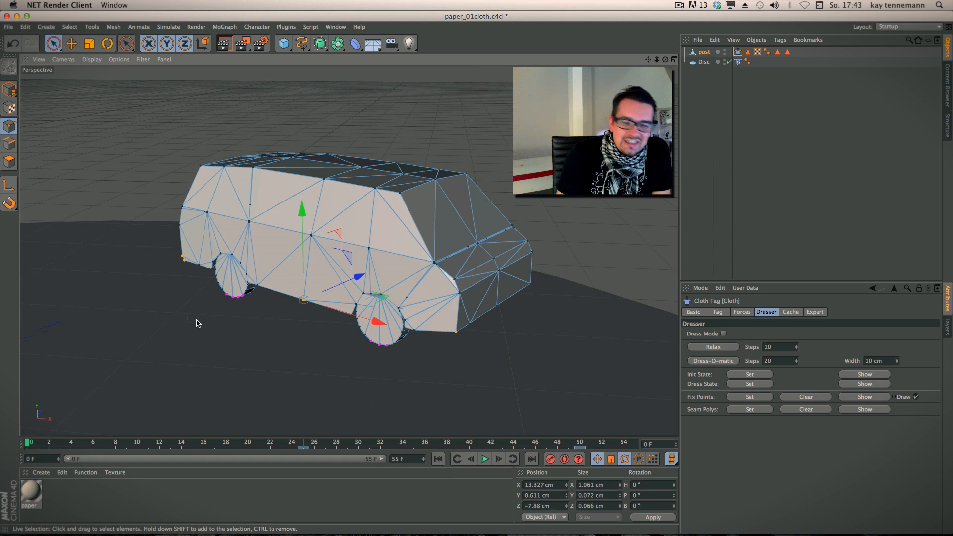
left_click(183, 257, "shift")
left_click(737, 397)
left_click(485, 458)
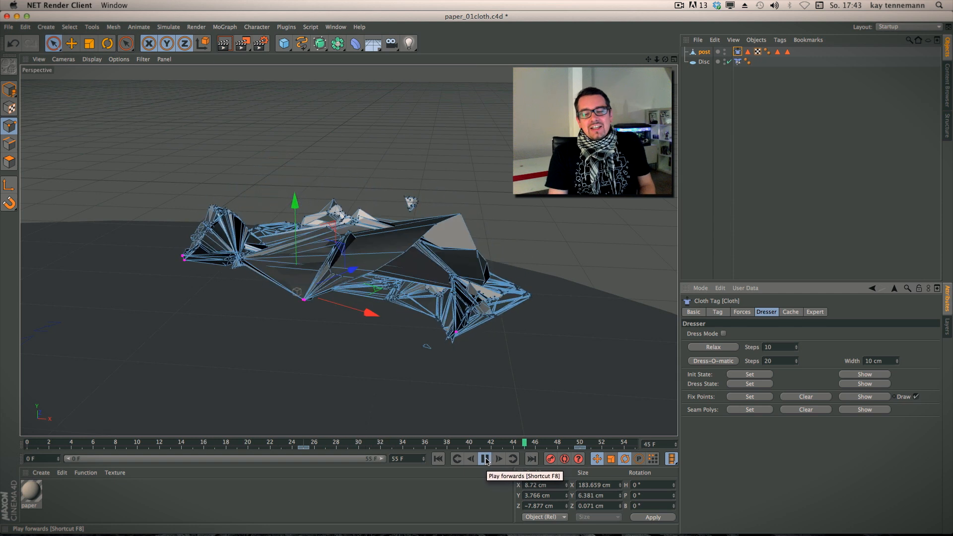
left_click(486, 461)
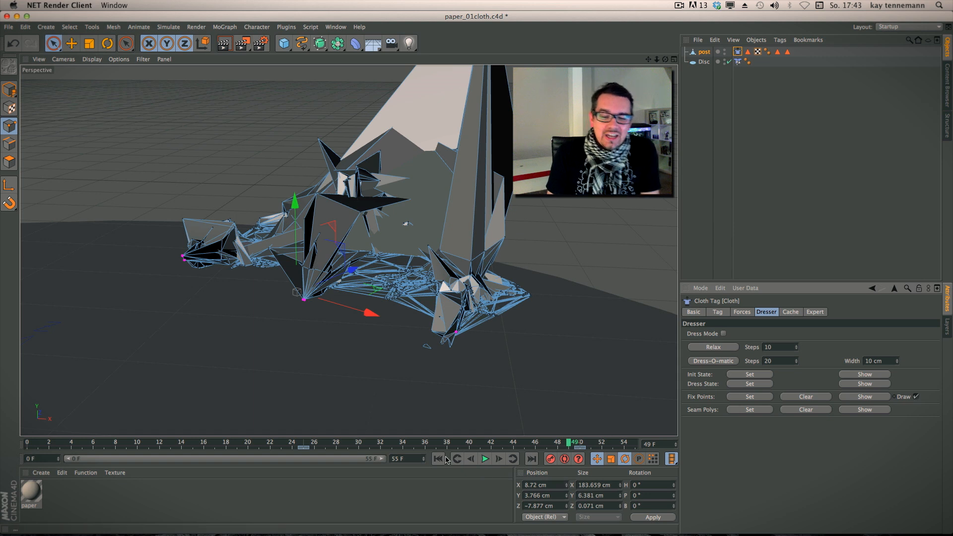
key("shift+f")
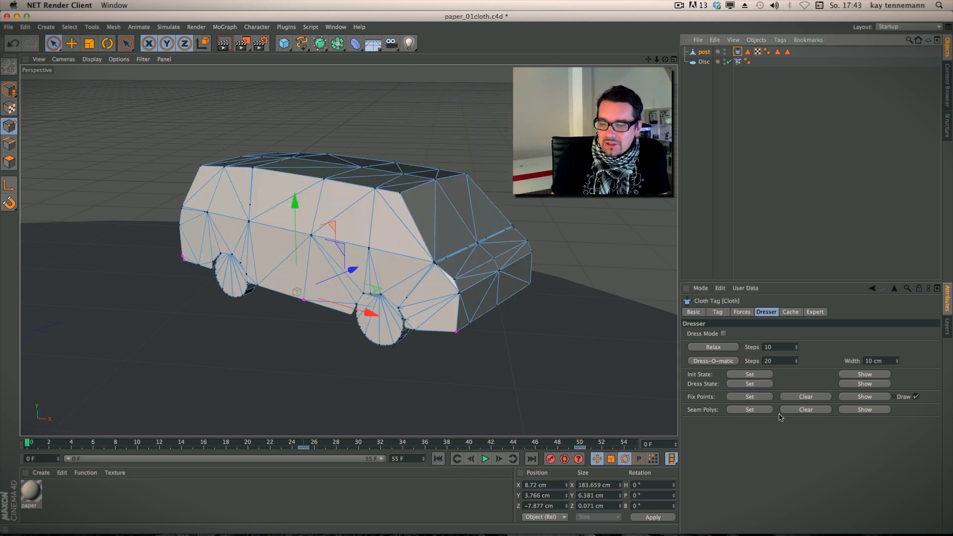
Clear the cloth tag's fix points and set Wind Direction Z to 0 cm in the cloth forces
left_click(807, 399)
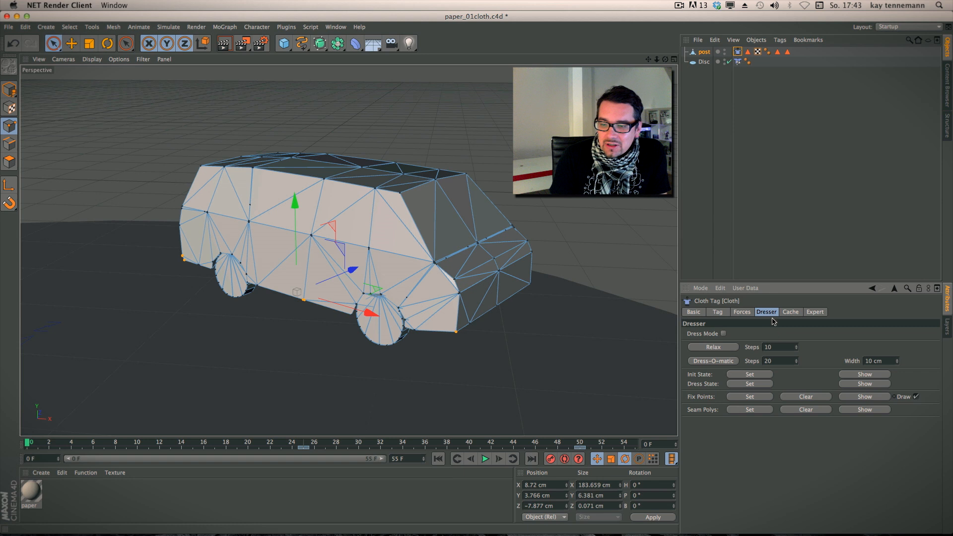
left_click(742, 313)
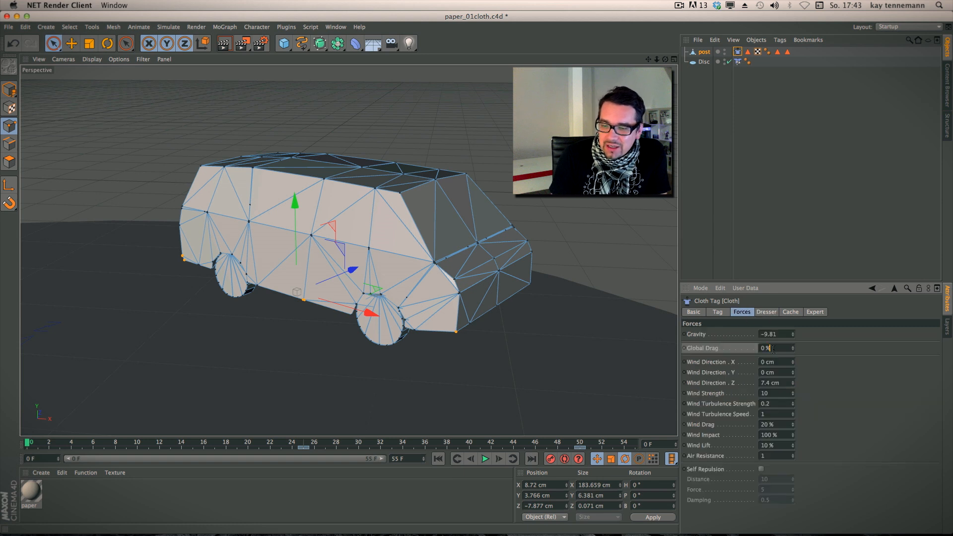
left_click_drag(785, 383, 802, 395)
type("00")
Calculate the cloth simulation cache and scrub the timeline to review the cached collapse
left_click(715, 314)
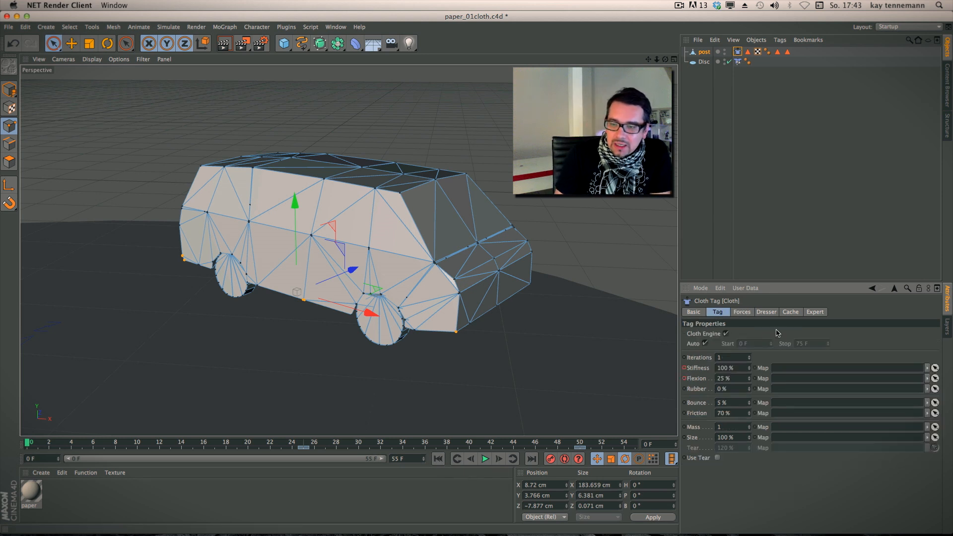
left_click(790, 312)
left_click(724, 347)
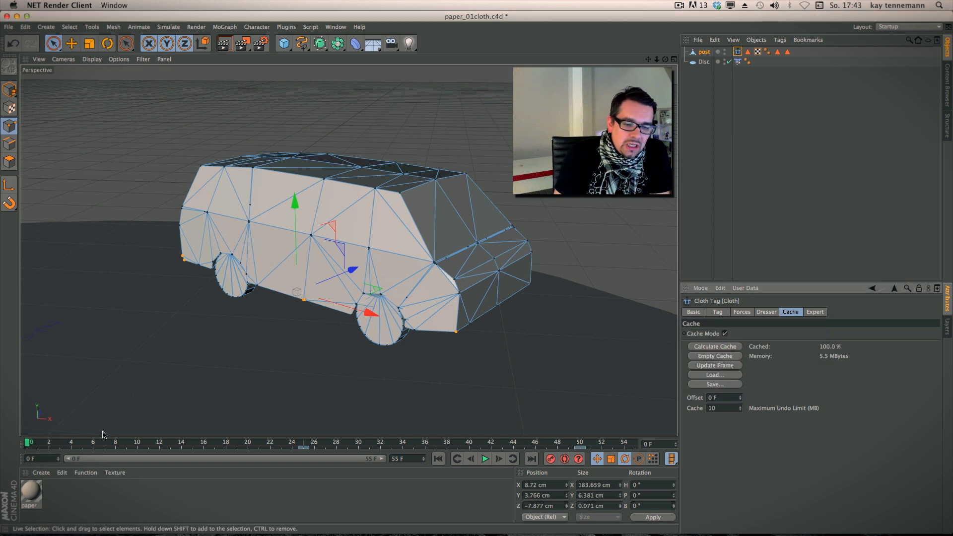
left_click_drag(29, 441, 2, 413)
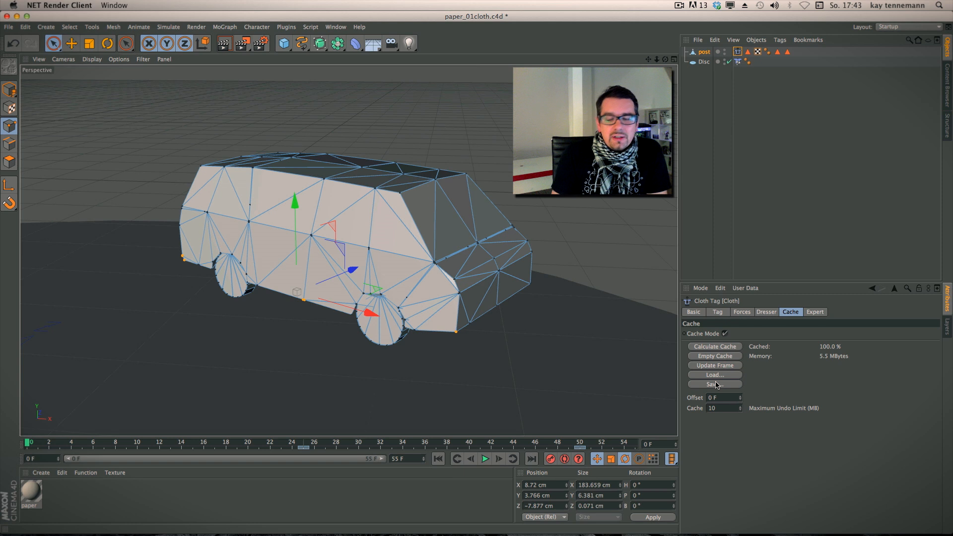
mouse_move(490, 535)
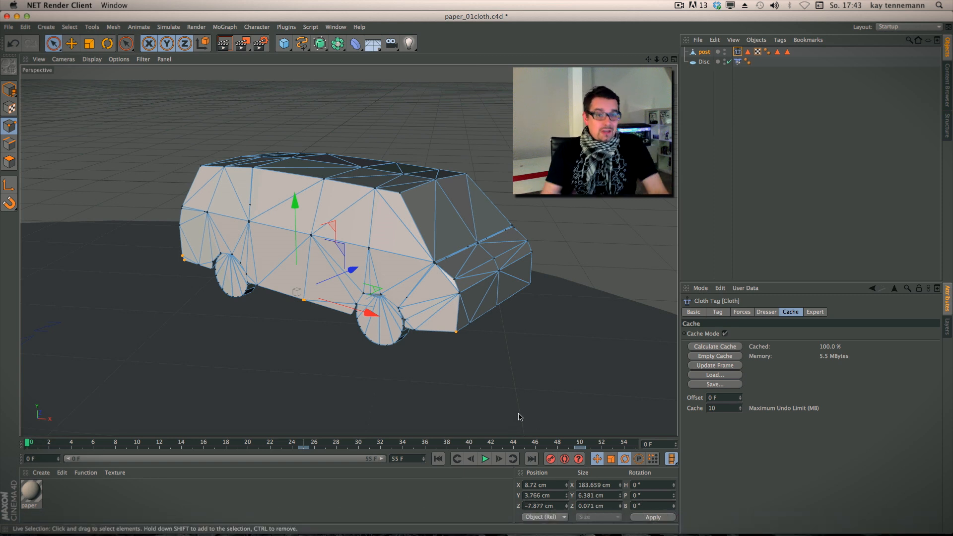
Examine the post object's animation tracks in the Timeline, close it, and deselect the object
left_click(704, 54)
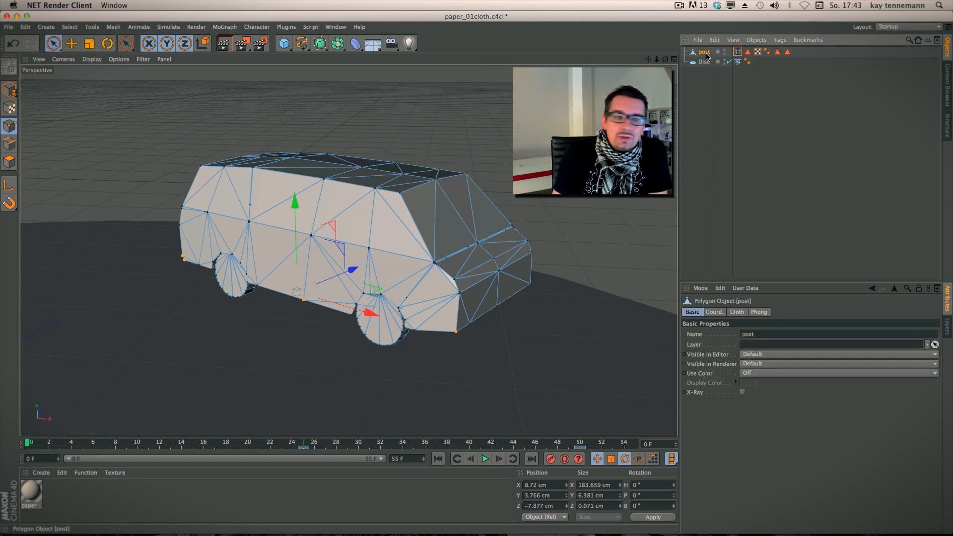
right_click(708, 55)
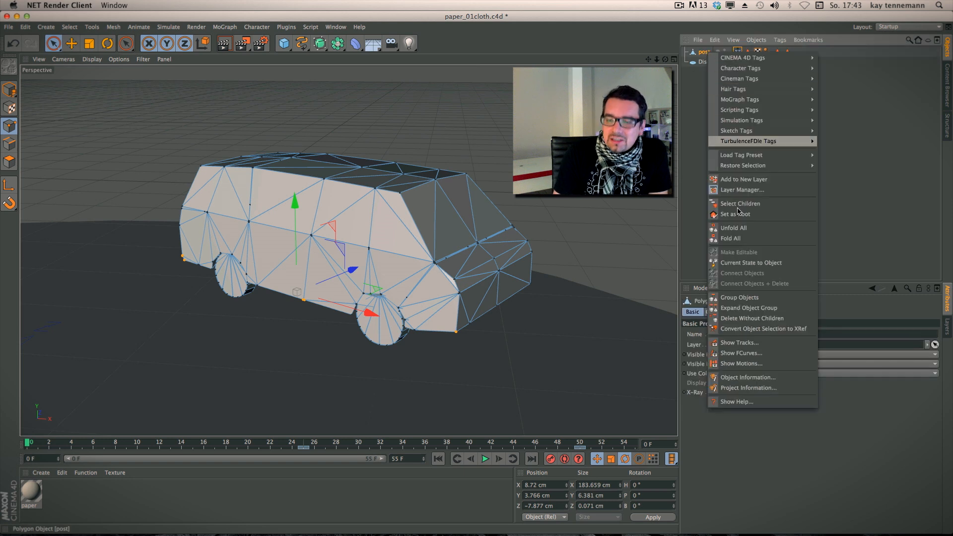
left_click(763, 351)
left_click_drag(195, 79, 200, 159)
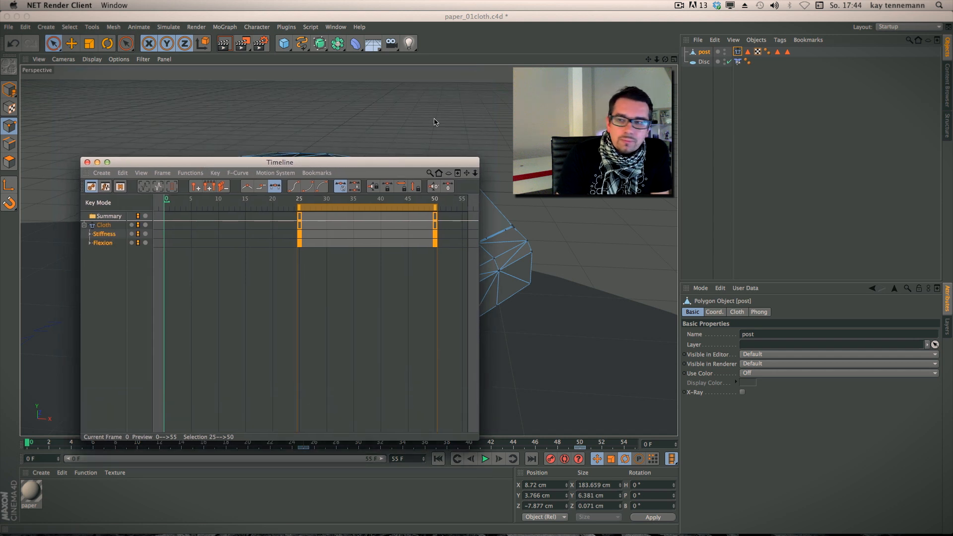
left_click(703, 54)
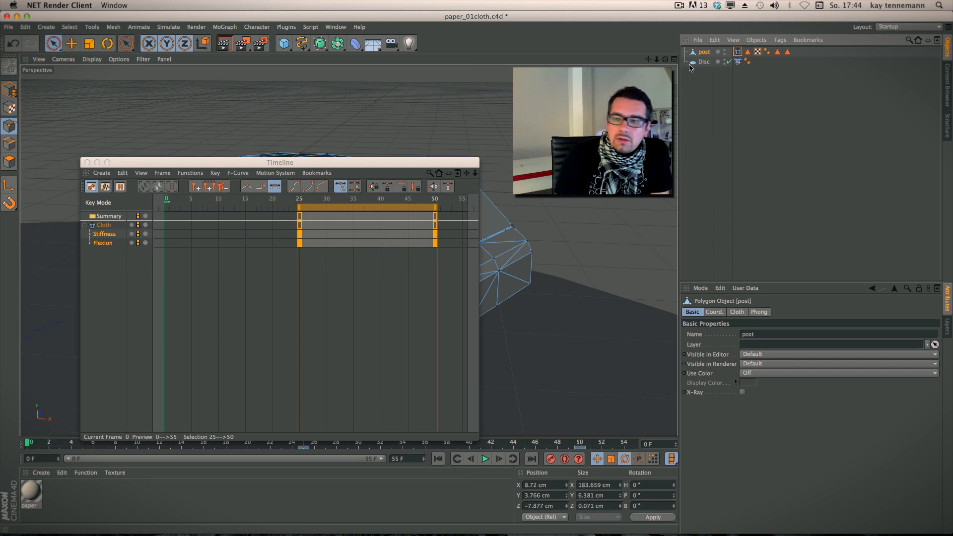
right_click(702, 53)
left_click(702, 53)
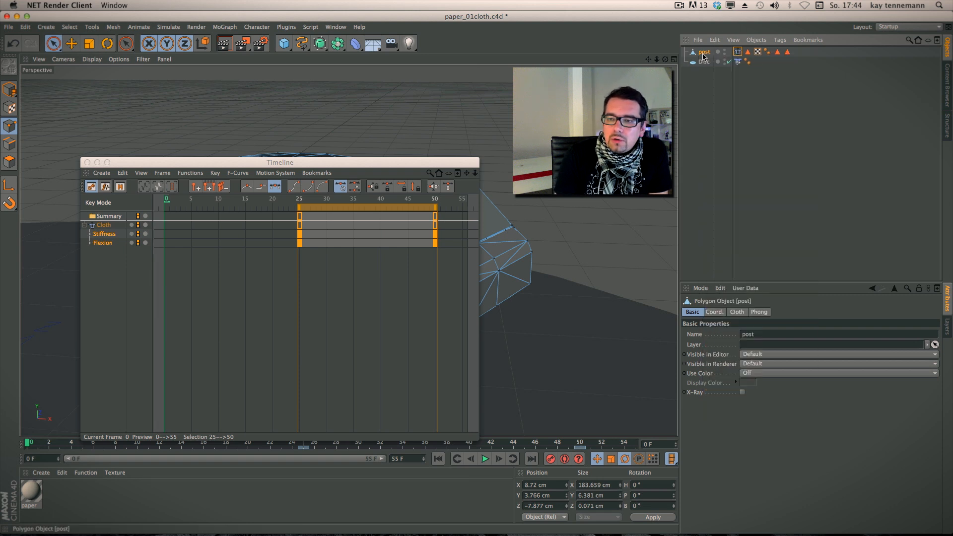
left_click(87, 163)
left_click(730, 69)
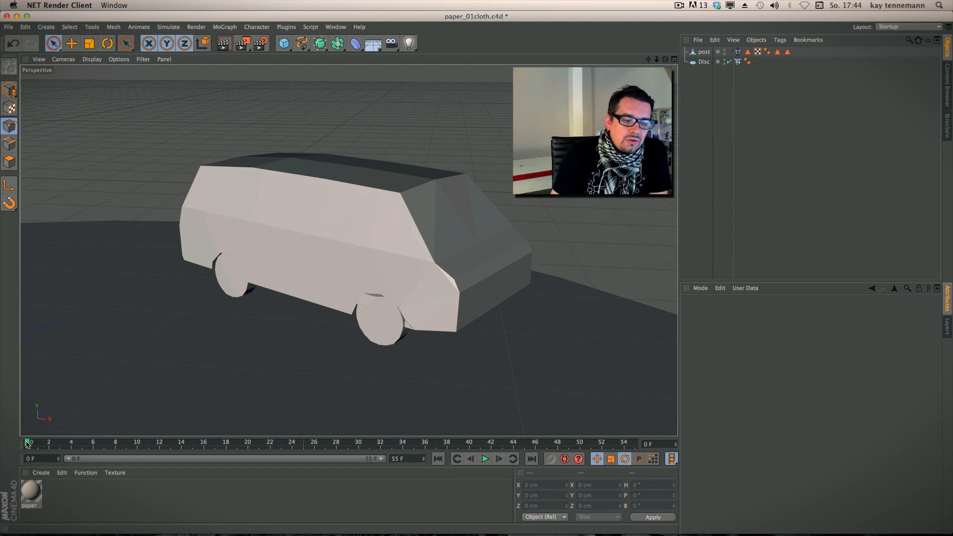
Open the Cappucino manager for the post object and enable PLA recording
left_click(256, 27)
mouse_move(254, 44)
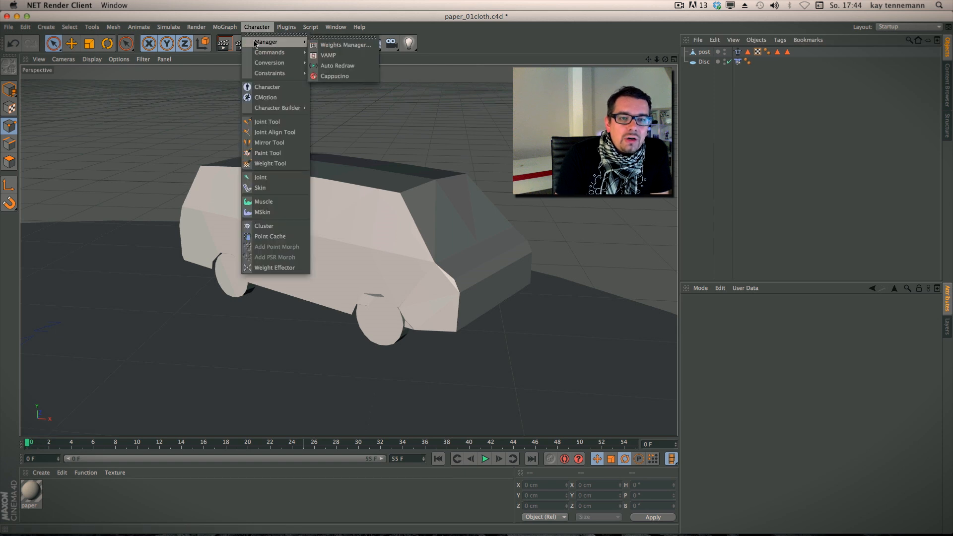
left_click(335, 76)
left_click_drag(348, 13, 603, 70)
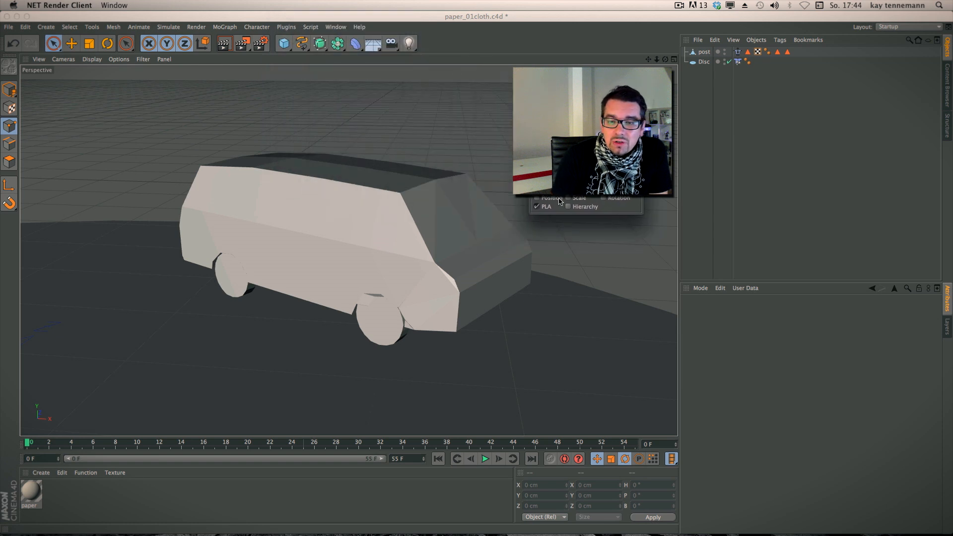
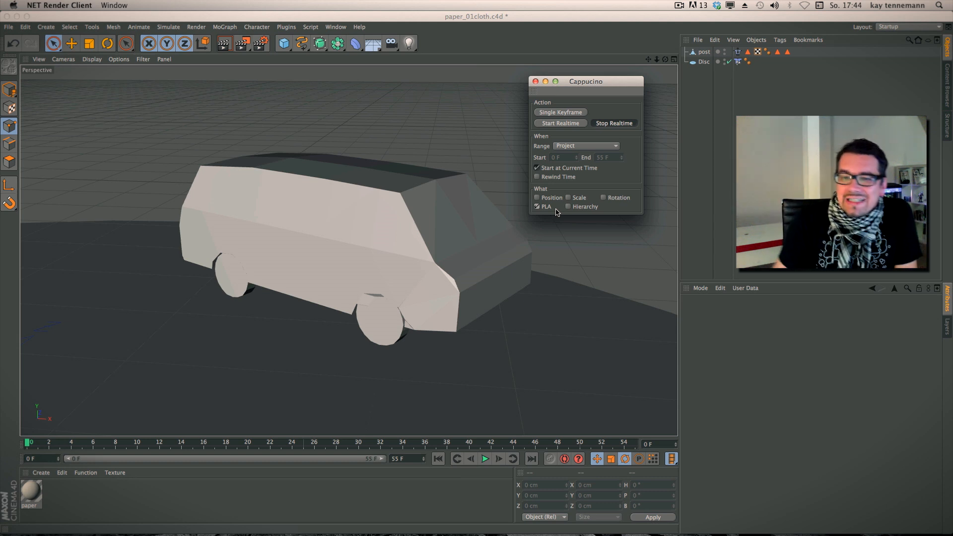
left_click(703, 52)
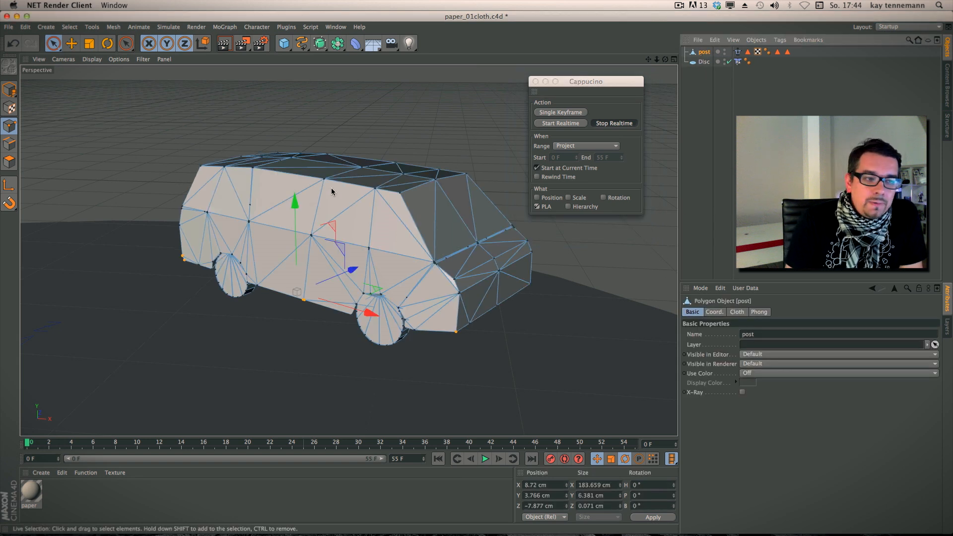
left_click(538, 209)
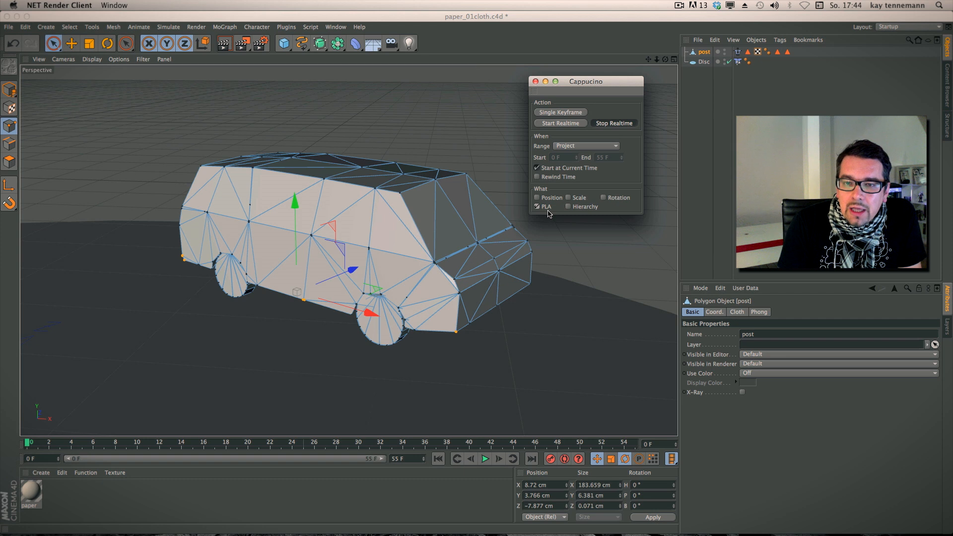
Switch to Model mode with post selected and record its cloth motion as PLA keyframes using Cappucino's realtime recording
left_click(548, 124)
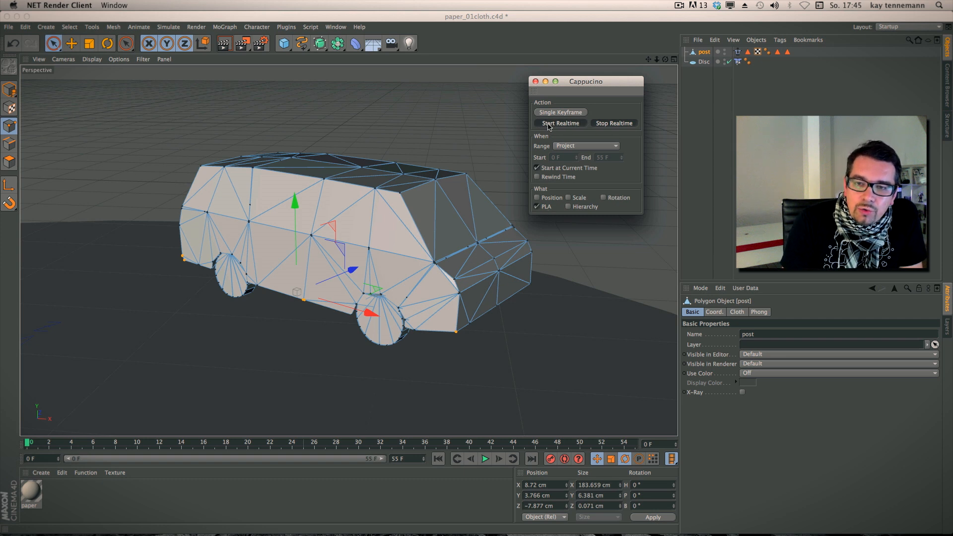
left_click(514, 137)
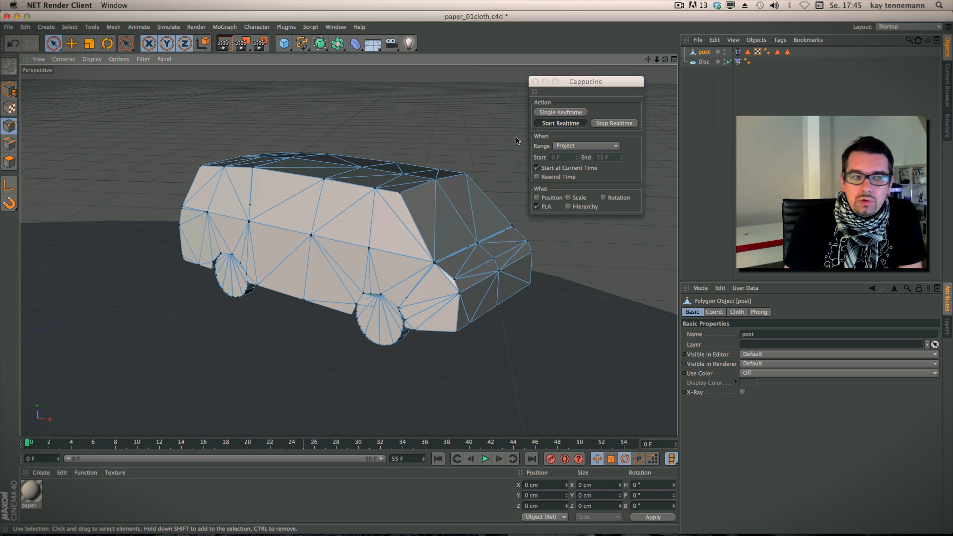
key("e")
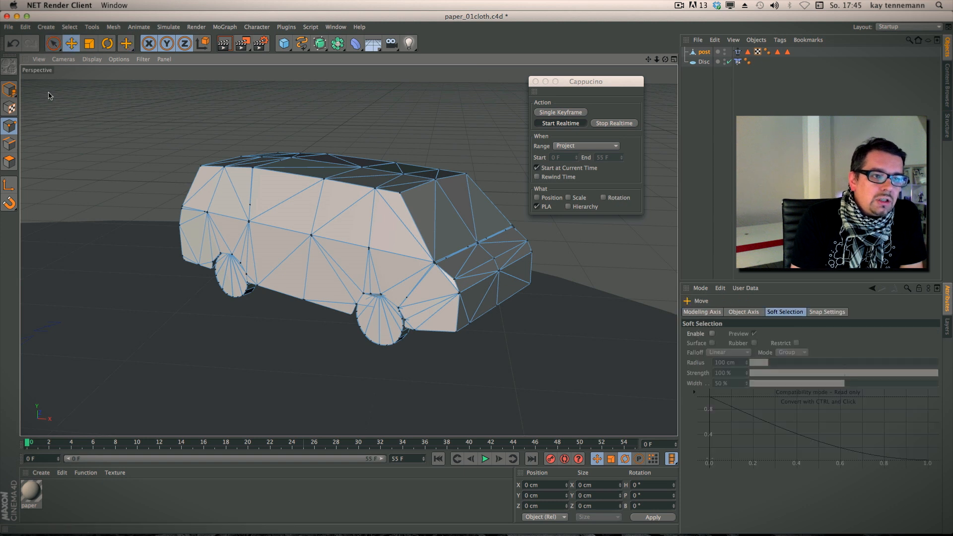
left_click(9, 89)
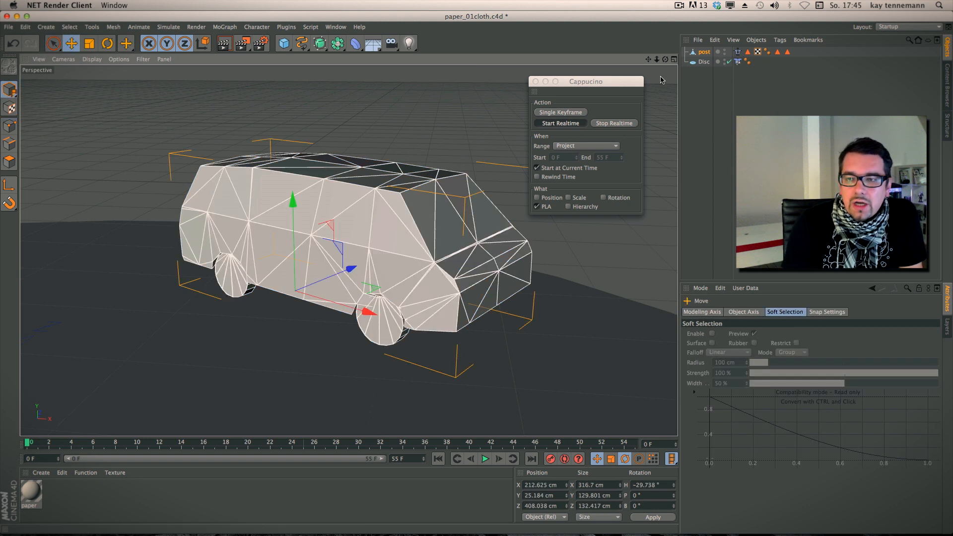
left_click(703, 52)
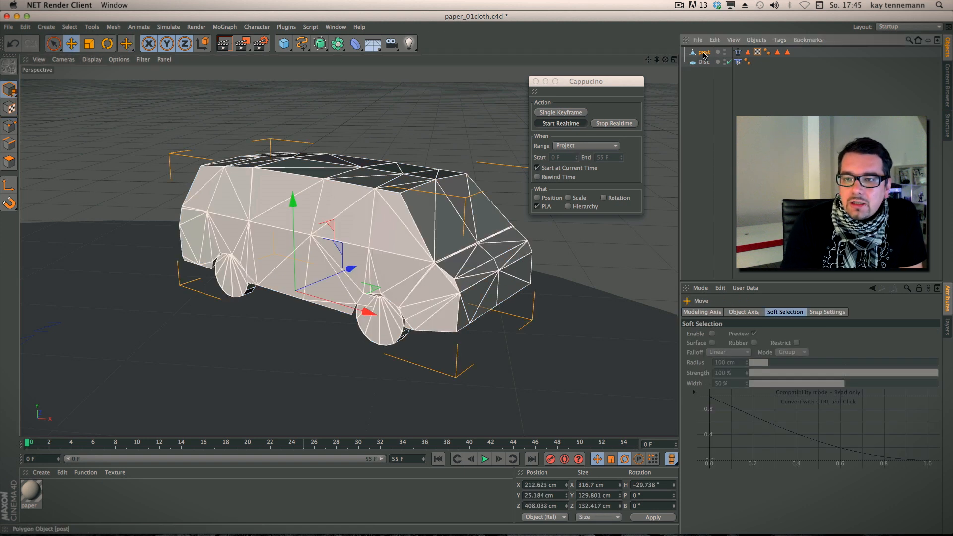
left_click(564, 124)
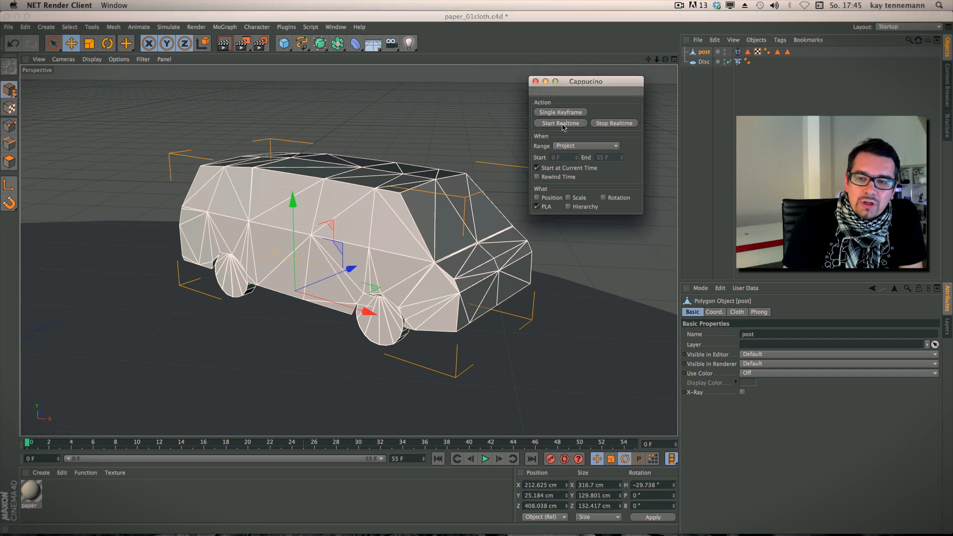
left_click(496, 128)
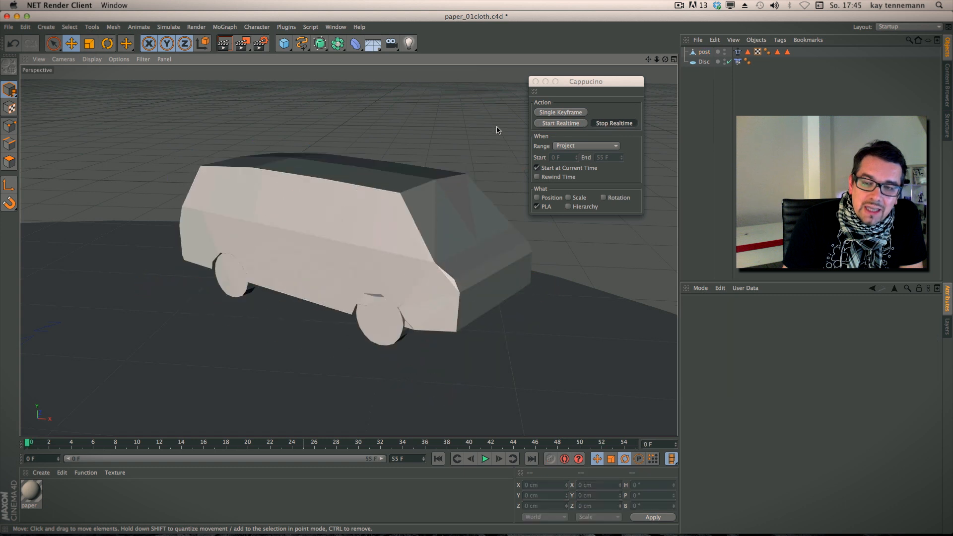
Examine the post object's recorded PLA track in the Timeline and close it
left_click(704, 53)
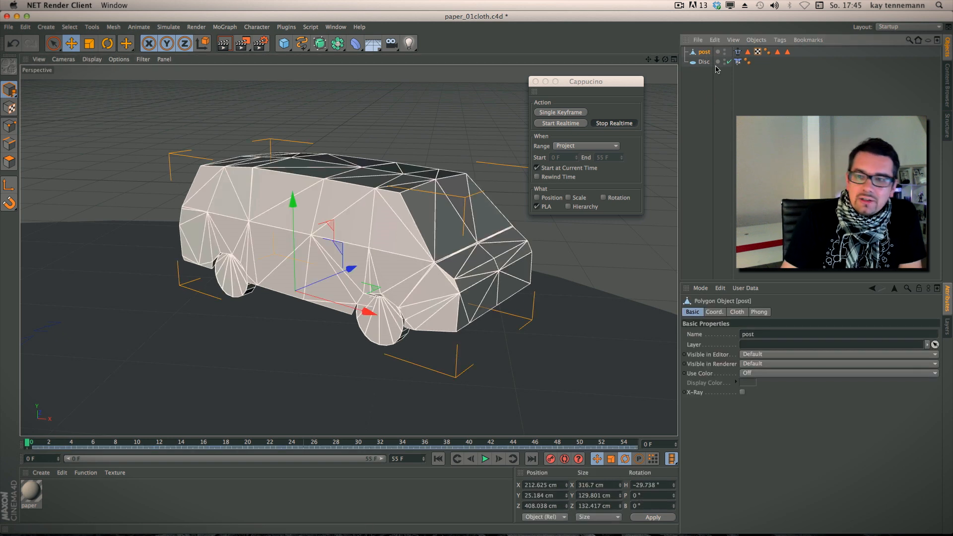
right_click(707, 62)
left_click(737, 343)
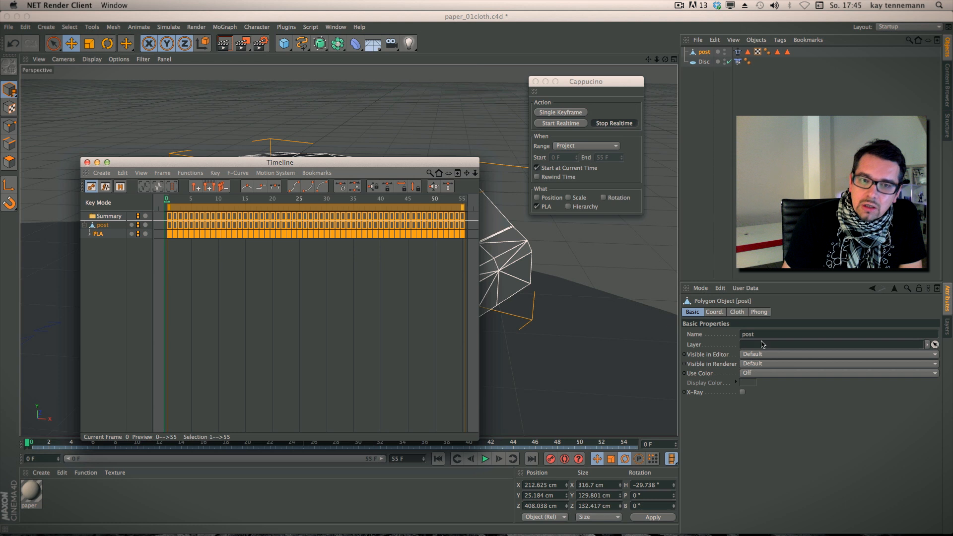
left_click(87, 163)
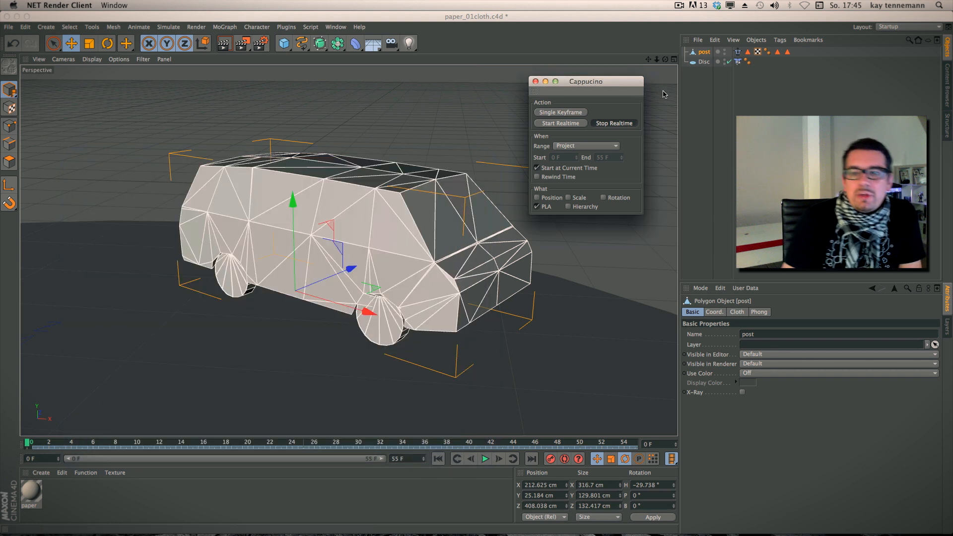
Delete the Disc and the post object's Cloth tag, close Cappucino, and play back the recorded point animation
left_click(704, 62)
key("Delete")
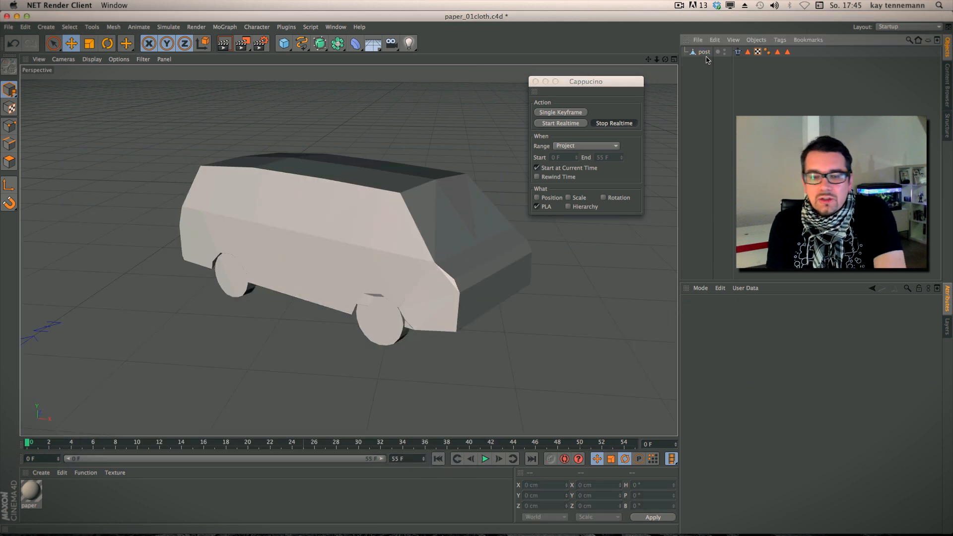
left_click(737, 52)
key("Delete")
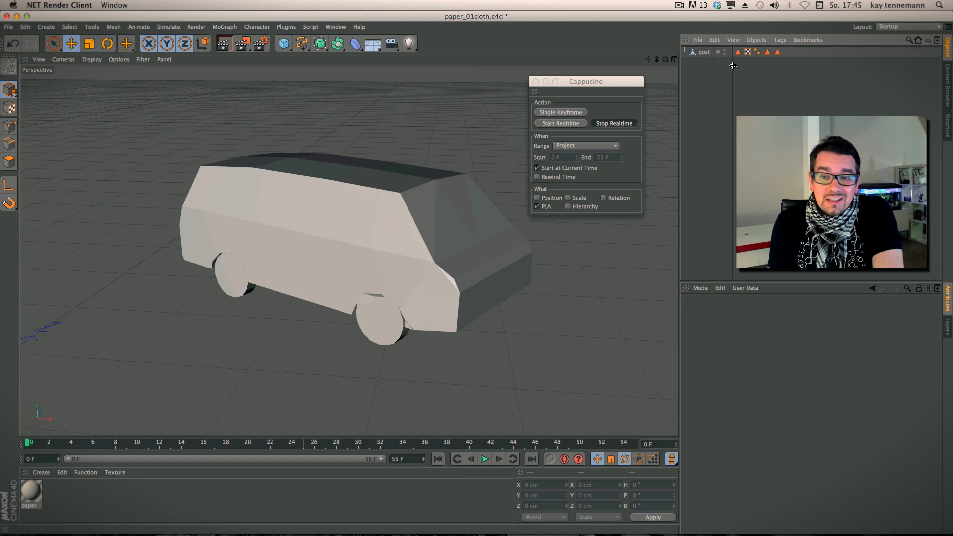
left_click(535, 81)
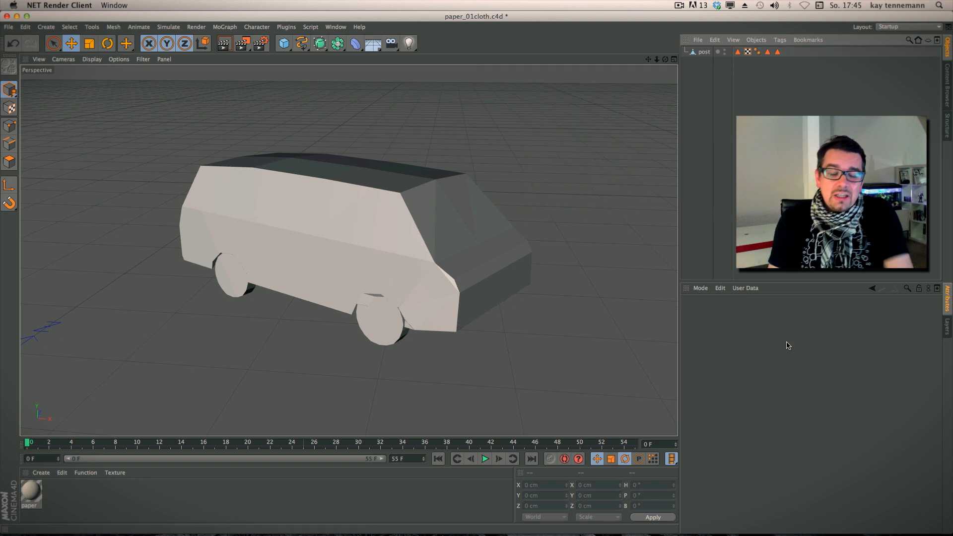
left_click(485, 459)
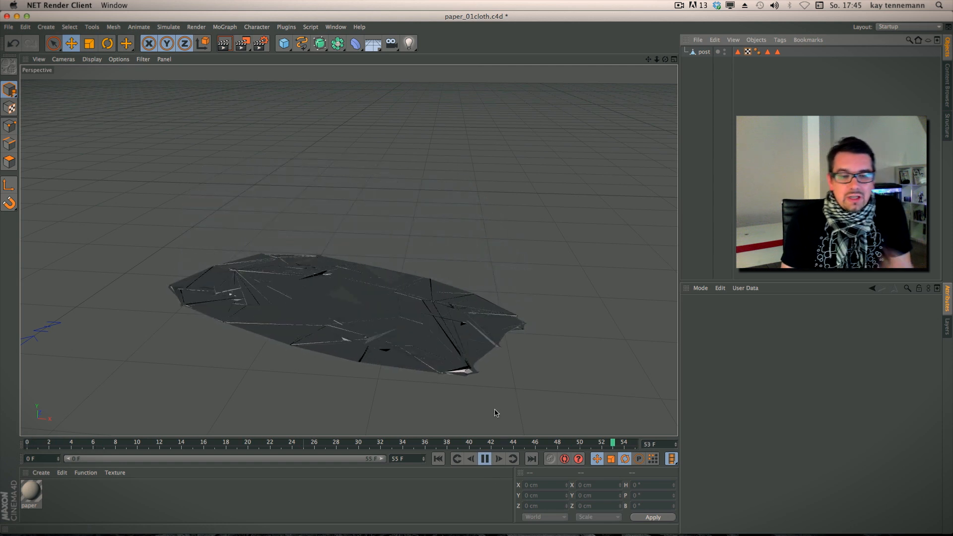
Stop the playback, scrub the animation to frame 35, and switch the post object to Points mode
left_click(485, 459)
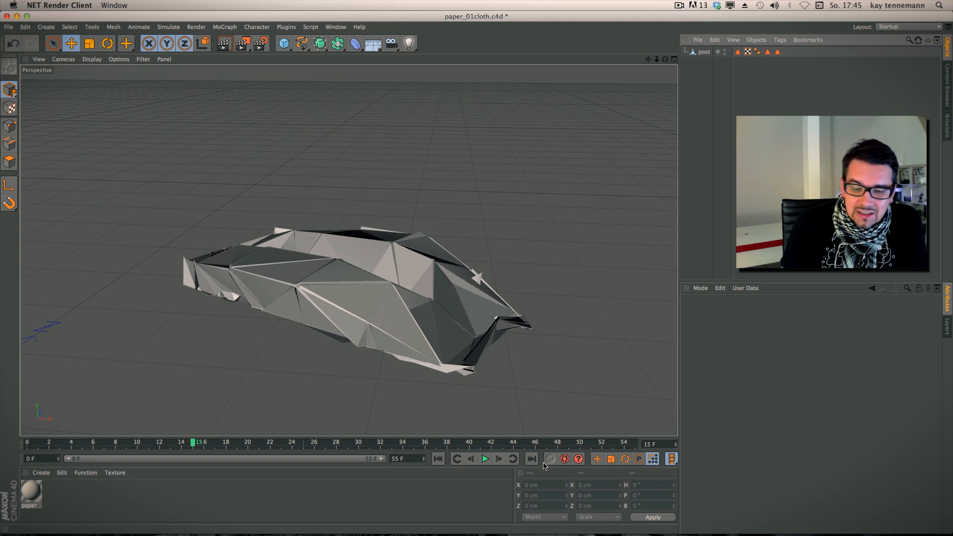
left_click(485, 458)
left_click_drag(489, 443, 584, 437)
left_click_drag(443, 441, 414, 442)
left_click(9, 126)
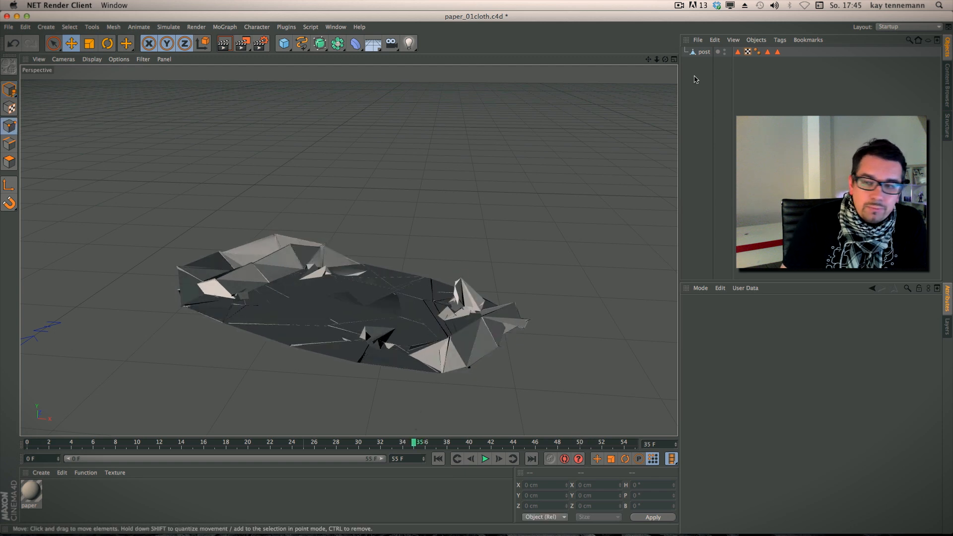
left_click(703, 52)
Raise the top points of the crumpled front peak to about Y 31.8 cm and record a PLA key at frame 35
right_click_drag(325, 292, 400, 290, "alt")
left_click_drag(400, 289, 466, 269, "alt")
left_click_drag(470, 217, 454, 229, "alt")
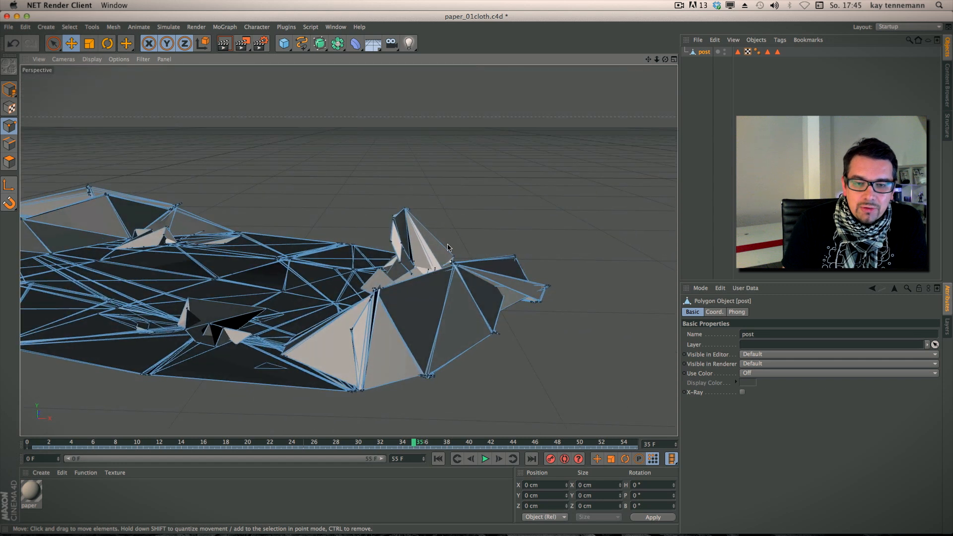
key("9")
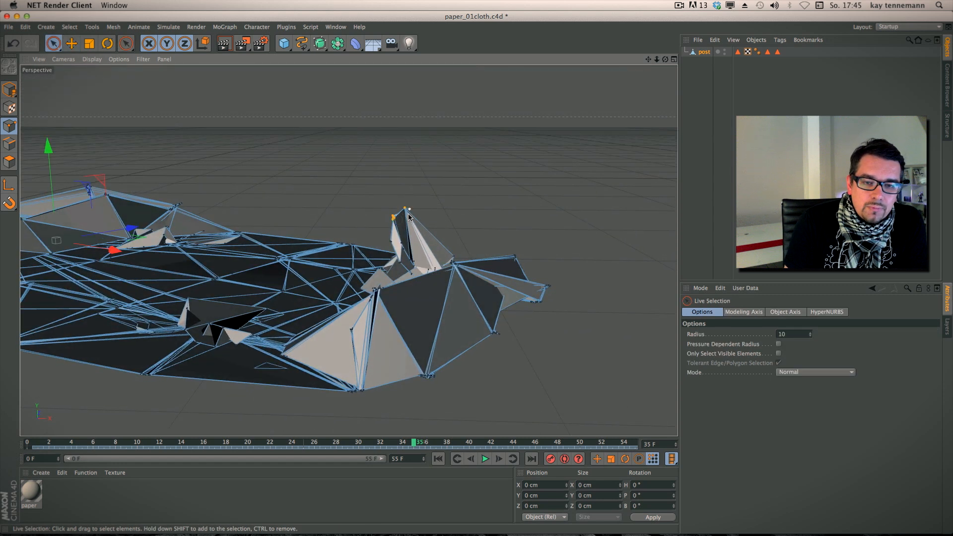
left_click(406, 210)
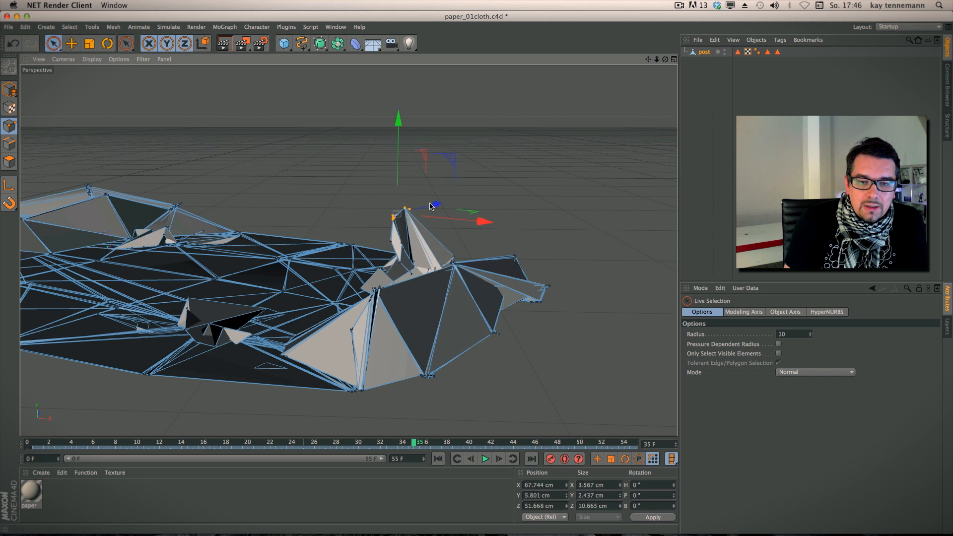
left_click_drag(401, 124, 391, 18)
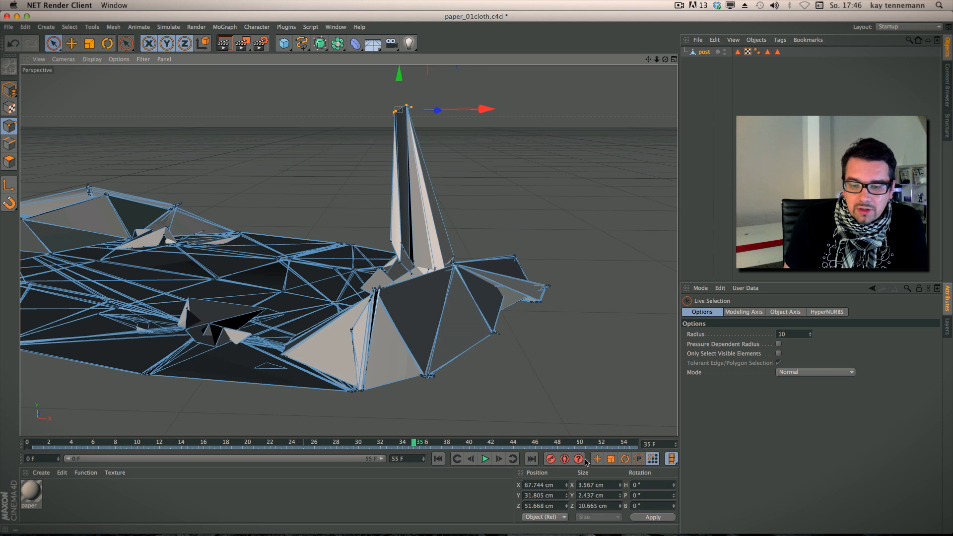
left_click(551, 459)
Play back the edited point animation from the start and scrub to the last frame
right_click_drag(557, 352, 498, 401, "alt")
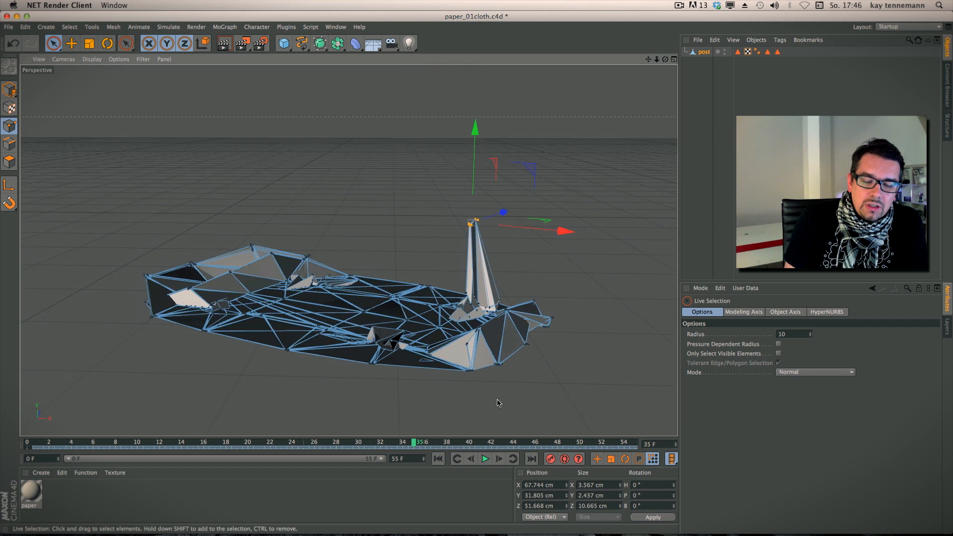
left_click(440, 458)
left_click(485, 458)
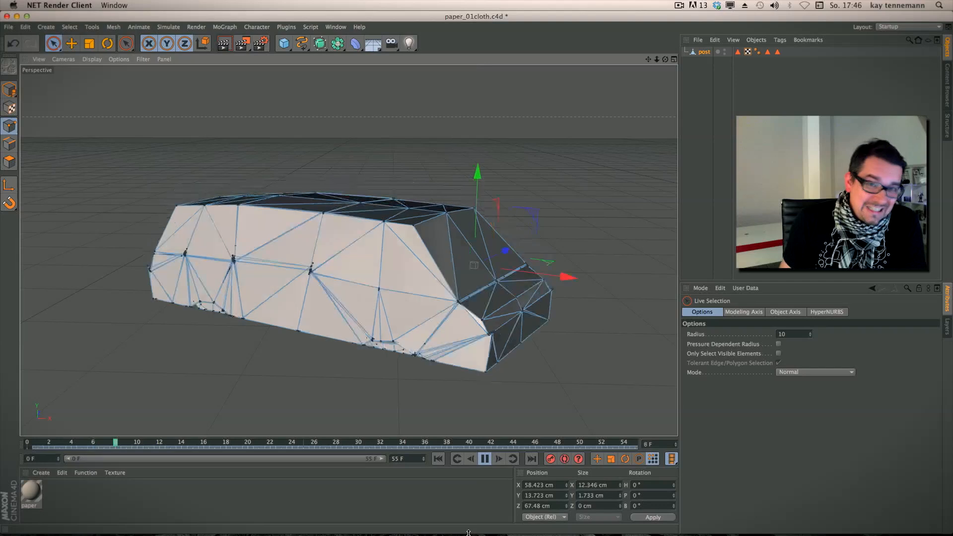
left_click(486, 458)
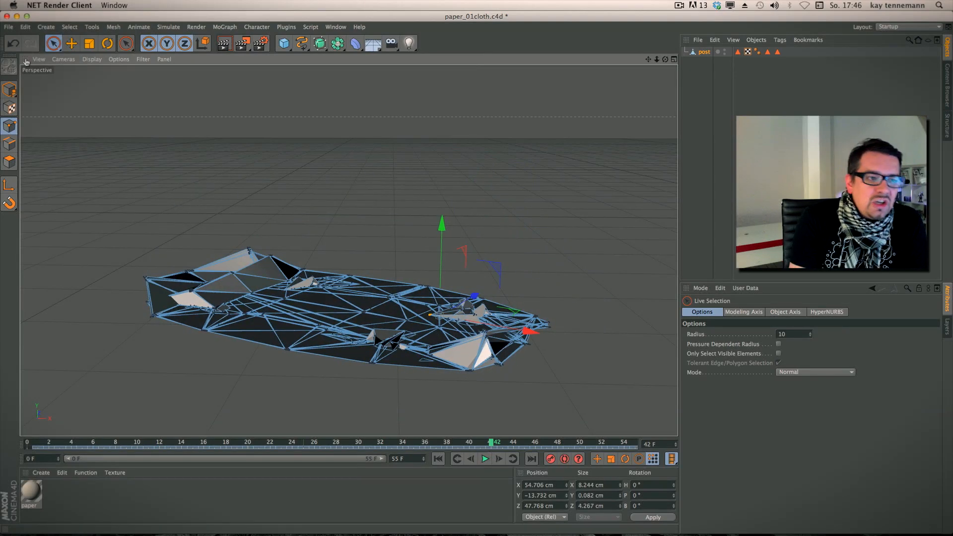
left_click_drag(491, 443, 640, 449)
Try a Timeline frame range starting at -1 for the PLA track, then close the Timeline and play the animation
right_click(706, 53)
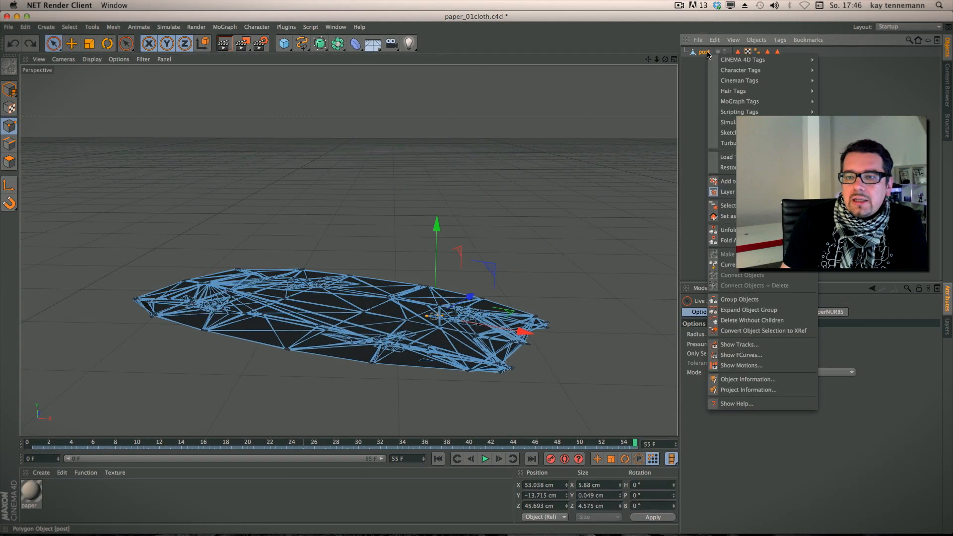
left_click(759, 347)
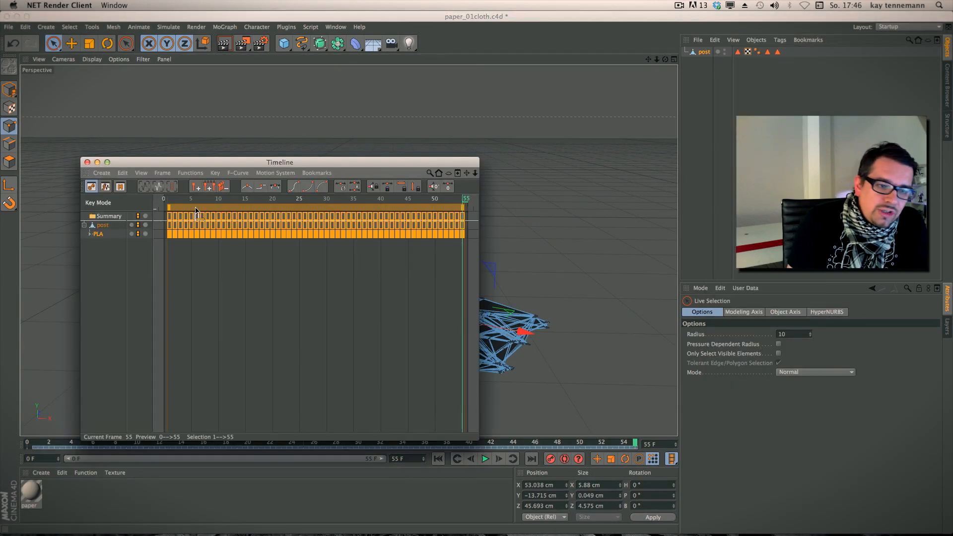
left_click(99, 233)
left_click(163, 174)
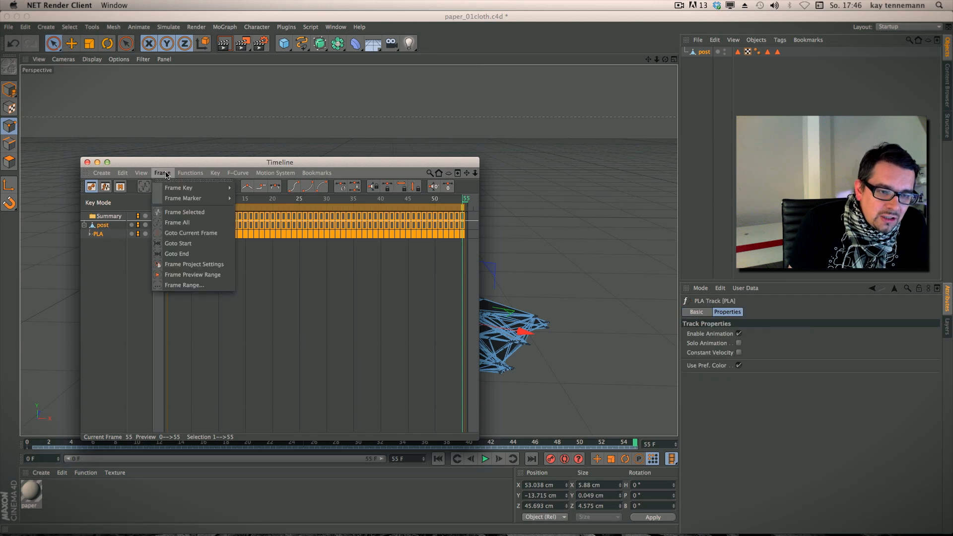
left_click(184, 285)
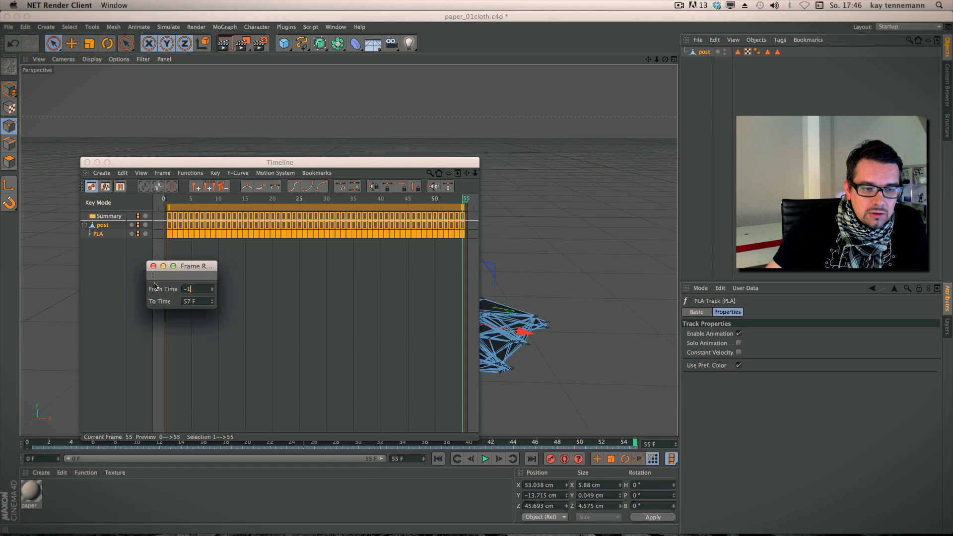
key("Return")
left_click(153, 265)
left_click(87, 163)
left_click(437, 459)
left_click(485, 459)
left_click(485, 459)
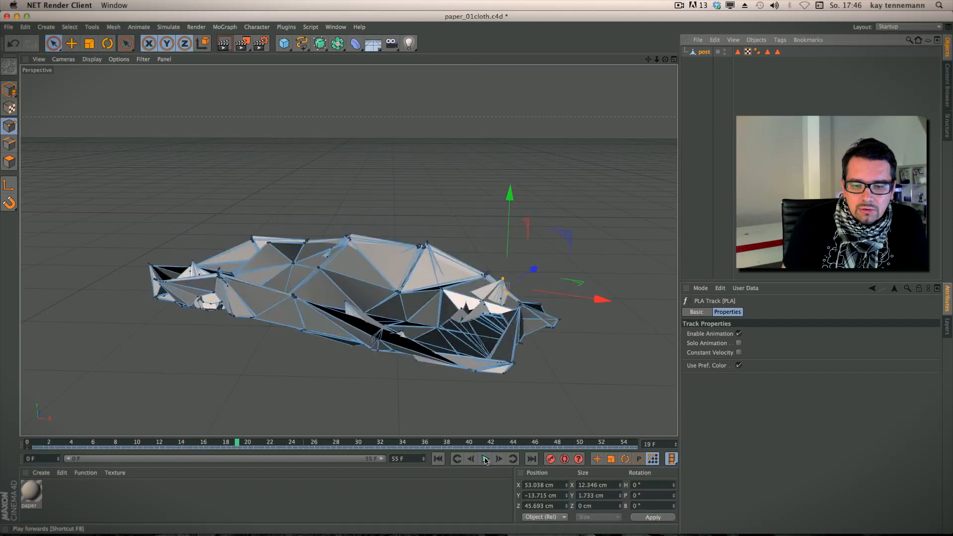
Reverse all PLA keys of the post object in the Timeline using Move/Scale with a scale of -1
right_click(701, 53)
left_click(722, 344)
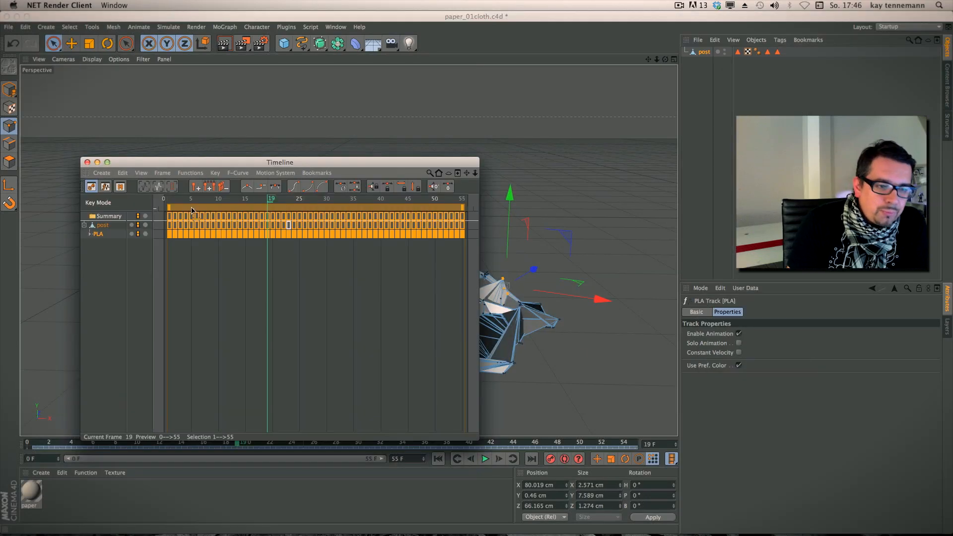
left_click(163, 174)
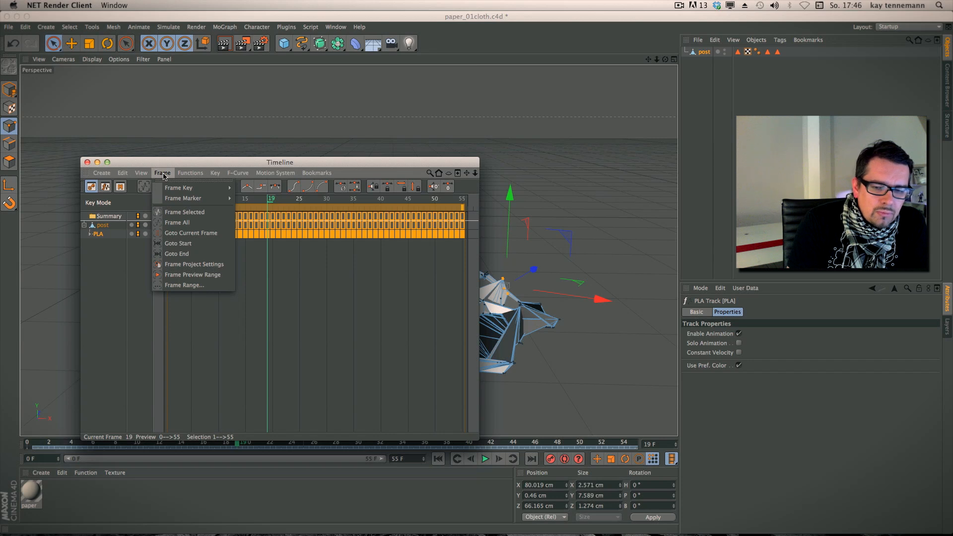
mouse_move(144, 175)
mouse_move(189, 173)
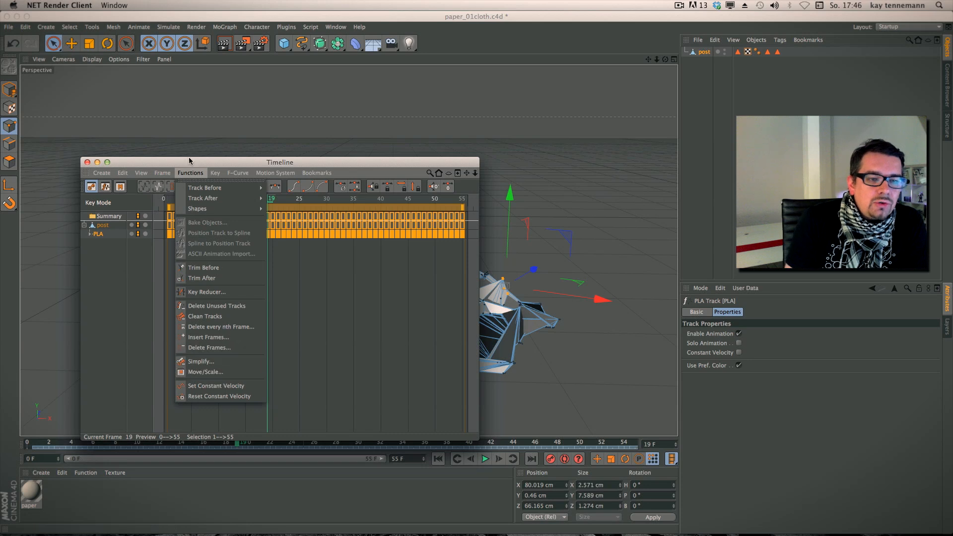
left_click(218, 374)
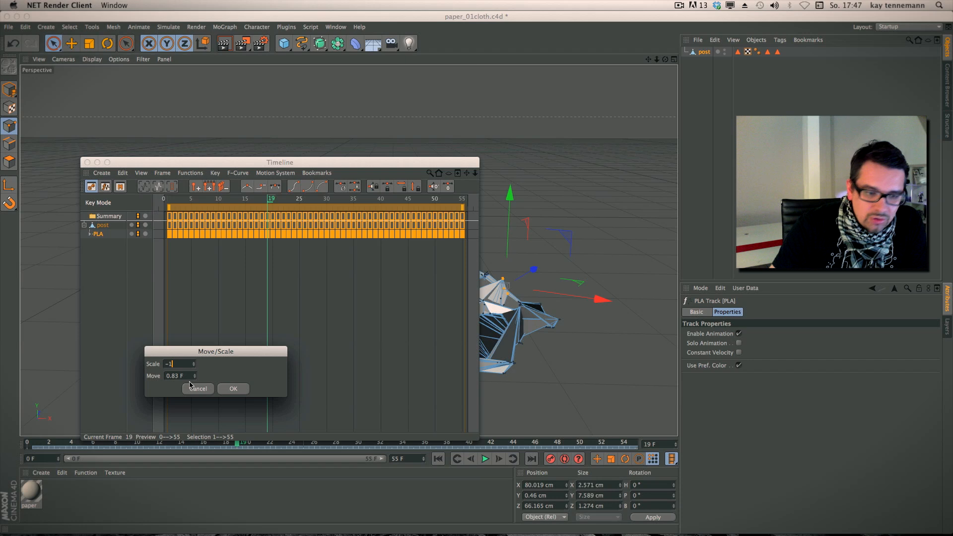
left_click(240, 390)
Shift the reversed PLA keys to span frames 0 to 54, close the Timeline, and return to frame 0
left_click_drag(163, 208, 445, 218)
left_click(407, 268)
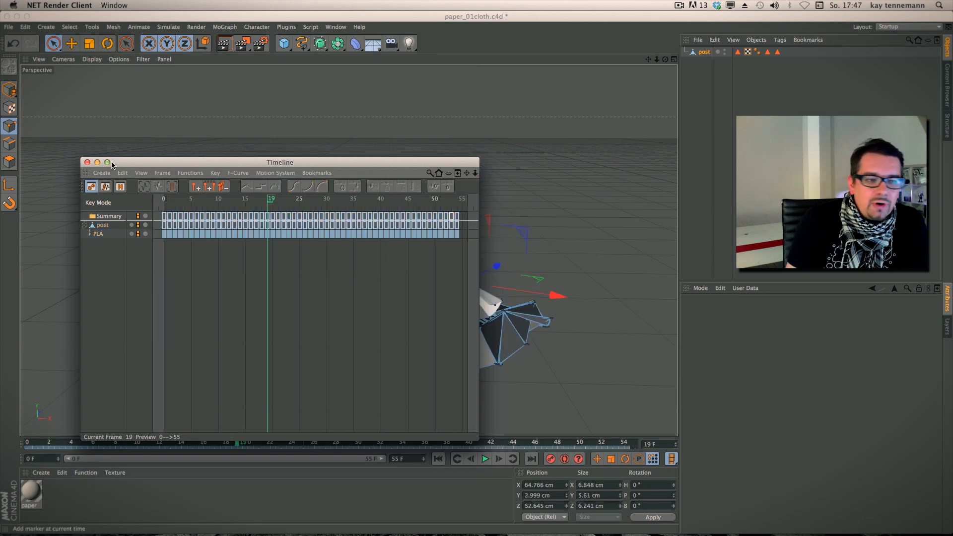
left_click(102, 235)
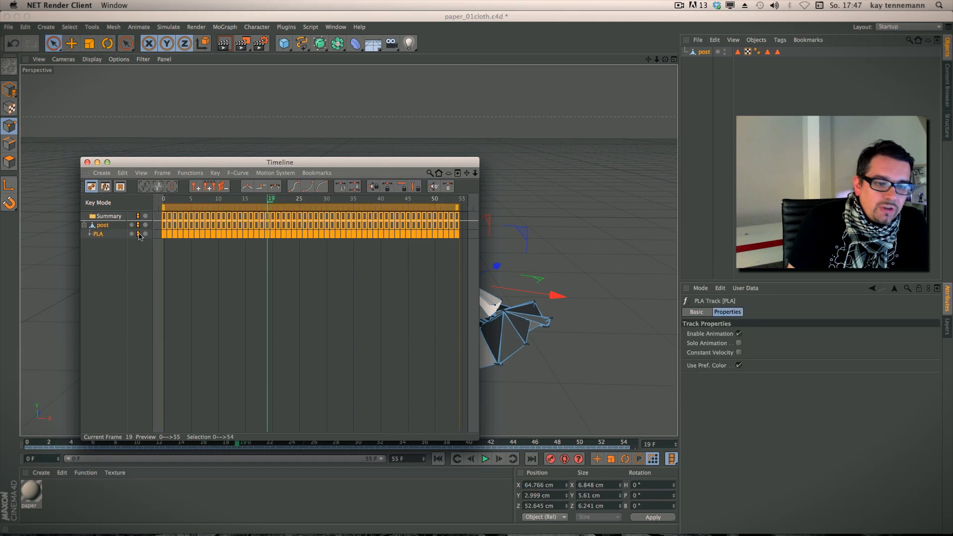
left_click(446, 453)
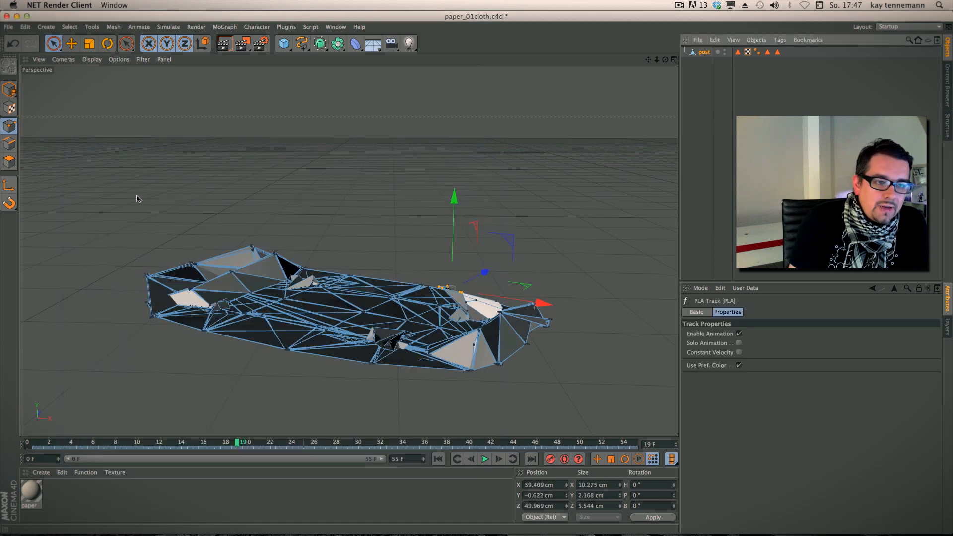
left_click(438, 459)
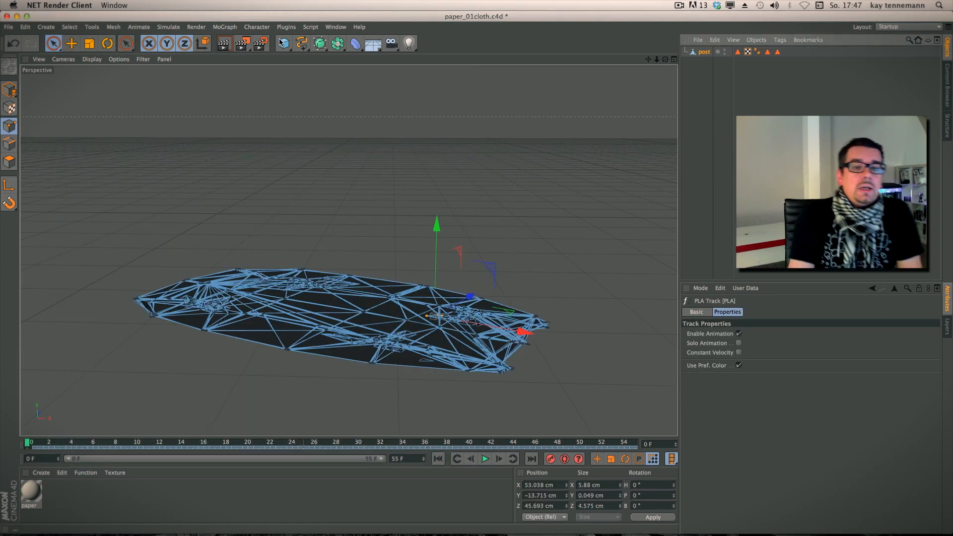
Add a Disc as the ground and scale it up to about 2432 cm across, well beyond the flattened van
left_click_drag(284, 43, 302, 44)
left_click(318, 75)
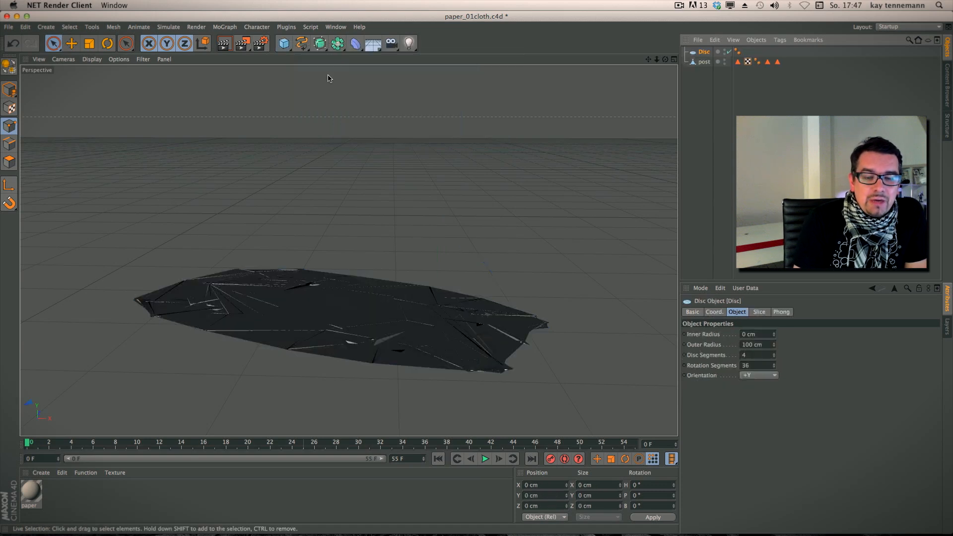
left_click(673, 58)
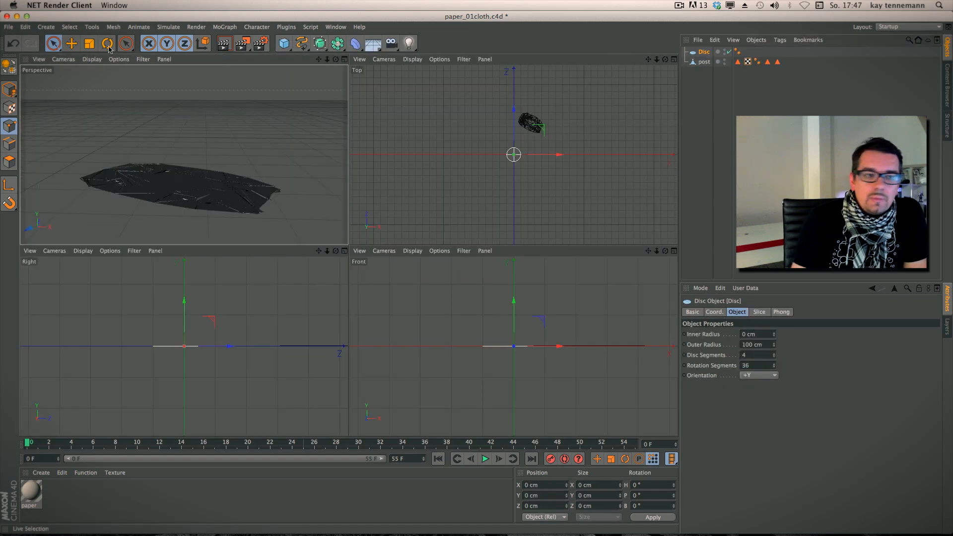
key("t")
left_click_drag(472, 197, 557, 171)
left_click_drag(501, 197, 626, 183)
left_click(344, 59)
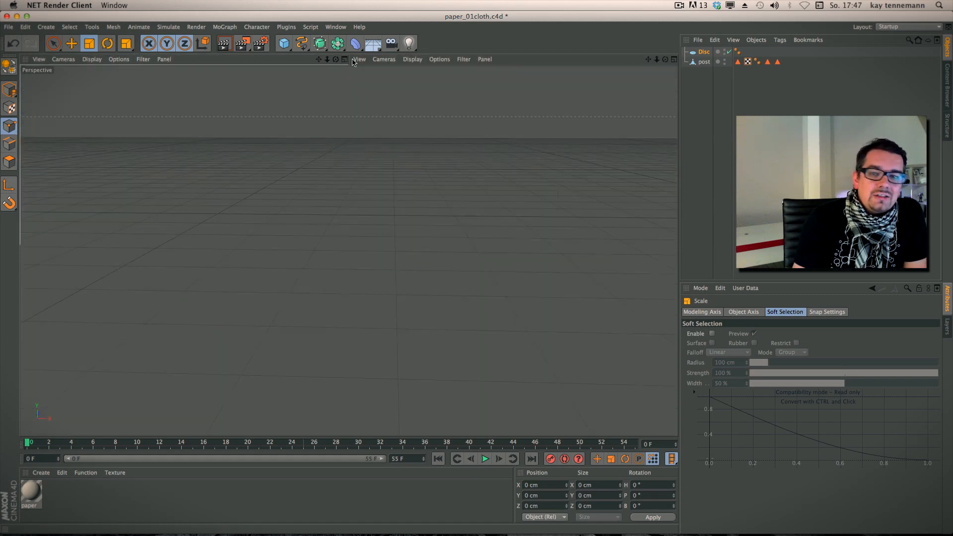
Restrict movement to the Y axis in Model mode, raise the Disc by about 2.1 cm, and deselect it
left_click(70, 43)
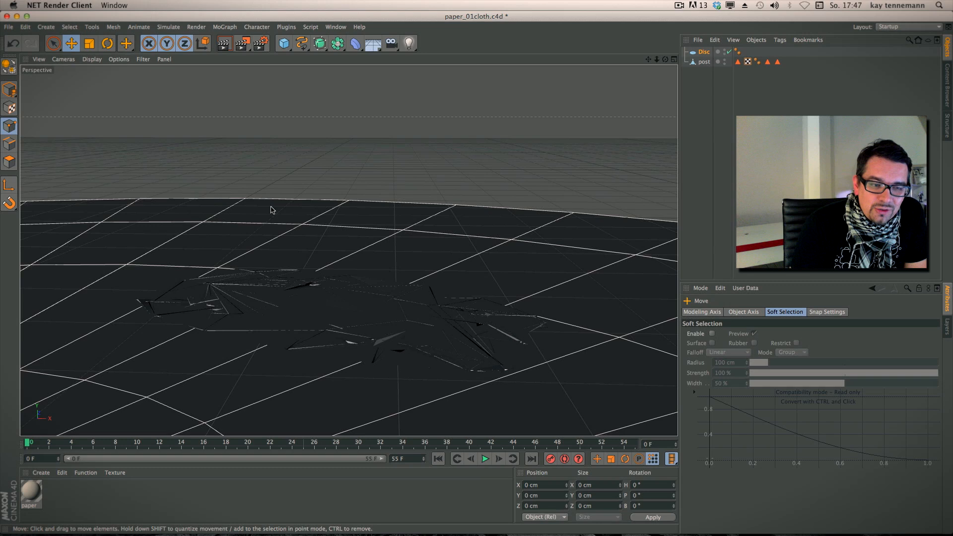
left_click(148, 43)
left_click(185, 43)
left_click(9, 90)
left_click_drag(165, 228, 166, 217)
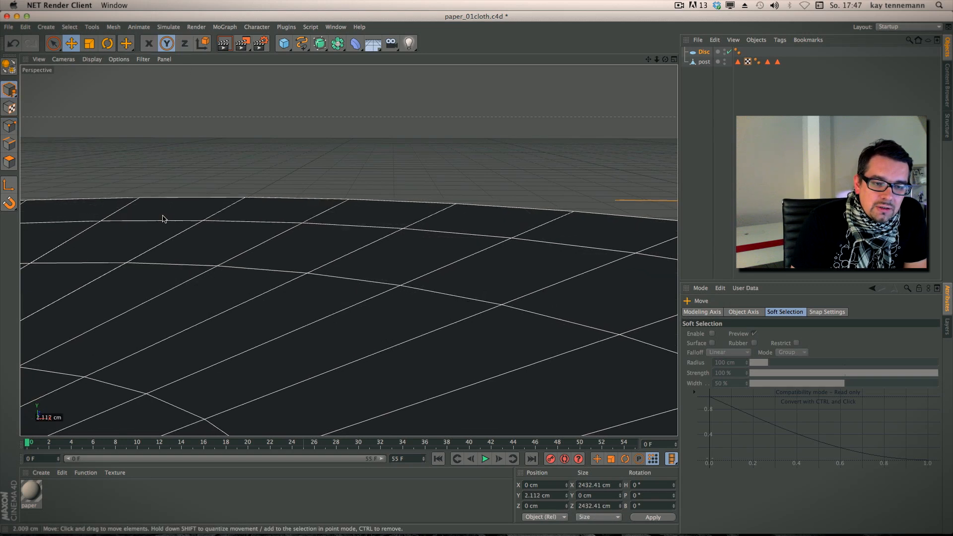
left_click(695, 124)
Extend the project length and preview range to 75 frames and play the reversed animation on the Disc
left_click(485, 458)
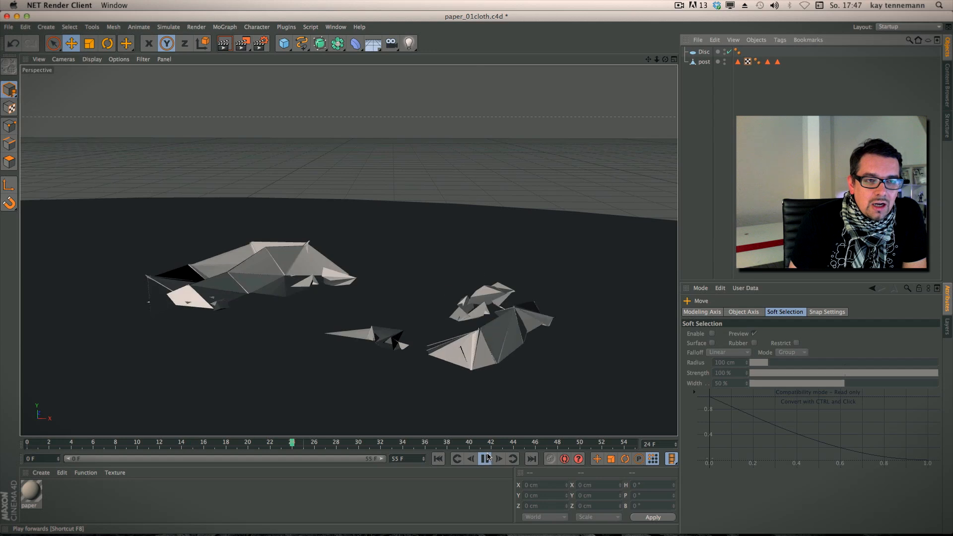
left_click(485, 461)
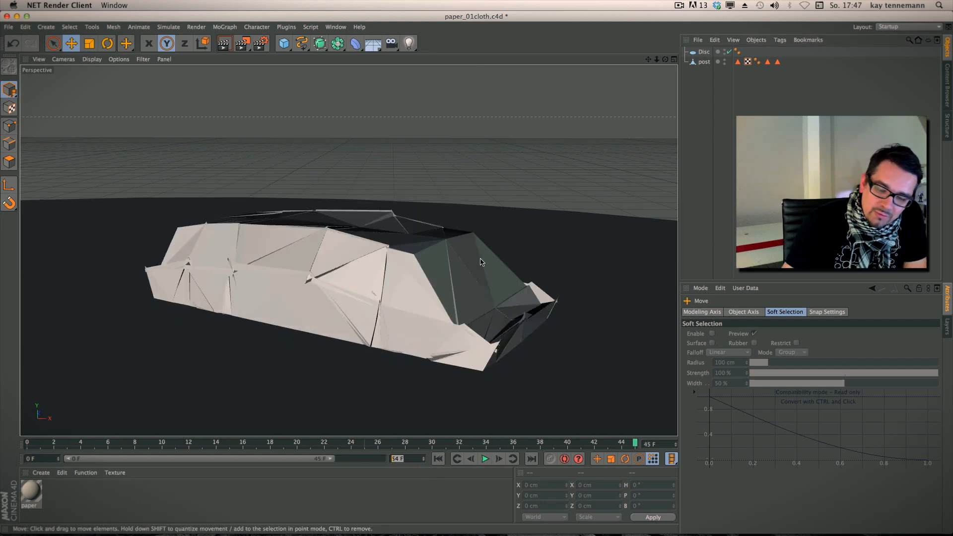
type("5")
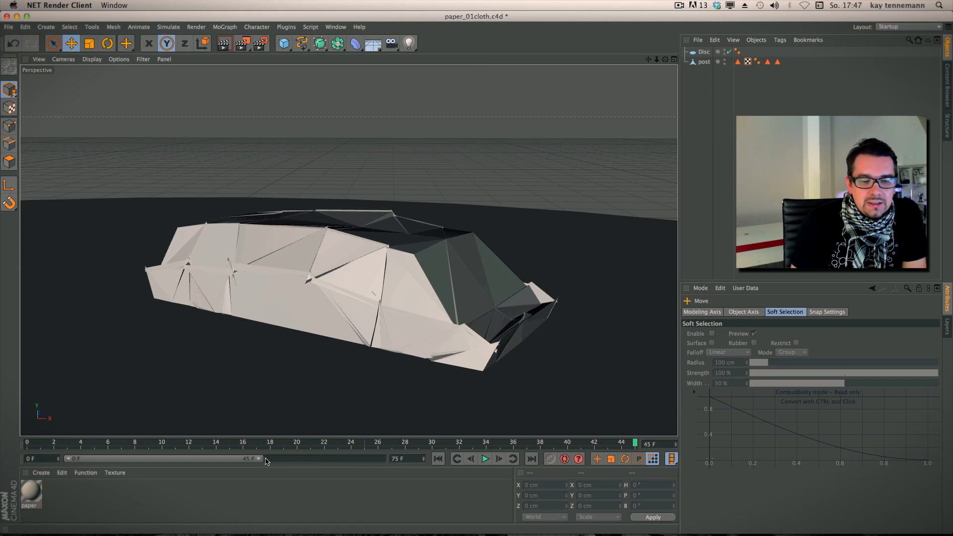
key("Return")
left_click(459, 460)
left_click(485, 459)
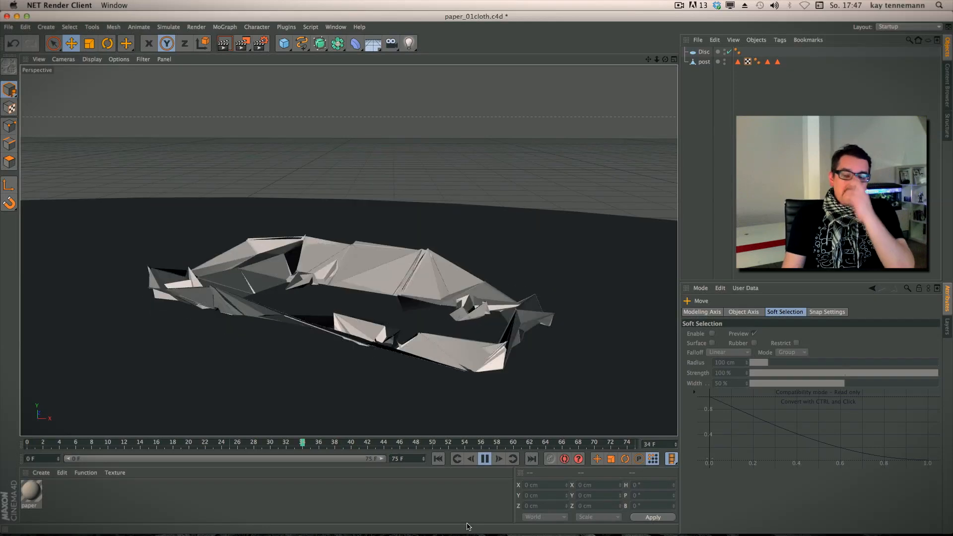
left_click(485, 459)
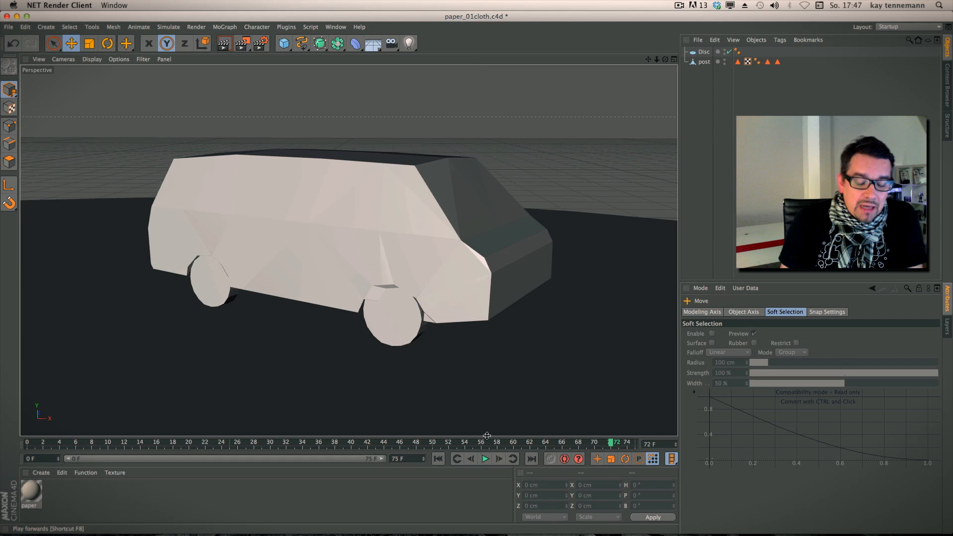
Show the animation tracks of the post object in the Timeline, examine its PLA keys and close the Timeline
left_click_drag(394, 318, 416, 312, "alt")
right_click_drag(417, 309, 412, 305, "alt")
left_click_drag(412, 305, 415, 296, "alt")
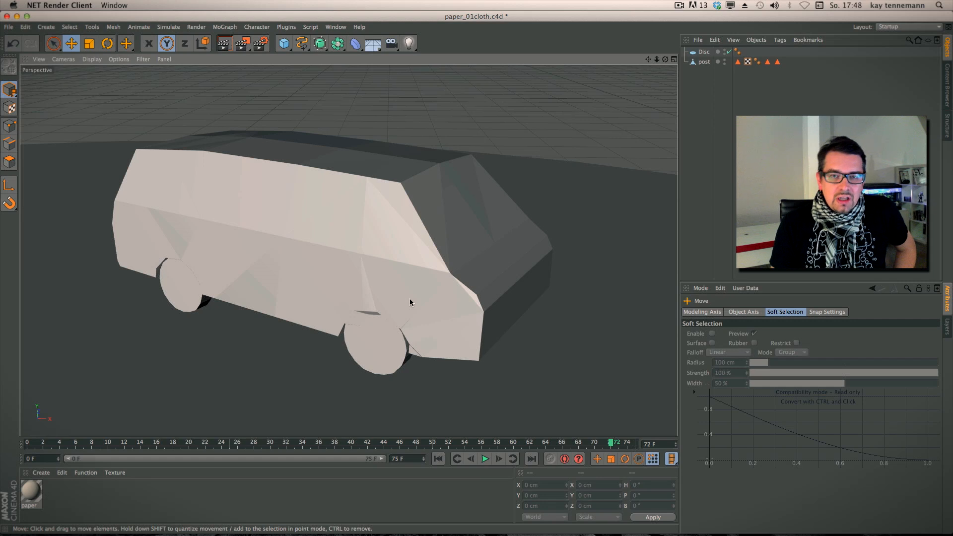
right_click(706, 62)
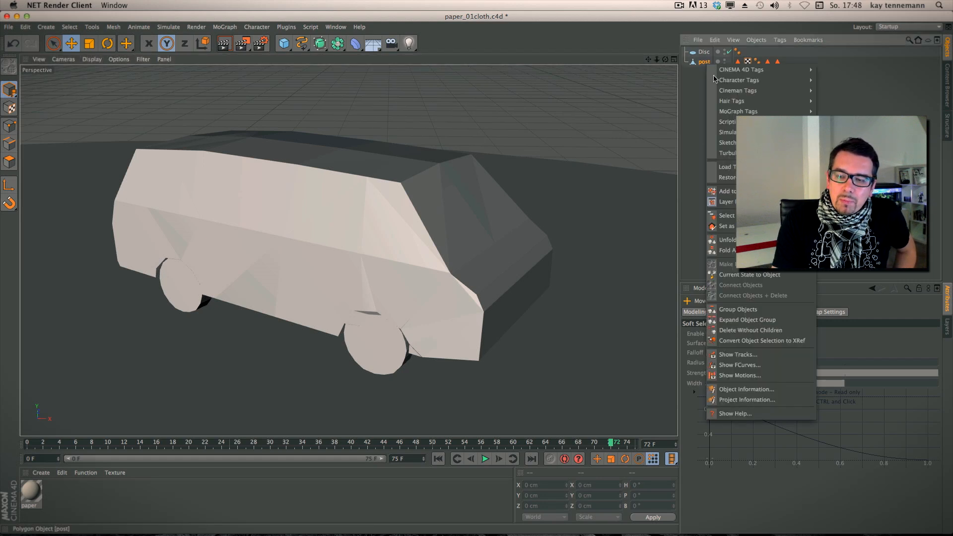
left_click(782, 355)
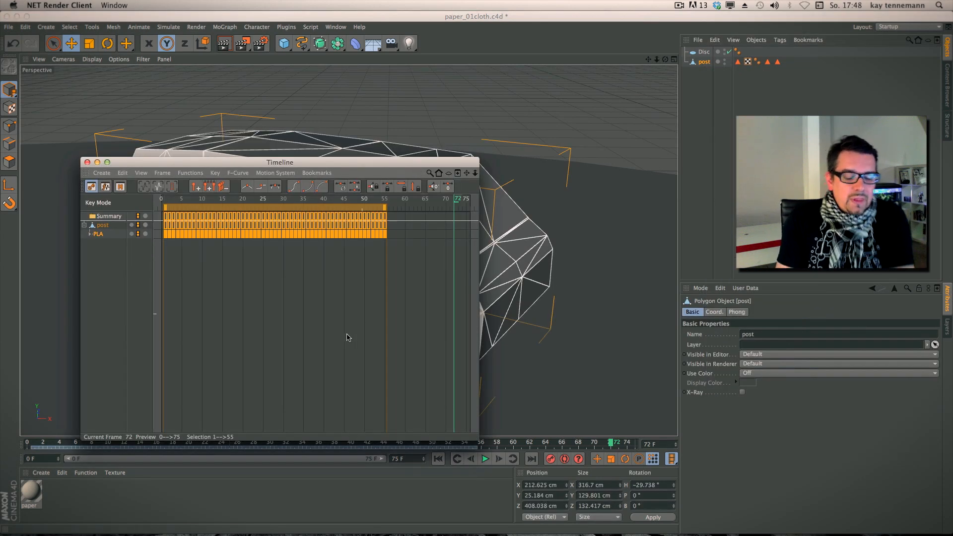
scroll(370, 282, "up", 3)
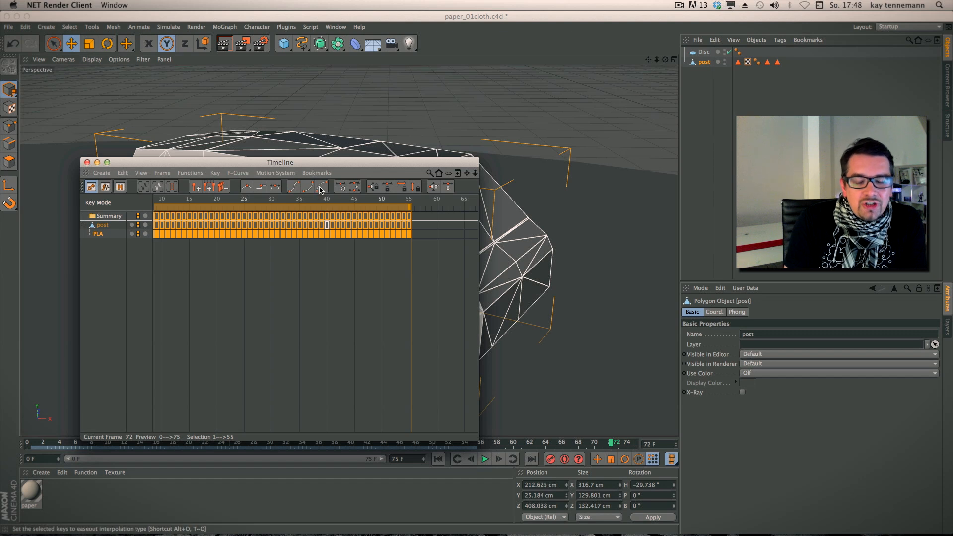
left_click(88, 162)
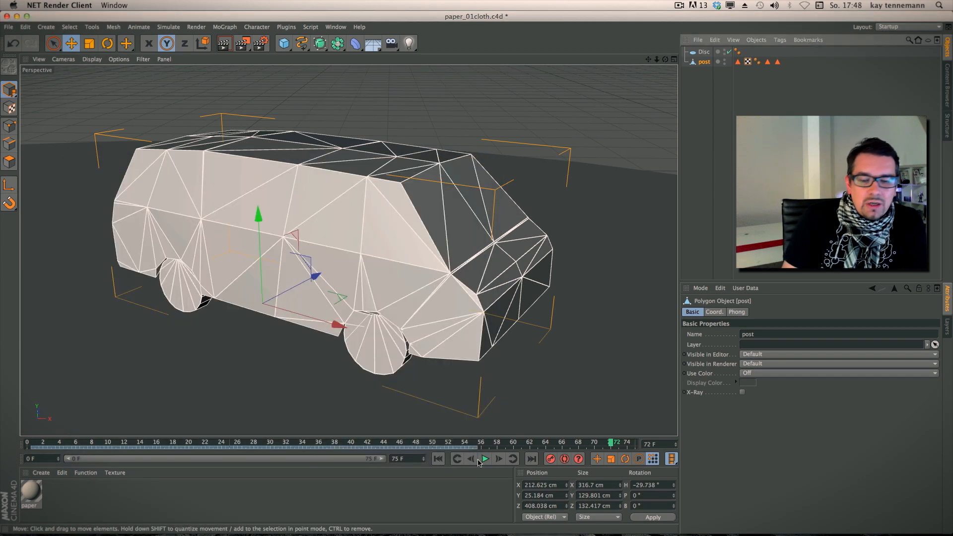
Play the unfolding animation from frame 0, deselect the van to view it shaded, and scrub from frame 0 to 54
left_click(438, 458)
left_click(485, 459)
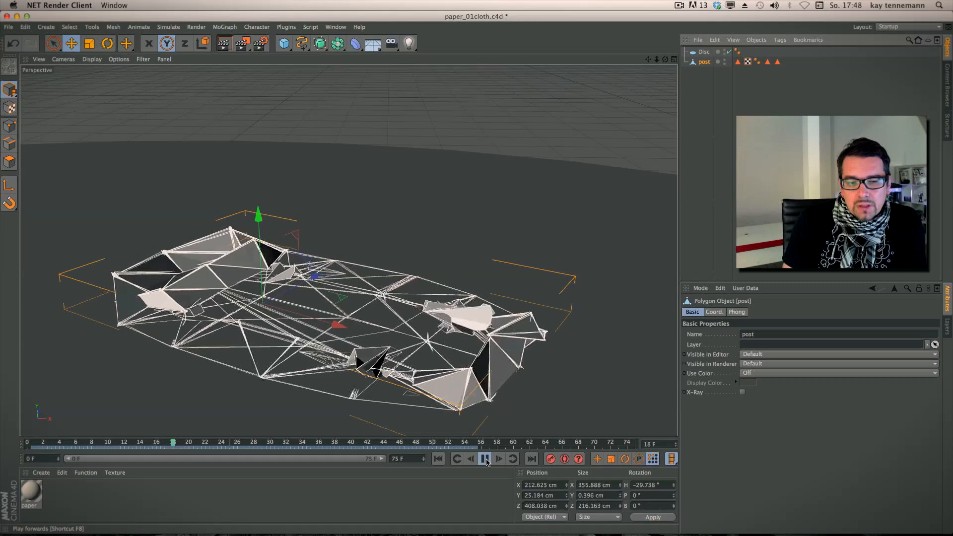
left_click(484, 459)
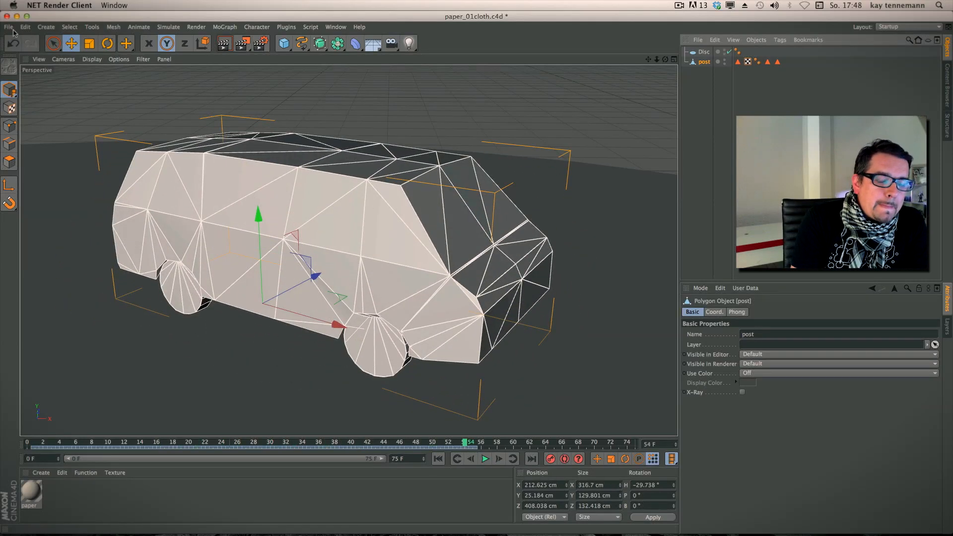
left_click(438, 459)
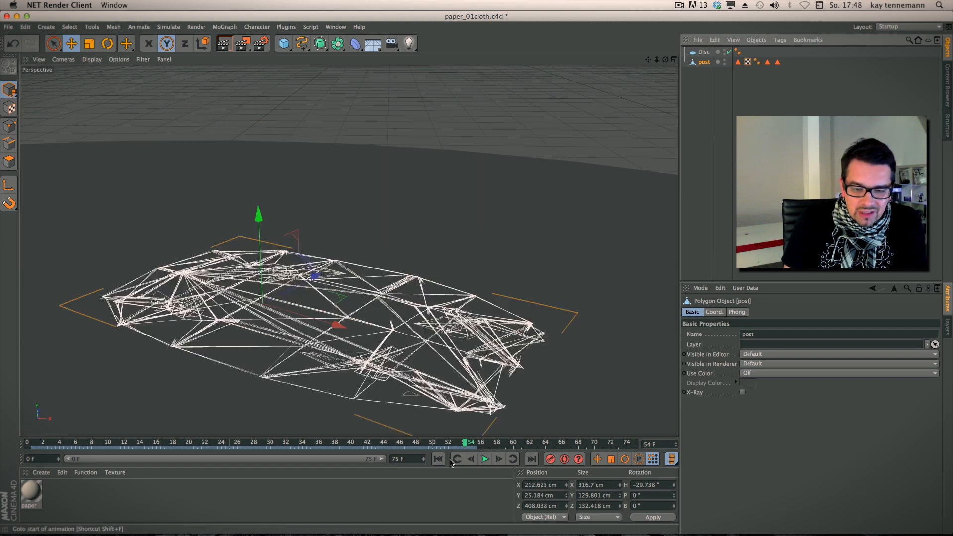
left_click(485, 458)
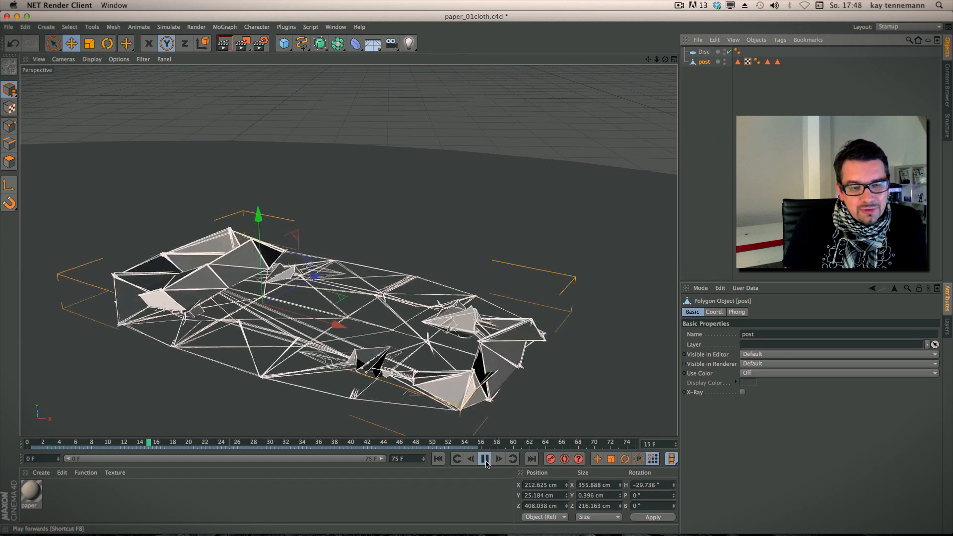
left_click(702, 197)
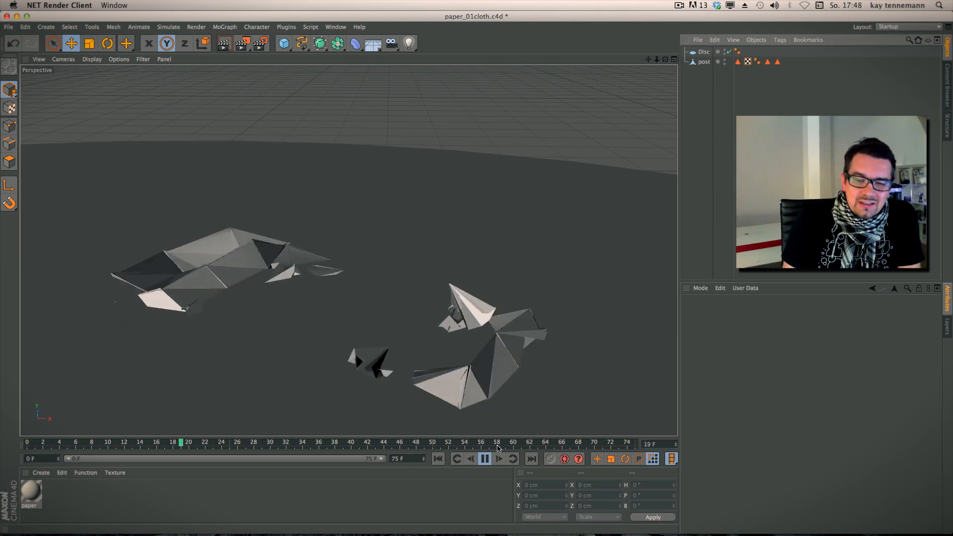
left_click(485, 460)
left_click(439, 460)
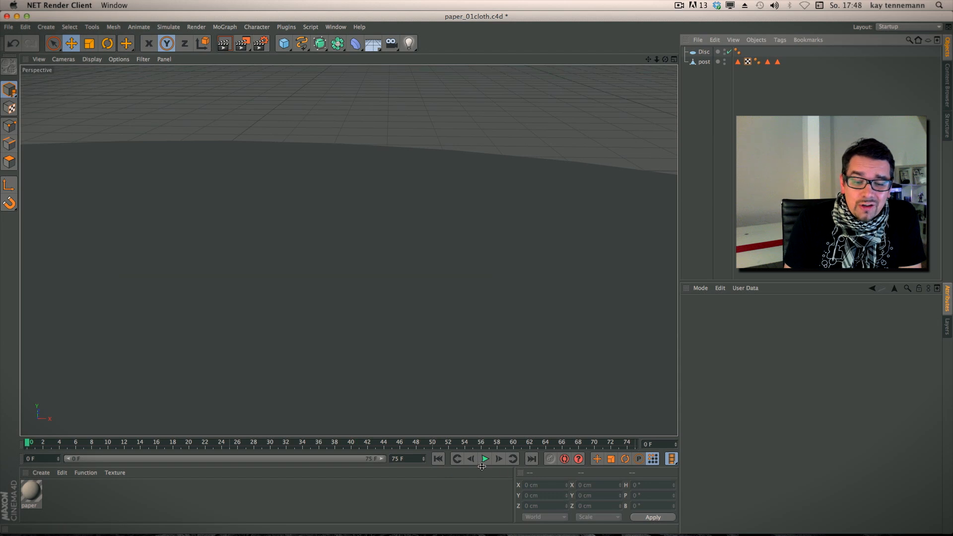
left_click_drag(27, 446, 483, 438)
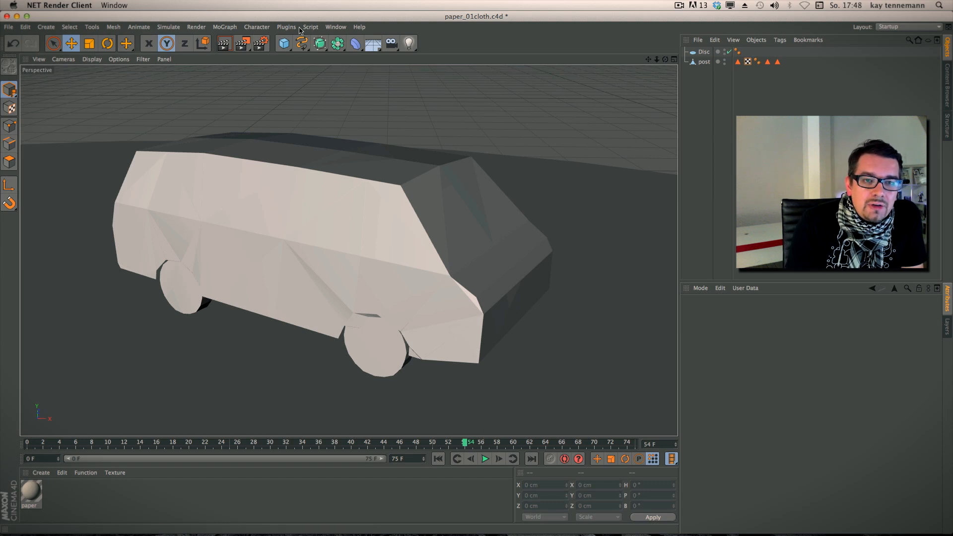
Add a MoGraph Delay effector and make it a child of the post object
left_click(224, 28)
mouse_move(231, 43)
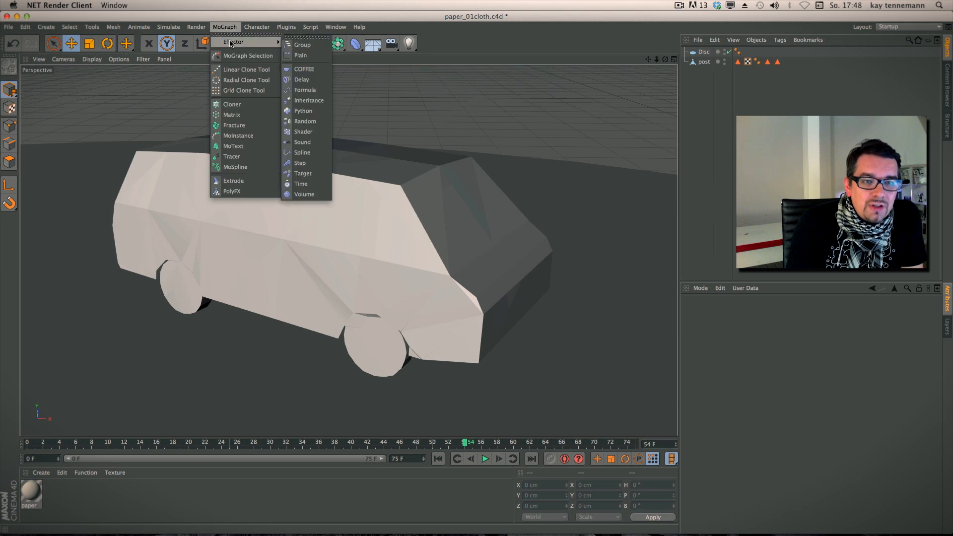
left_click(301, 80)
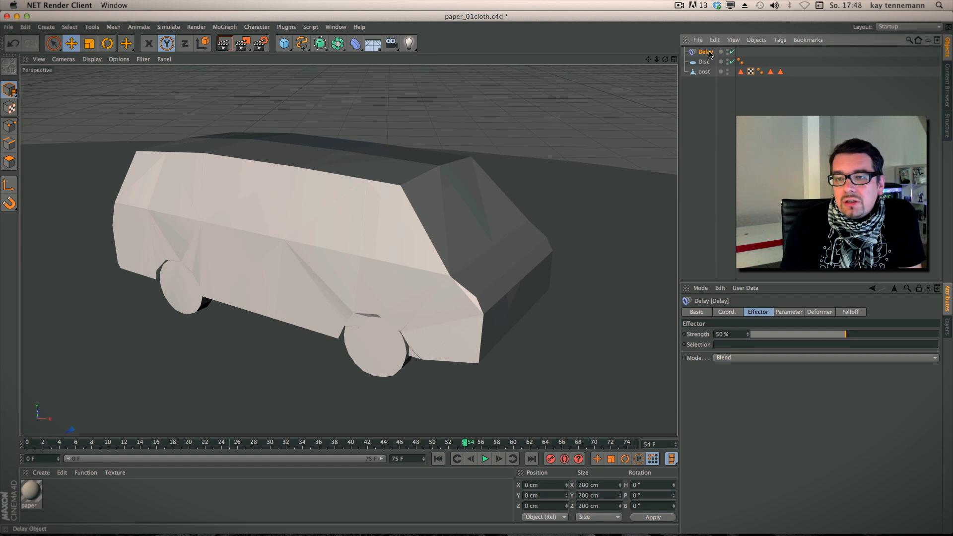
left_click_drag(708, 74, 707, 75)
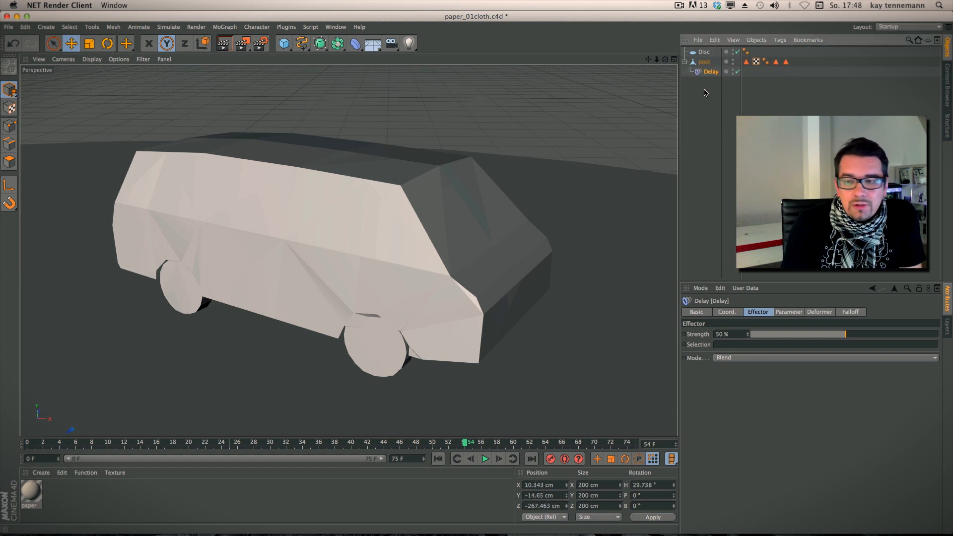
Set the Delay effector's deformation to Object, play the animation from the start, and scrub to frame 62
left_click(817, 313)
left_click(738, 333)
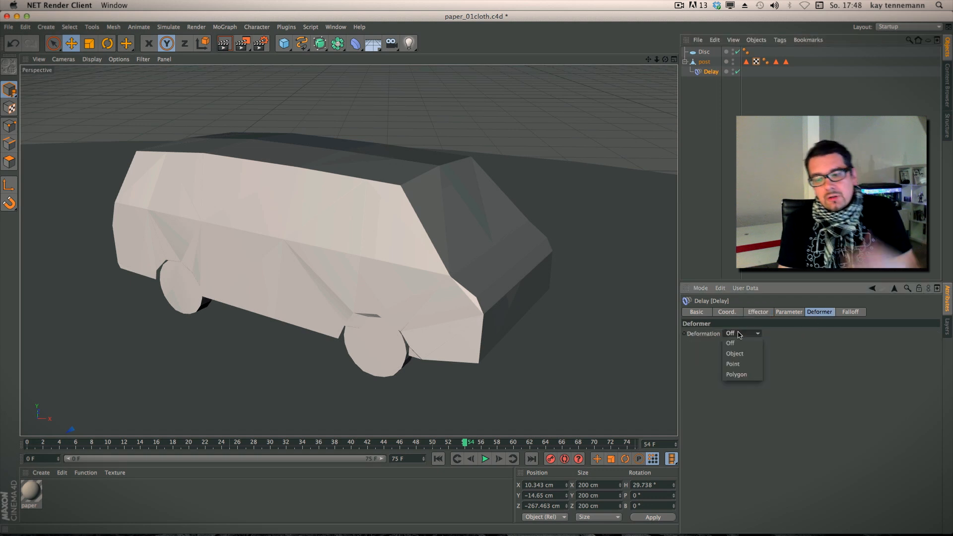
left_click(740, 360)
left_click(437, 458)
left_click(485, 459)
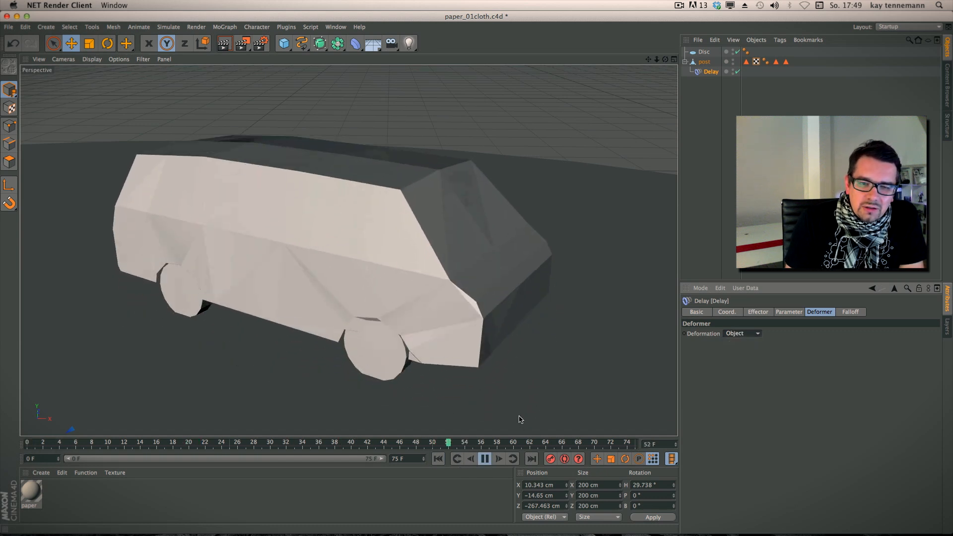
left_click(485, 459)
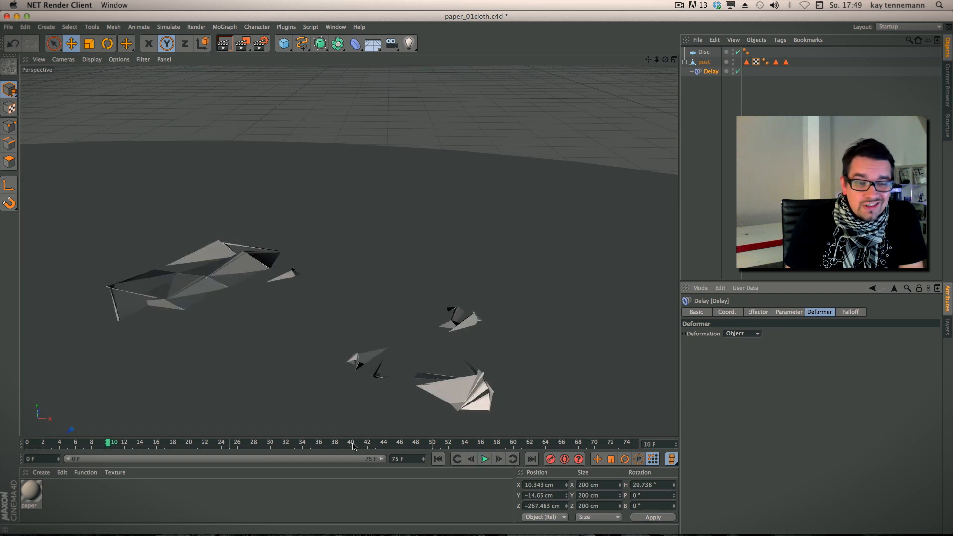
left_click_drag(115, 446, 522, 437)
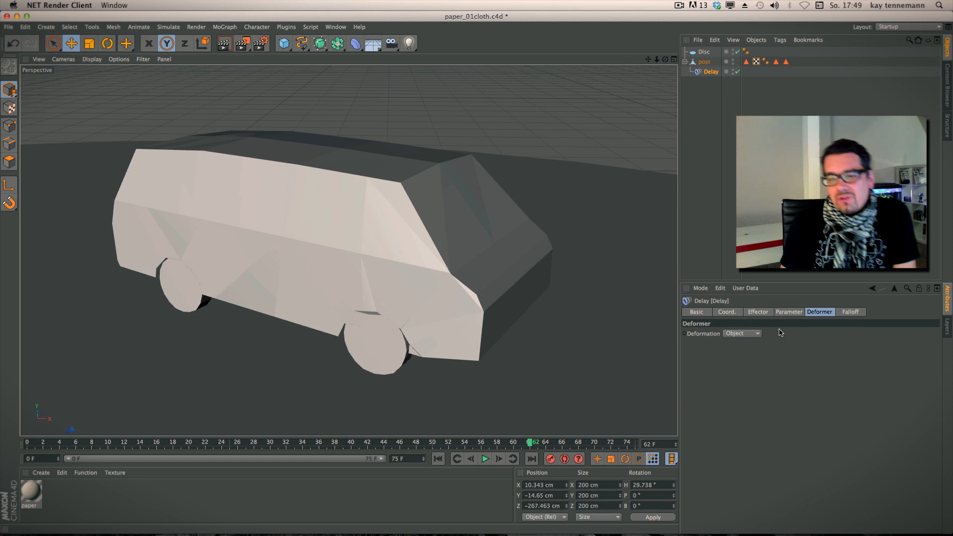
Change the Delay effector's deformation to Point and return to frame 0
left_click(733, 333)
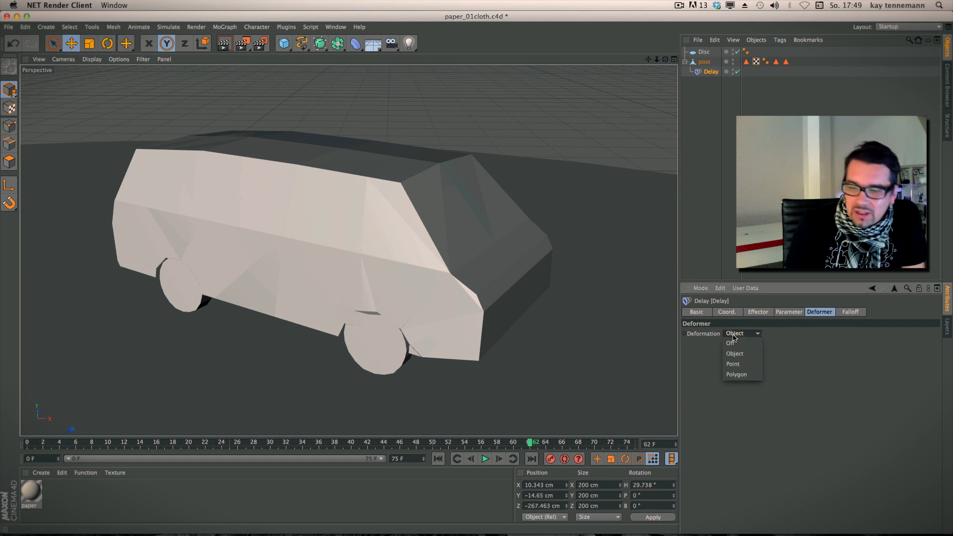
left_click(733, 364)
left_click(439, 458)
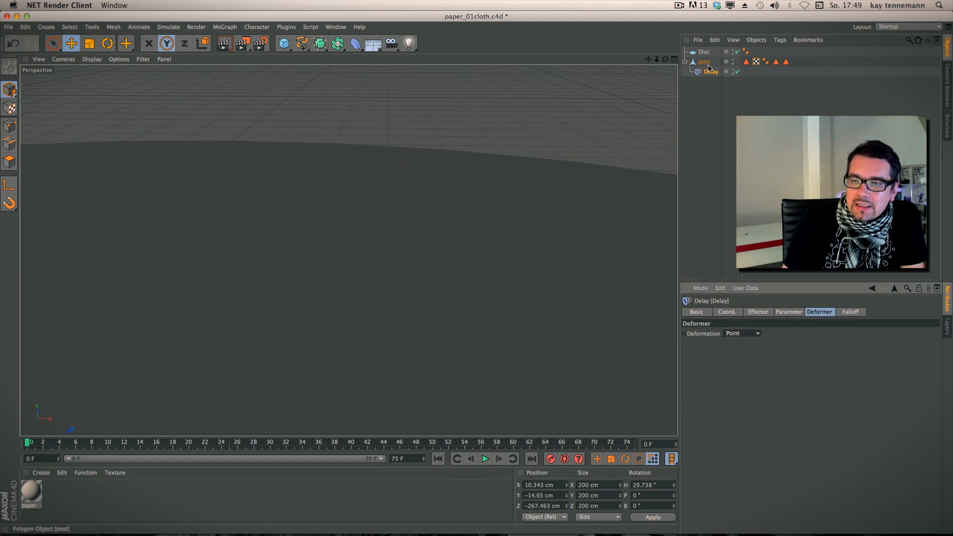
Set the Delay effector's mode to Spring and raise its strength to 86 % during playback
left_click(757, 312)
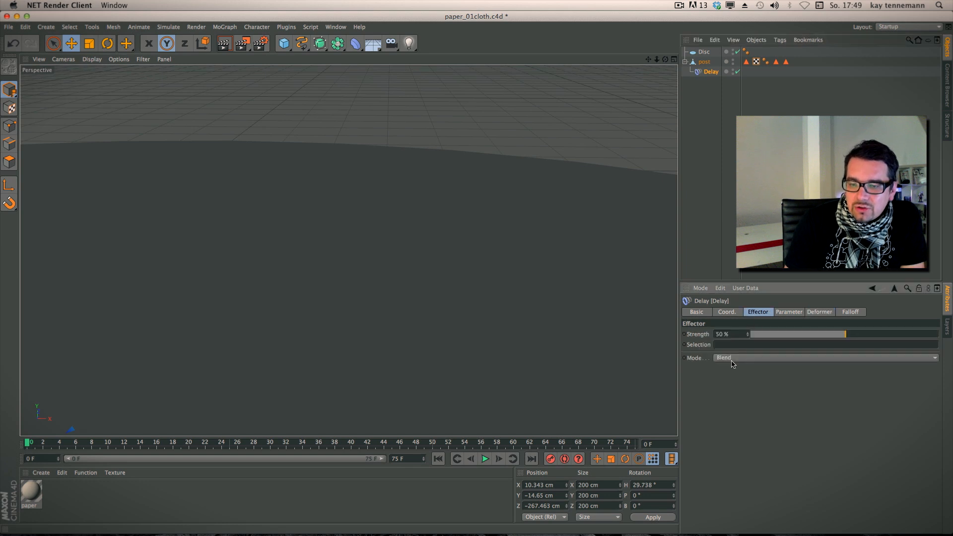
left_click(743, 359)
left_click(739, 376)
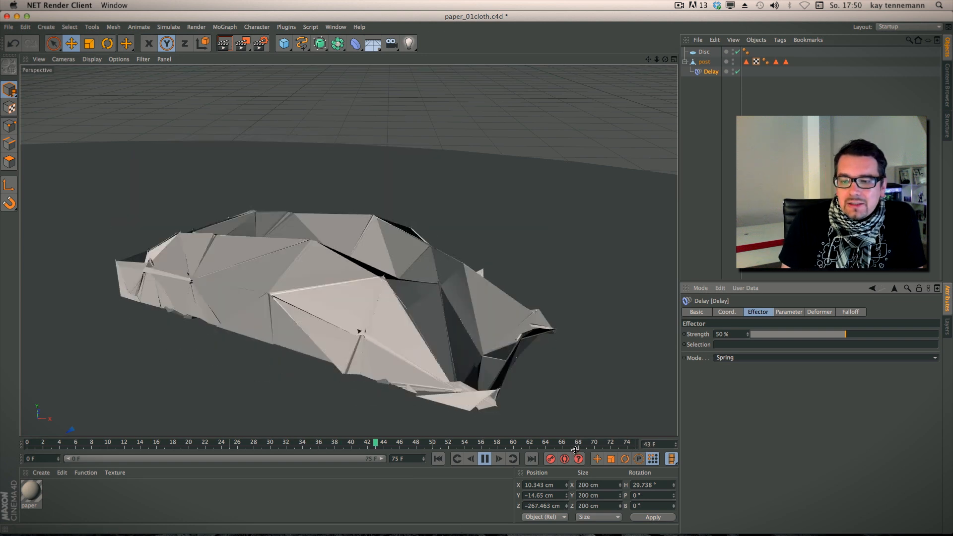
left_click_drag(877, 335, 919, 339)
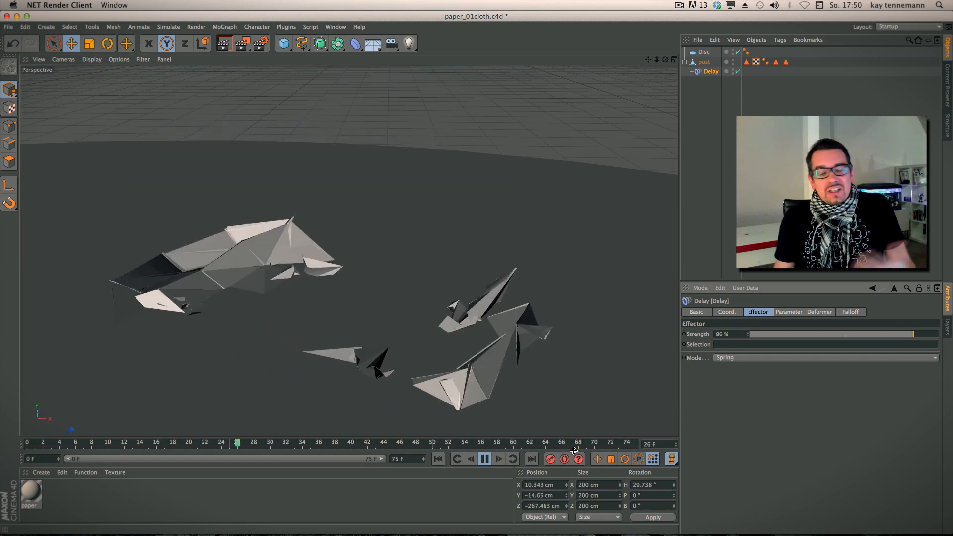
Change the Delay effector's deformation to Polygon and replay the animation from the start
left_click(819, 312)
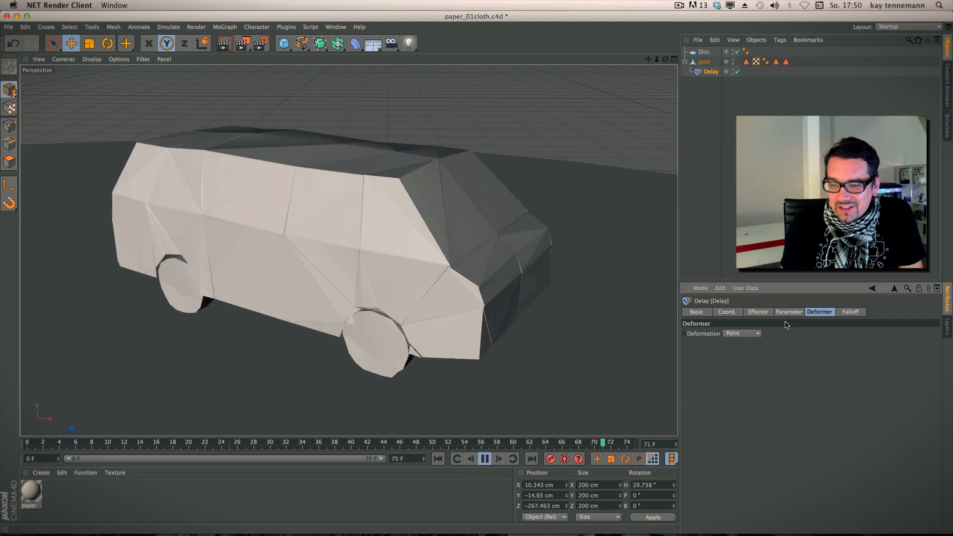
left_click(742, 333)
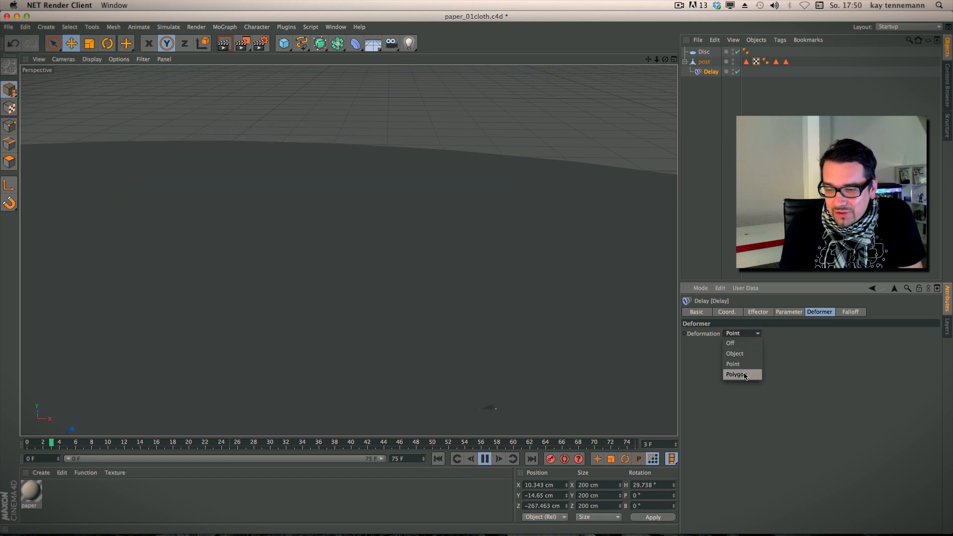
left_click(744, 375)
left_click(485, 458)
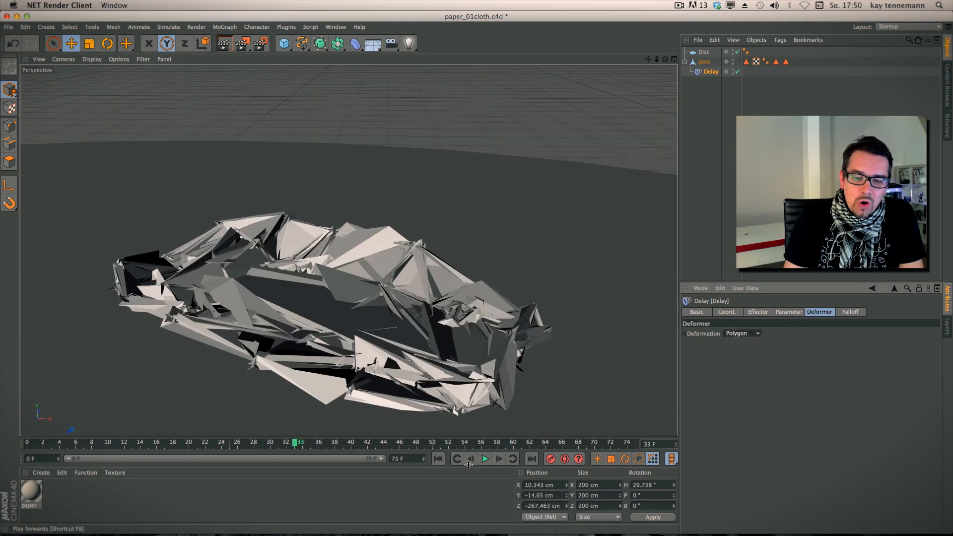
left_click(438, 459)
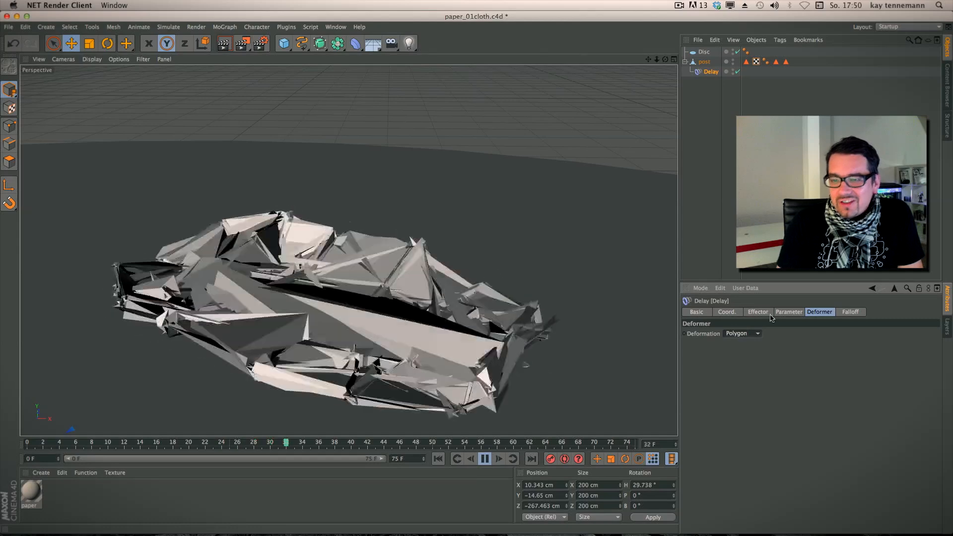
Reduce the Delay effector's strength to 51 %, replay the animation from frame 0, and stop at frame 57
left_click(768, 314)
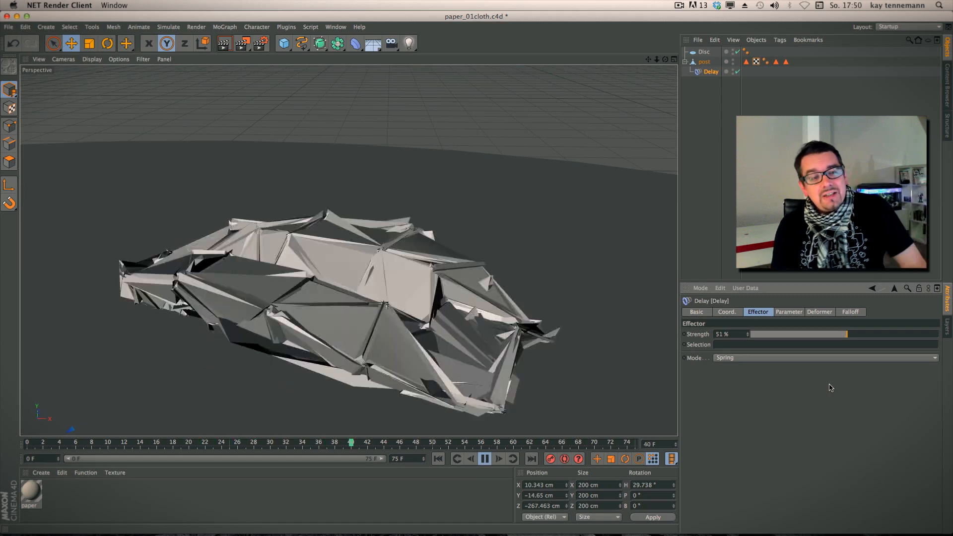
left_click(485, 459)
left_click(25, 442)
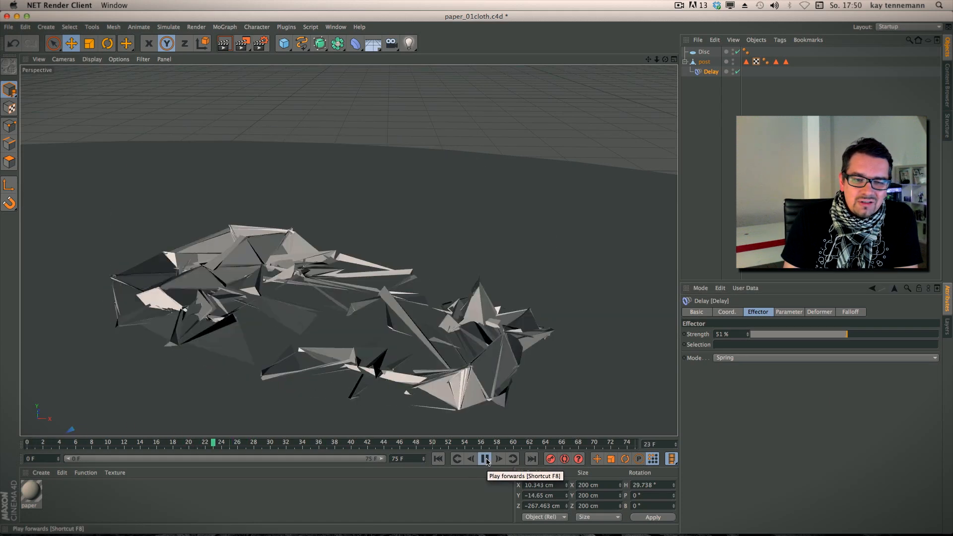
left_click(484, 459)
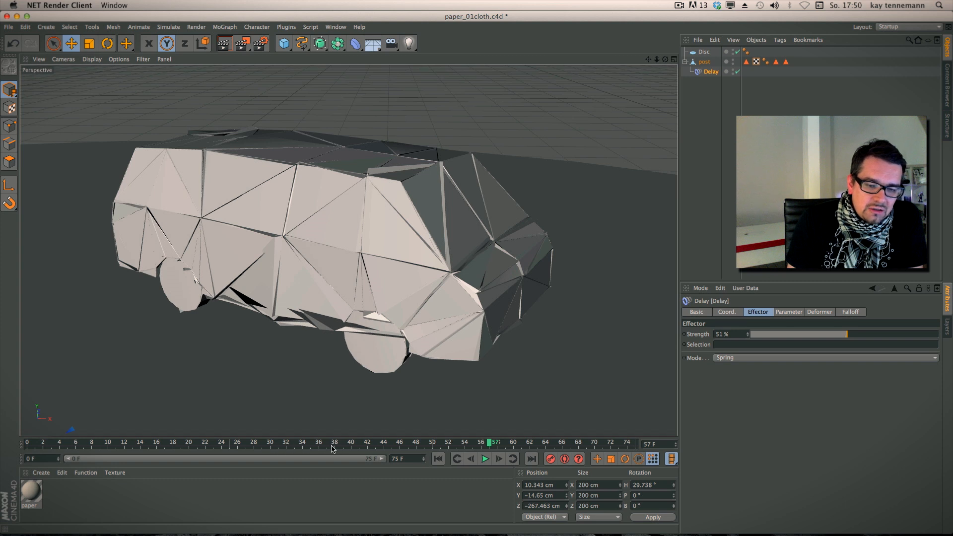
Keyframe the Delay effector's strength at 0 % on frame 31 and 50 % on frame 58, and play the animation
left_click(281, 443)
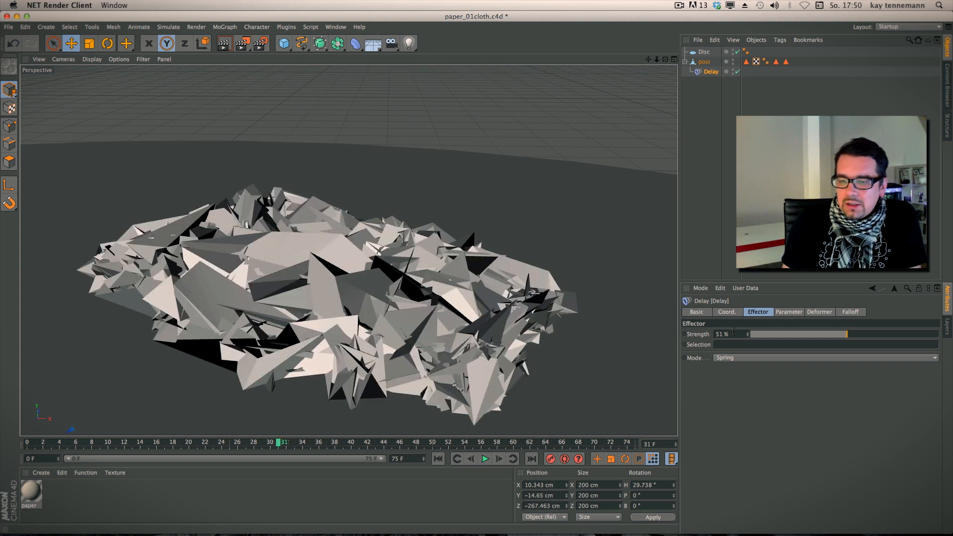
left_click(684, 336, "ctrl")
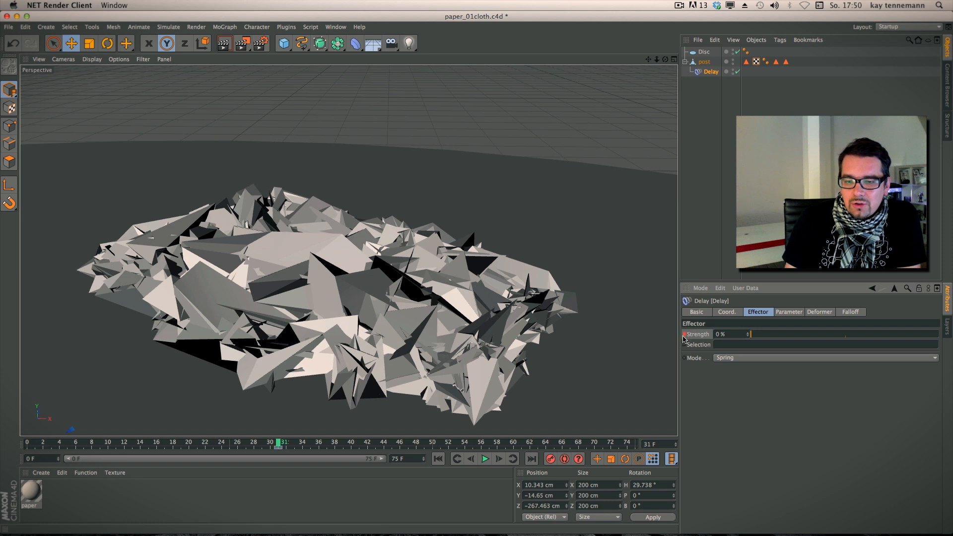
left_click(496, 443)
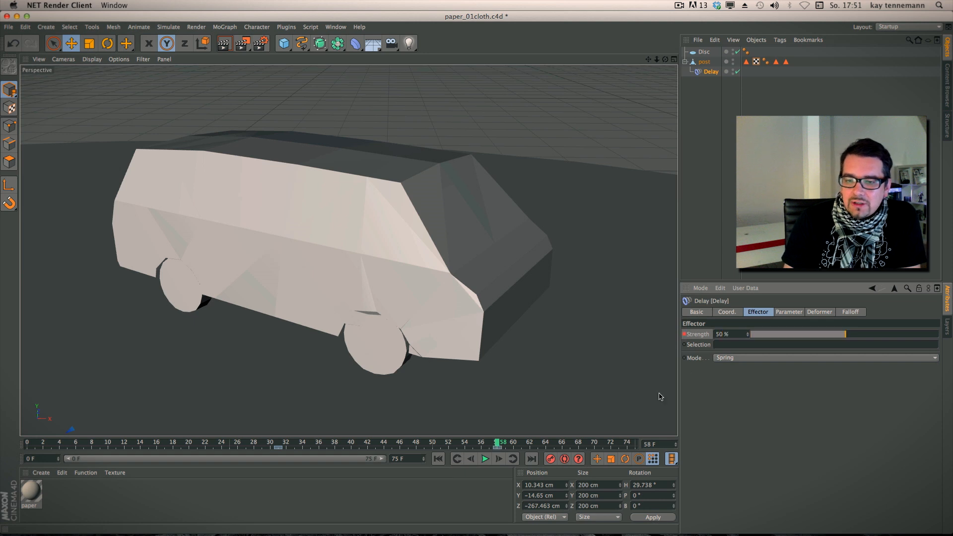
left_click(457, 458)
left_click(485, 458)
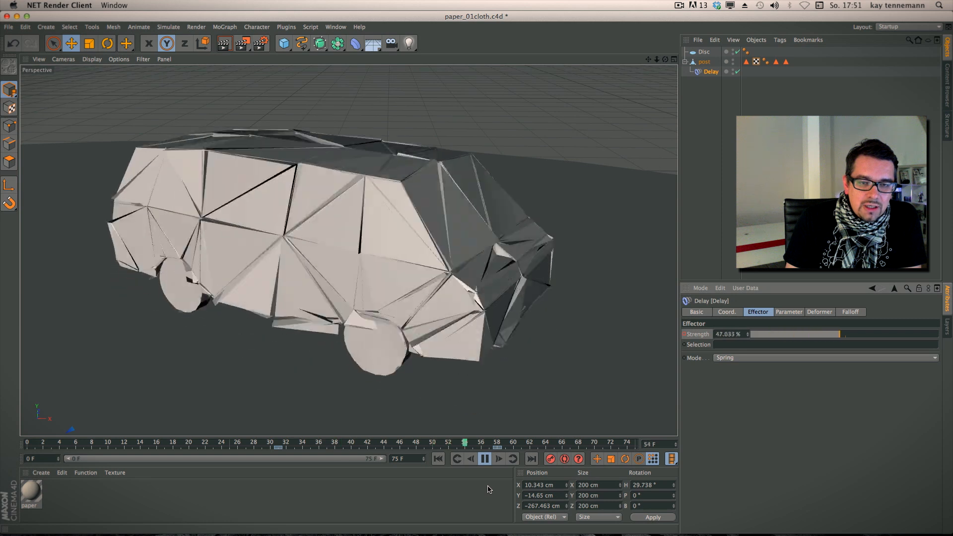
Stop the playback, move to frame 62, and disable the Delay effector
left_click(484, 459)
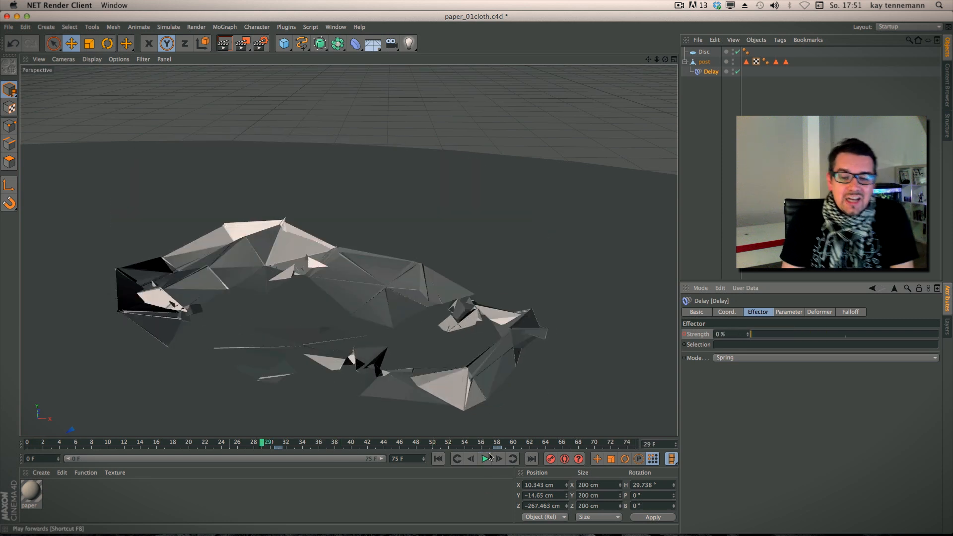
left_click_drag(265, 443, 530, 443)
left_click(737, 72)
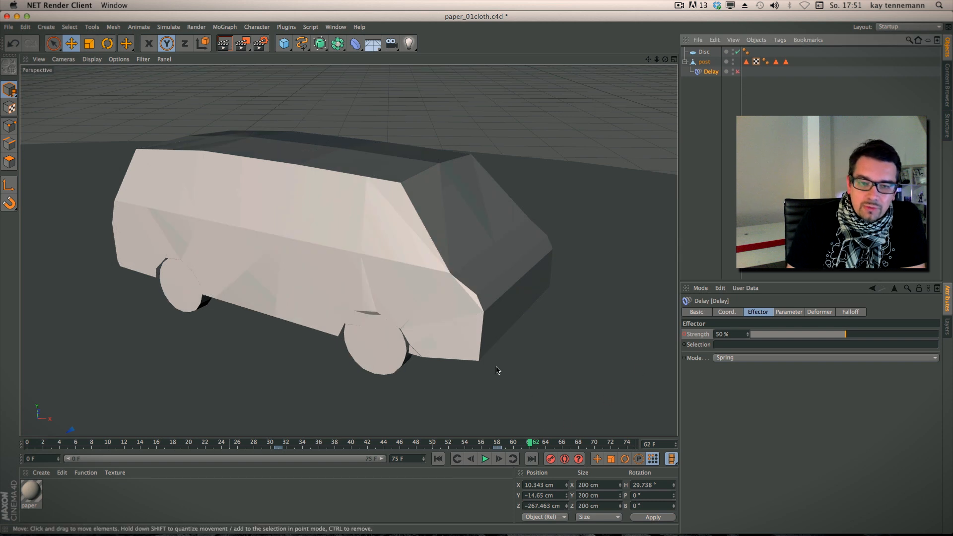
Render a preview of the van in the viewport and review the Options page of the render settings
key("super+r")
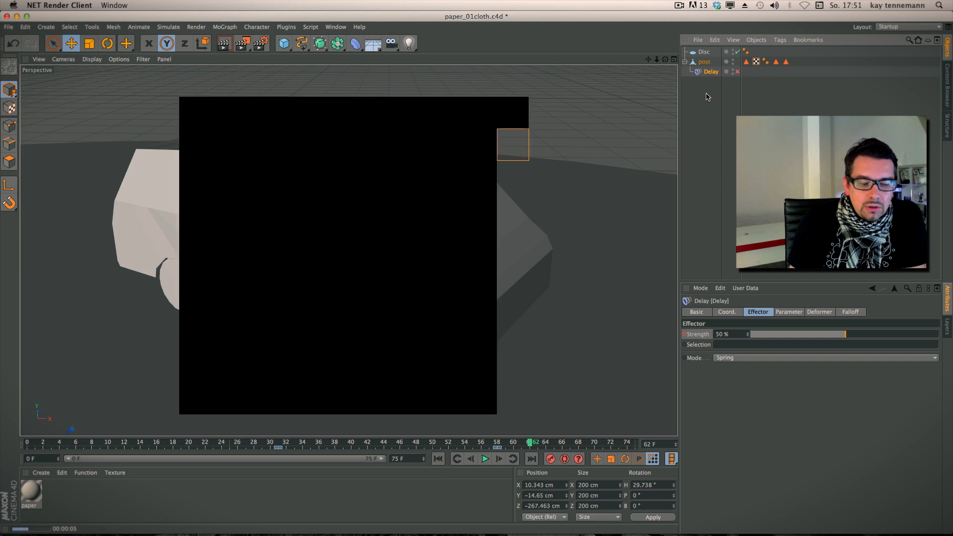
left_click(262, 44)
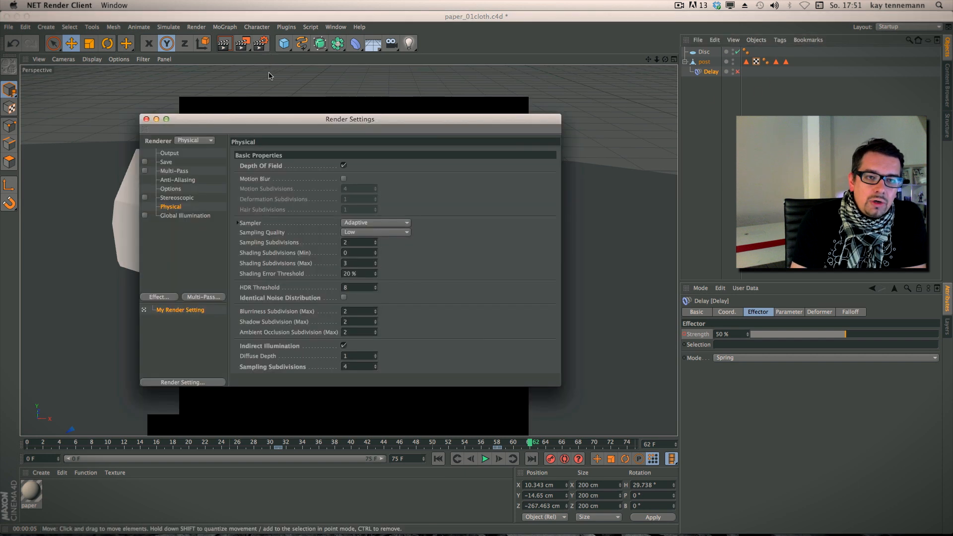
left_click(170, 189)
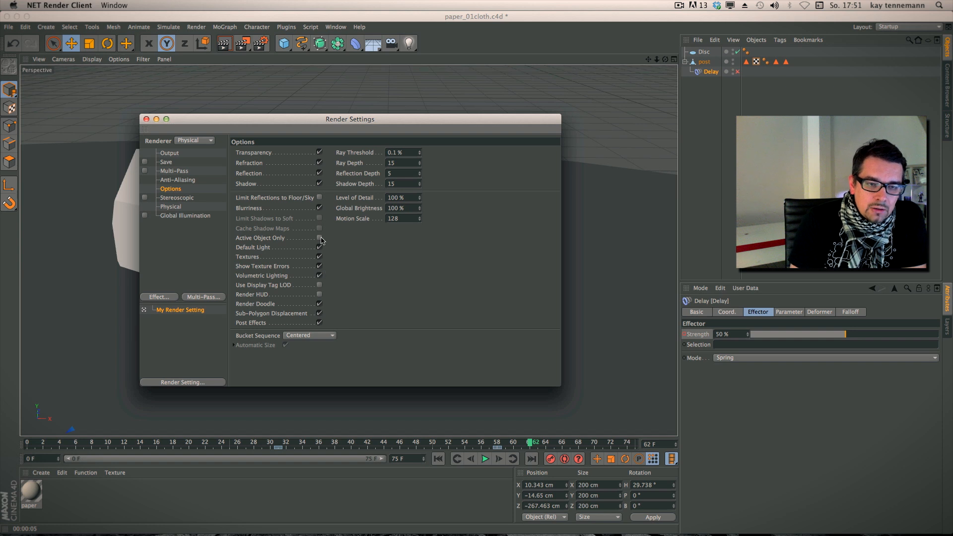
left_click(146, 120)
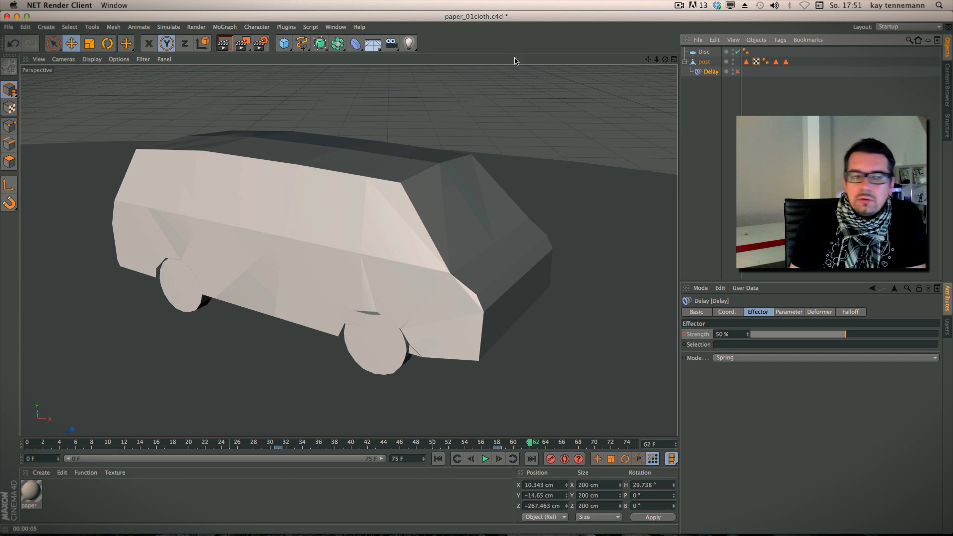
Add a Physical Sky to the scene
left_click(47, 27)
mouse_move(64, 116)
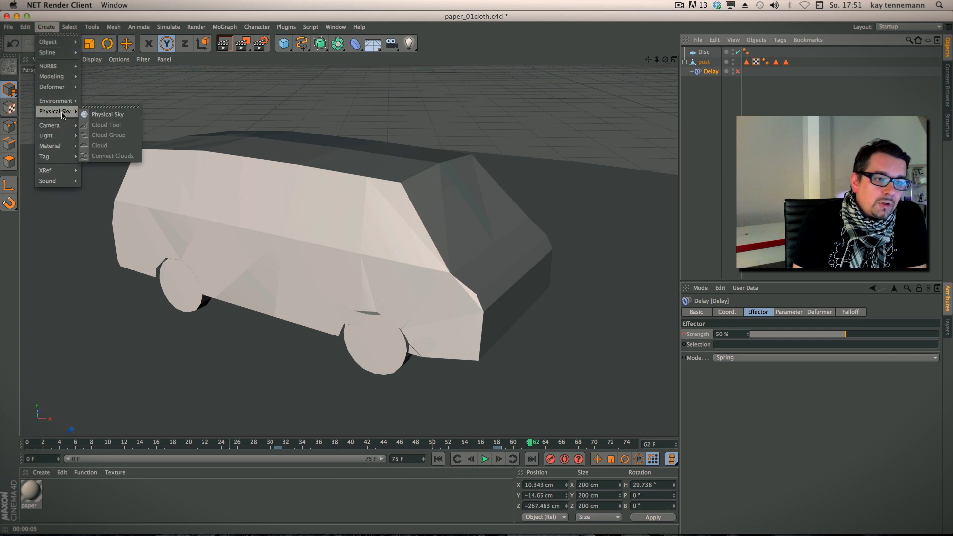
left_click(100, 126)
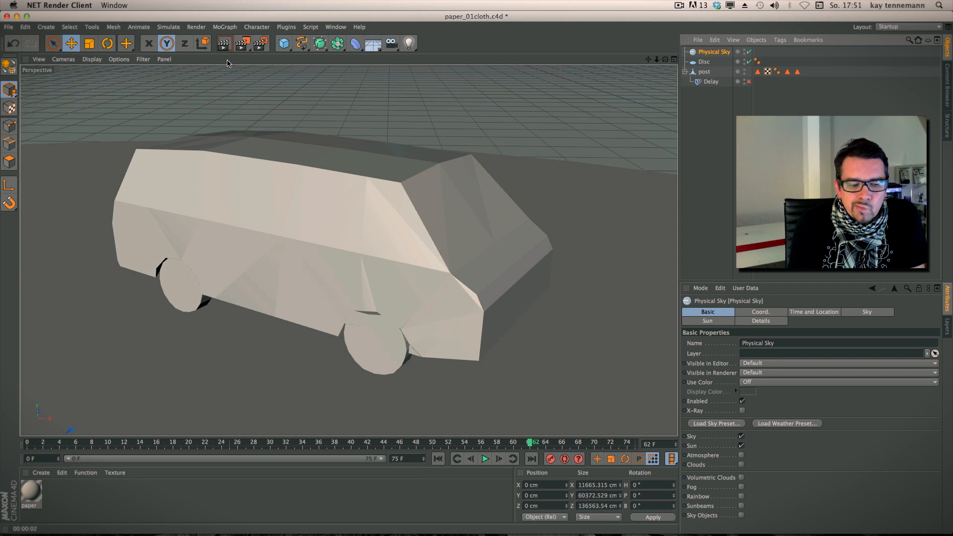
Turn off Depth Of Field and Indirect Illumination for the Physical renderer
key("super+b")
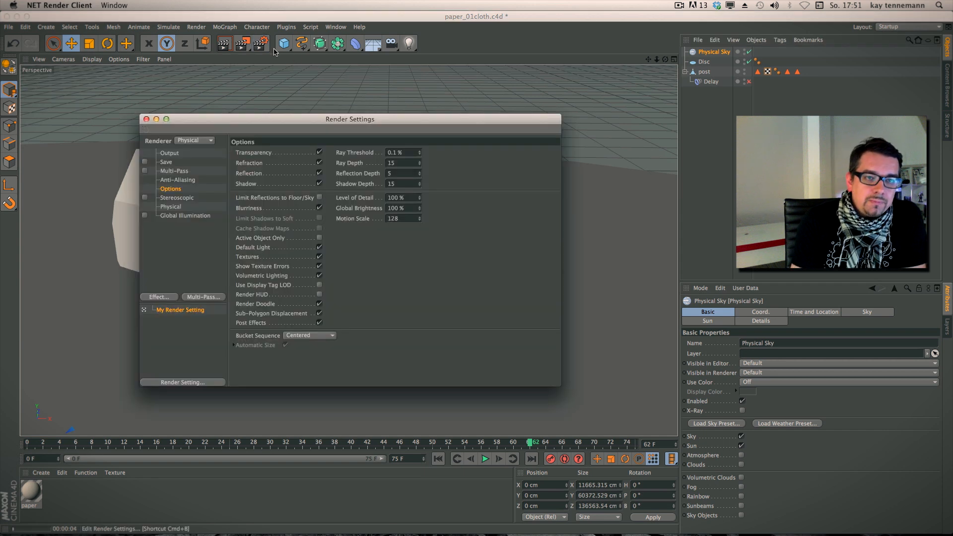
left_click(171, 207)
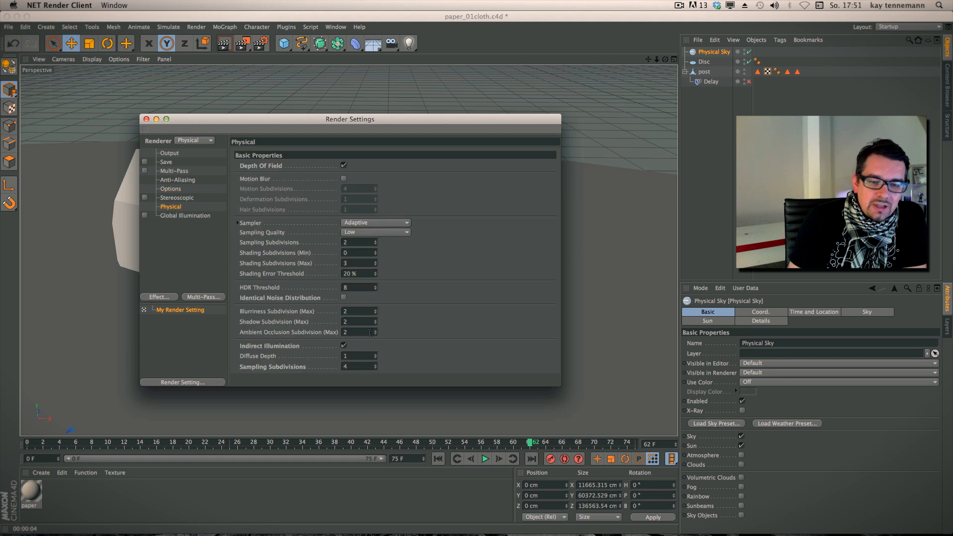
left_click(344, 346)
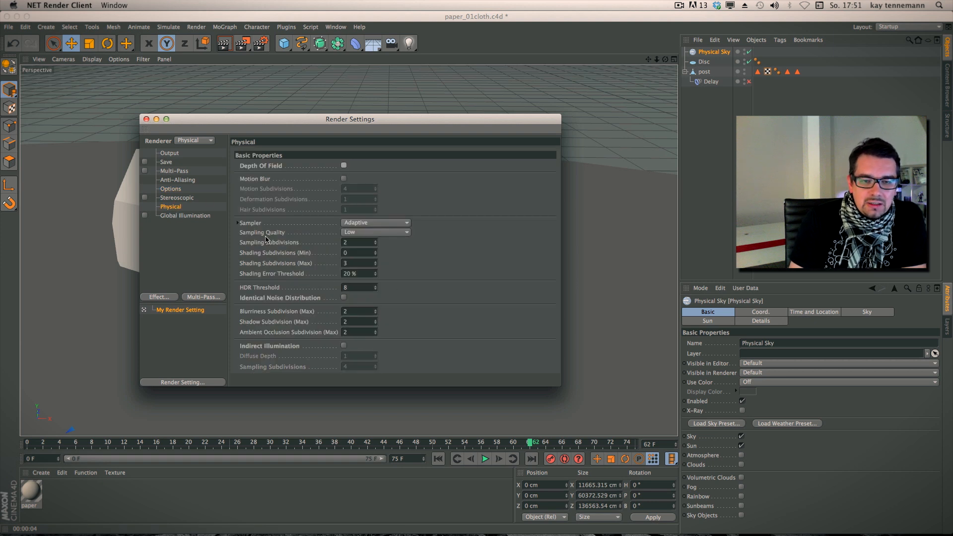
Set the sampler to Progressive in Pass Count mode, with pass count and net pass count both 1
left_click(361, 229)
left_click(362, 254)
left_click(237, 223)
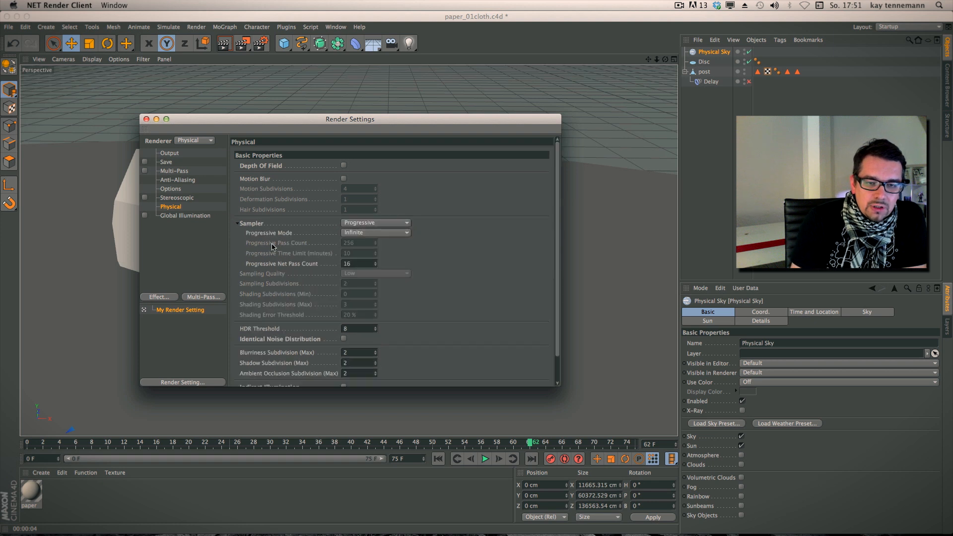
left_click(361, 233)
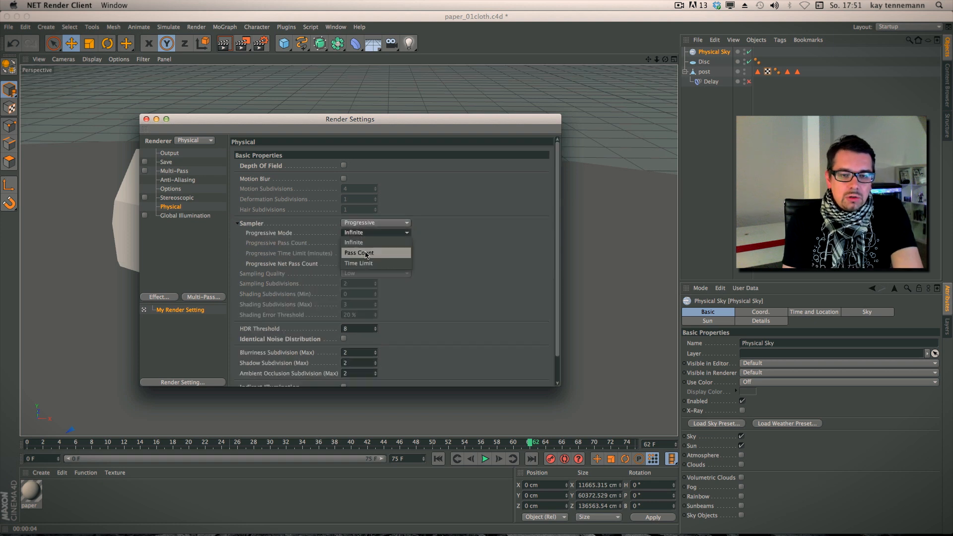
left_click(362, 253)
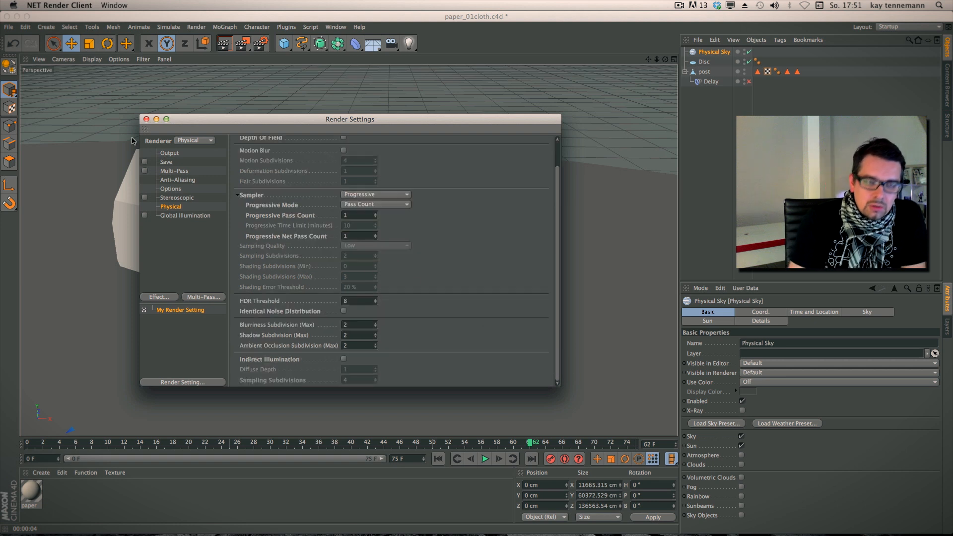
left_click(146, 119)
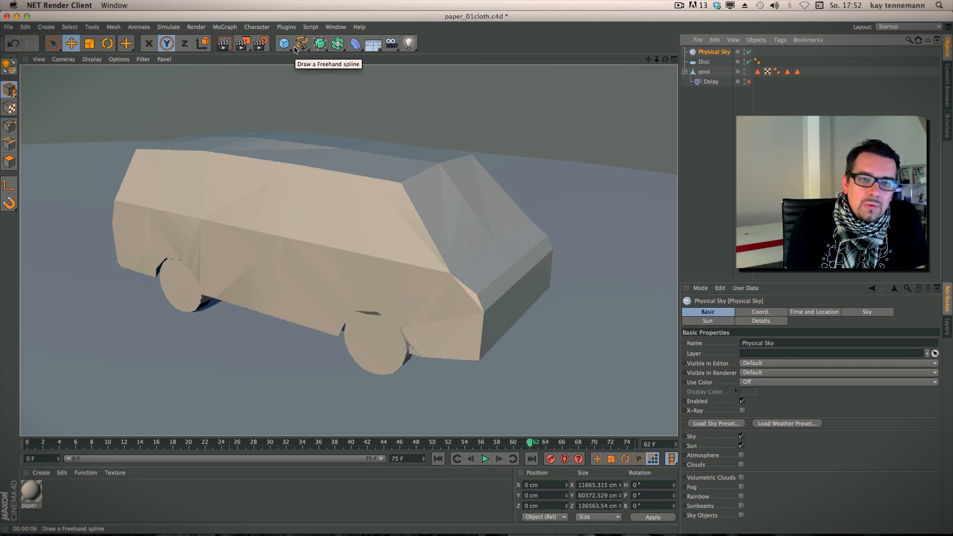
Add a Random effector and place it under the post object, above the Delay effector
left_click(225, 27)
mouse_move(232, 42)
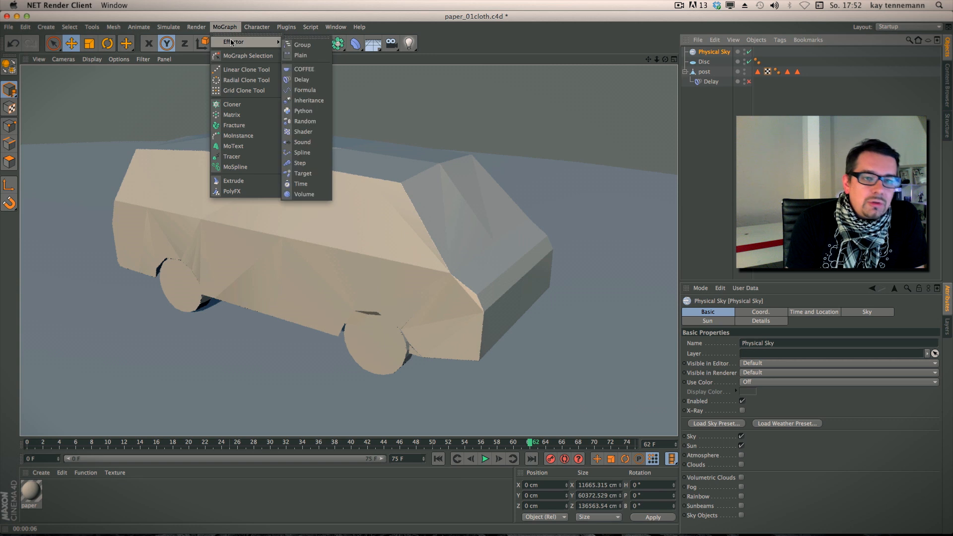
left_click(311, 124)
left_click_drag(707, 85, 707, 84)
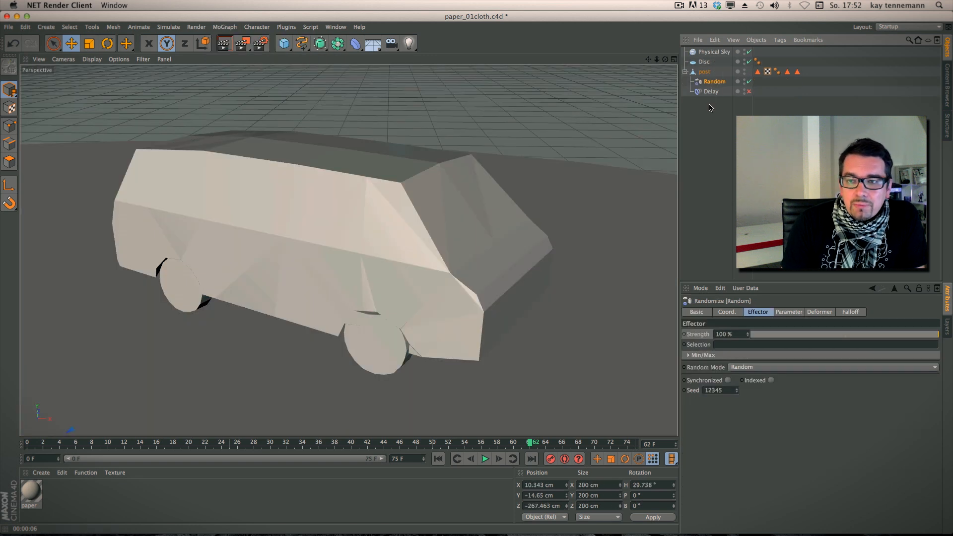
Set the Random effector's X, Y and Z position variation to 1 cm and its deformation to Polygon
left_click(790, 313)
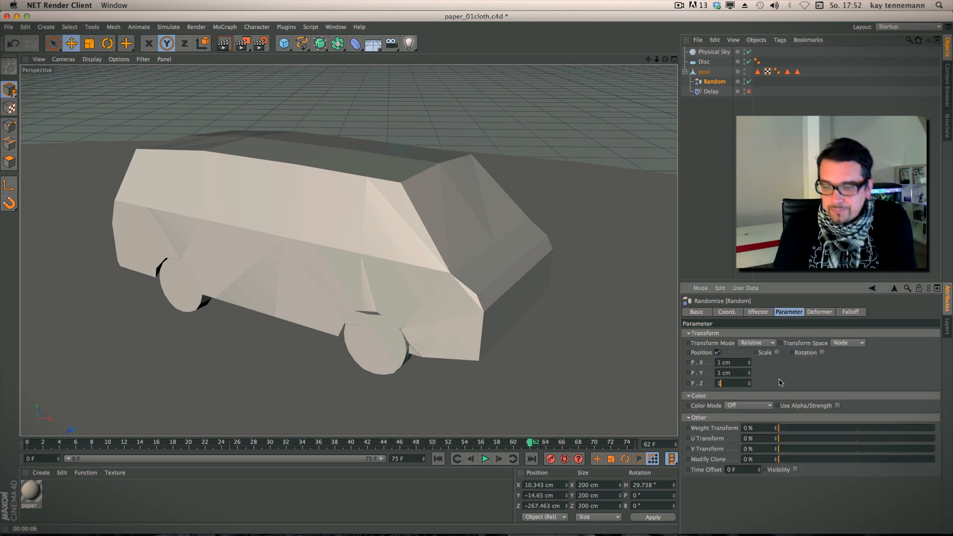
left_click(816, 312)
left_click(743, 335)
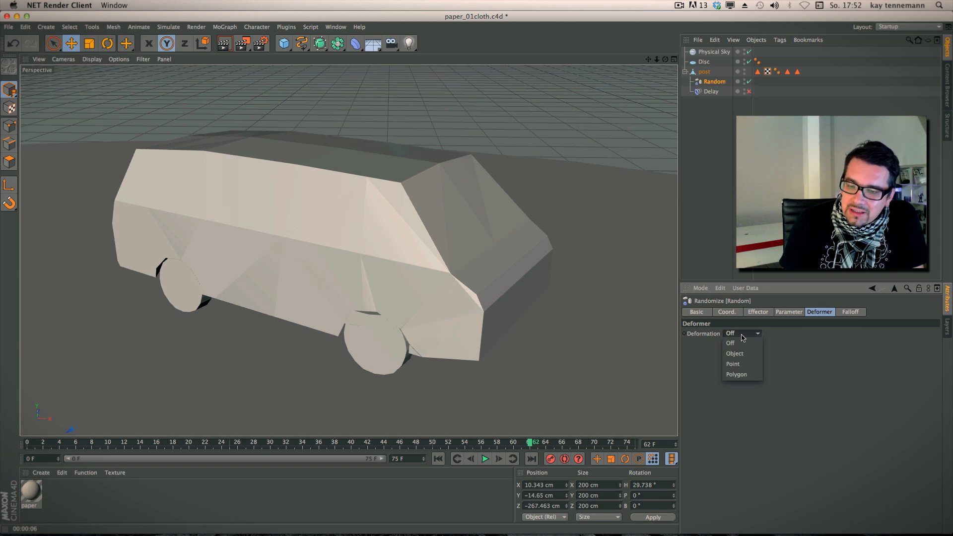
left_click(742, 364)
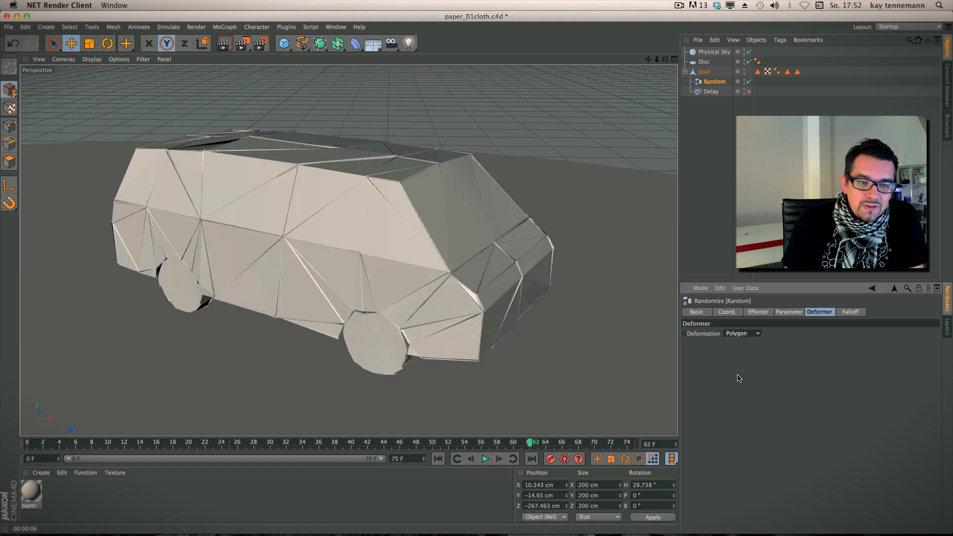
Switch the Random effector off and on to compare the van's surface, and render a preview with it enabled
left_click(749, 82)
left_click(749, 82)
left_click(748, 83)
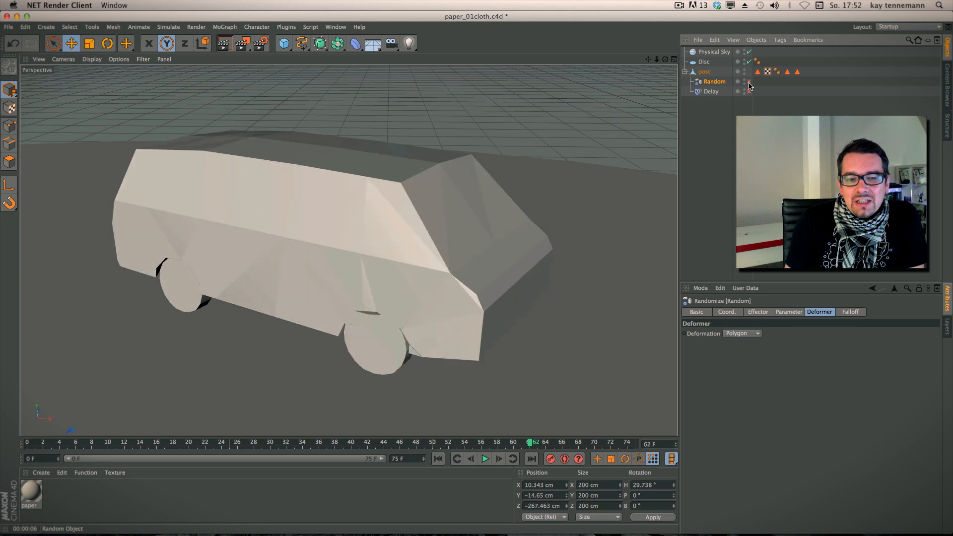
left_click(749, 83)
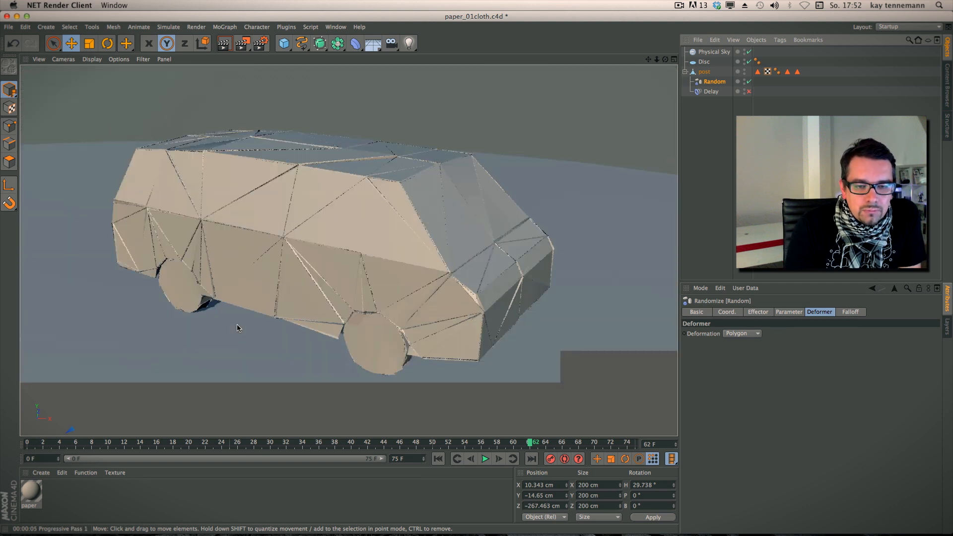
Reduce the Random effector's X, Y and Z position variation to 0.2 cm each
left_click(713, 83)
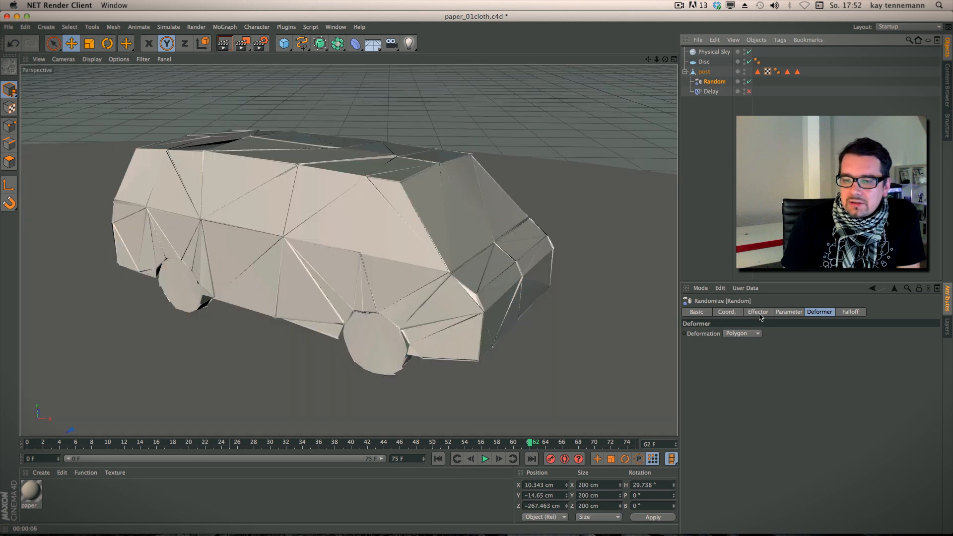
left_click(788, 314)
left_click(769, 313)
left_click(787, 313)
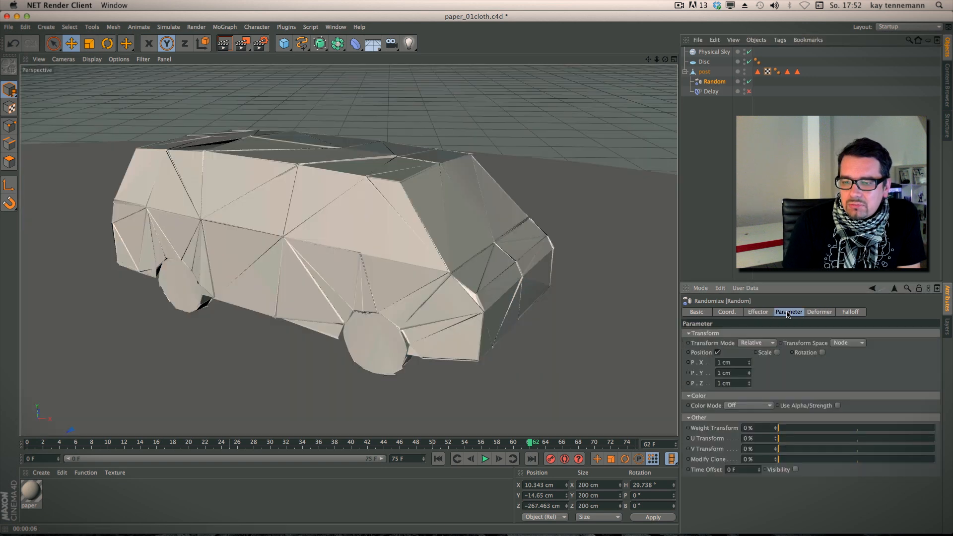
left_click_drag(749, 364, 706, 372)
type("0.2")
key("Tab")
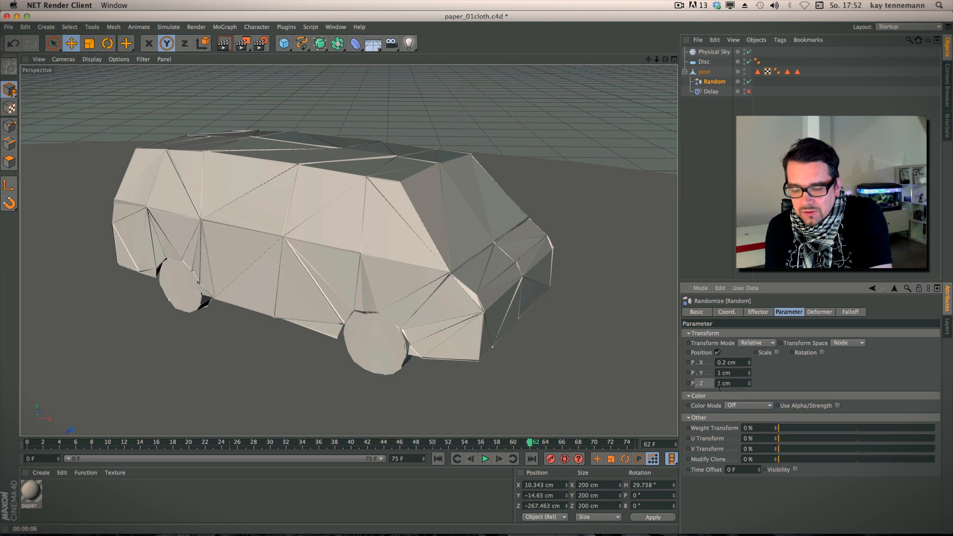
left_click_drag(738, 385, 713, 383)
type("0.2")
key("shift+Tab")
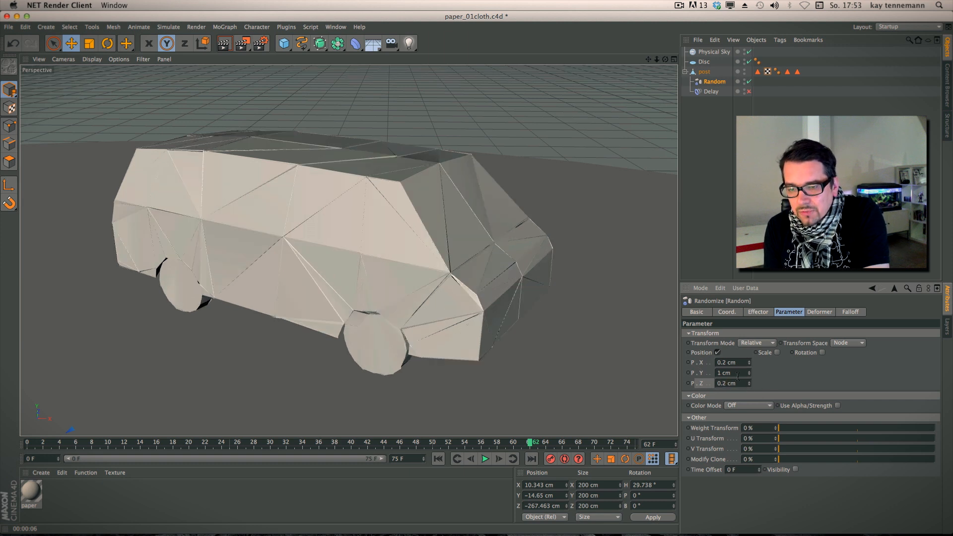
type("0.2")
key("Return")
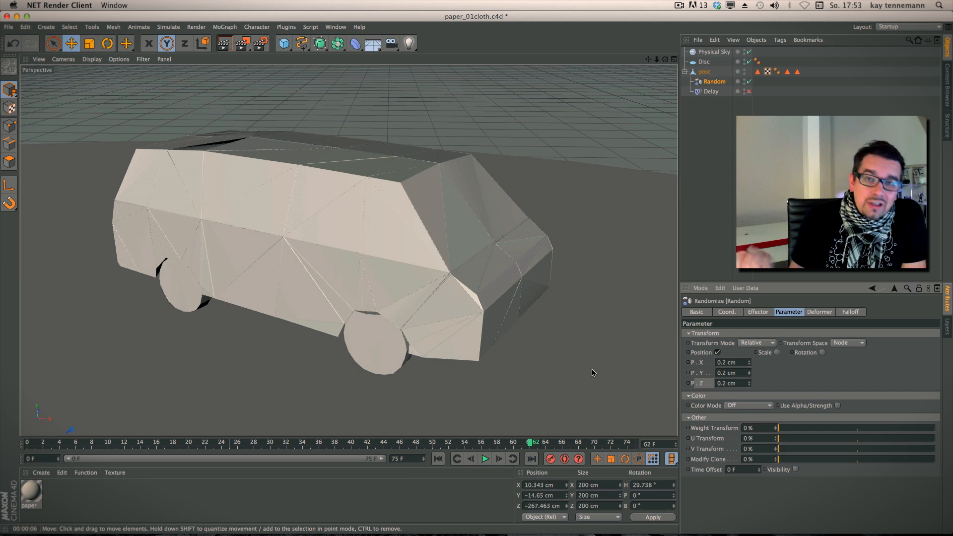
Switch to the paper_01cloth08med.c4d document, play its animation from the start, and stop at frame 73
left_click(335, 26)
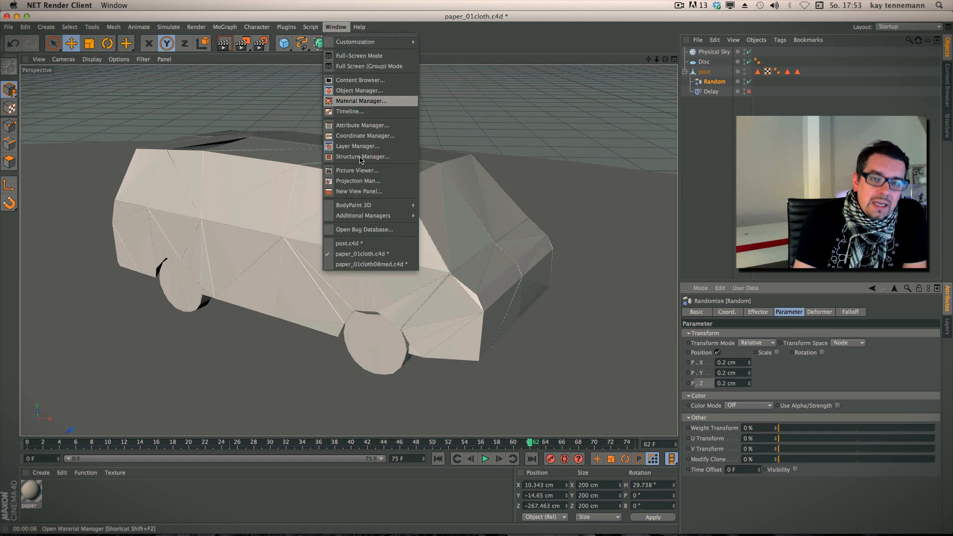
left_click(367, 267)
left_click(438, 459)
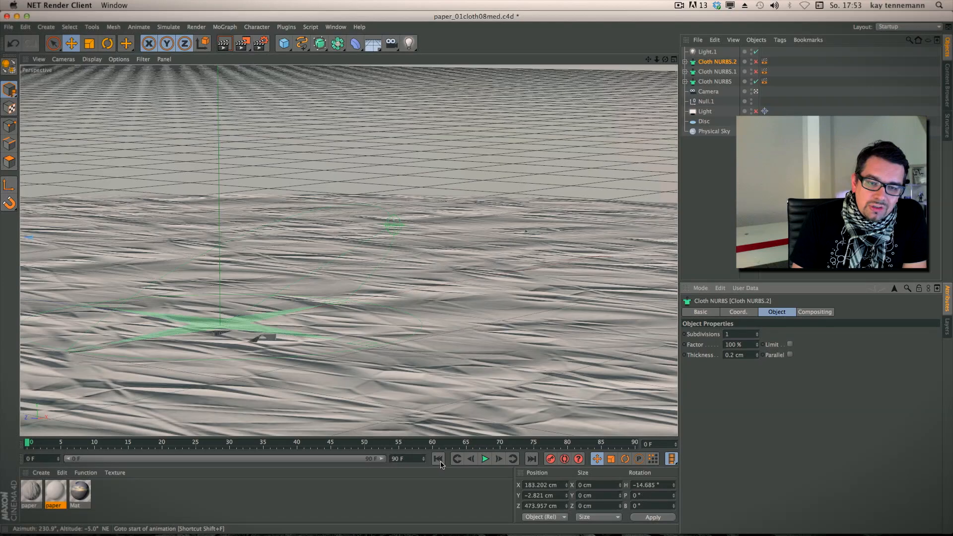
left_click(485, 459)
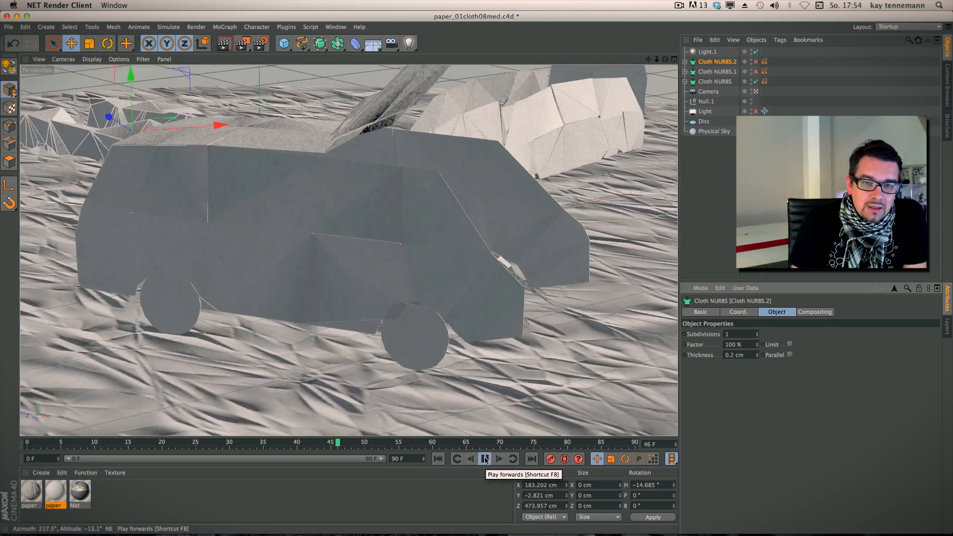
left_click(484, 459)
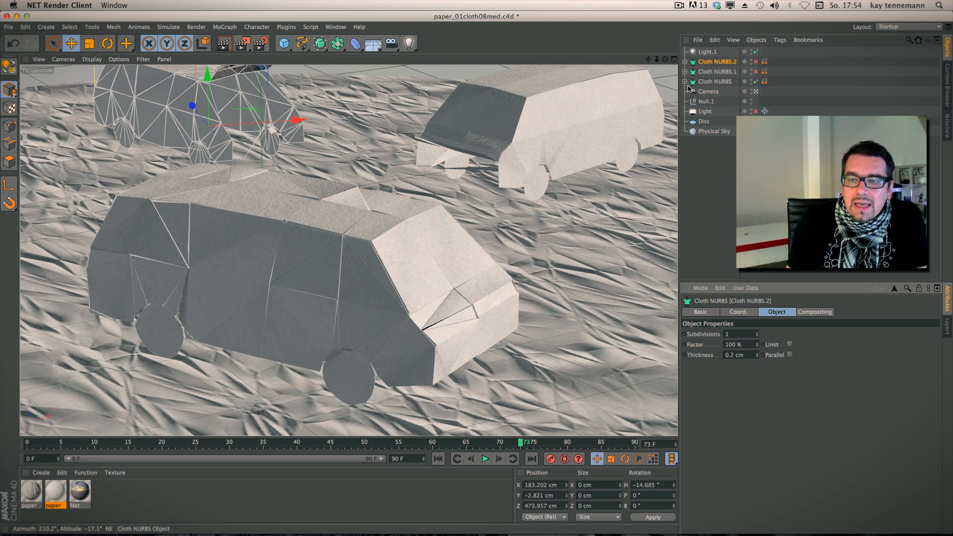
Delete the Cloth NURBS.1 and Cloth NURBS.2 objects and the Disc's material tag
left_click(715, 72)
key("Delete")
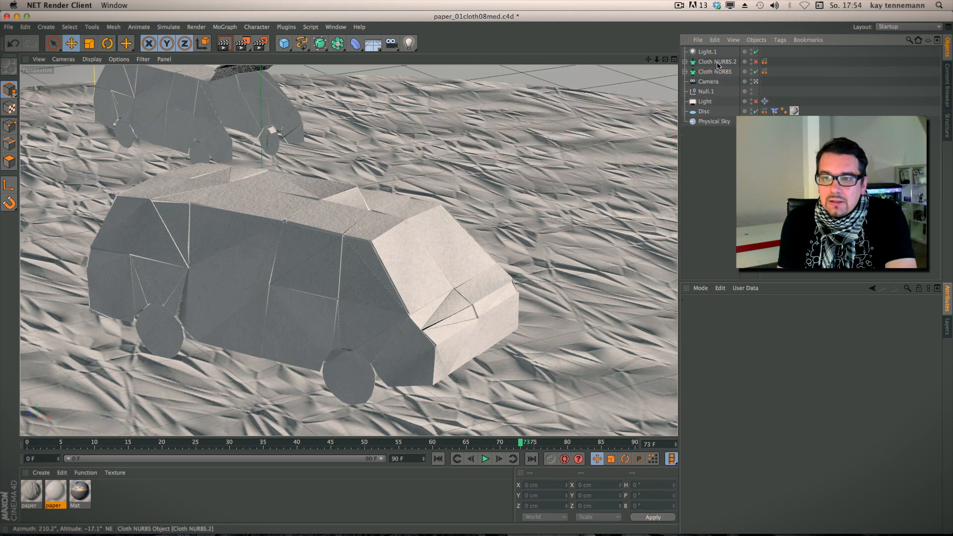
left_click(717, 62)
key("Delete")
left_click(788, 101)
key("Delete")
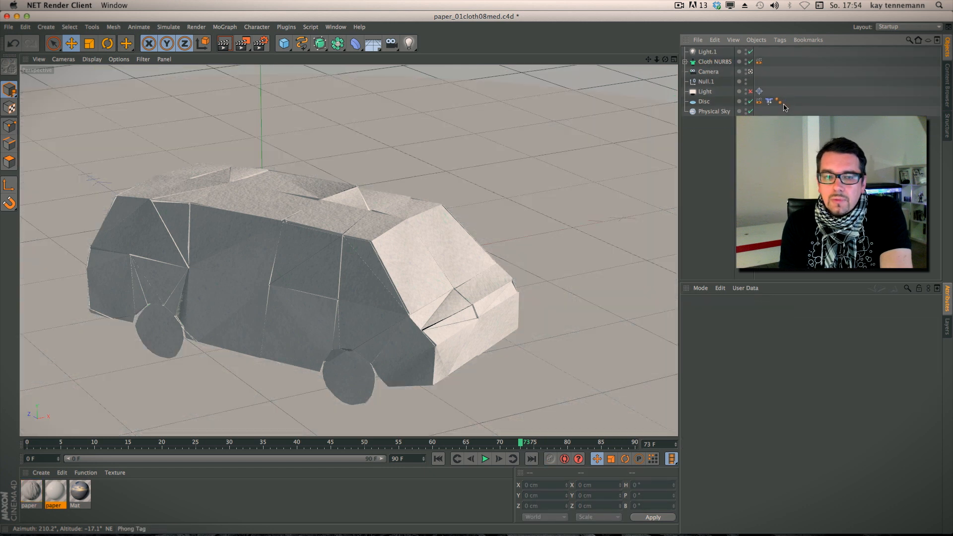
Expand the remaining Cloth NURBS, disable it, and hide the dach object inside it
left_click(685, 62)
left_click(750, 61)
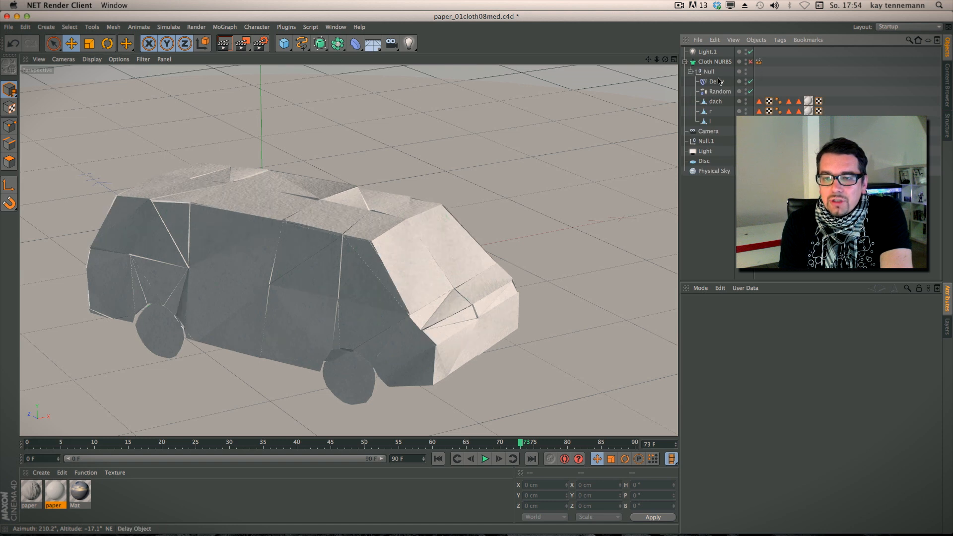
left_click(745, 101)
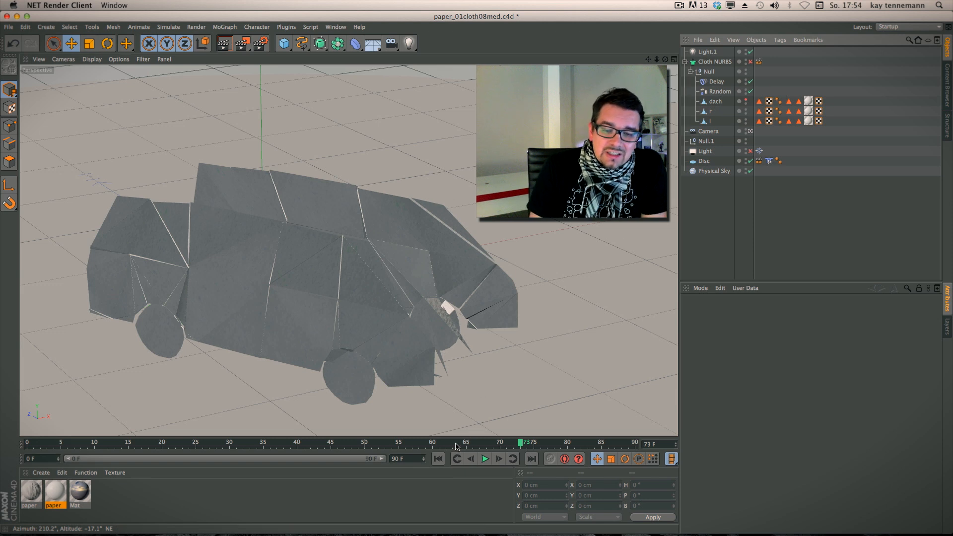
Replay the animation from the start, stop it at frame 69, and examine the van's two side panels
left_click(438, 458)
left_click(485, 458)
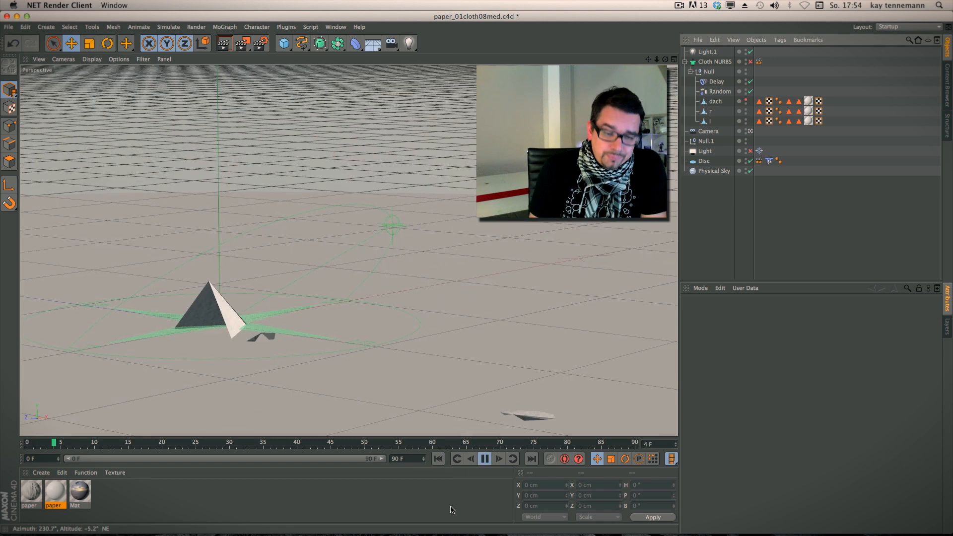
left_click(485, 459)
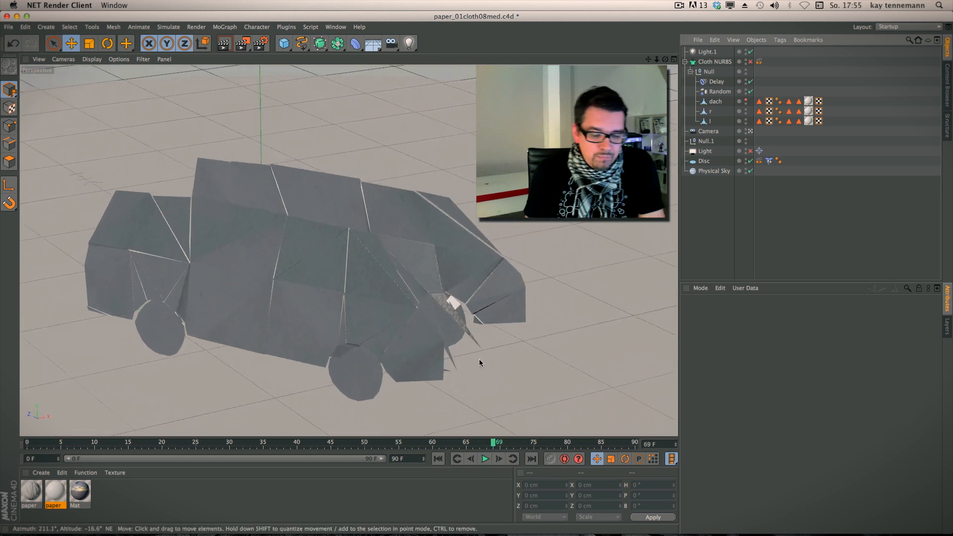
left_click_drag(463, 349, 371, 268, "alt")
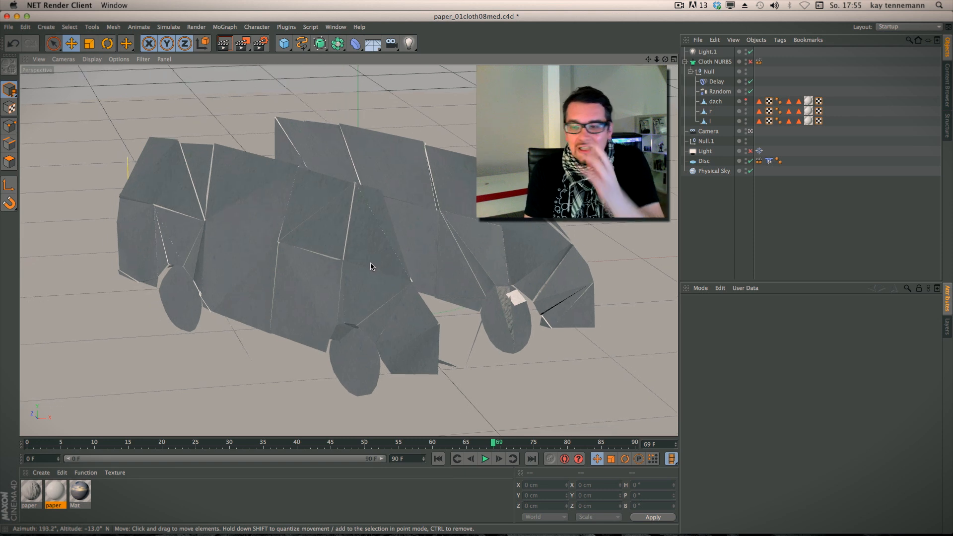
Hide the r and l side objects and make the dach object visible
left_click(746, 111)
left_click(745, 120)
left_click(745, 102)
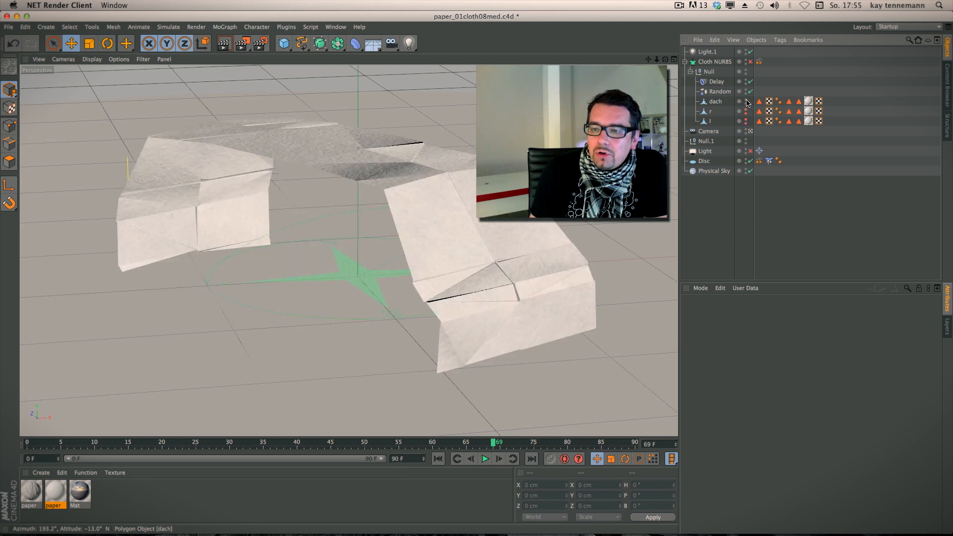
Select dach, play its unfolding from the start, and stop at frame 80
left_click(715, 101)
left_click(438, 459)
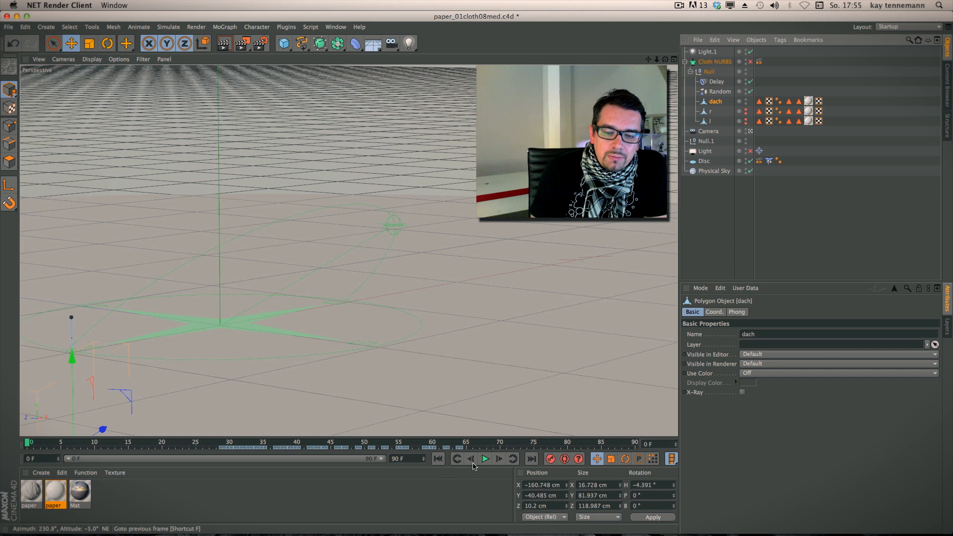
left_click(485, 458)
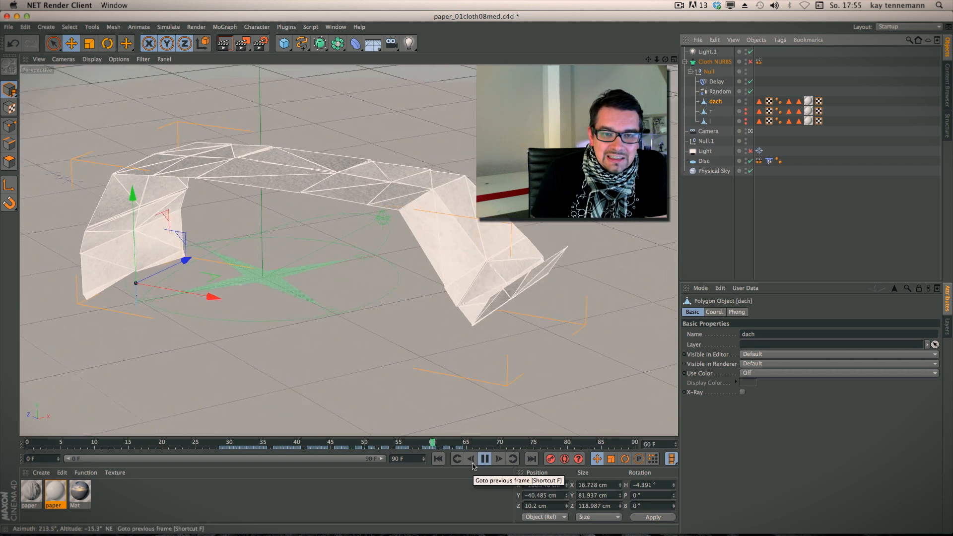
left_click(485, 460)
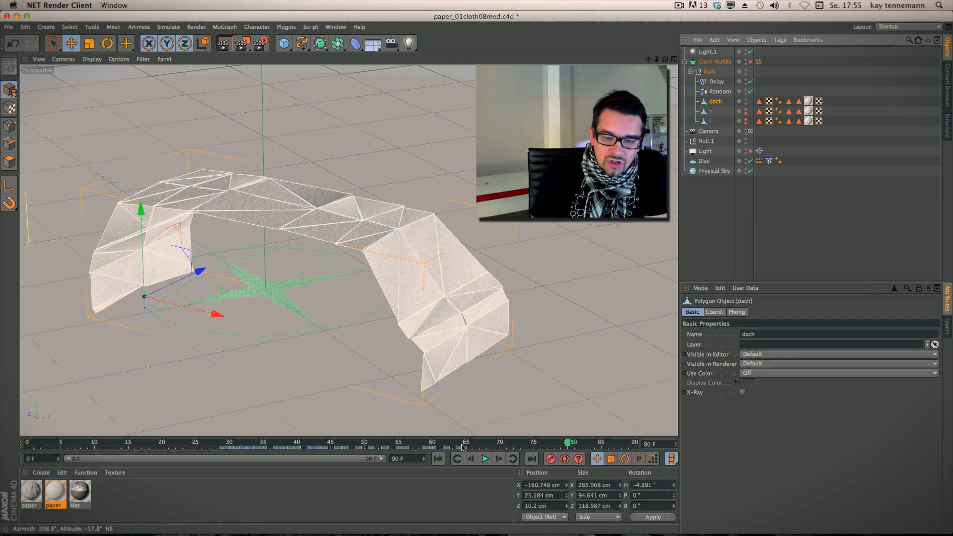
Go to frame 64, show dach's tracks in the Timeline, and delete its PLA track
left_click(446, 442)
left_click_drag(425, 441, 459, 443)
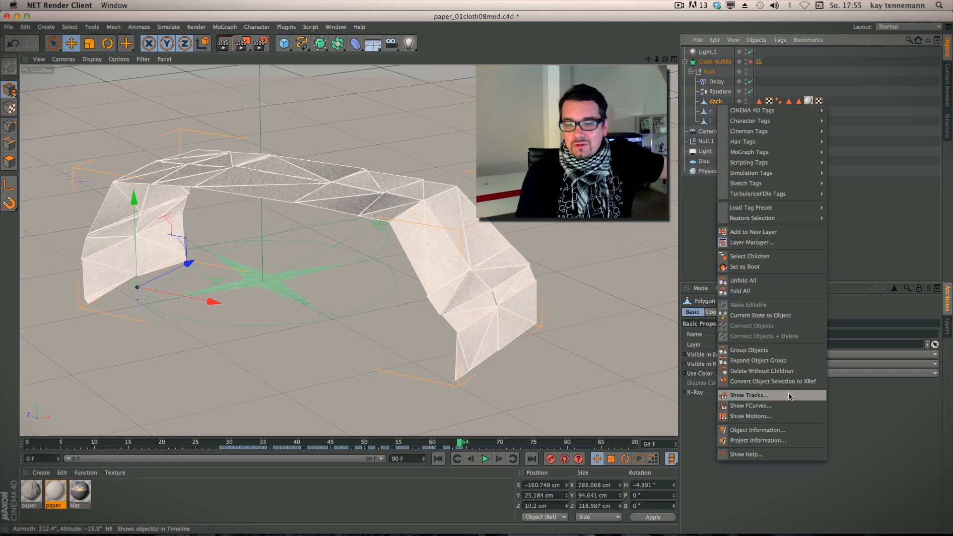
left_click(747, 395)
right_click(723, 106)
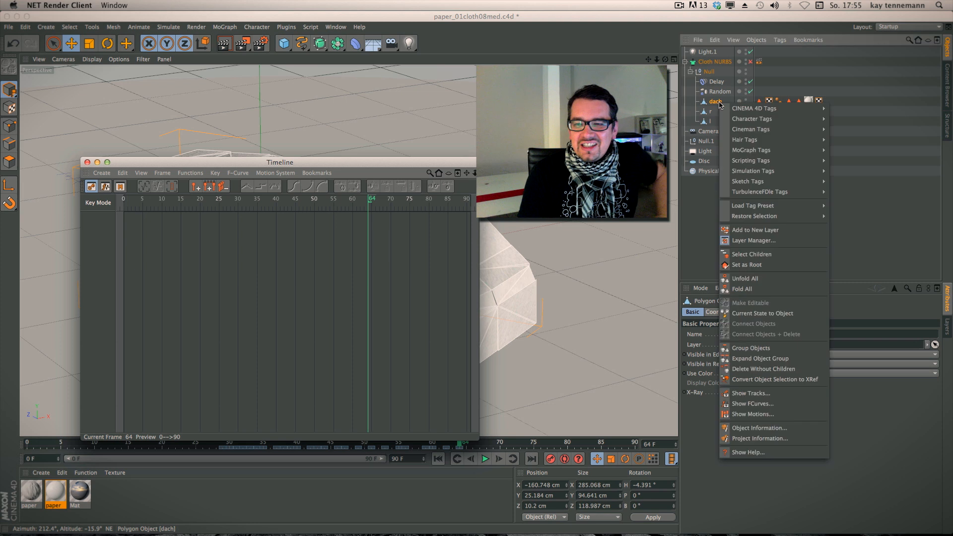
left_click(747, 396)
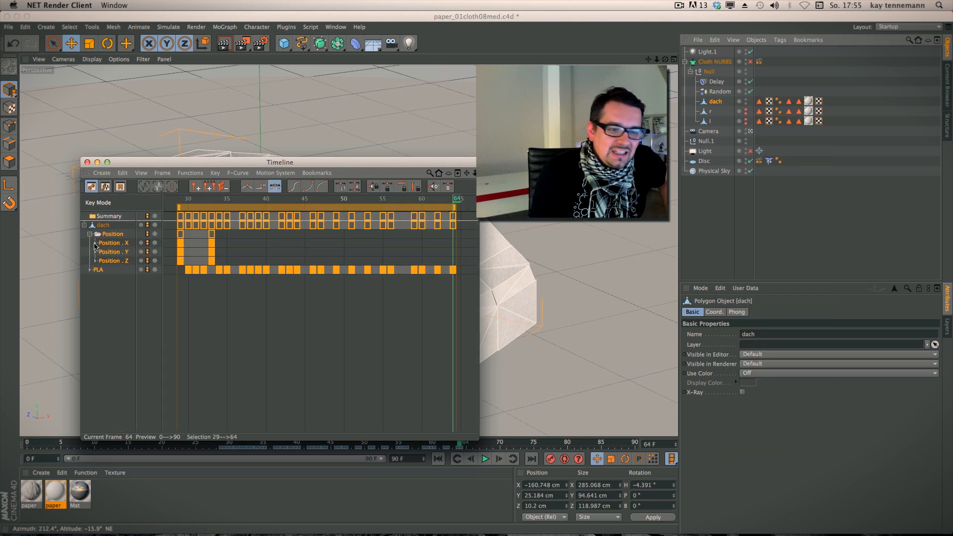
double_click(99, 270)
key("Delete")
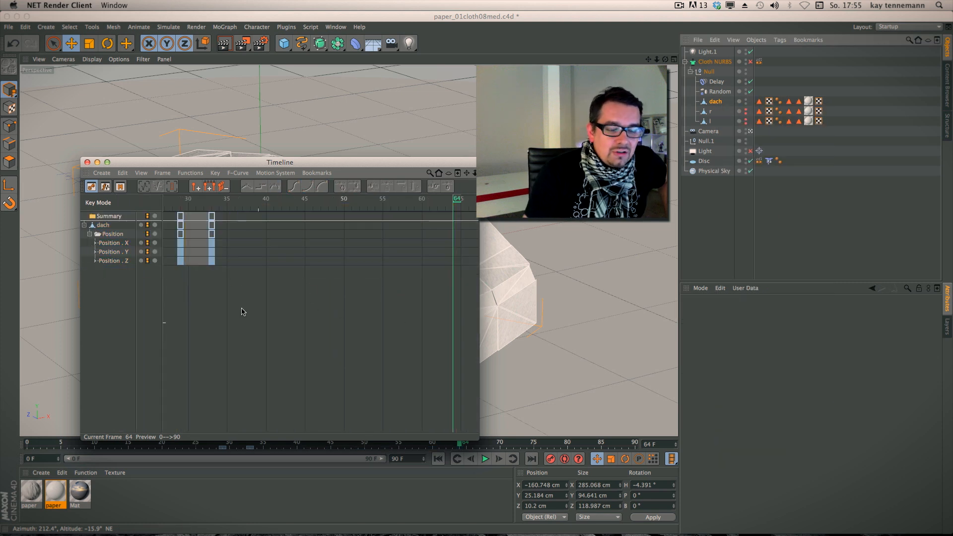
left_click(88, 162)
Switch keyframe recording for dach from Position to Point Level Animation, and disable the Random and Delay deformers
left_click(718, 105)
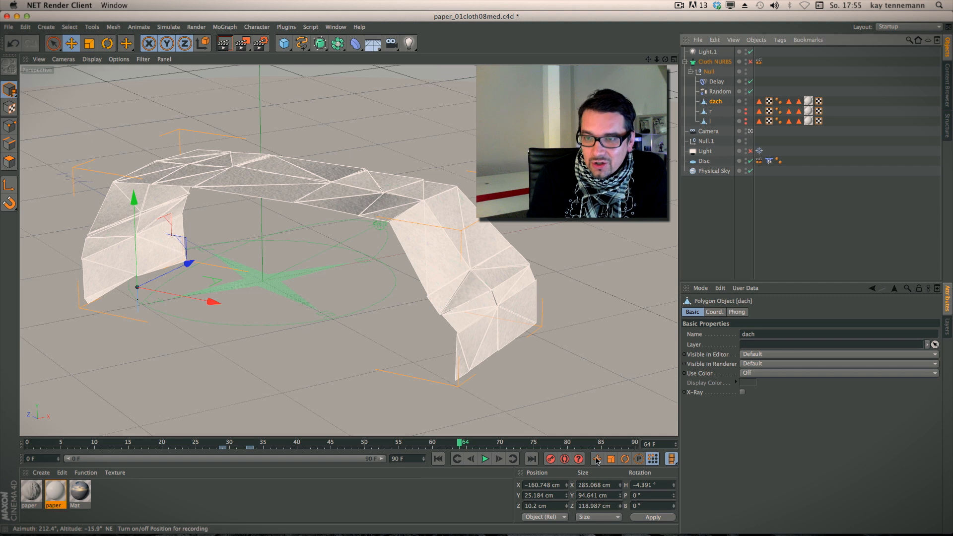
left_click(750, 91)
left_click(750, 82)
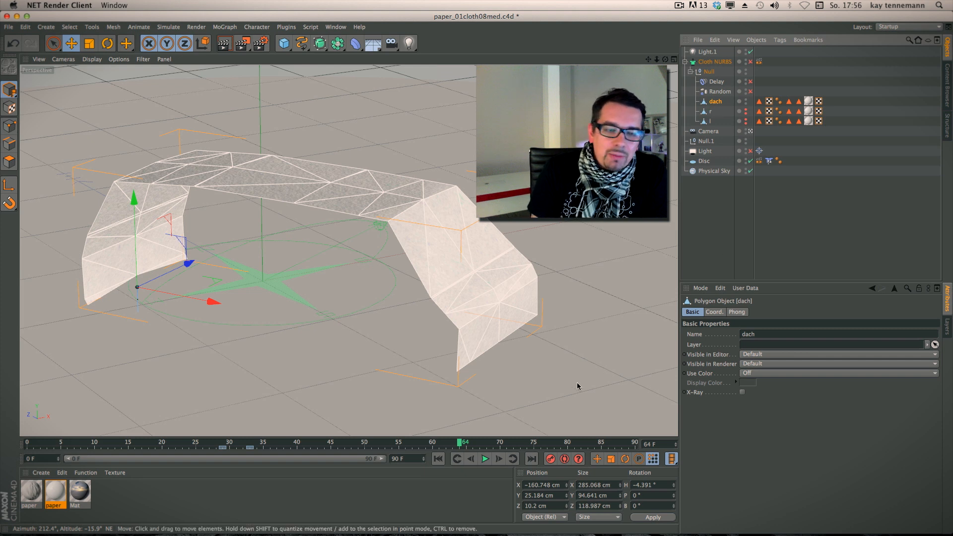
mouse_move(461, 446)
left_mouse_down()
mouse_move(441, 446)
mouse_move(463, 448)
left_mouse_up()
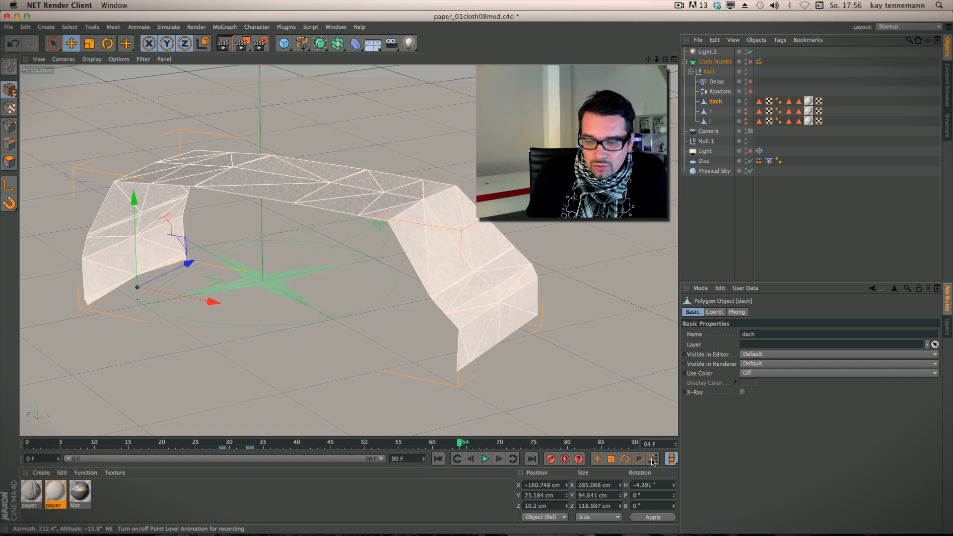
In point mode, select dach's outermost flap points at the front end, from the last crease down to the lower edge
left_click(9, 126)
key("space")
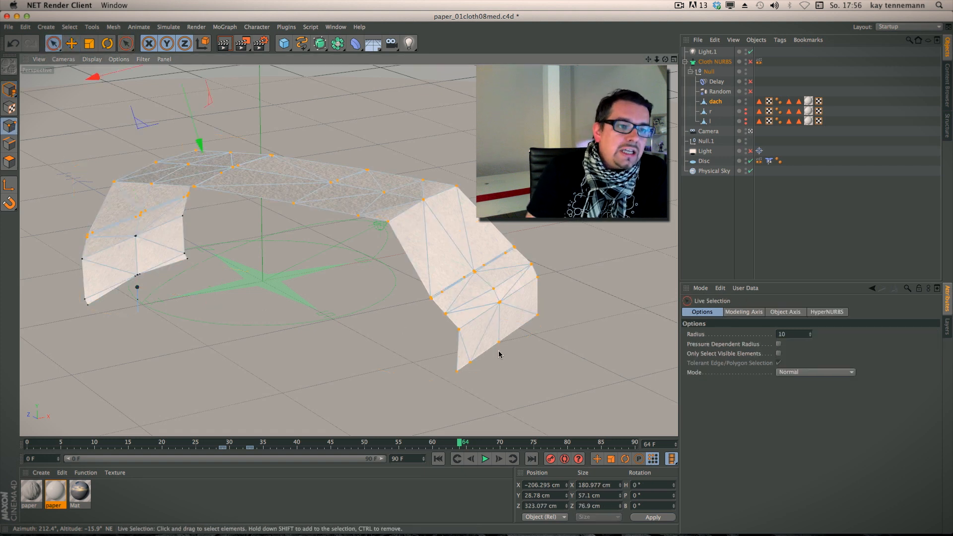
left_click(471, 361)
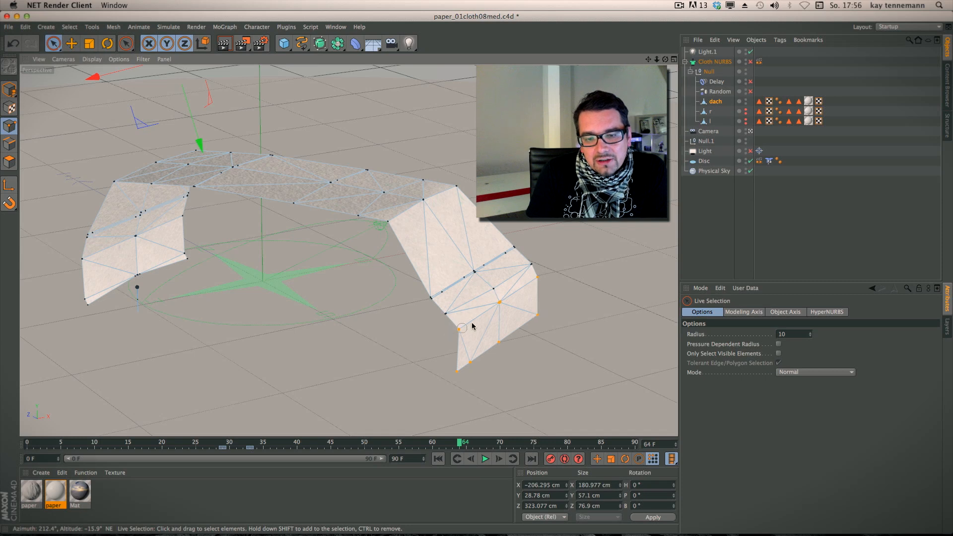
left_click(539, 278)
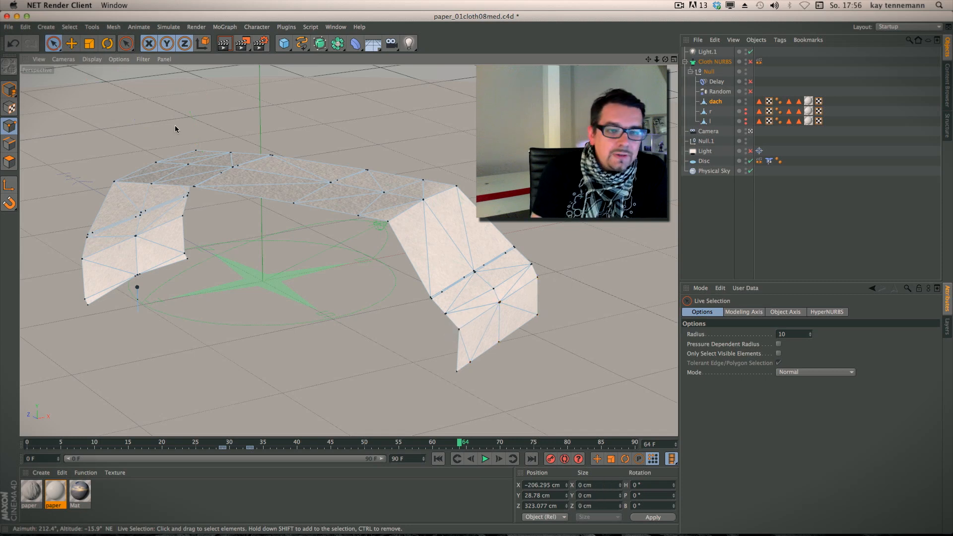
mouse_move(526, 287)
left_mouse_down("shift")
mouse_move(479, 318)
mouse_move(458, 372)
left_mouse_up("shift")
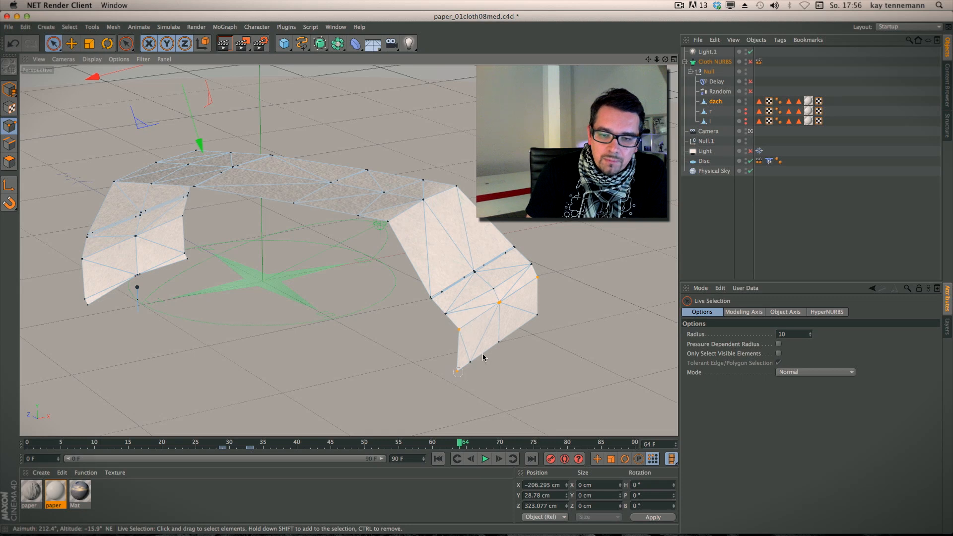
left_click(634, 323)
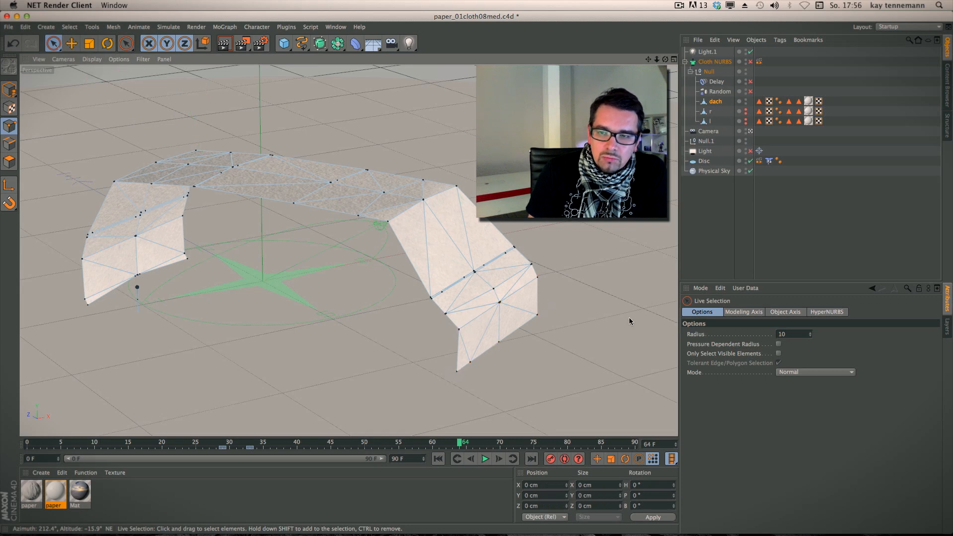
key("r")
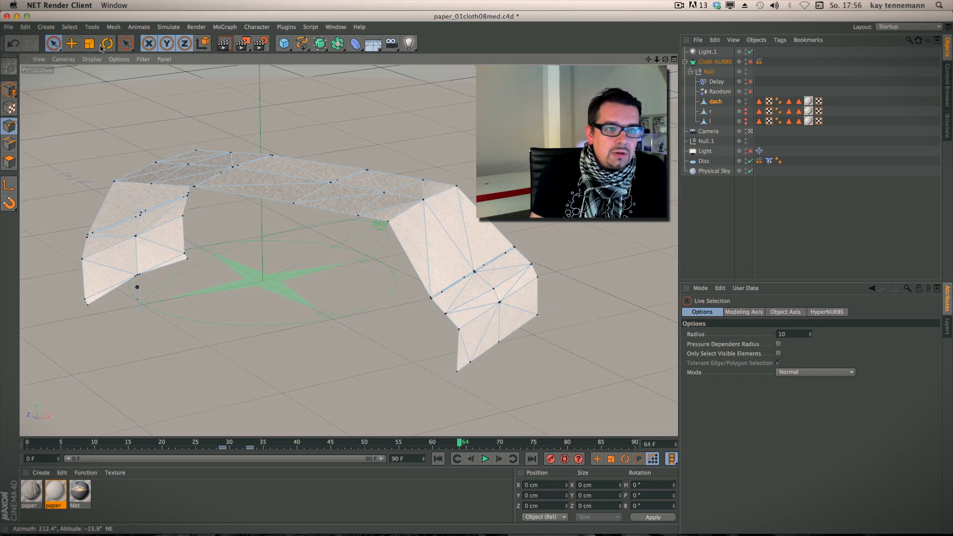
left_click(501, 302)
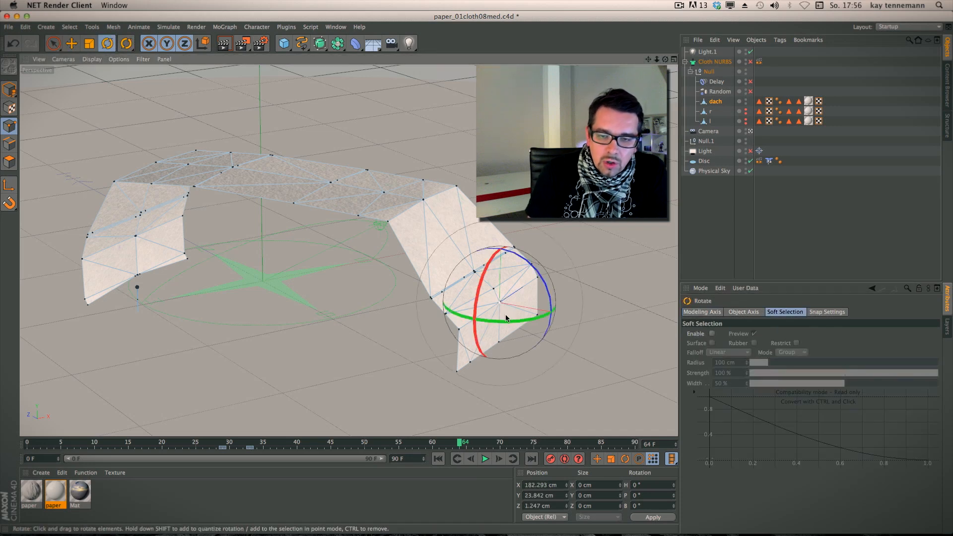
key("space")
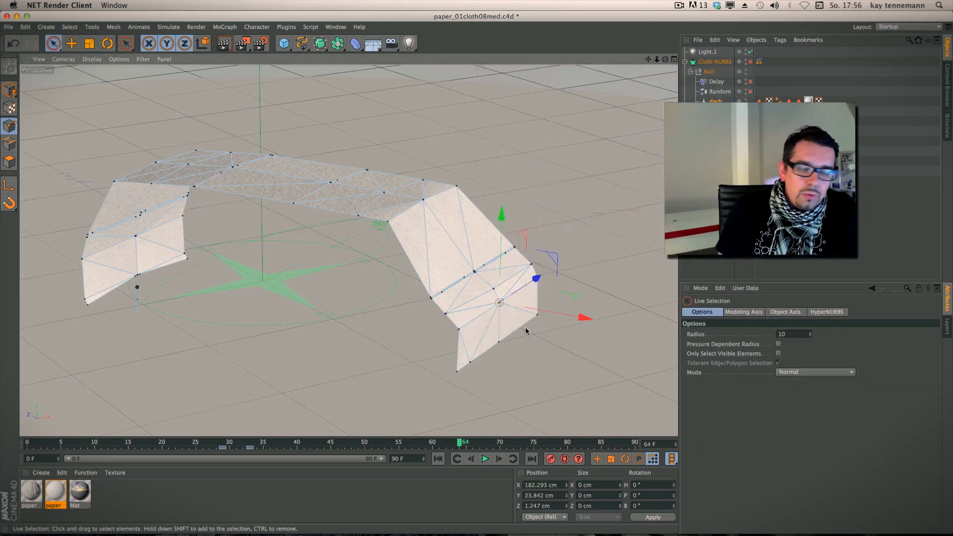
left_click(464, 368)
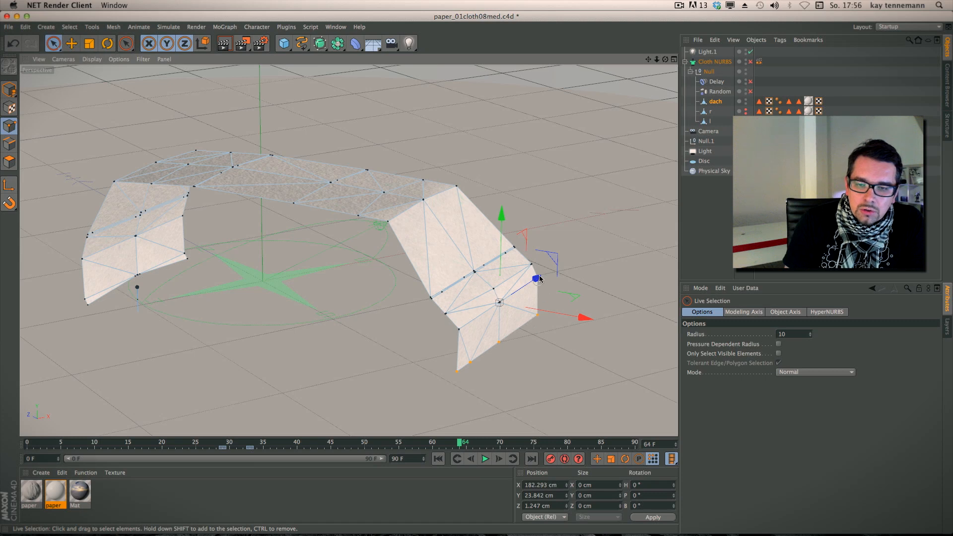
left_click(462, 326, "shift")
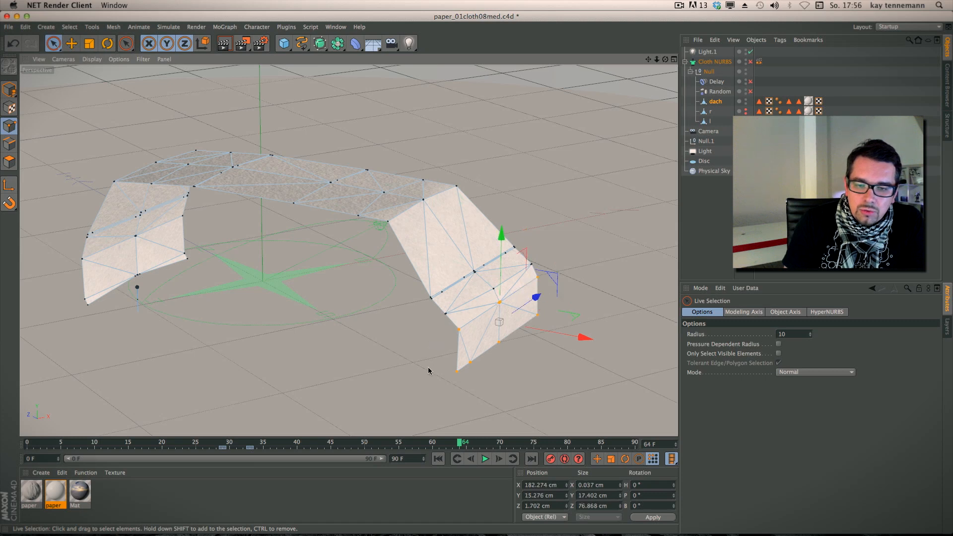
Activate the Move tool and enable axis modification for the selected flap points
left_click(107, 44)
right_click_drag(358, 285, 494, 267, "alt")
left_click_drag(495, 266, 412, 251, "alt")
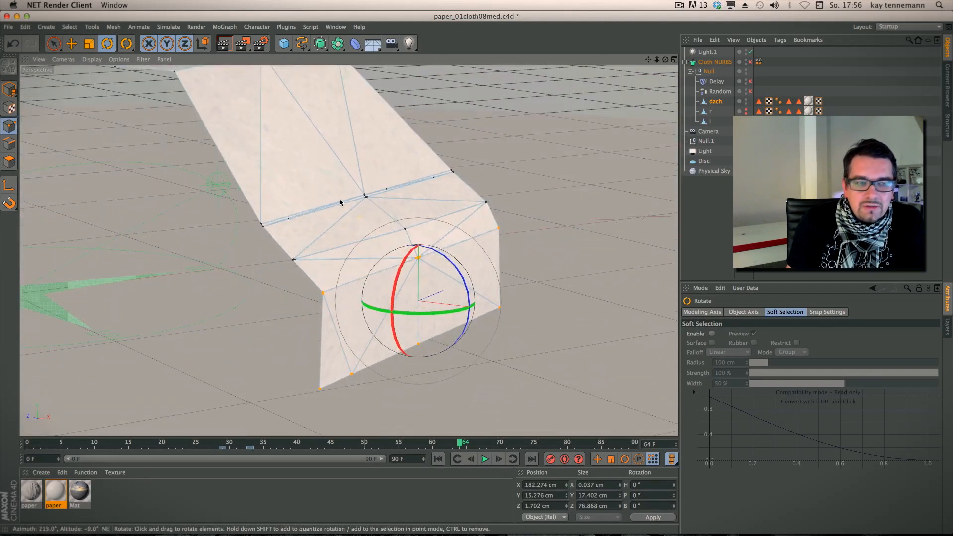
key("e")
left_click_drag(516, 283, 413, 297, "alt")
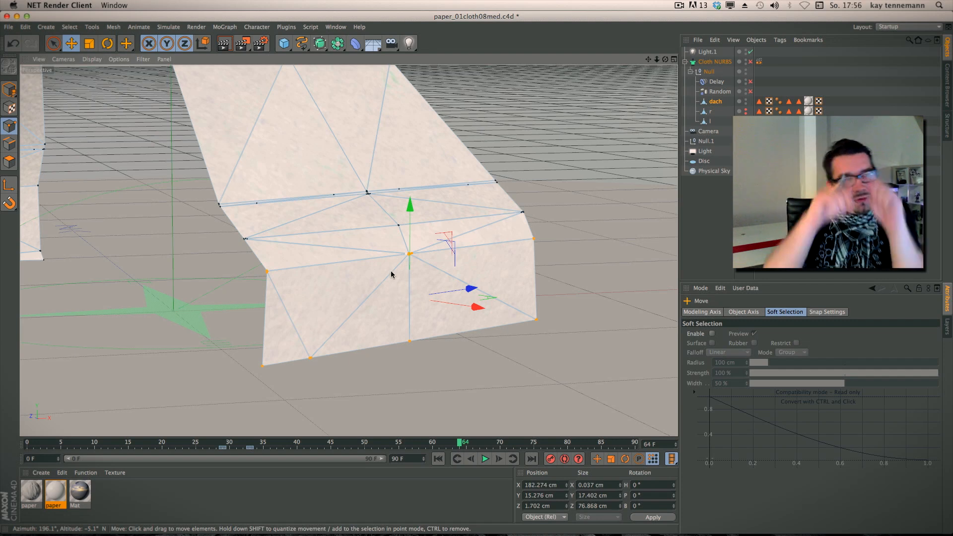
left_click_drag(250, 270, 235, 288, "alt")
left_click(9, 189)
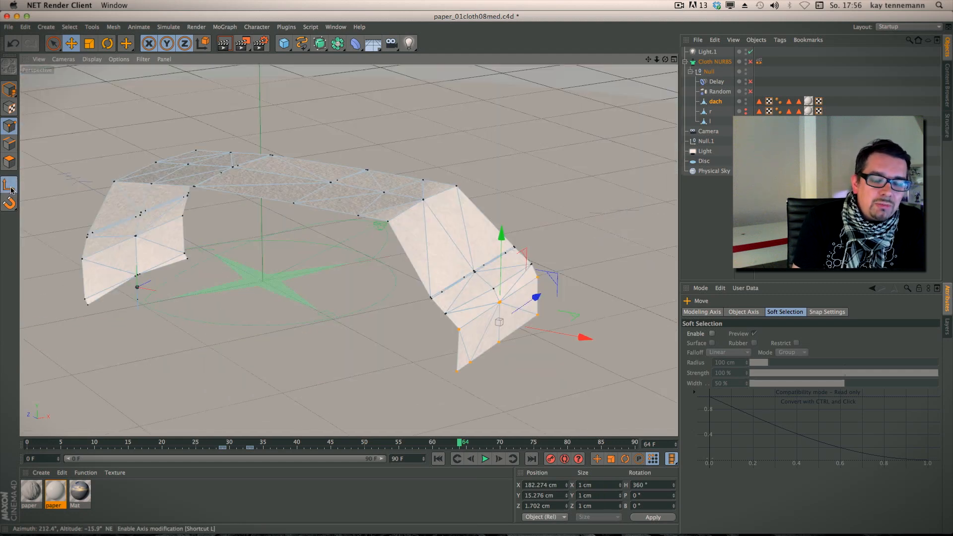
left_click(73, 60)
mouse_move(80, 82)
left_click(173, 91)
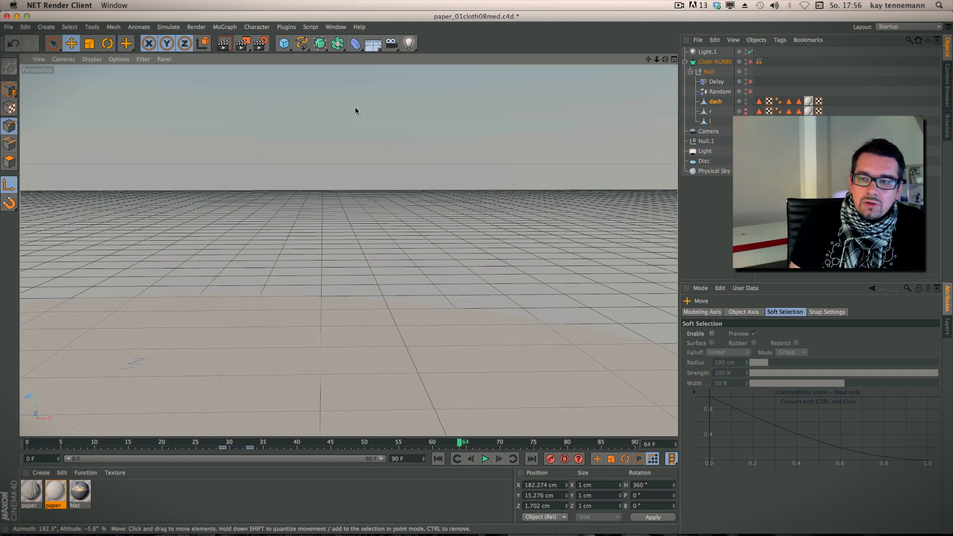
left_click(39, 59)
left_click(75, 123)
Move the axis of the selected points up to the crease, at Y about 23.9 cm
right_click_drag(268, 260, 437, 213, "alt")
middle_click_drag(414, 205, 90, 188, "alt")
right_click_drag(131, 217, 156, 219, "alt")
left_click_drag(156, 222, 333, 225, "alt")
right_click_drag(332, 225, 140, 177, "alt")
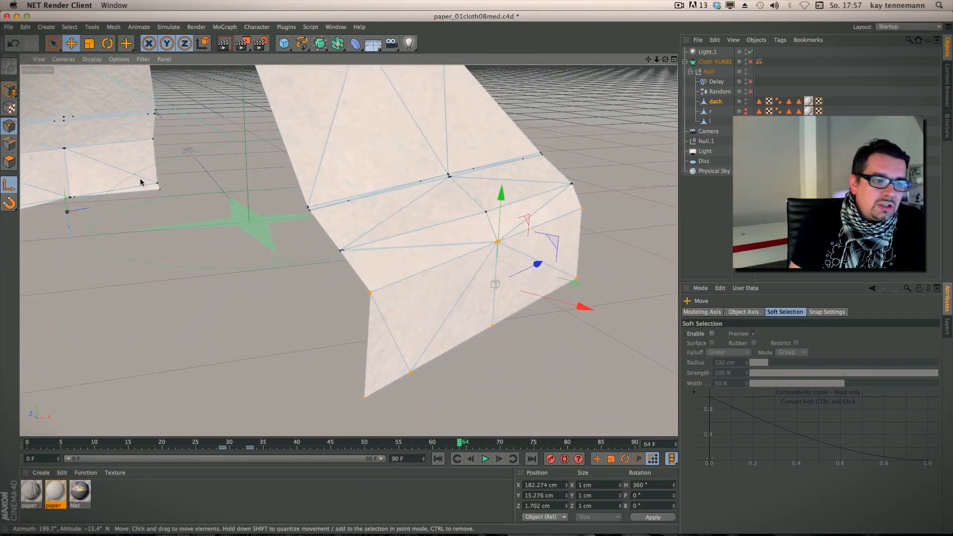
left_click(13, 185)
left_click(10, 185)
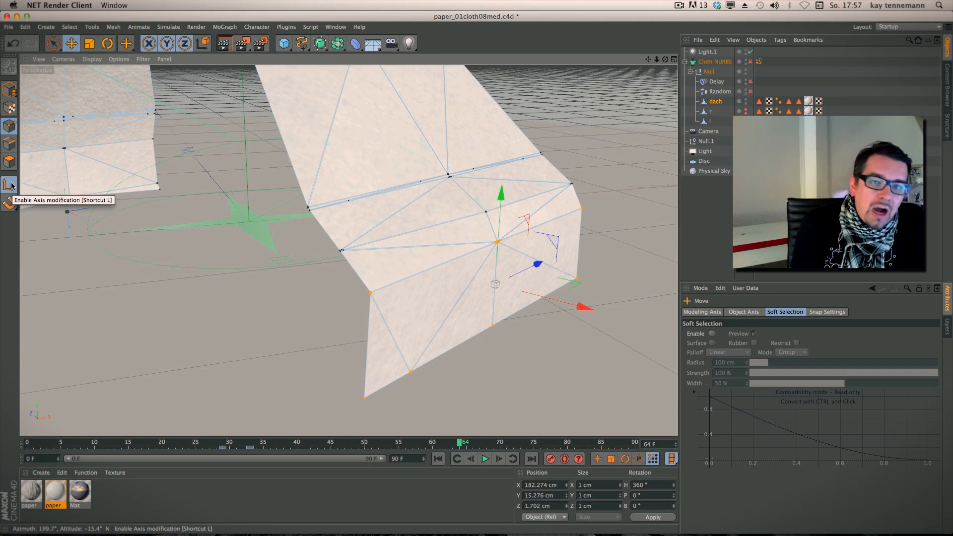
left_click_drag(501, 195, 498, 153)
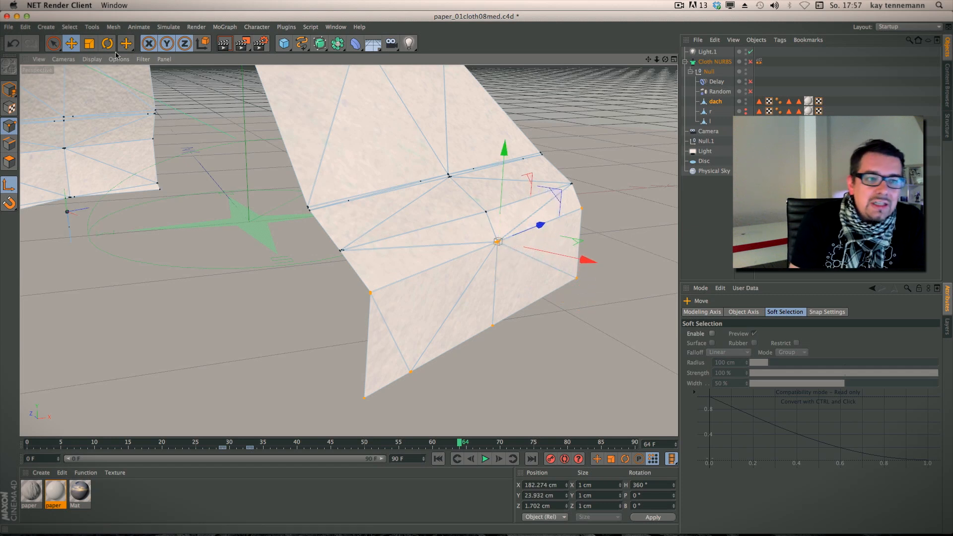
Turn off axis modification and rotate the selected flap points outward around the crease
key("r")
left_click_drag(550, 240, 466, 288, "alt")
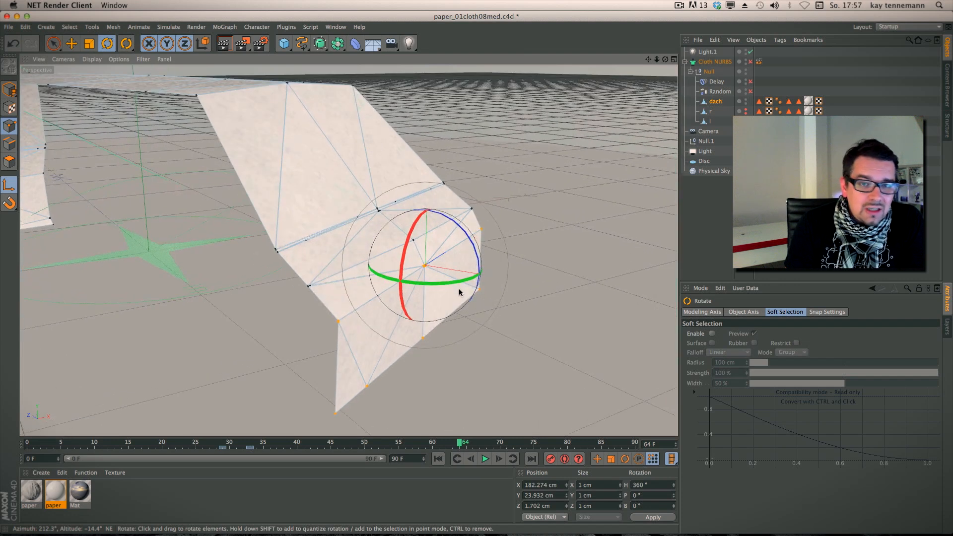
middle_click_drag(459, 288, 464, 285, "alt")
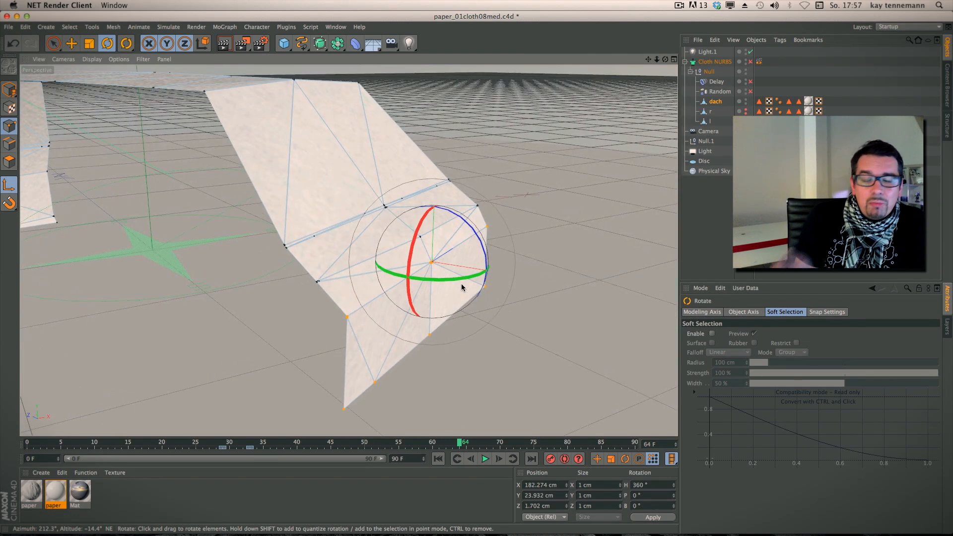
middle_click_drag(451, 251, 436, 273, "alt")
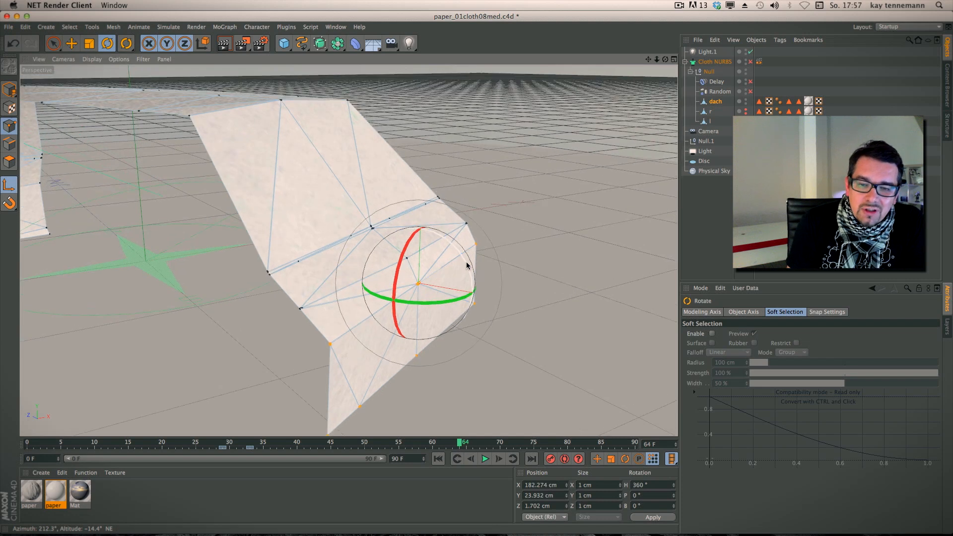
mouse_move(466, 267)
left_mouse_down()
mouse_move(431, 234)
mouse_move(439, 260)
mouse_move(454, 258)
mouse_move(445, 277)
mouse_move(445, 266)
mouse_move(481, 257)
left_mouse_up()
left_click(9, 185)
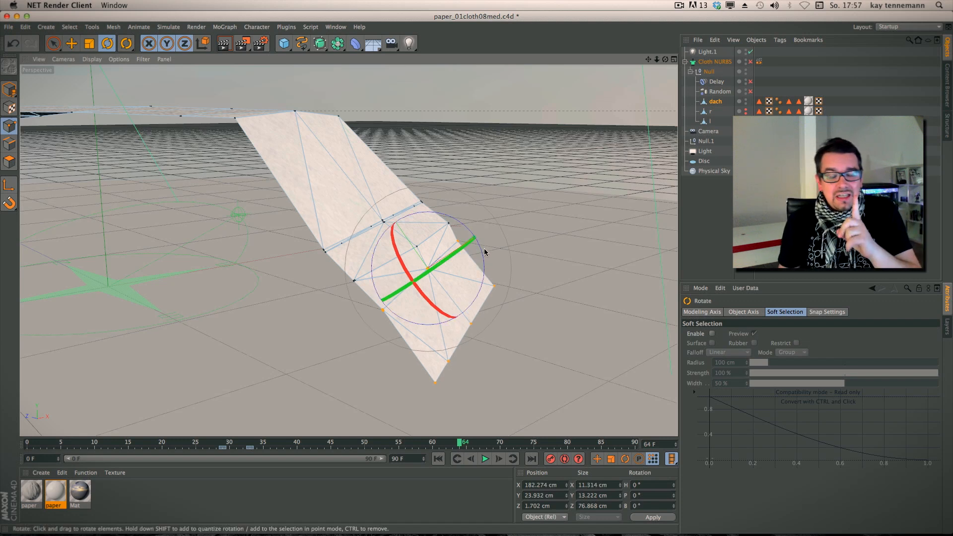
Record dach's outermost flap hanging straight down at frame 64, and rotated outward to nearly horizontal at frame 62
left_click_drag(456, 222, 471, 259)
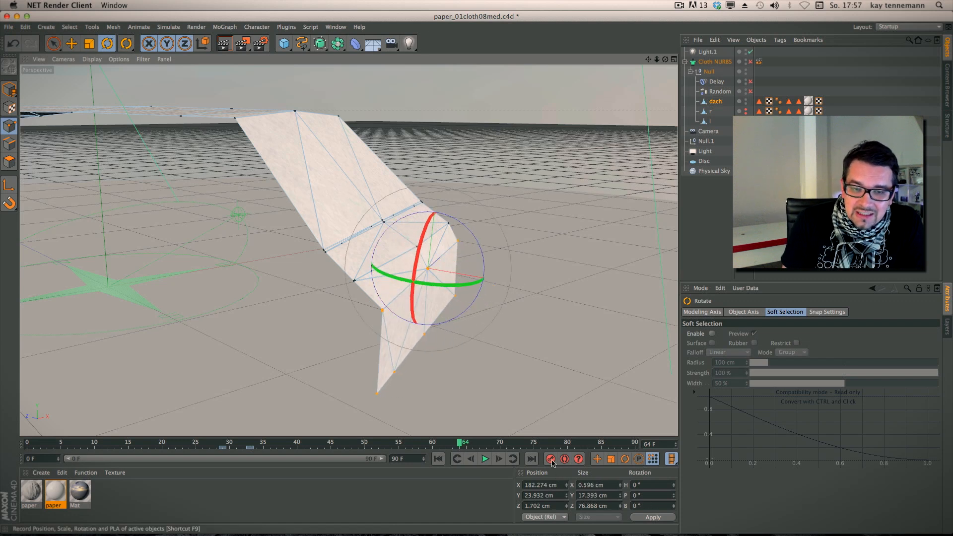
left_click(470, 459)
left_click(470, 459)
left_click_drag(485, 262, 399, 178)
left_click(551, 459)
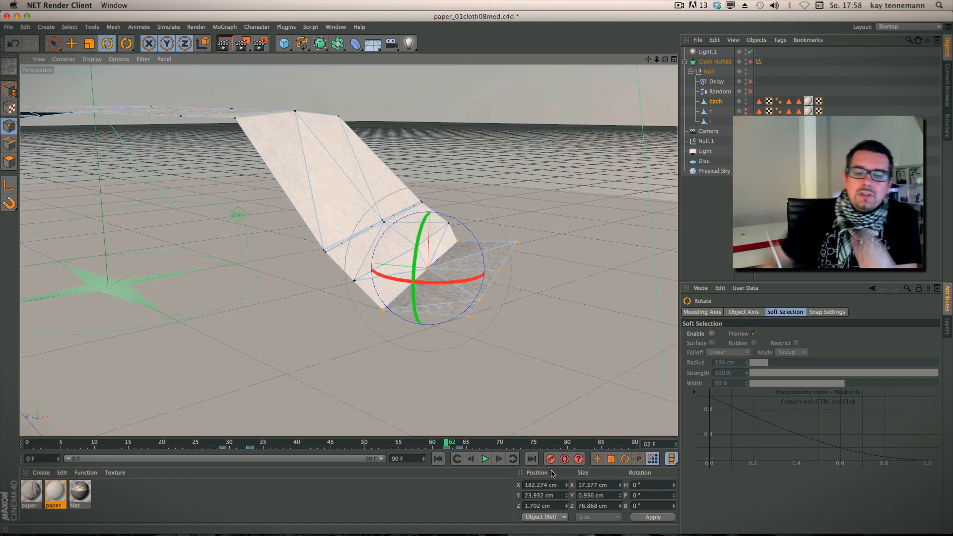
Review the flap's folding motion between frames 62 and 64 from several viewing angles
left_click(459, 443)
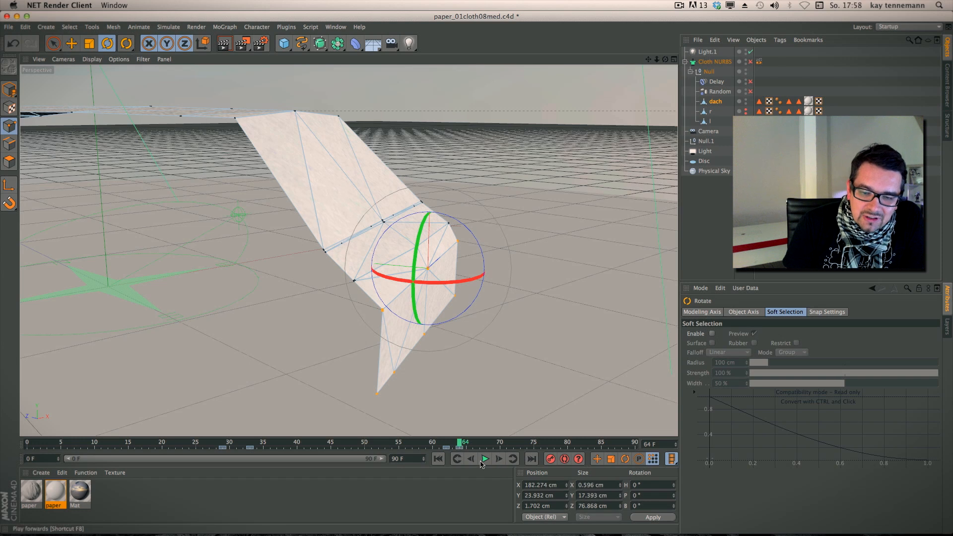
left_click(471, 459)
left_click(472, 460)
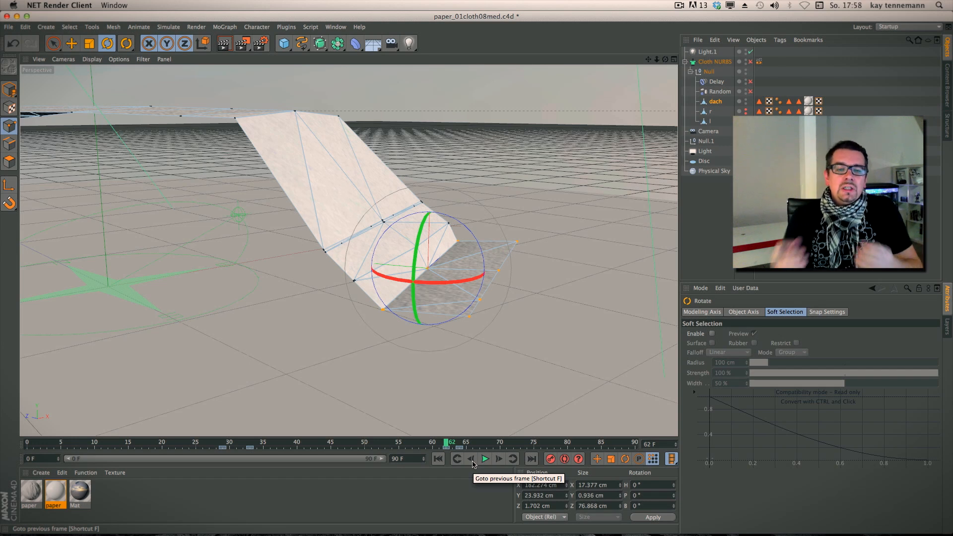
left_click_drag(427, 313, 452, 279, "alt")
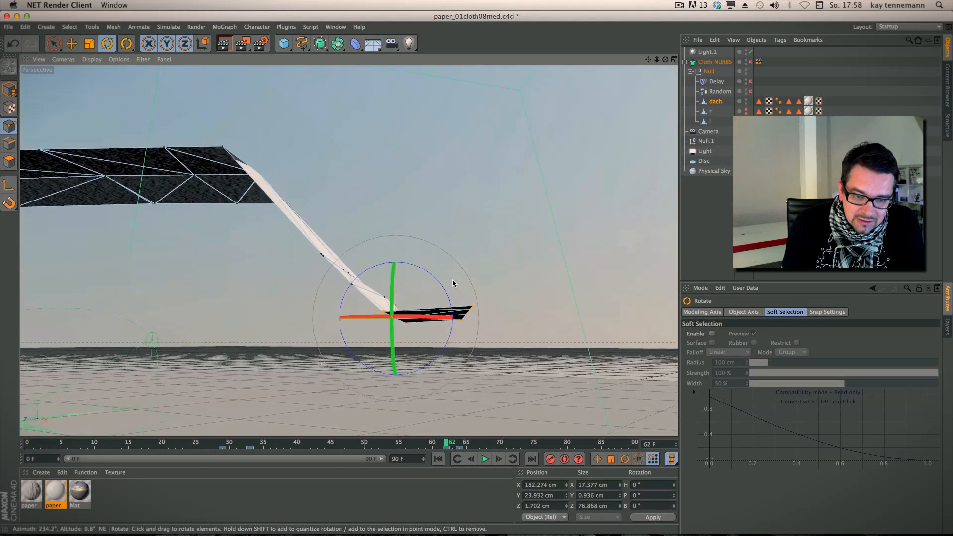
left_click(452, 443)
left_click_drag(451, 444, 459, 444)
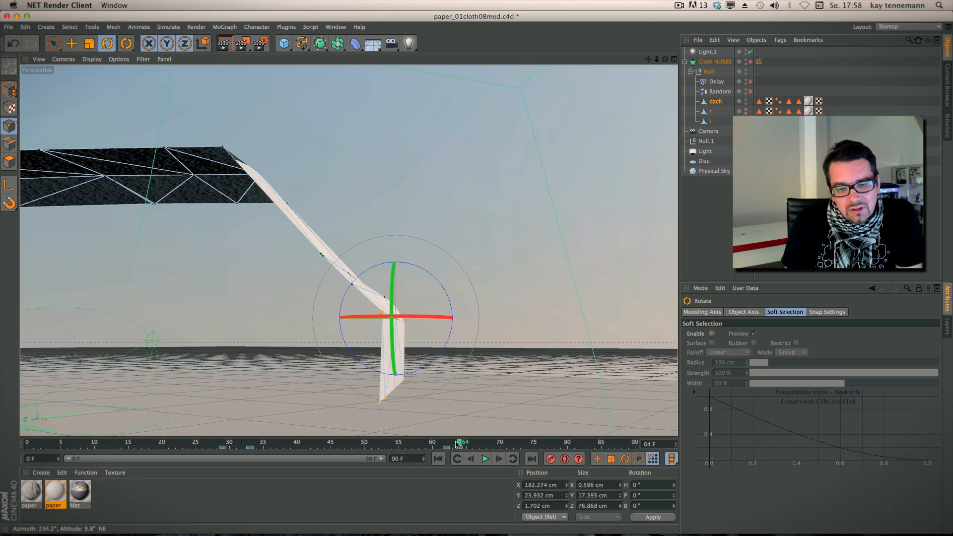
left_click_drag(456, 443, 454, 446)
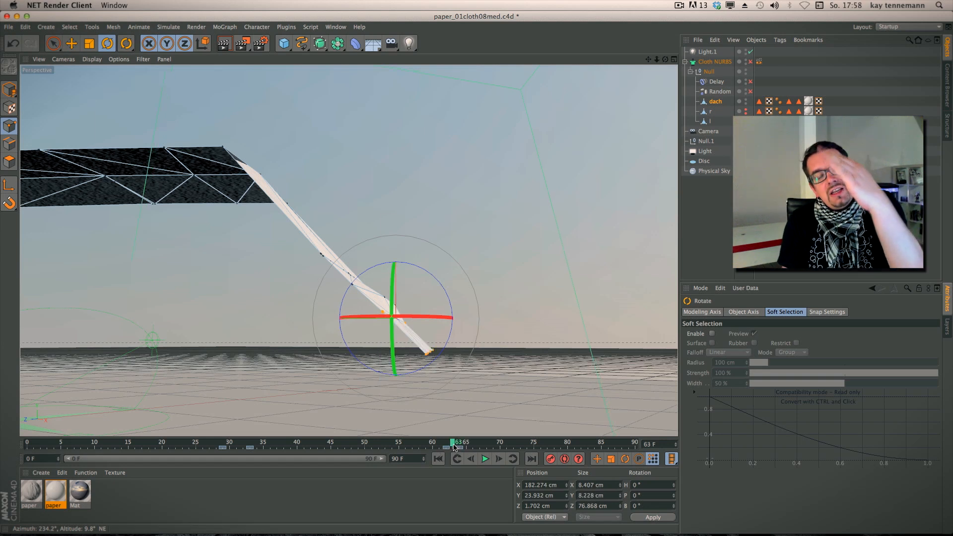
left_click_drag(451, 443, 448, 442)
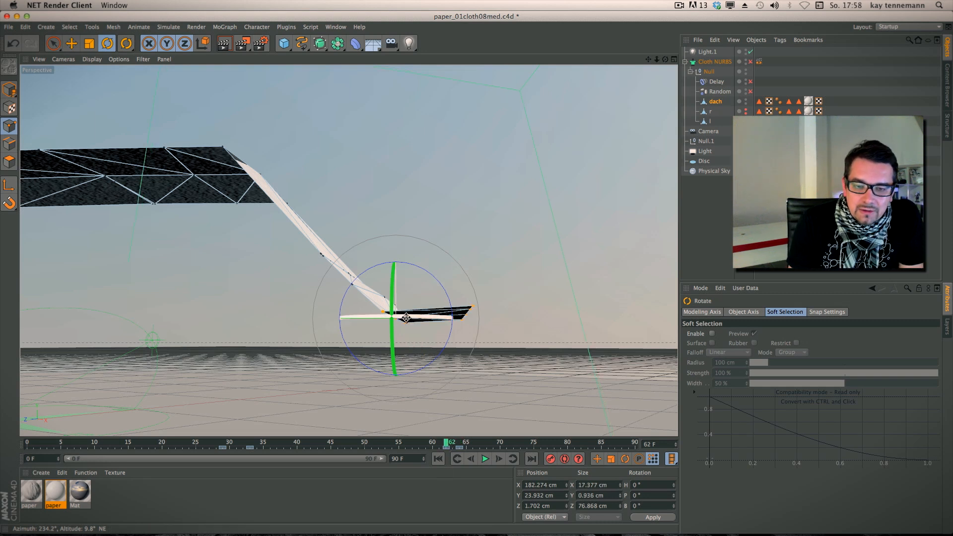
mouse_move(433, 349)
left_mouse_down("alt")
mouse_move(414, 365)
mouse_move(400, 350)
mouse_move(424, 340)
mouse_move(420, 350)
left_mouse_up("alt")
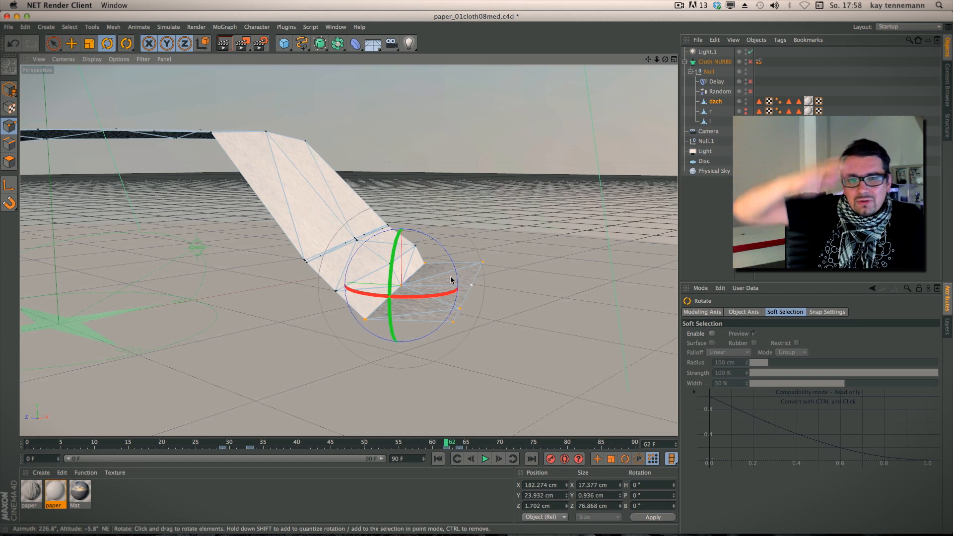
At frame 60, rotate the flap points further upward around the crease and record the pose
left_click_drag(440, 244, 415, 214)
left_click(470, 458)
left_click(470, 459)
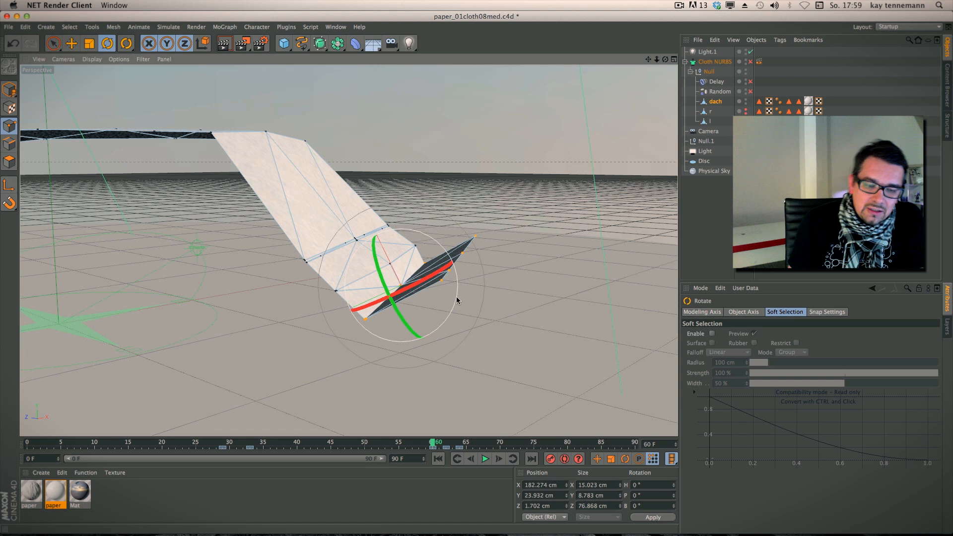
left_click_drag(375, 352, 475, 391, "alt")
At frame 58, rotate the flap points further around the crease until the flap stands upright
left_click(470, 458)
left_click(470, 458)
left_click_drag(478, 289, 464, 306)
left_click_drag(445, 311, 444, 311, "alt")
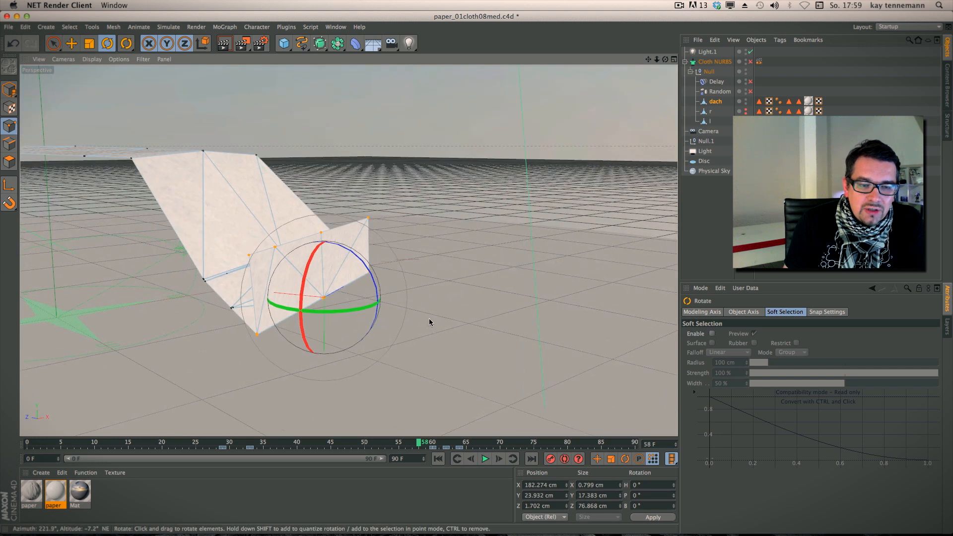
Scale the selected flap points down to about 7 cm in Y and 68.9 cm in Z, and record them at frame 58
middle_click_drag(429, 318, 459, 320, "alt")
left_click(90, 44)
left_click_drag(459, 192, 422, 209)
left_click_drag(379, 324, 385, 327)
left_click_drag(375, 392, 374, 362)
left_click_drag(374, 362, 412, 364, "alt")
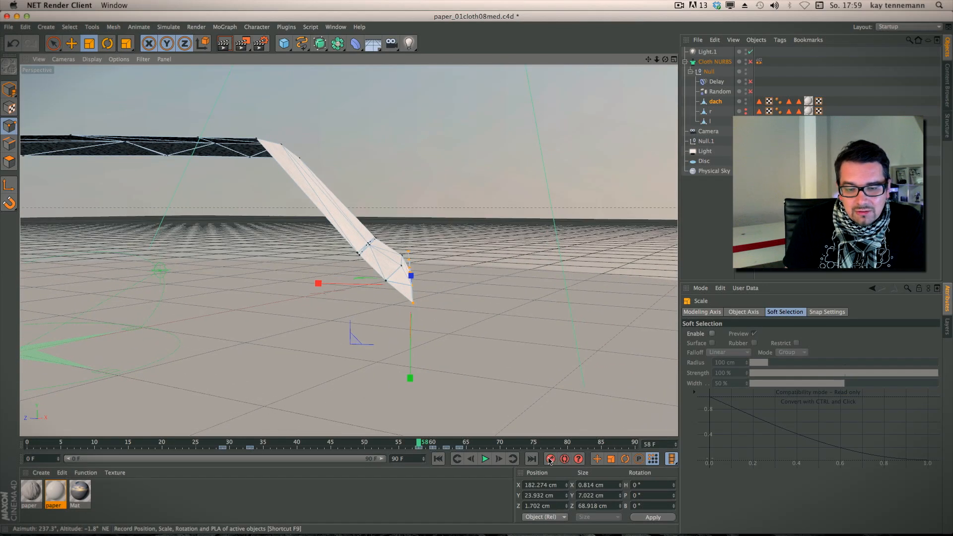
mouse_move(437, 363)
left_mouse_down("alt")
mouse_move(427, 356)
mouse_move(436, 363)
left_mouse_up("alt")
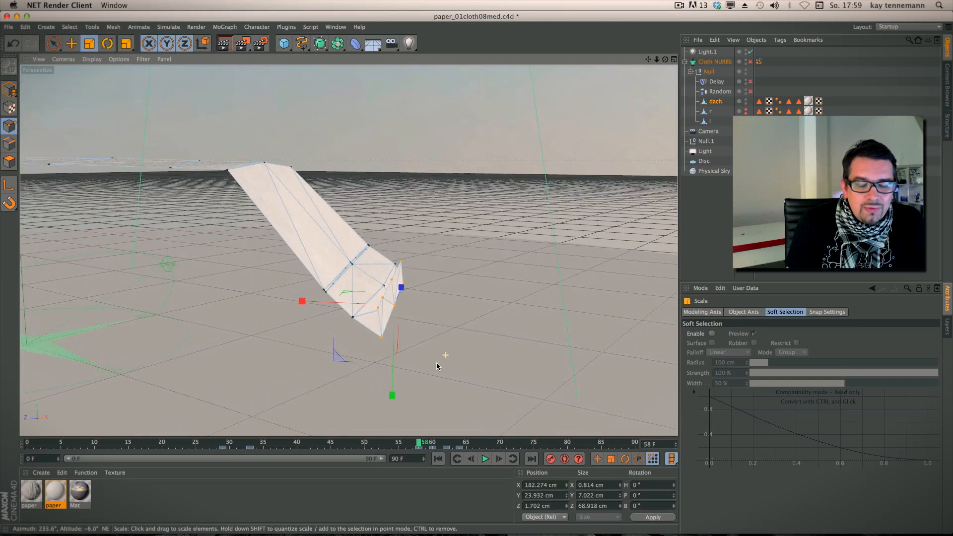
At frame 56, rotate the scaled flap points further inward around the crease toward the adjoining panel
key("space")
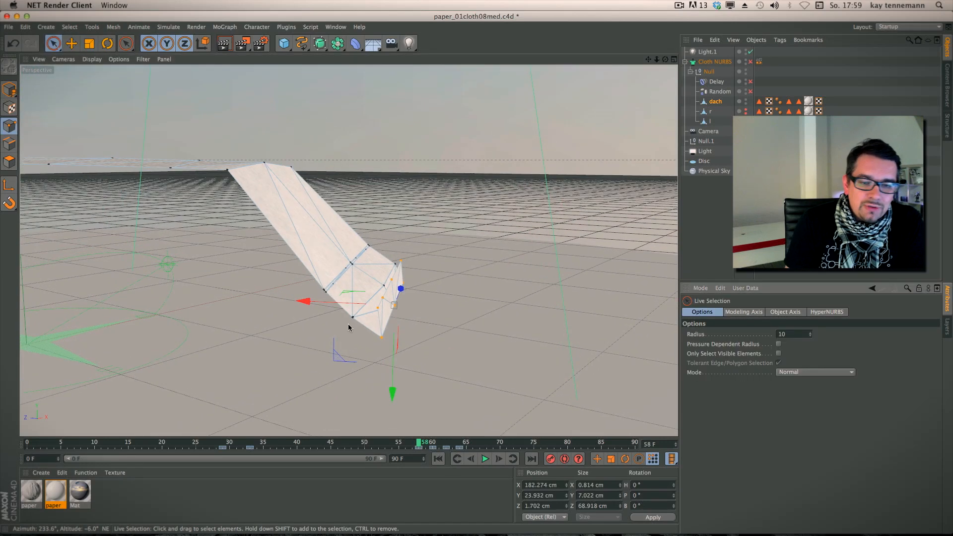
left_click_drag(353, 328, 356, 327, "alt")
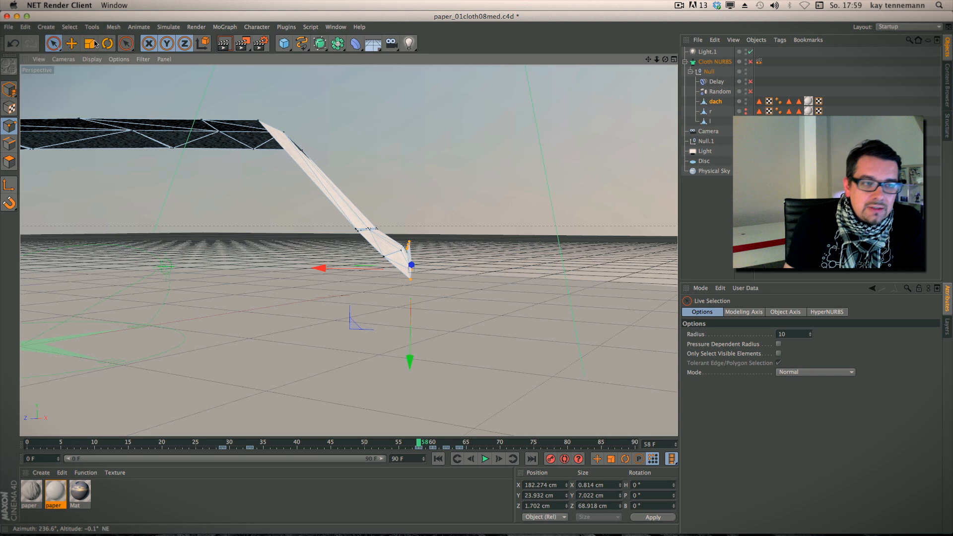
key("r")
left_click_drag(419, 229, 417, 231)
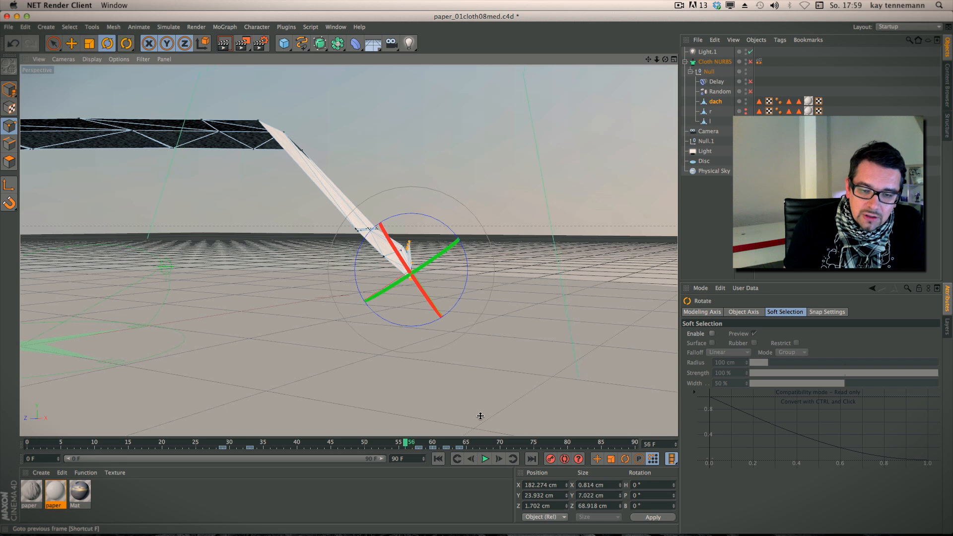
left_click_drag(436, 223, 412, 224)
key("space")
left_click_drag(479, 250, 398, 274, "alt")
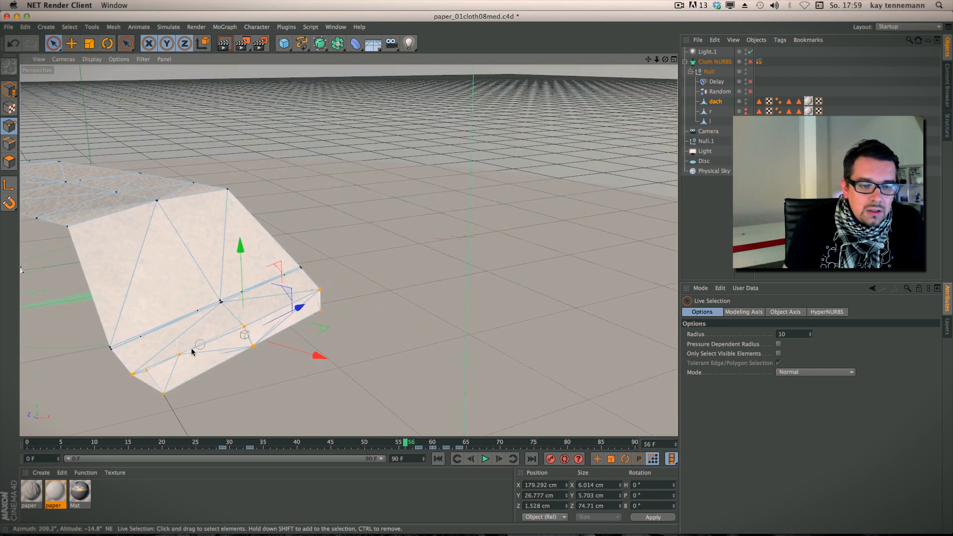
left_click_drag(241, 331, 396, 269, "alt")
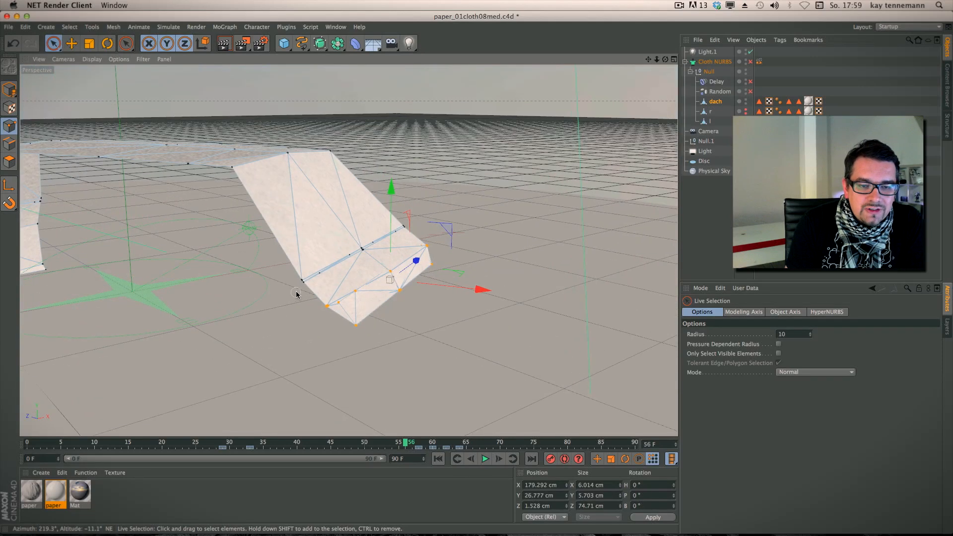
left_click_drag(423, 311, 397, 293, "alt")
key("l")
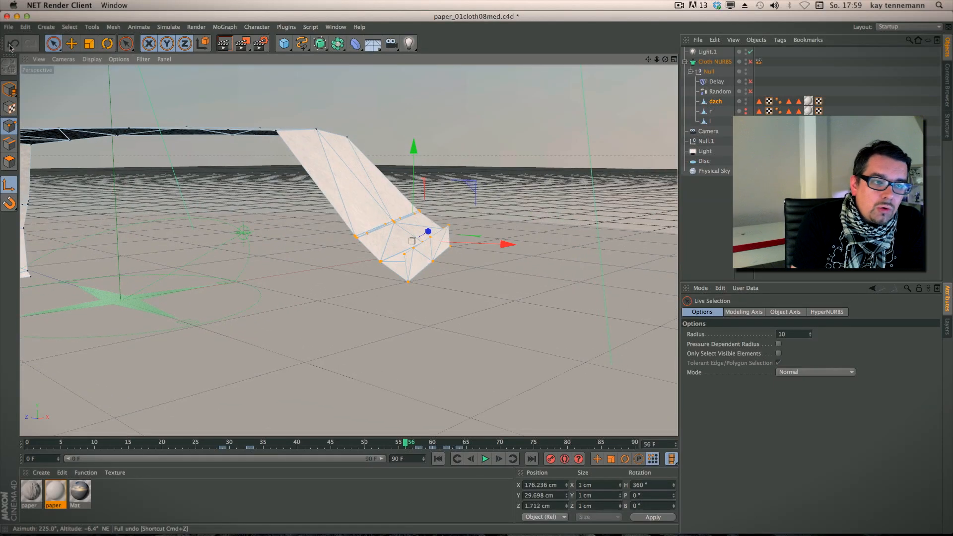
left_click_drag(307, 228, 317, 232, "alt")
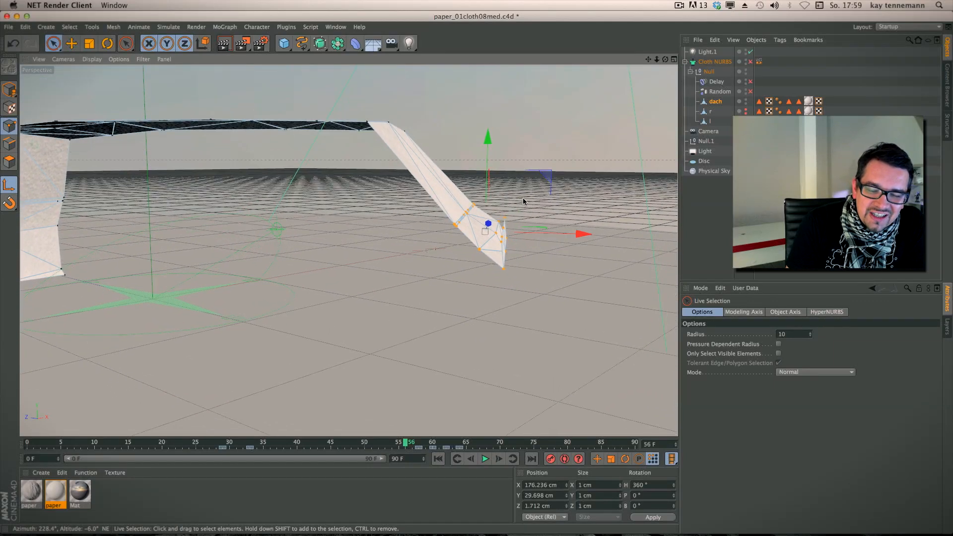
left_click_drag(521, 199, 518, 189, "alt")
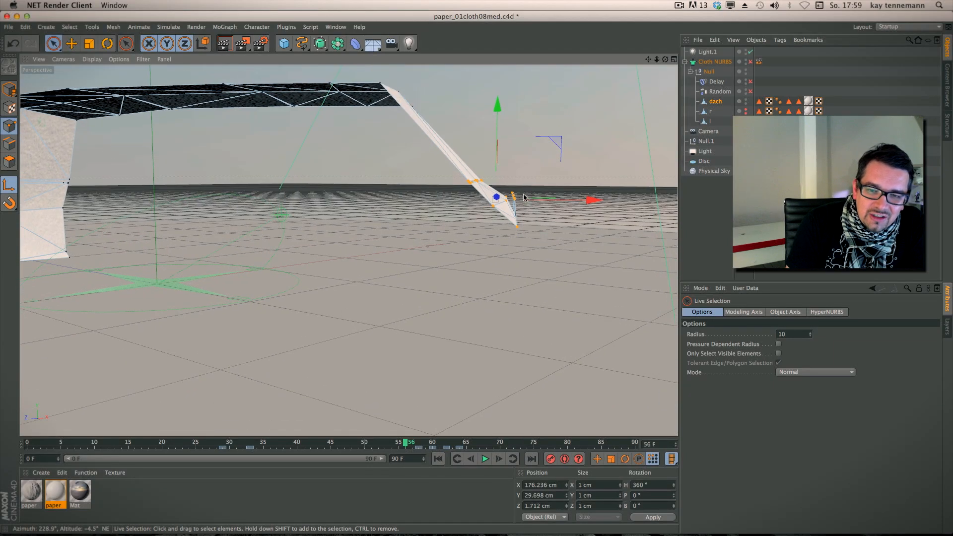
key("r")
With axis modification off, move only the flap's free-edge points along X to about 177.6 cm and record them at frame 56
left_click(54, 43)
left_click(561, 245)
left_click(515, 197)
left_click_drag(600, 196, 604, 201)
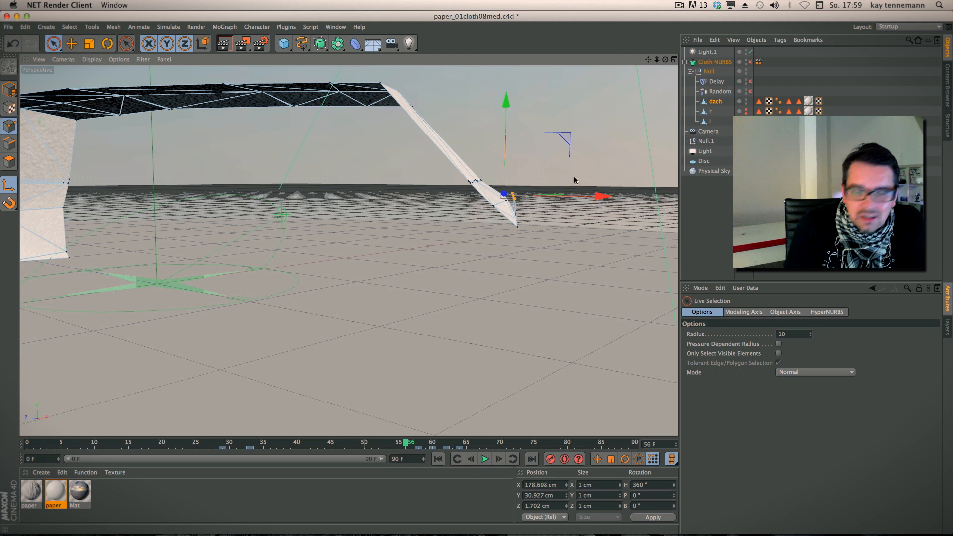
left_click(13, 43)
left_click(9, 184)
left_click_drag(610, 196, 618, 221)
left_click(550, 459)
Select all front-end points from the next crease downward and move their axis to that crease, at X about 169.3 cm and Y about 35.1 cm
left_click_drag(430, 250, 396, 285, "alt")
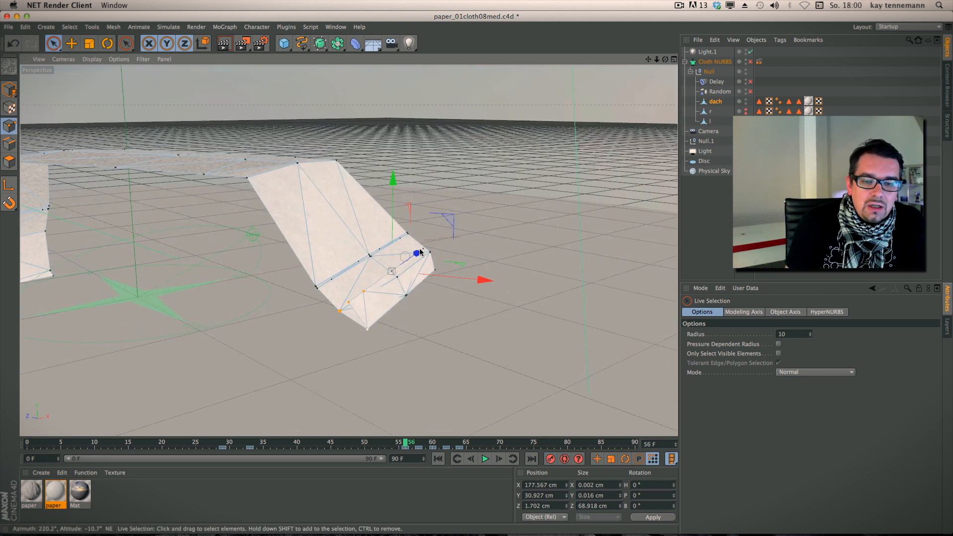
left_click_drag(325, 276, 410, 315, "alt")
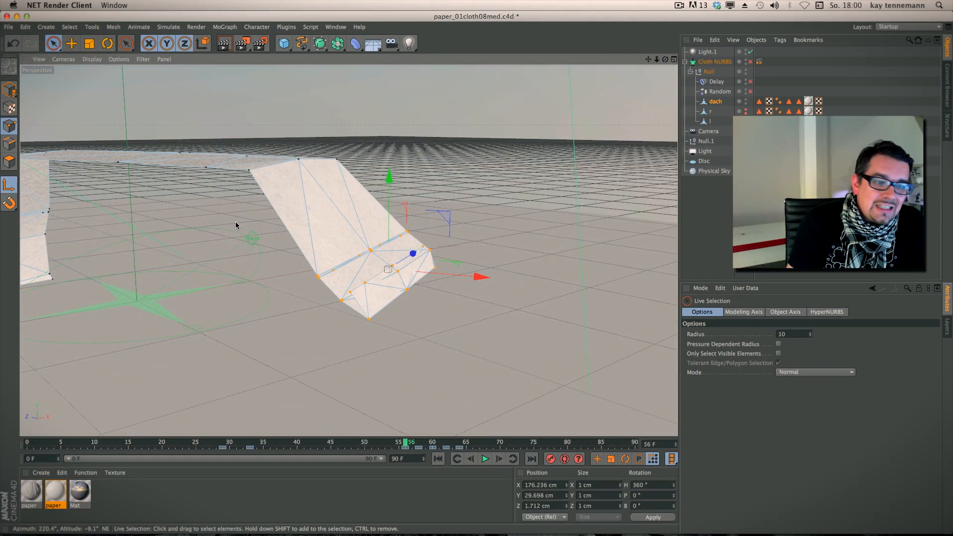
left_click_drag(477, 276, 461, 276)
left_click_drag(361, 173, 365, 155)
left_click_drag(460, 263, 456, 263)
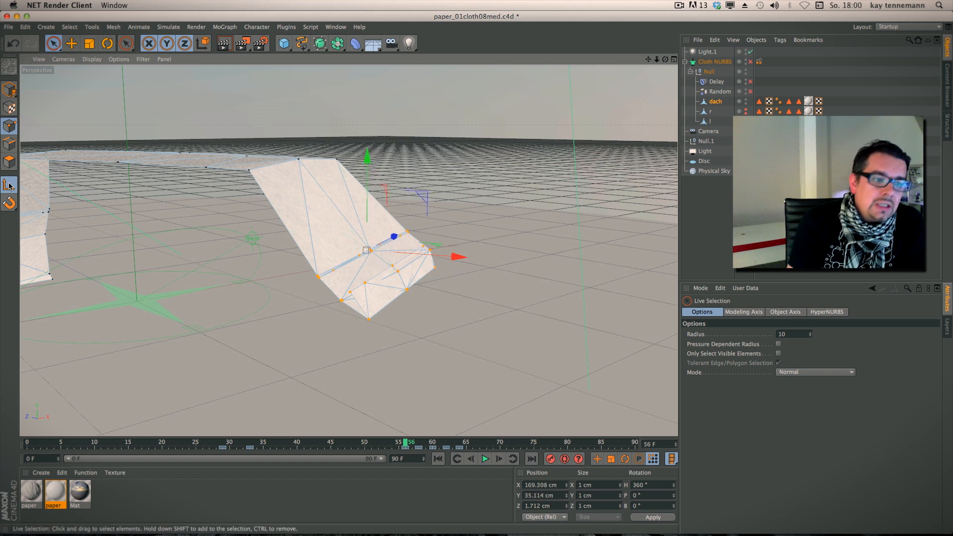
At frame 53, with axis modification off, rotate the selected panel points outward around the crease and record the pose
left_click(107, 43)
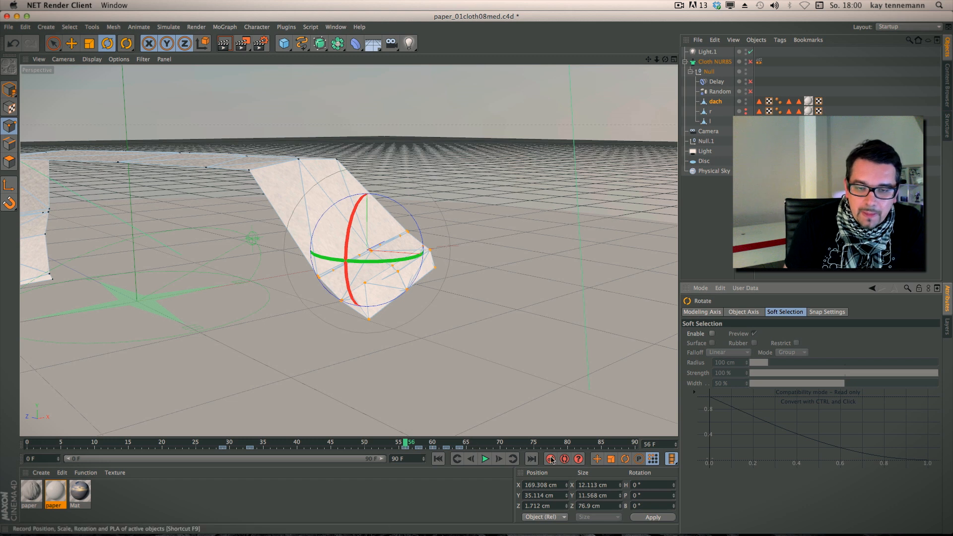
left_click_drag(415, 212, 386, 189)
triple_click(470, 459)
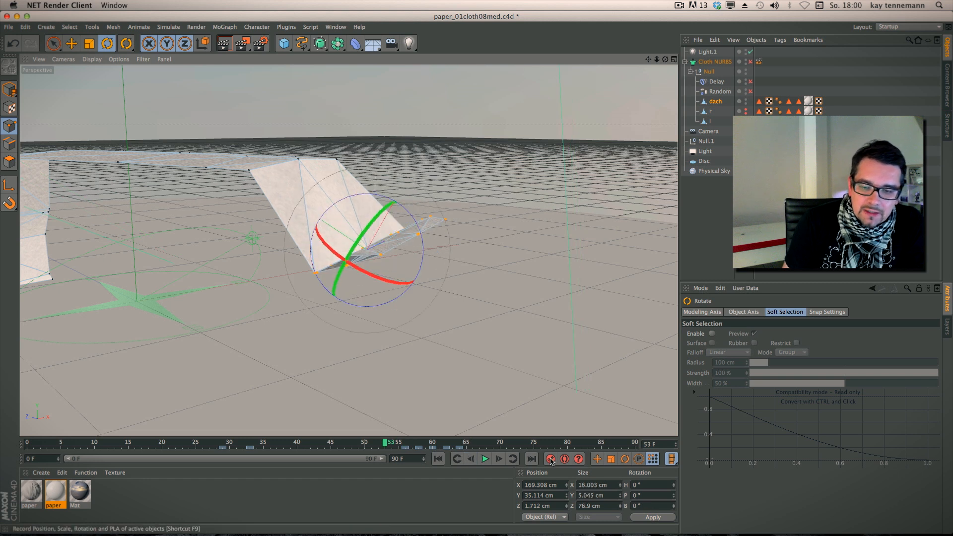
At frame 51, rotate the panel further upward around the crease, scale its points to about 62.5 cm in Z and record the pose
left_click(386, 442)
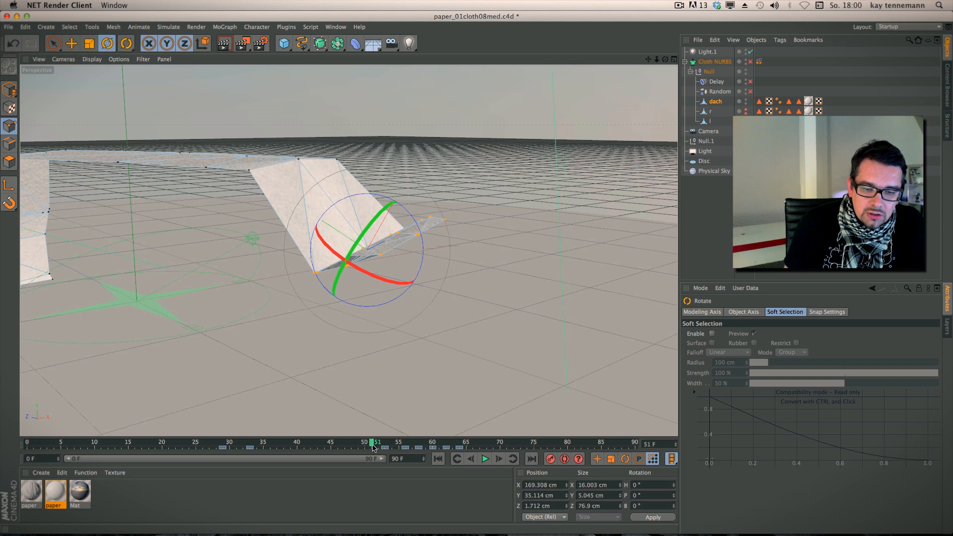
left_click_drag(415, 218, 357, 160)
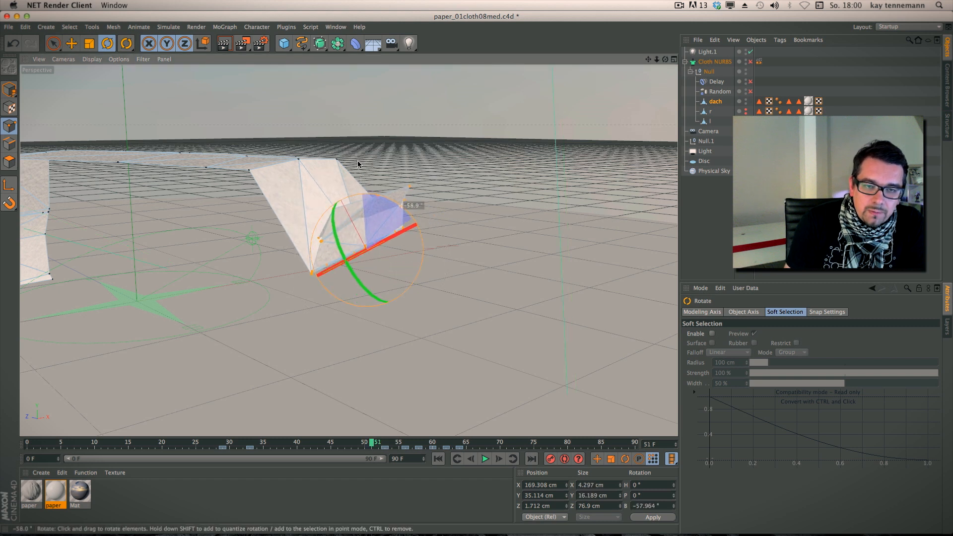
left_click(90, 43)
left_click_drag(132, 113, 538, 393)
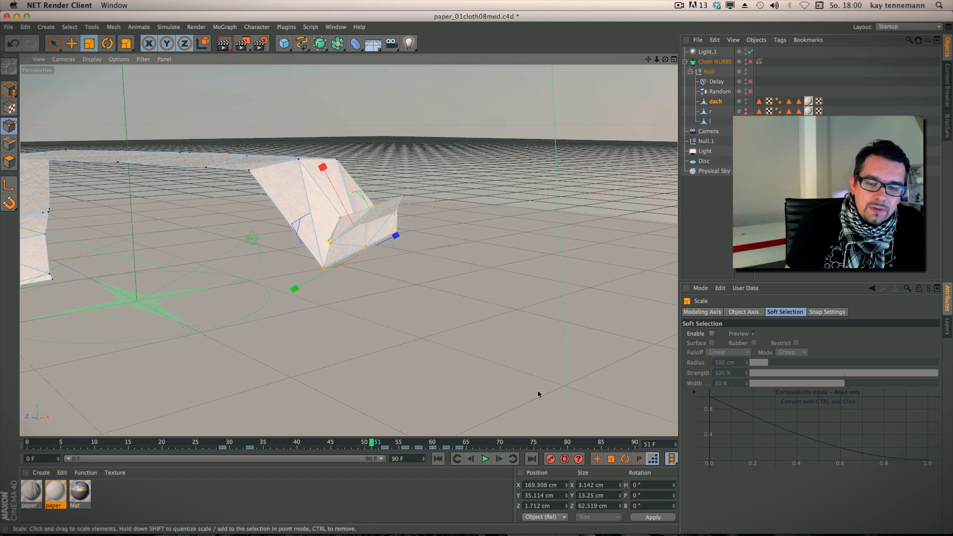
At frame 49, rotate the folded panel further inward around the crease until it lies close to the sloping panel, and record the pose
left_click_drag(344, 355, 302, 354, "alt")
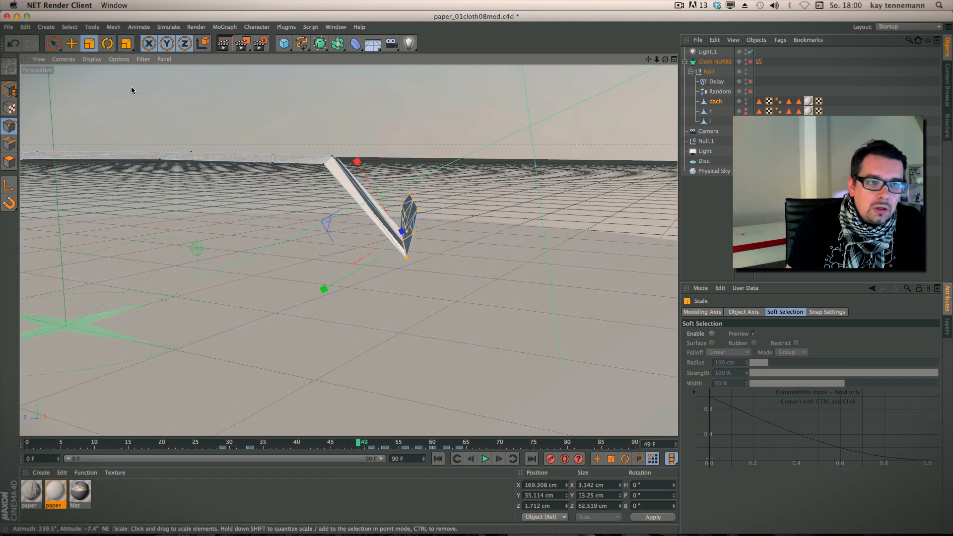
left_click(107, 43)
scroll(347, 263, "up", 3)
left_click_drag(338, 266, 435, 299, "alt")
left_click_drag(521, 250, 470, 233)
left_click_drag(552, 332, 438, 346, "alt")
left_click_drag(340, 216, 348, 226)
left_click_drag(305, 333, 433, 350, "alt")
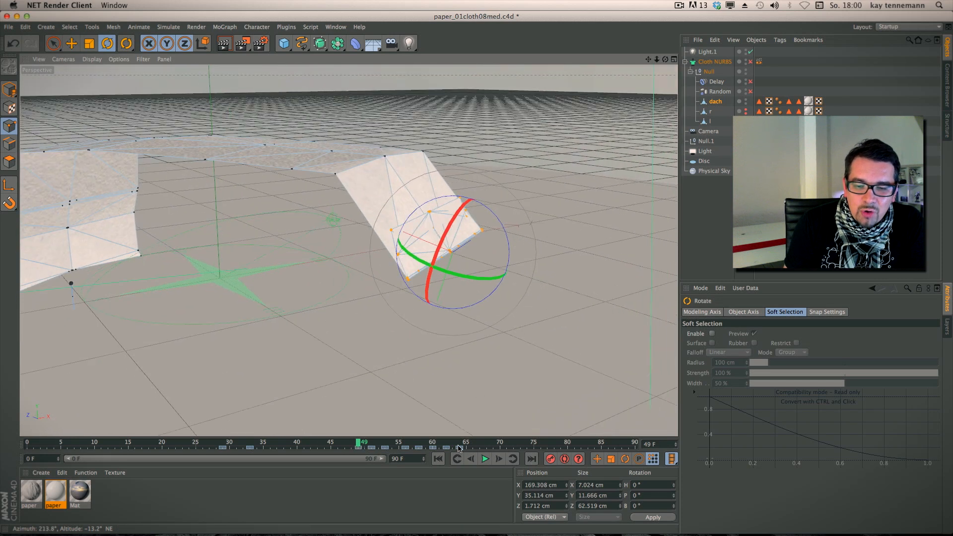
Play back the recorded unfolding of dach's front end from frame 49
left_click(486, 457)
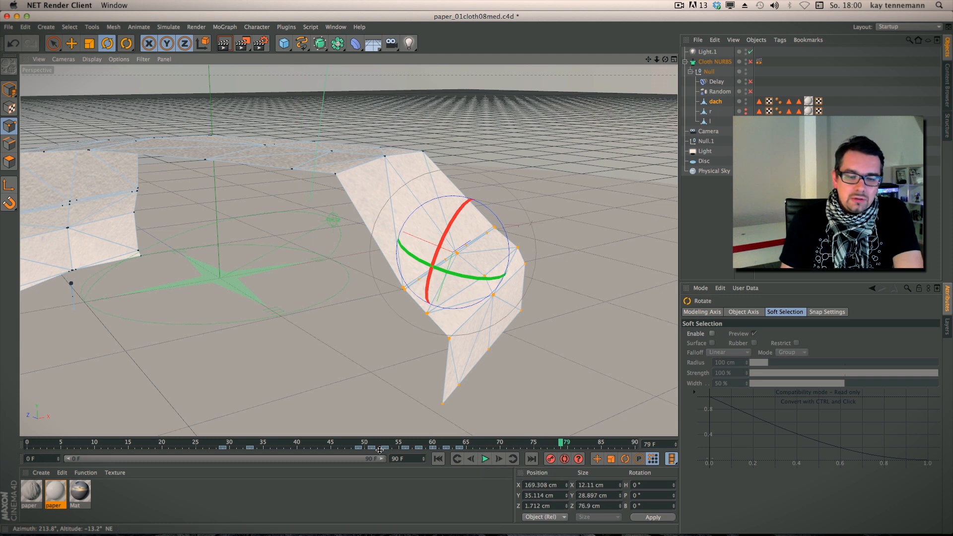
left_click(358, 444)
left_click(485, 459)
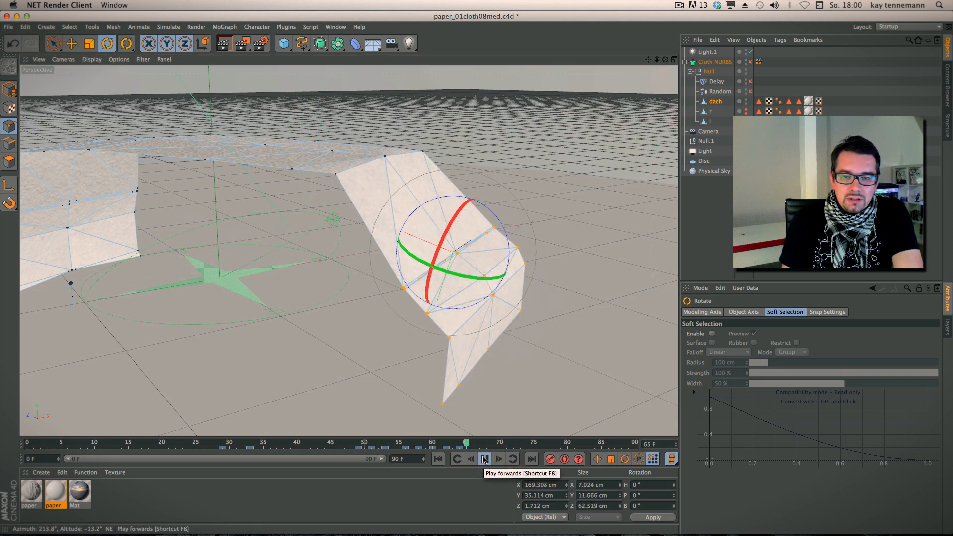
Revert the scene paper_01cloth08med.c4d to its saved version
left_click(9, 27)
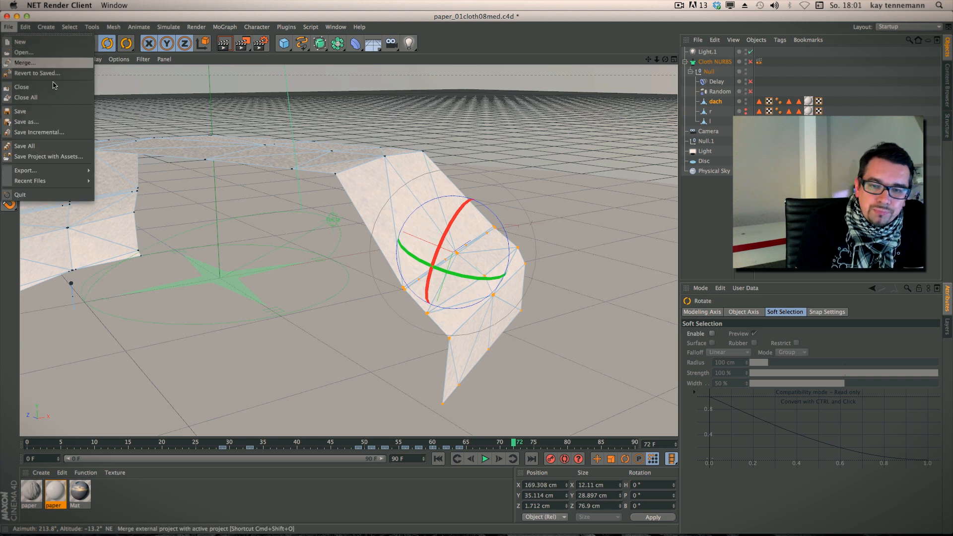
left_click(522, 300)
scroll(502, 247, "down", 4)
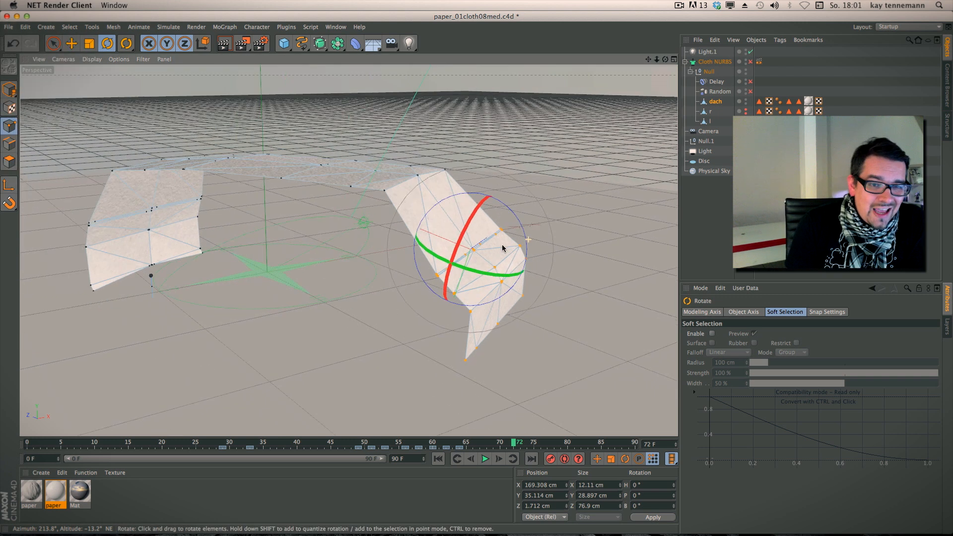
left_click_drag(448, 288, 448, 300, "alt")
scroll(448, 299, "up", 2)
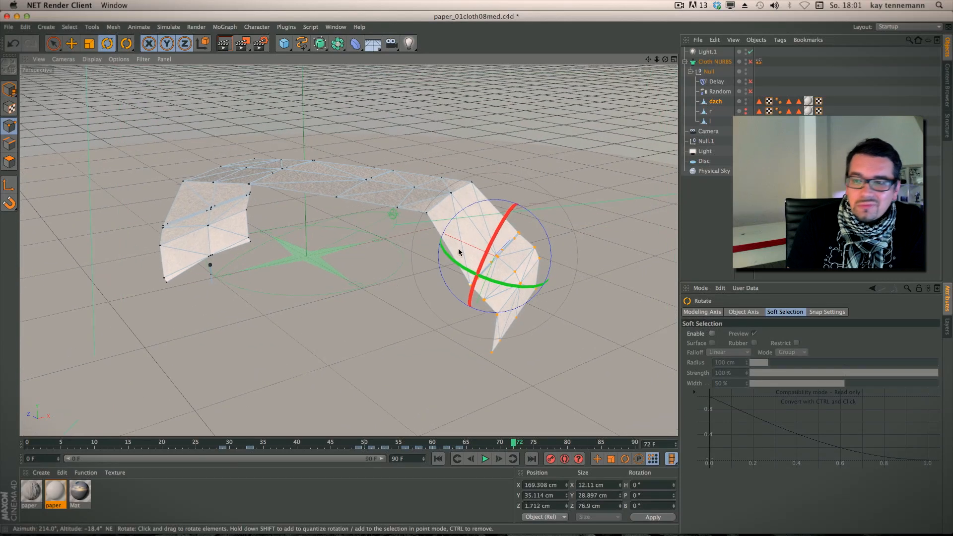
left_click(9, 27)
left_click(37, 73)
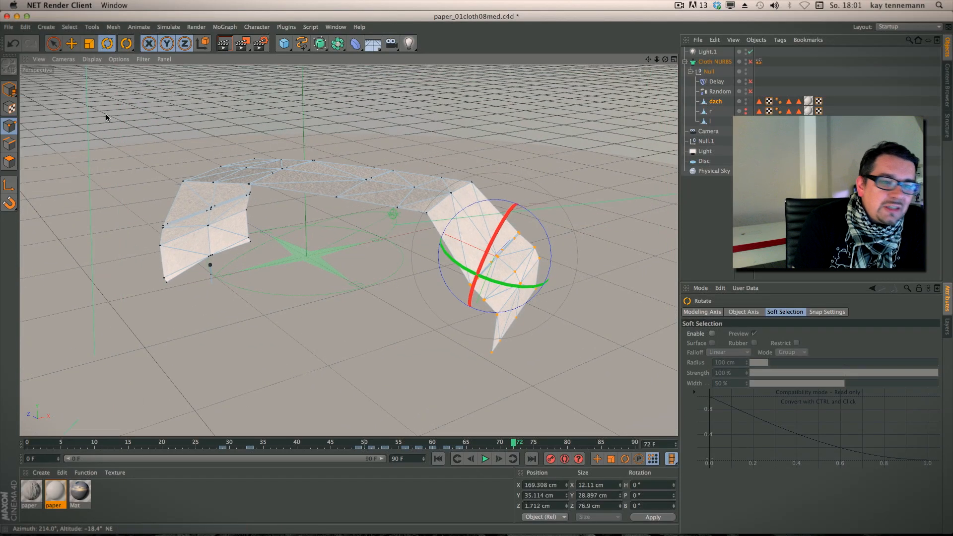
left_click(554, 185)
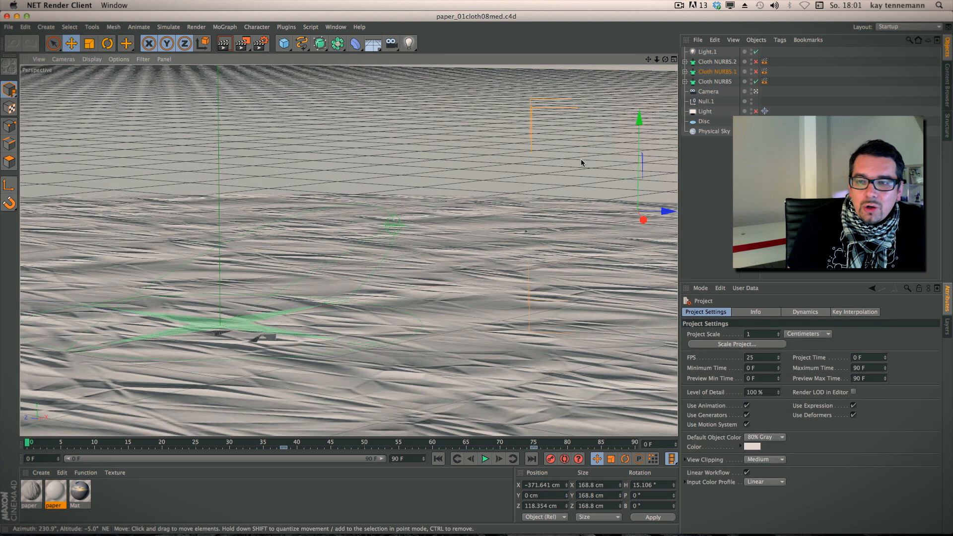
Delete Cloth NURBS.1 and Cloth NURBS.2, and remove the paper texture tag from Disc
left_click(711, 72)
key("Delete")
left_click(715, 62)
key("Delete")
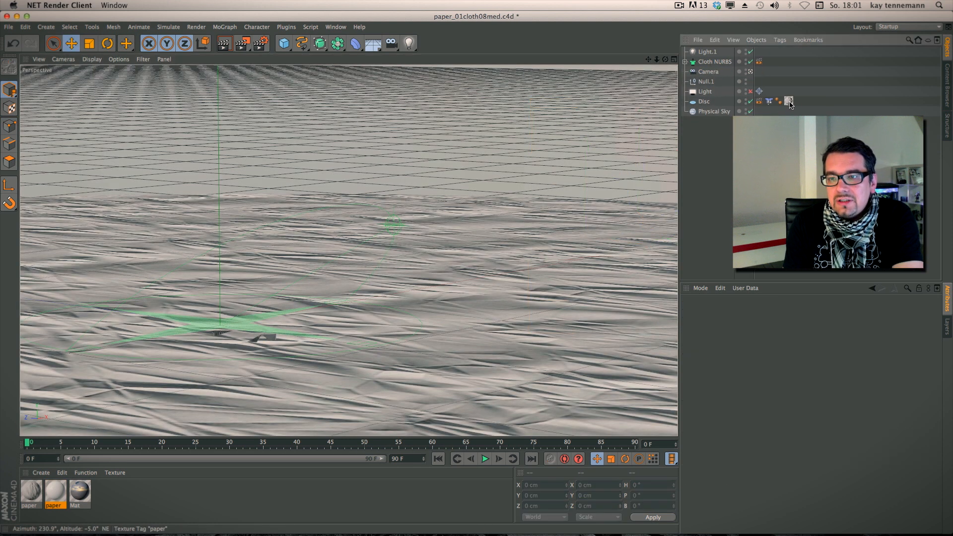
left_click(789, 101)
key("Delete")
Switch off Cloth NURBS and hide the side panels r and l, and play dach's unfolding up to frame 74
left_click(683, 61)
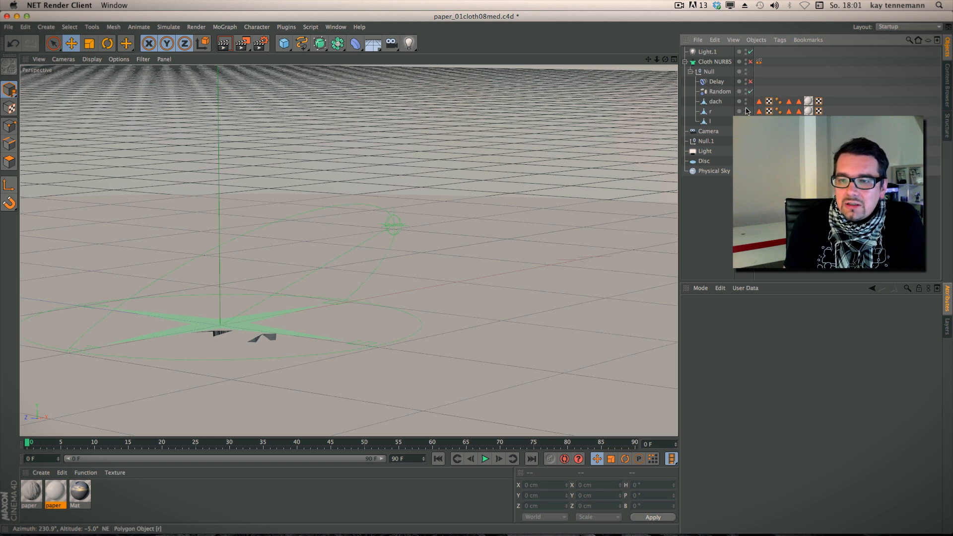
left_click(483, 459)
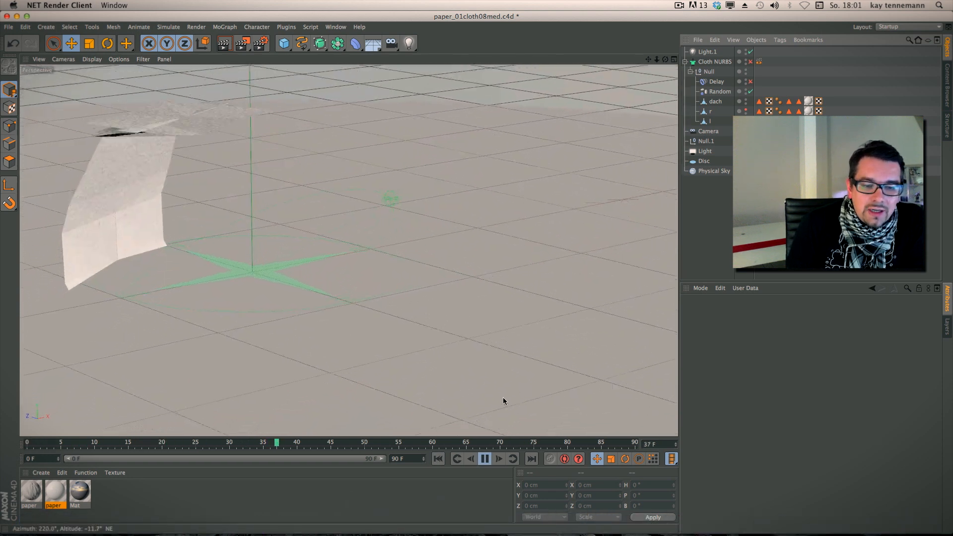
left_click(492, 457)
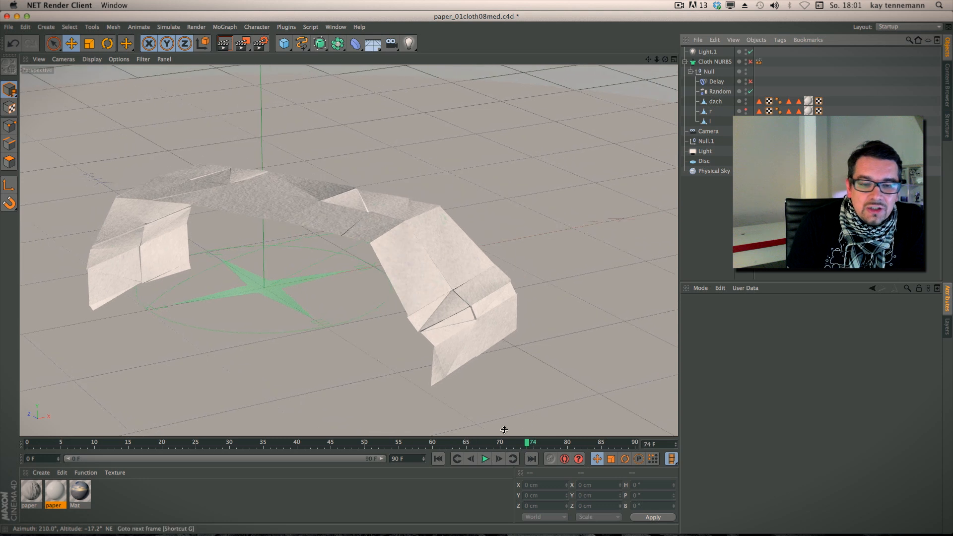
Look through the Default Camera instead of the scene camera, select dach and frame it at an angle from above
left_click(63, 59)
mouse_move(83, 85)
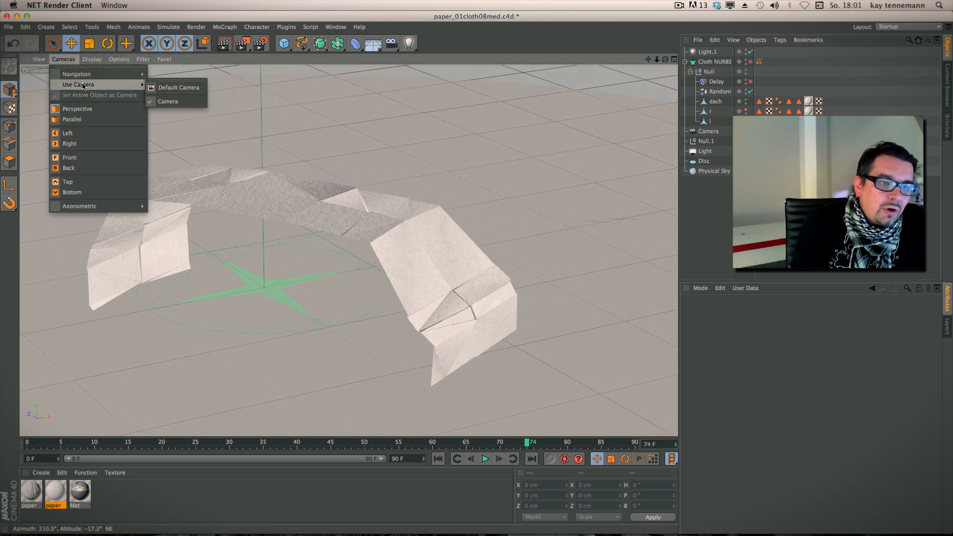
left_click(195, 89)
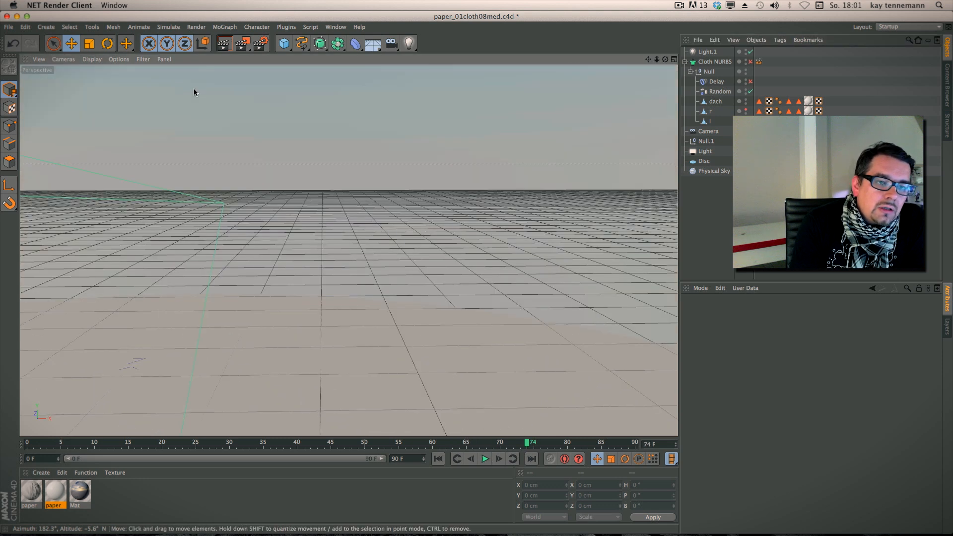
left_click(715, 102)
right_click_drag(414, 257, 278, 298, "alt")
middle_click_drag(241, 342, 281, 322, "alt")
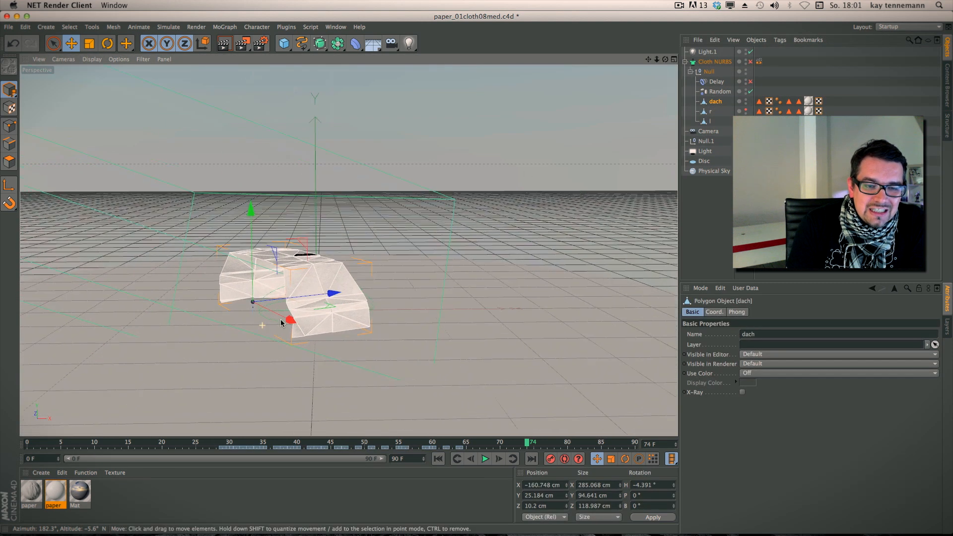
right_click_drag(280, 320, 367, 298, "alt")
left_click_drag(296, 315, 355, 337, "alt")
right_click_drag(349, 251, 353, 293, "alt")
mouse_move(353, 296)
left_mouse_down("alt")
mouse_move(340, 283)
mouse_move(347, 298)
left_mouse_up("alt")
Stop dach's unfolding at frame 46, disable the Random effector and enable the Delay effector
left_click(457, 458)
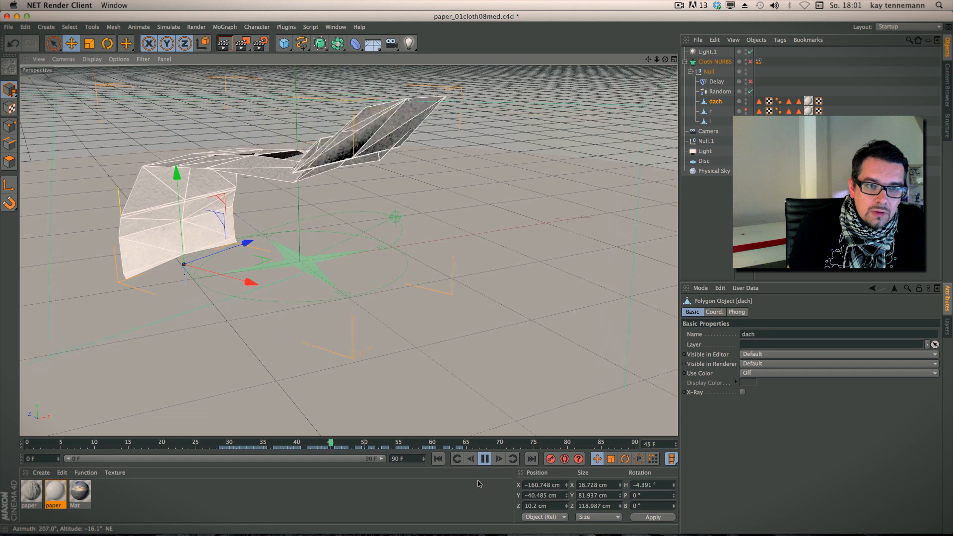
left_click(749, 81)
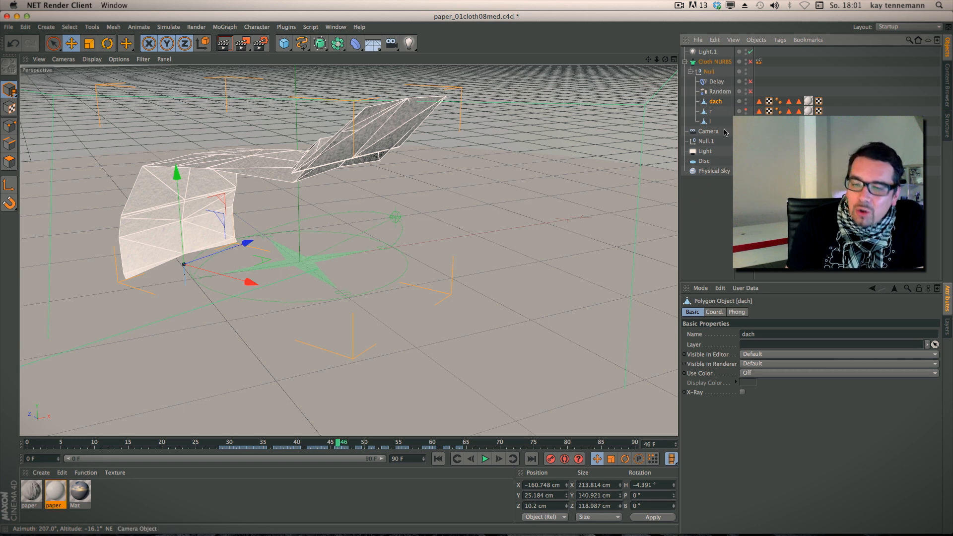
left_click(751, 82)
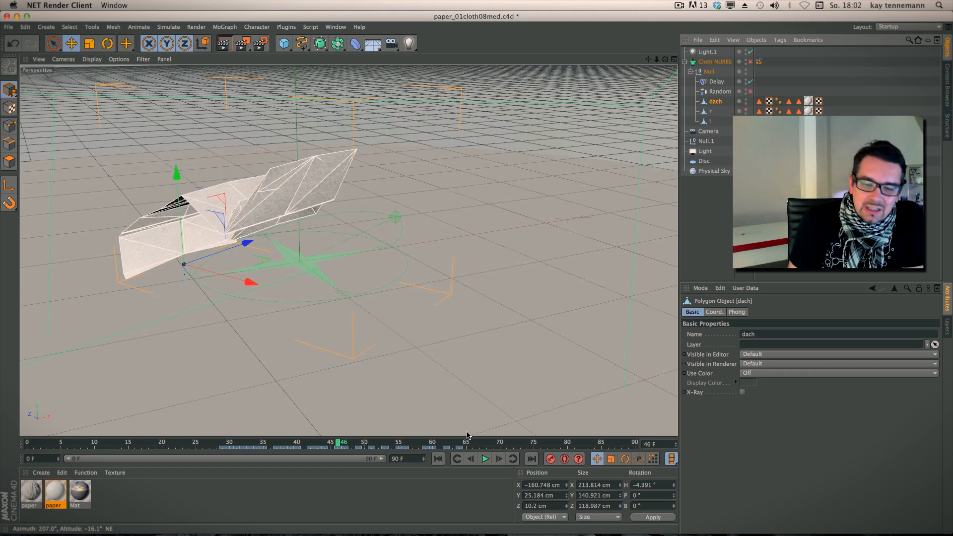
With side panels r and l shown, play the van's unfolding from the start, and enable the Random effector at frame 64
left_click(439, 458)
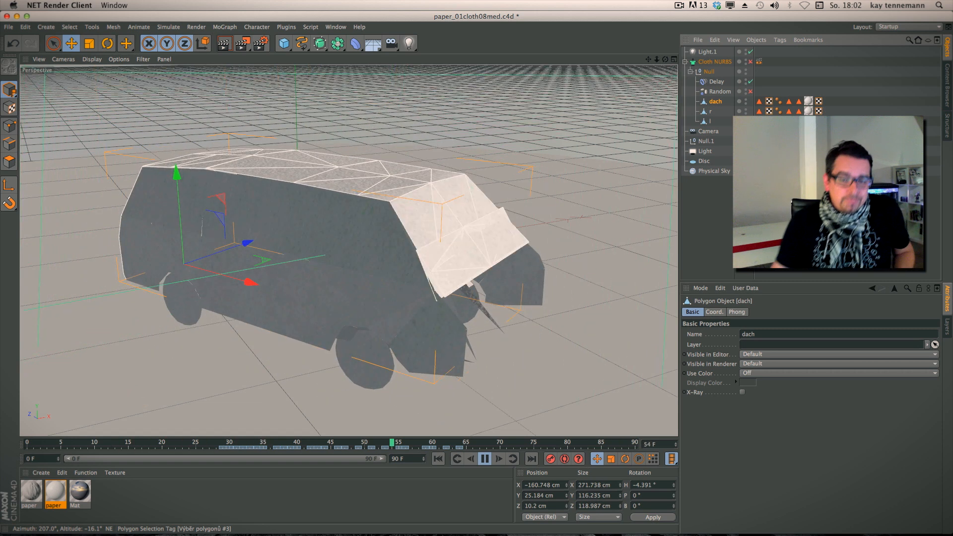
left_click(486, 460)
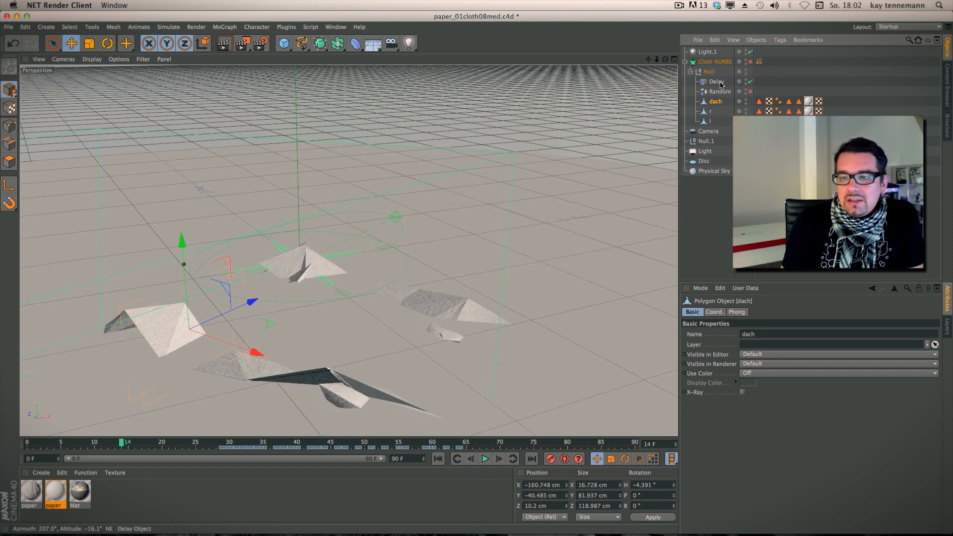
left_click_drag(121, 445, 459, 454)
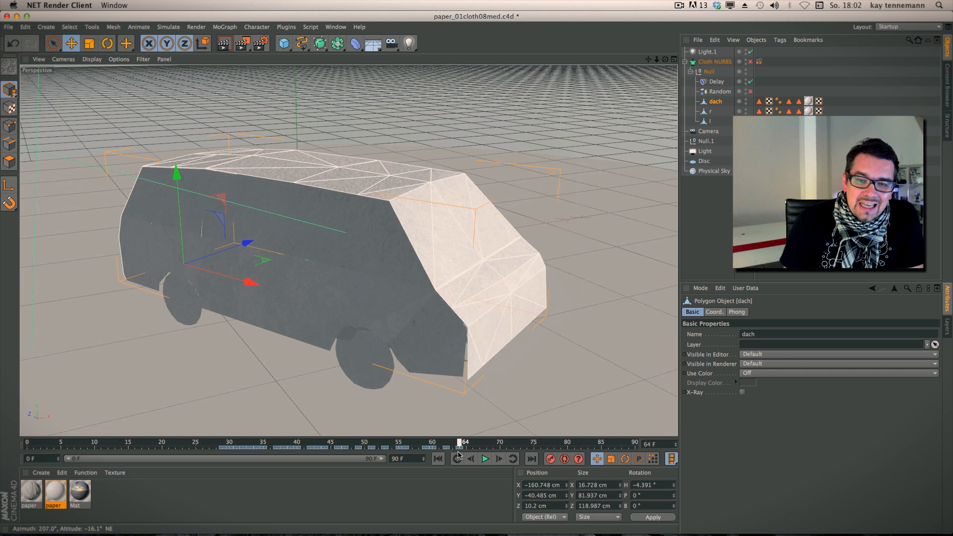
left_click(721, 91)
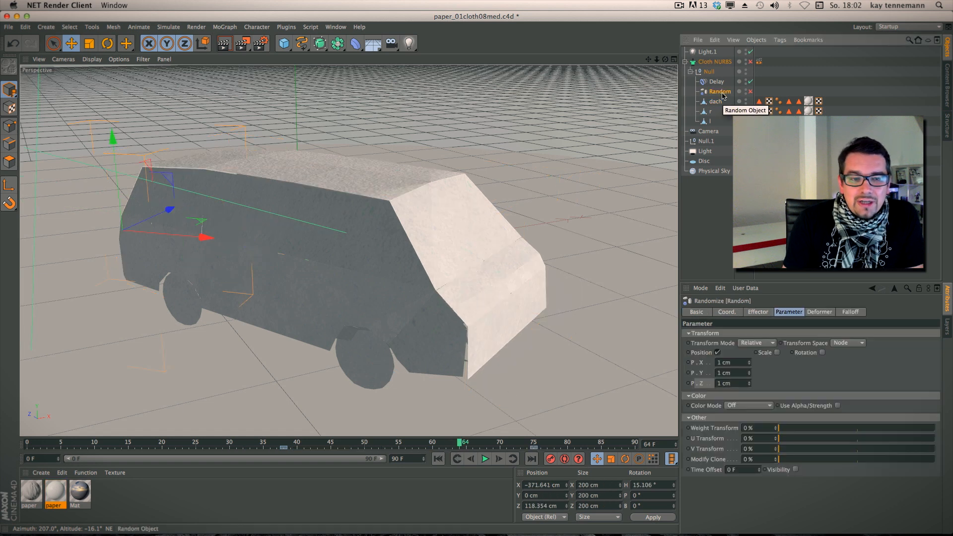
left_click(750, 92)
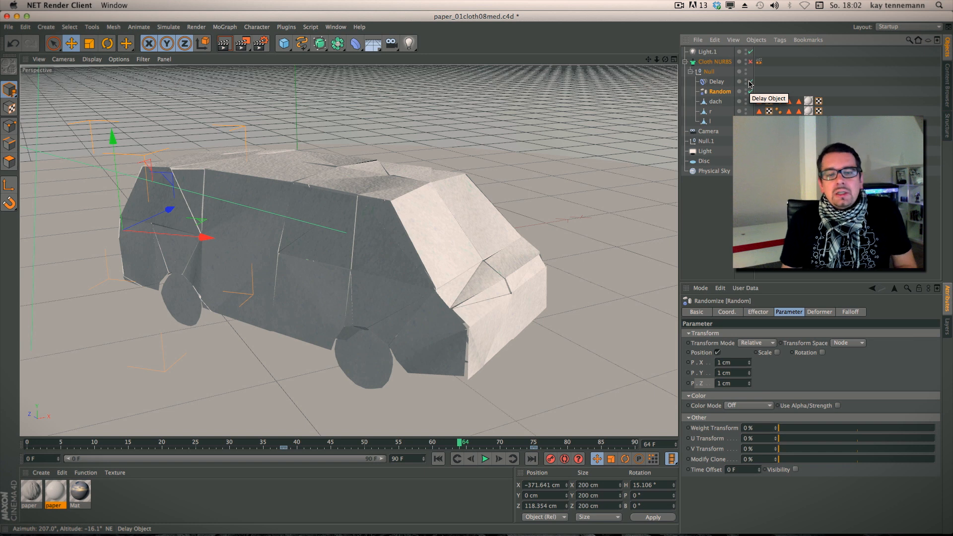
Minimise the scene window, open the rendered test movie paper_01_anitest.mov and watch it
left_click(16, 16)
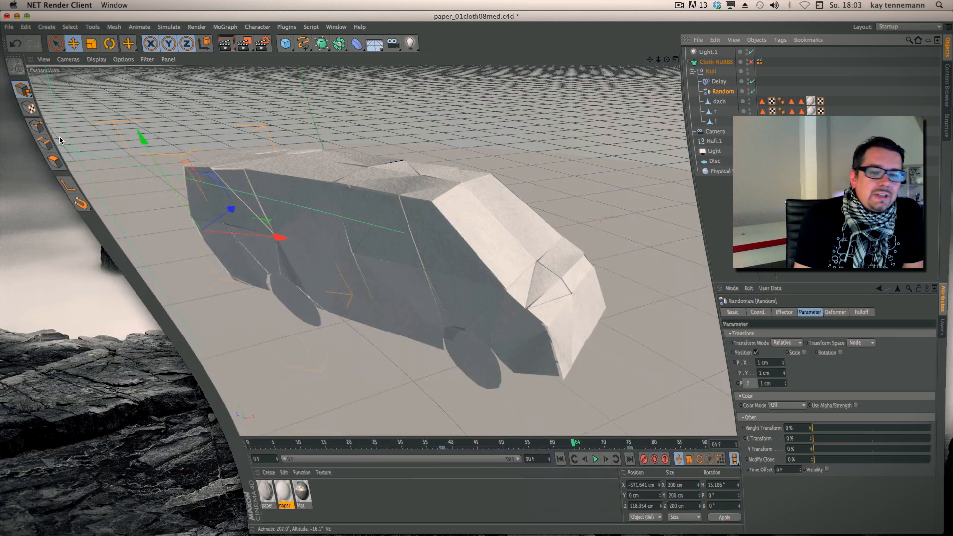
double_click(687, 404)
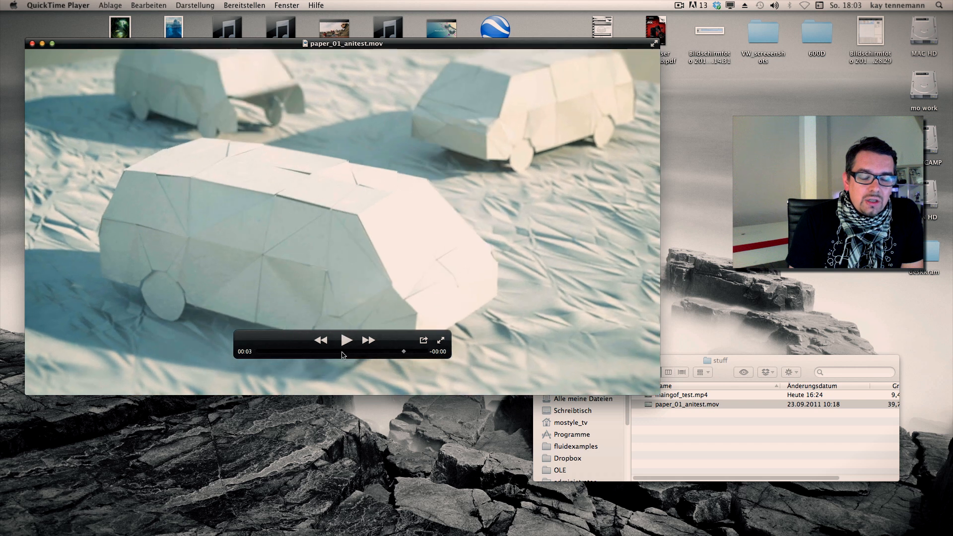
left_click_drag(326, 43, 369, 58)
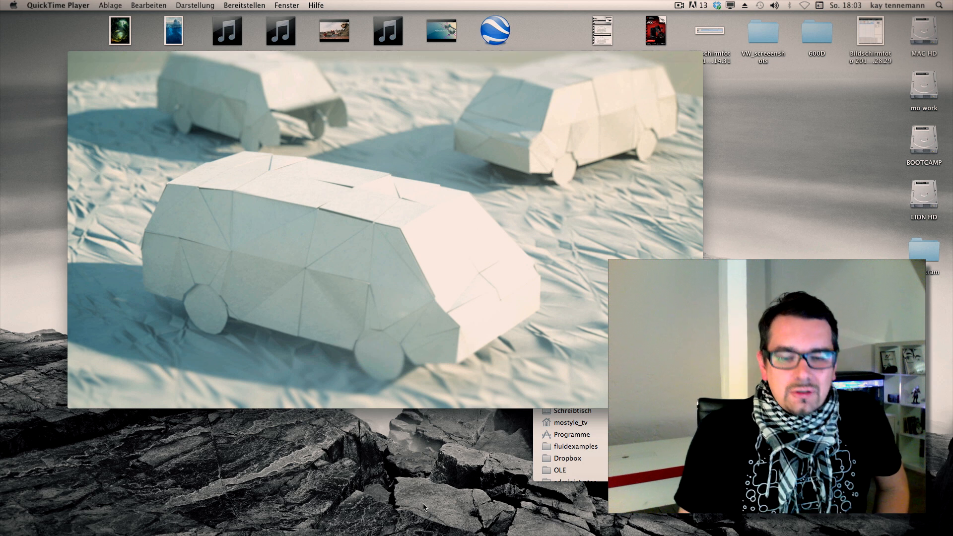
mouse_move(424, 522)
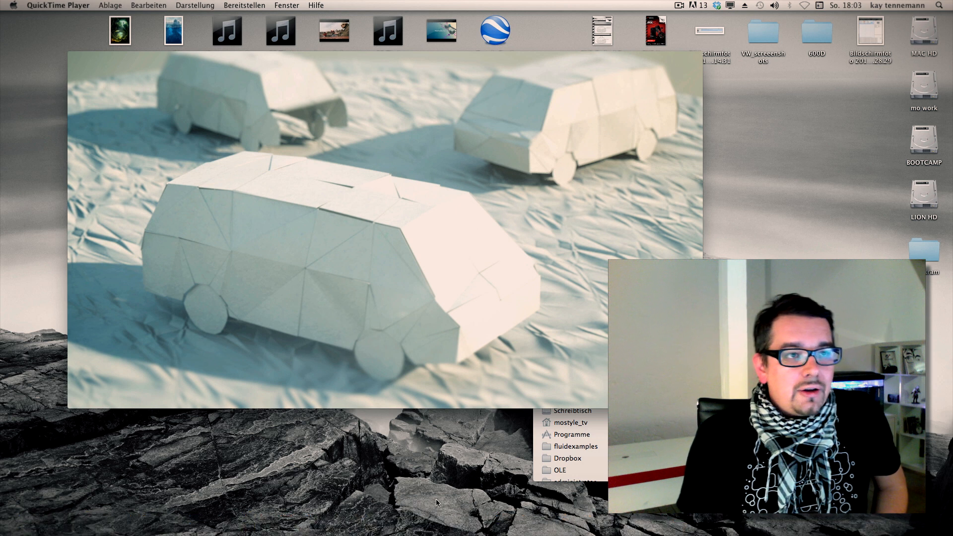
left_click(679, 5)
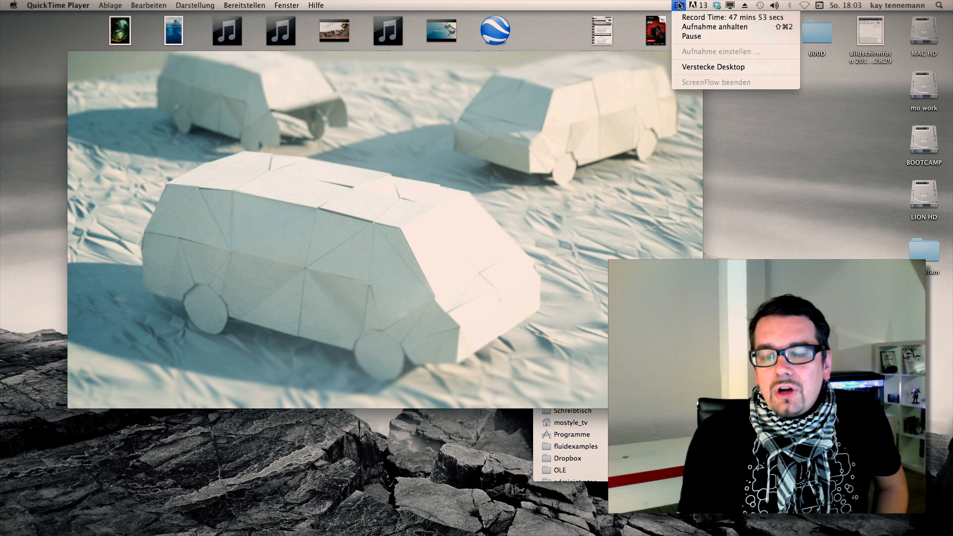
left_click(740, 198)
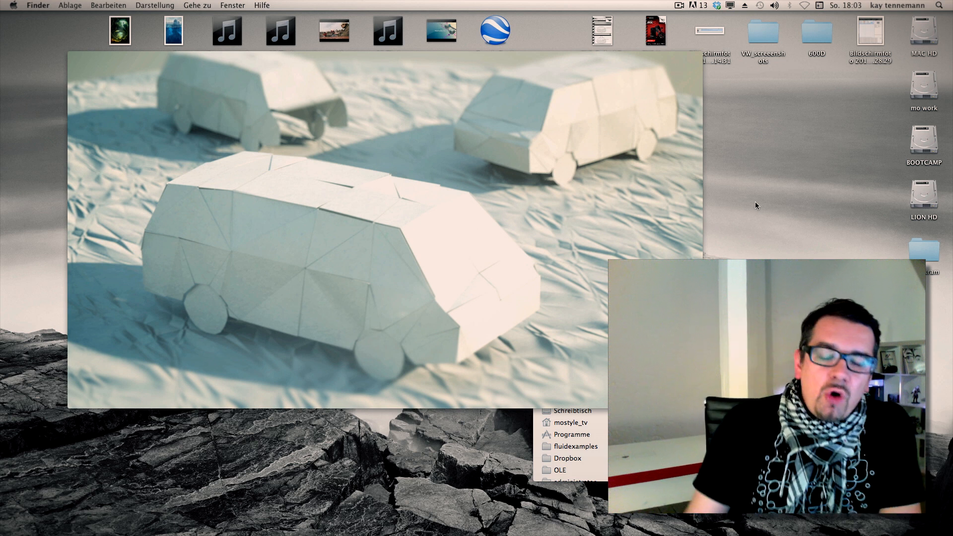
Switch back to CINEMA 4D and open backlight_example.c4d from the backlight_example folder in s02e12_paper/c4d
left_click(341, 522)
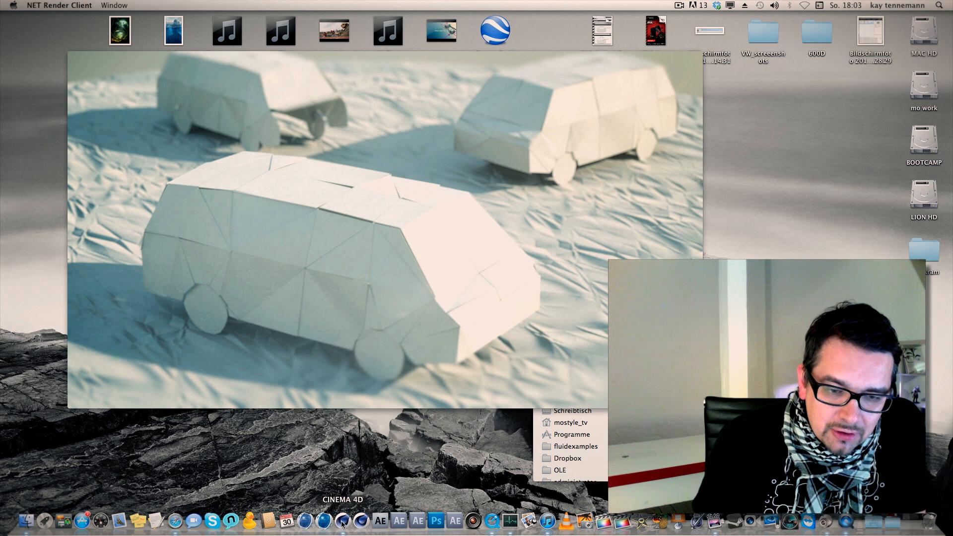
left_click(336, 27)
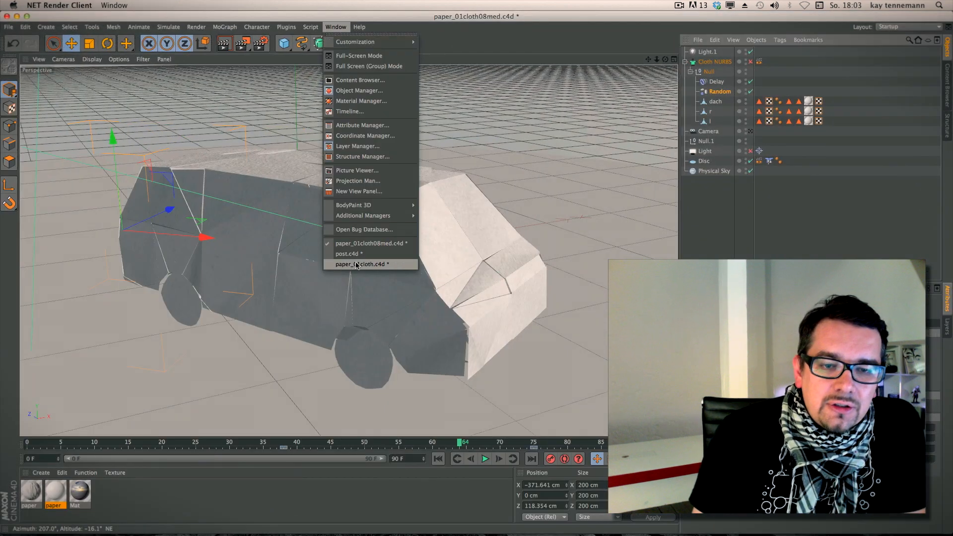
left_click(28, 57)
left_click(8, 28)
left_click(29, 62)
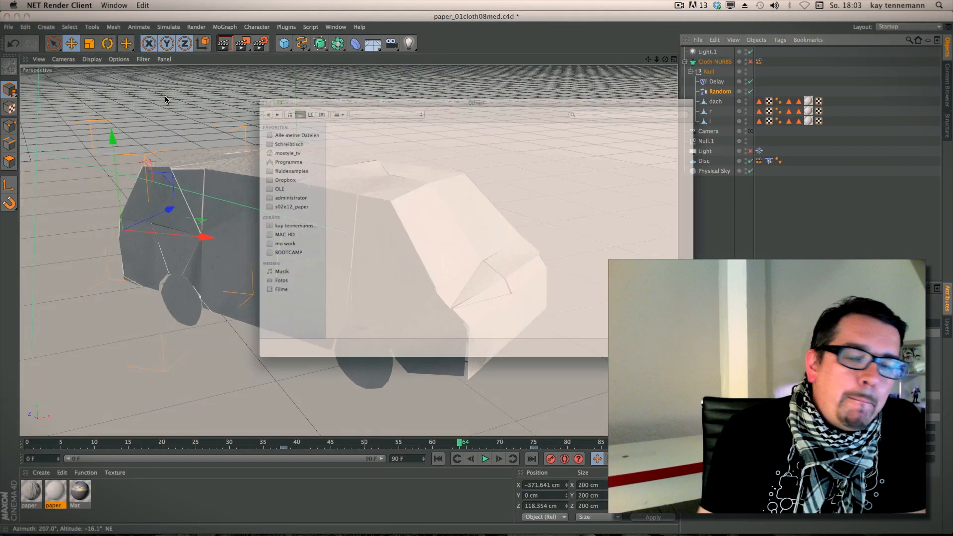
left_click(336, 77)
left_click(337, 89)
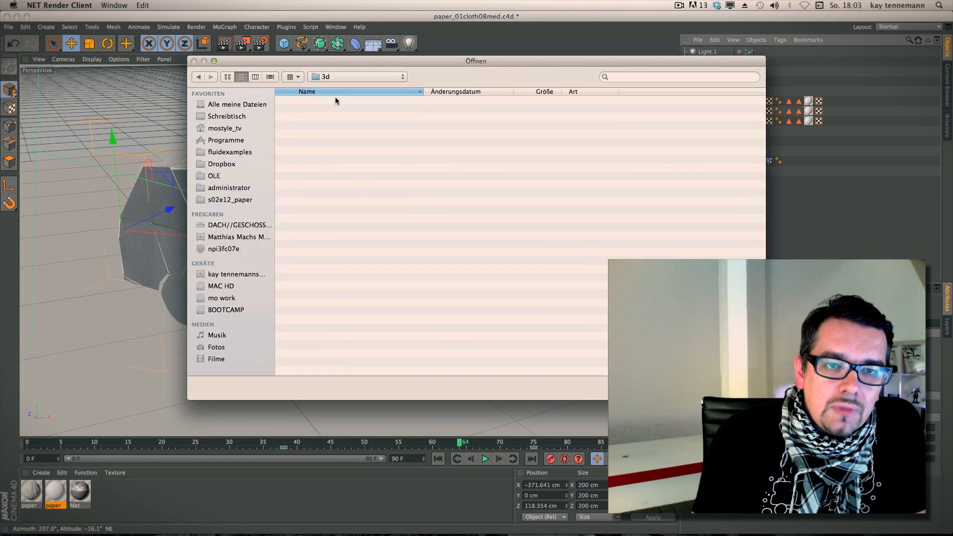
left_click(224, 199)
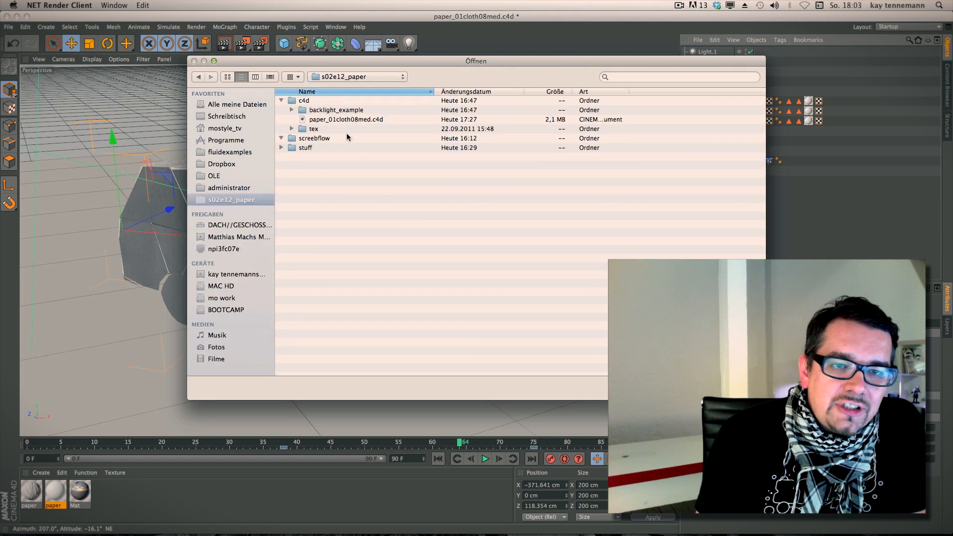
double_click(330, 111)
double_click(332, 101)
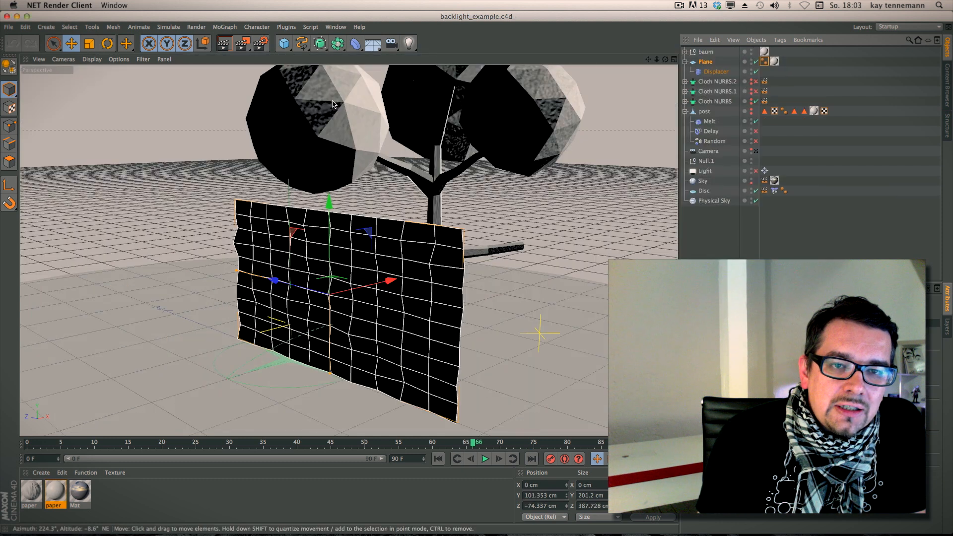
Disable Plane and its Displacer so only the tree remains, and bring the whole tree into view
left_click(710, 62)
left_click(756, 61)
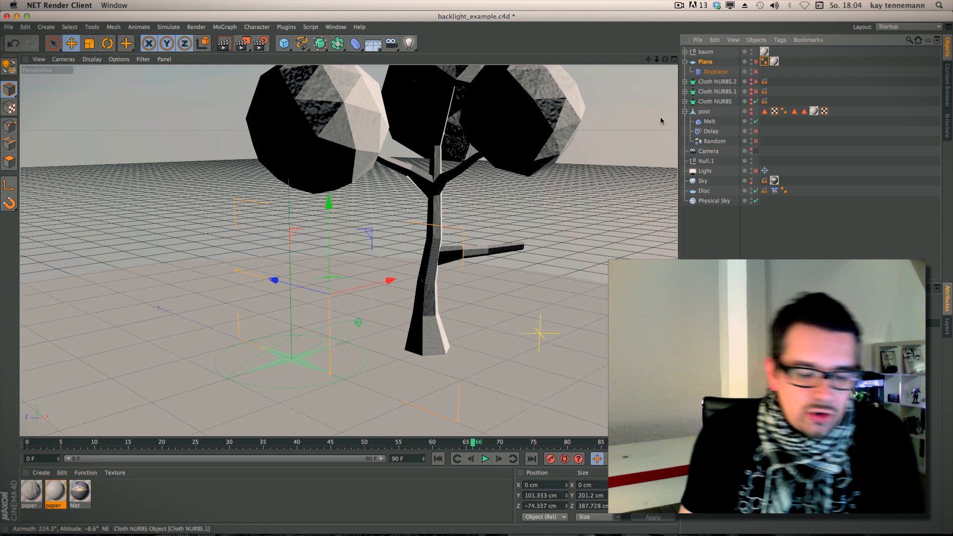
middle_click_drag(423, 179, 323, 228, "alt")
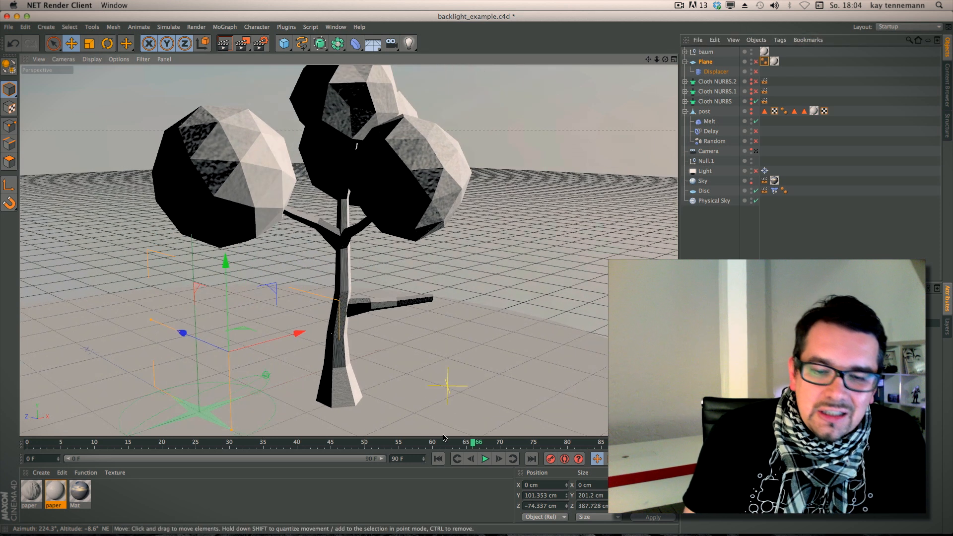
Scrub the tree's growth back to frame 31 and forward to frame 54, and return to frame 0
left_click_drag(447, 442, 235, 442)
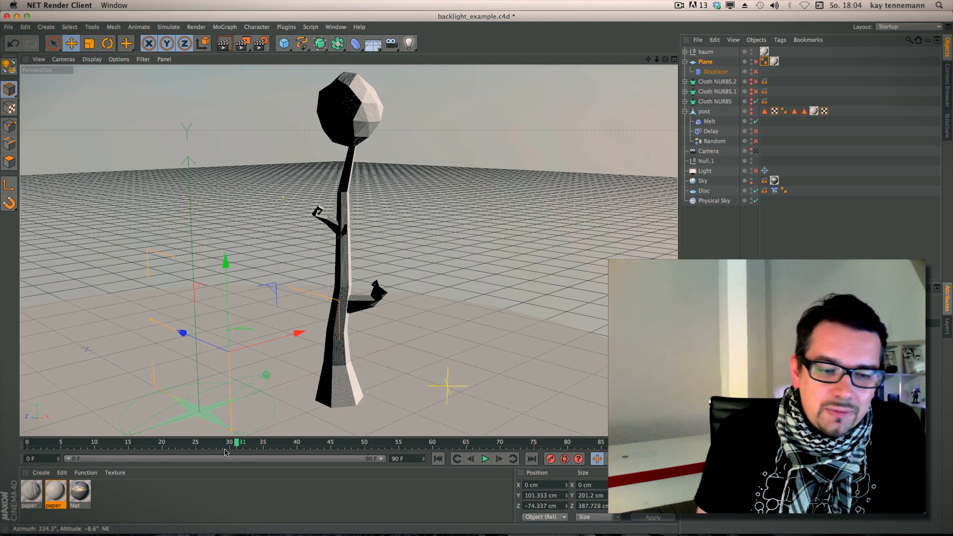
mouse_move(229, 444)
left_mouse_down()
mouse_move(148, 445)
mouse_move(296, 427)
mouse_move(297, 441)
mouse_move(449, 440)
mouse_move(342, 440)
mouse_move(397, 439)
left_mouse_up()
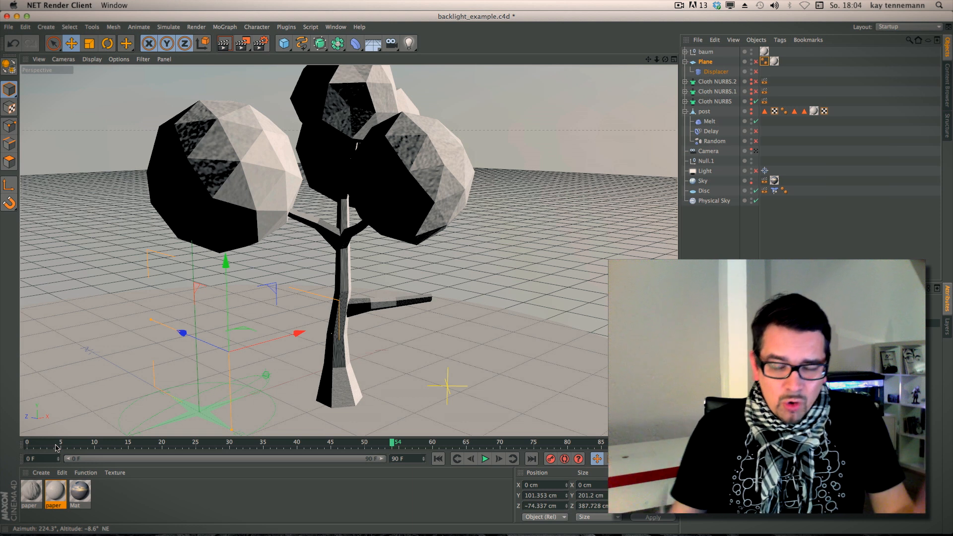
left_click(439, 460)
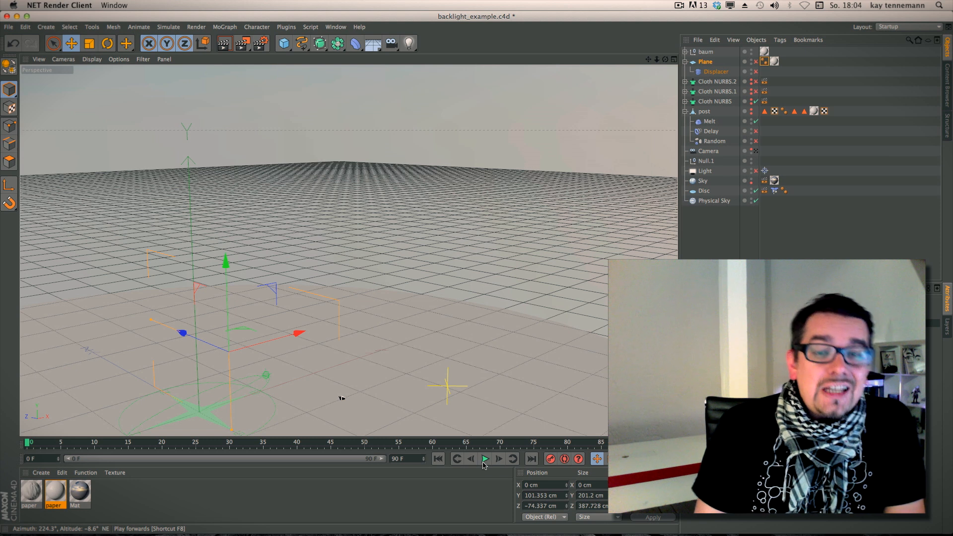